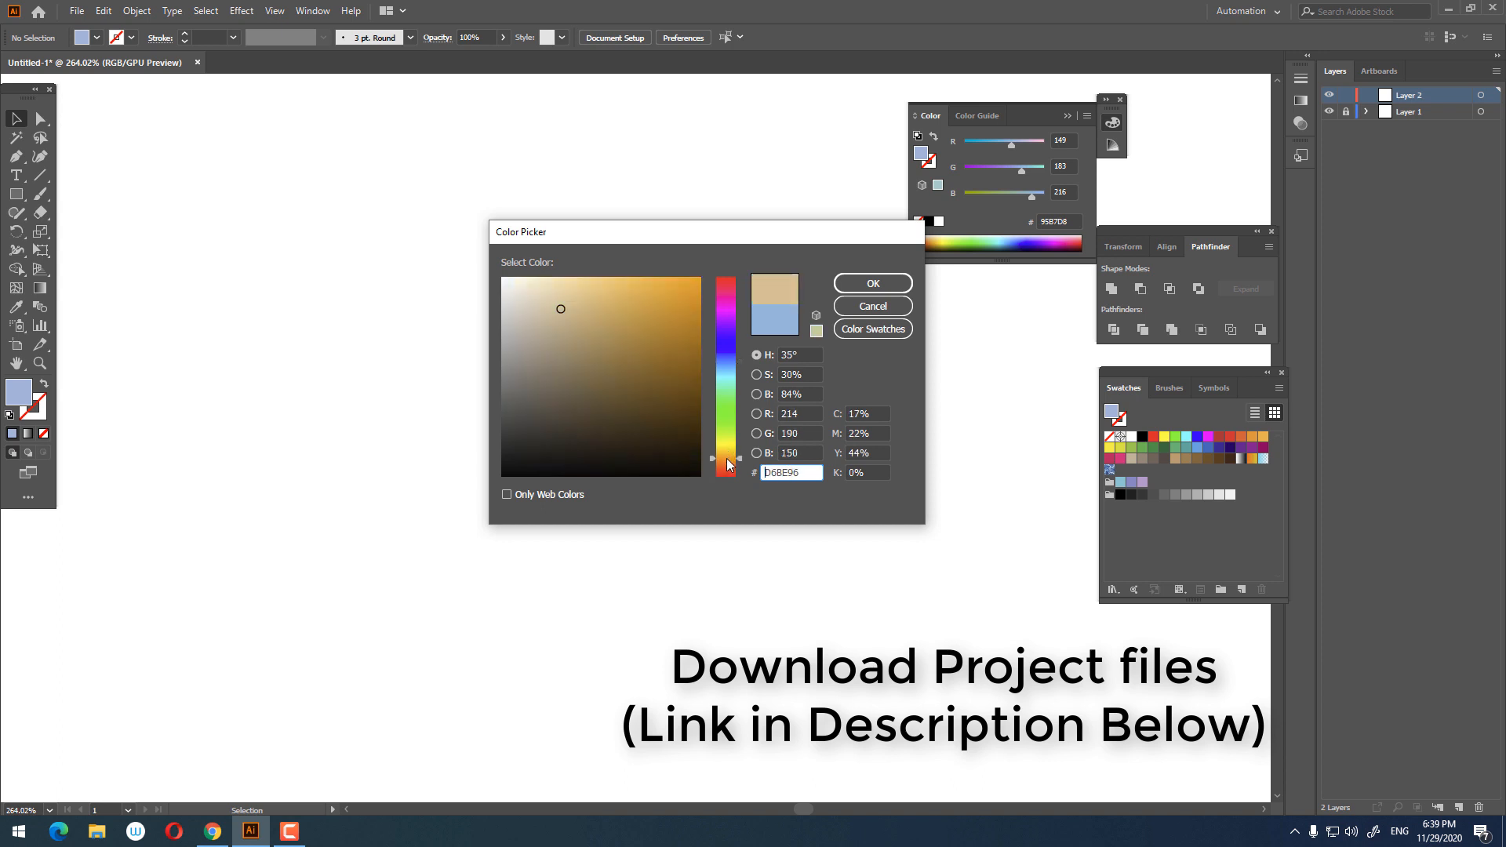
Step: Draw a rectangle about 118 x 129 pt filled with brown #895F4C
{"action": "left_click", "coordinate": [581, 357]}
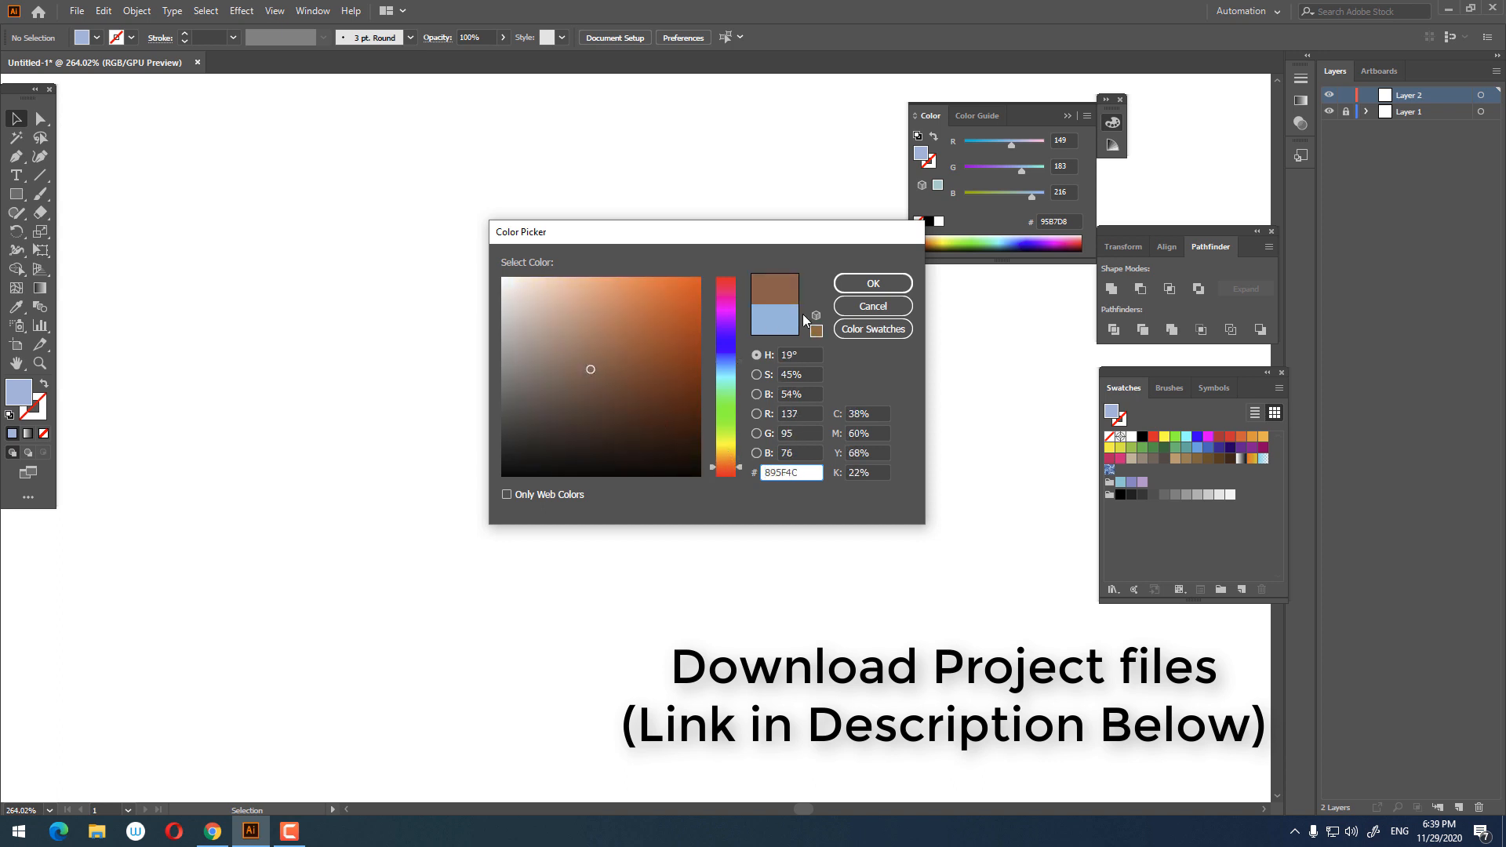
{"action": "left_click", "coordinate": [873, 283]}
{"action": "key", "text": "m"}
{"action": "left_click_drag", "start_coordinate": [533, 189], "coordinate": [809, 487]}
Step: Change the rectangle's fill to a darker brown #875744
{"action": "left_click", "coordinate": [16, 119]}
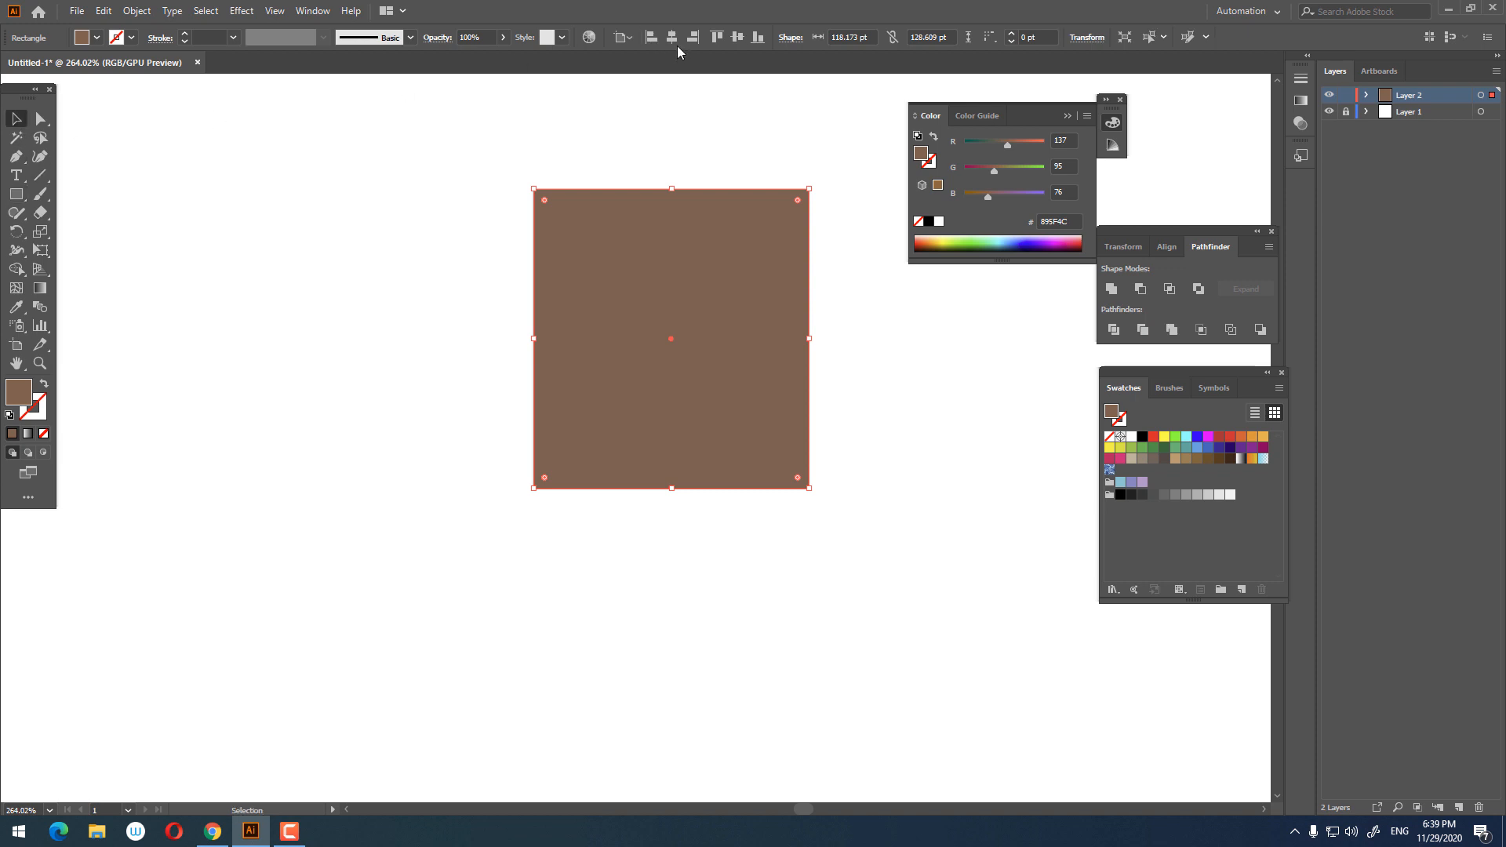
{"action": "left_click_drag", "start_coordinate": [773, 385], "coordinate": [653, 388]}
{"action": "key", "text": "z"}
{"action": "left_click", "coordinate": [649, 414]}
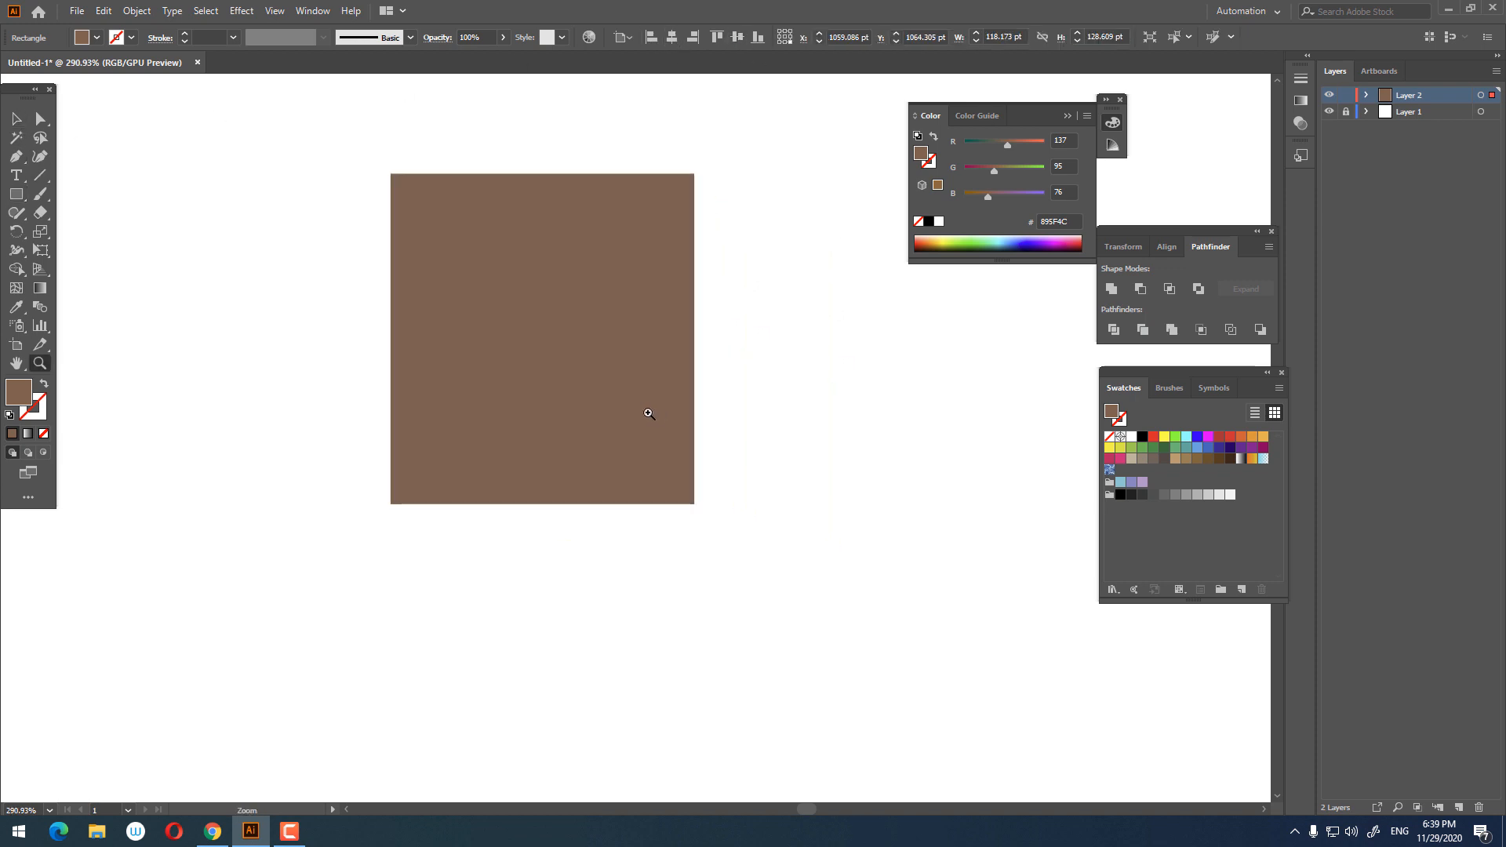
{"action": "double_click", "coordinate": [18, 405]}
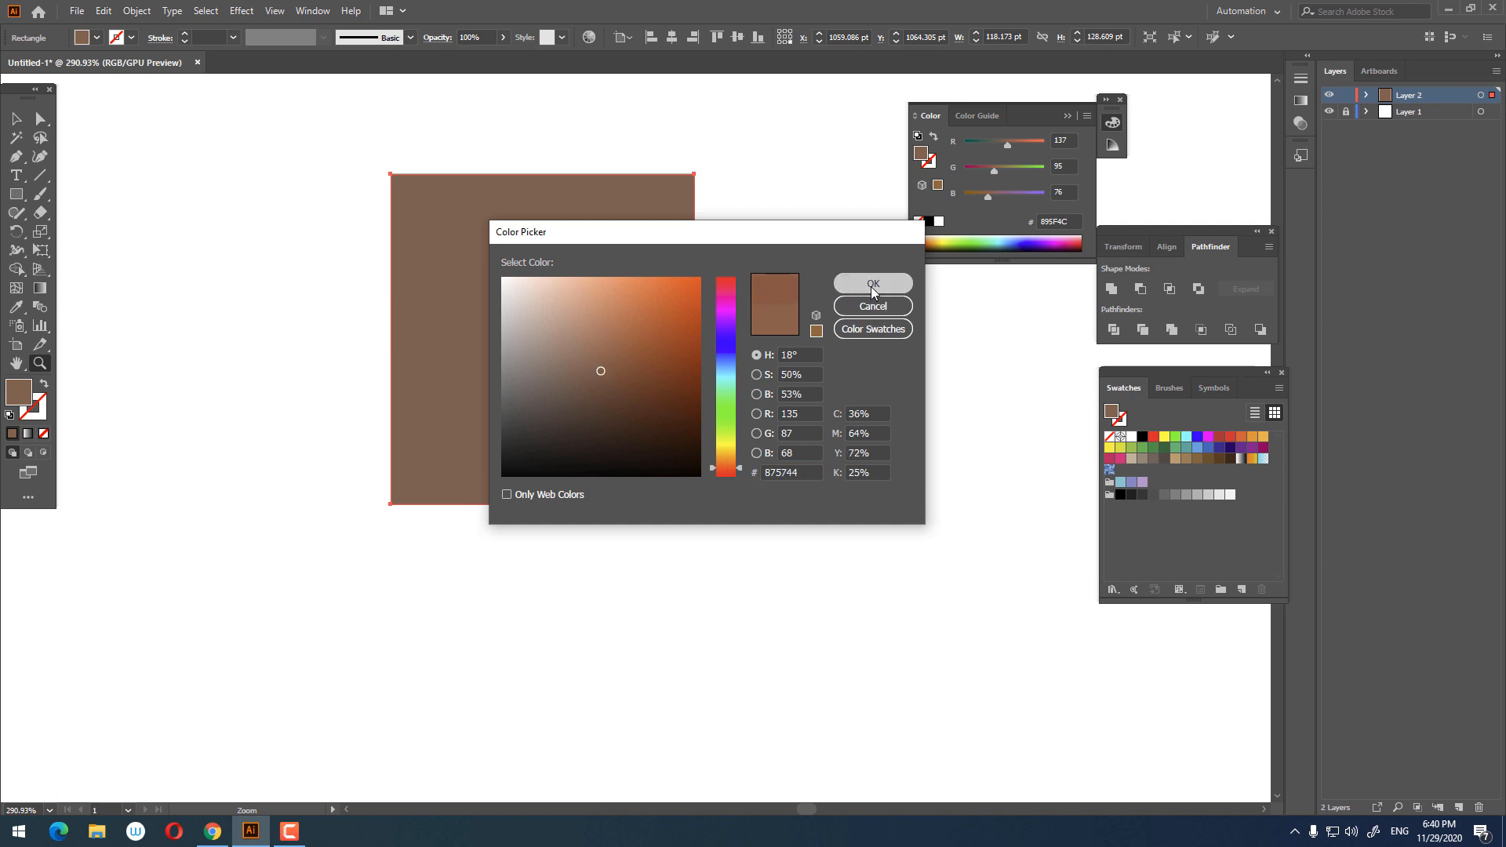
{"action": "left_click", "coordinate": [872, 284]}
{"action": "left_click", "coordinate": [40, 119]}
{"action": "left_click", "coordinate": [390, 174]}
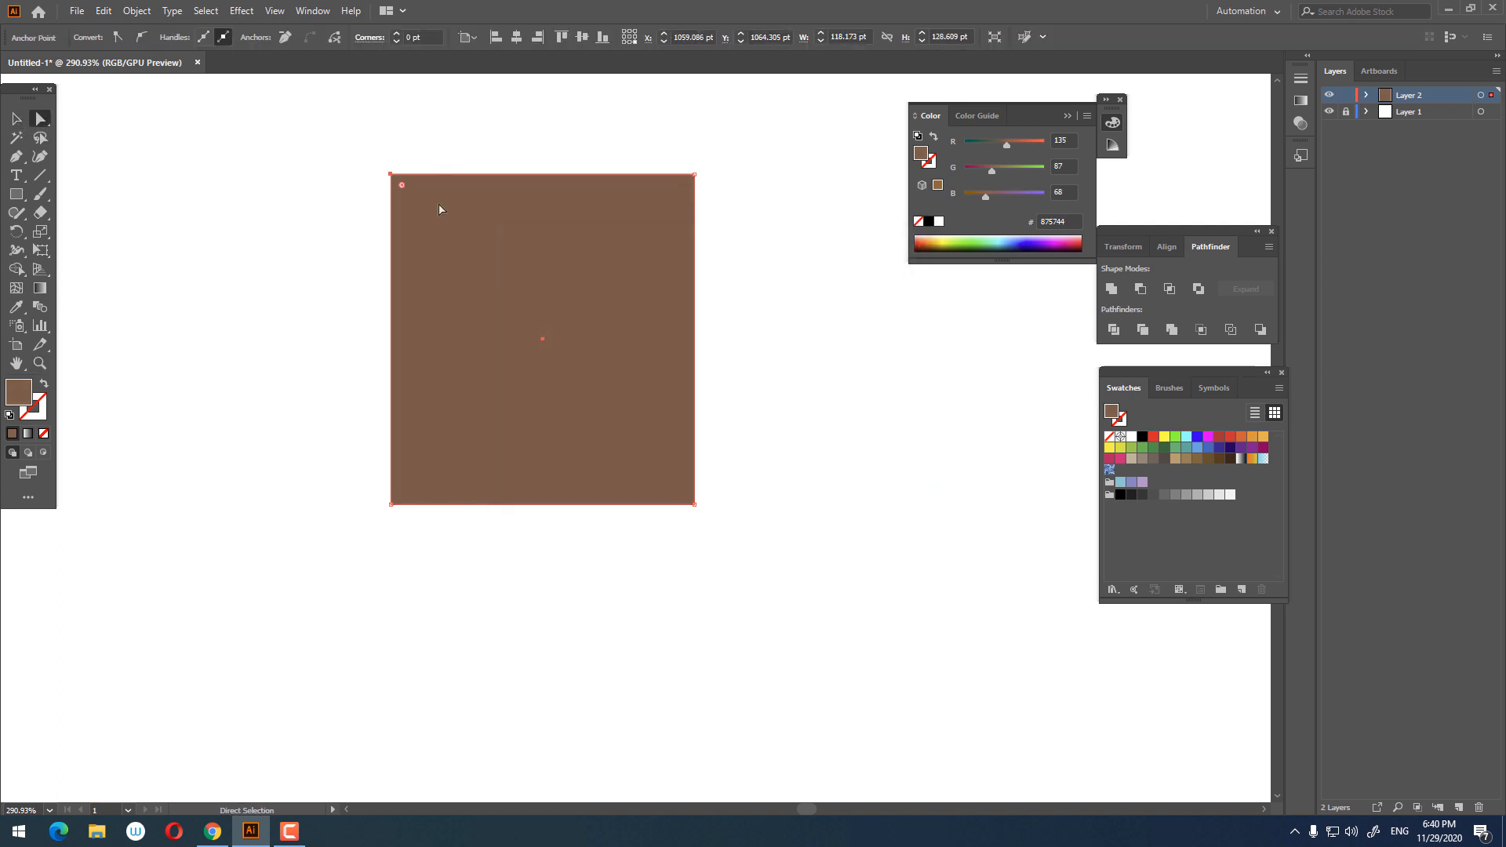
{"action": "left_click_drag", "start_coordinate": [779, 528], "coordinate": [362, 461]}
{"action": "key", "text": "v"}
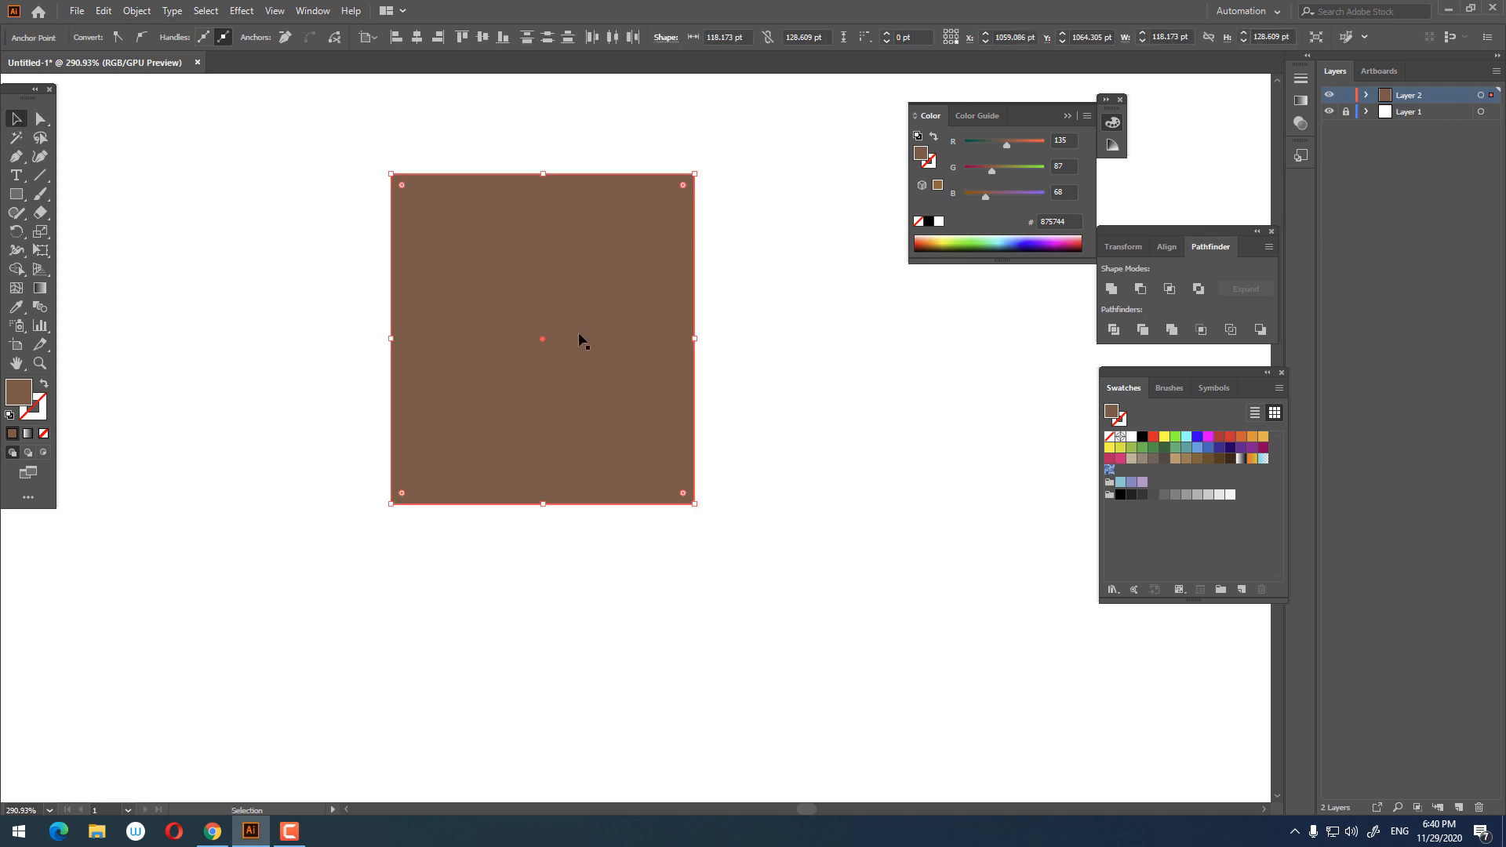
{"action": "left_click", "coordinate": [707, 345]}
{"action": "left_click", "coordinate": [656, 357]}
{"action": "left_click_drag", "start_coordinate": [697, 338], "coordinate": [714, 340]}
{"action": "key", "text": "ctrl+shift+a"}
Step: Round the brown rectangle's two bottom corners
{"action": "key", "text": "z"}
{"action": "left_click", "coordinate": [520, 454]}
{"action": "left_click", "coordinate": [462, 186]}
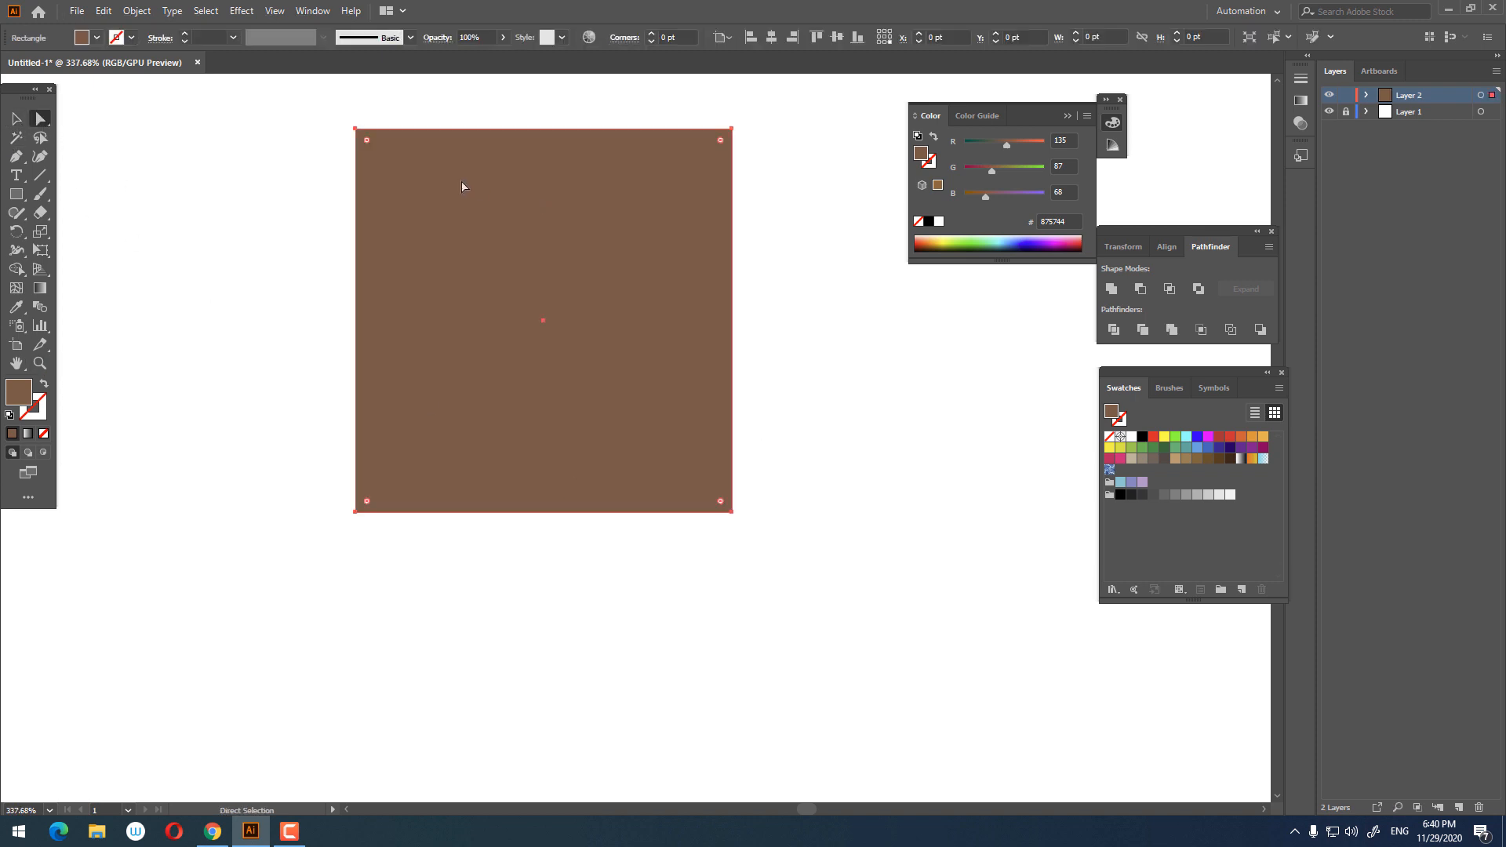
{"action": "left_click_drag", "start_coordinate": [863, 591], "coordinate": [408, 467]}
{"action": "key", "text": "z"}
{"action": "scroll", "coordinate": [751, 508], "scroll_direction": "down", "scroll_amount": 2}
{"action": "left_click_drag", "start_coordinate": [751, 508], "coordinate": [675, 470]}
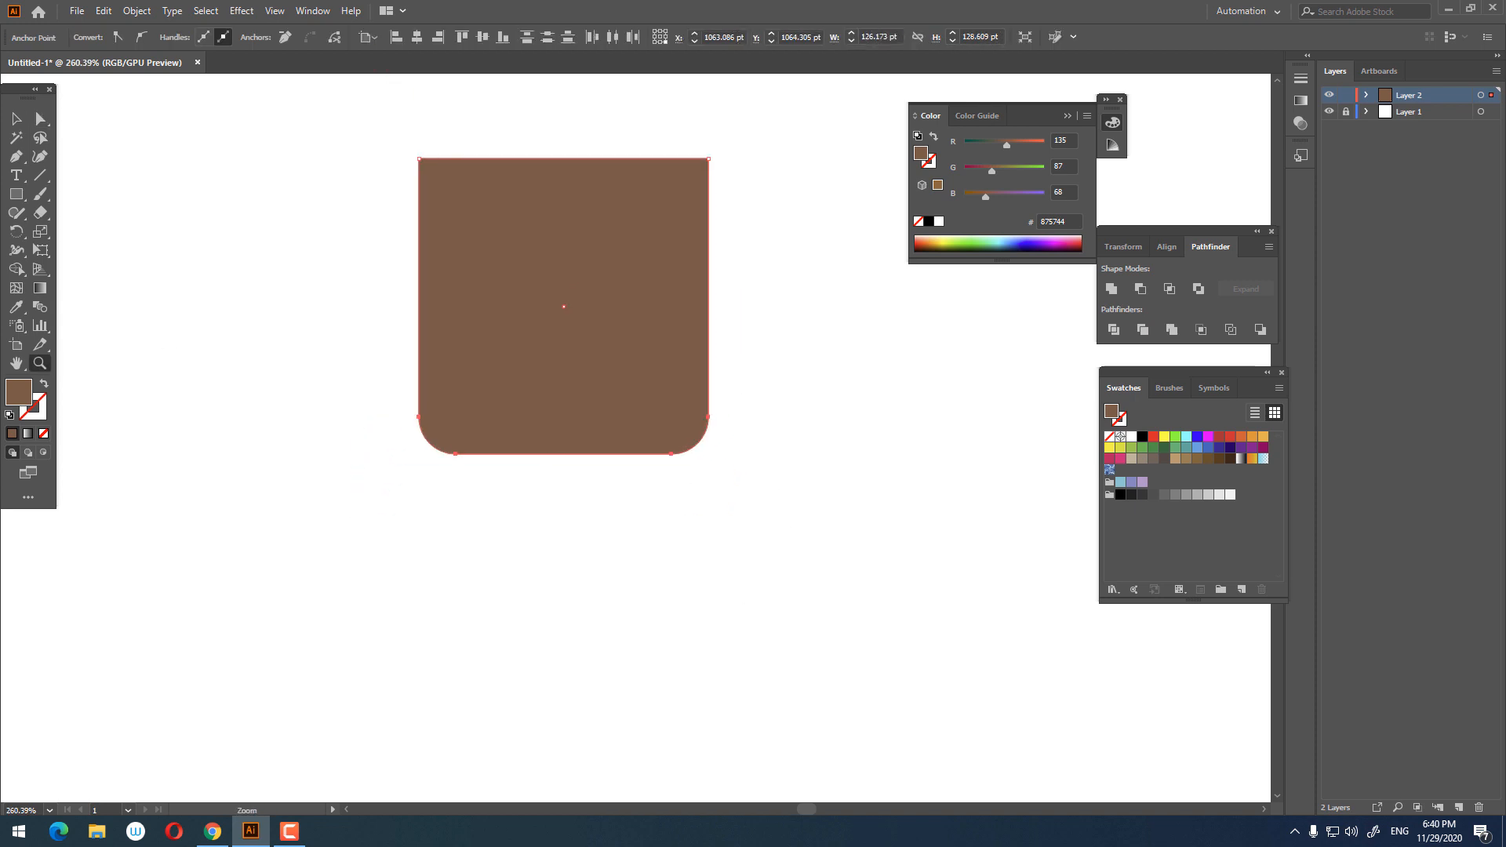
Step: Draw a narrower rectangle about 90 x 143 pt overlapping the bottom of the first shape and center both horizontally
{"action": "left_click", "coordinate": [19, 194]}
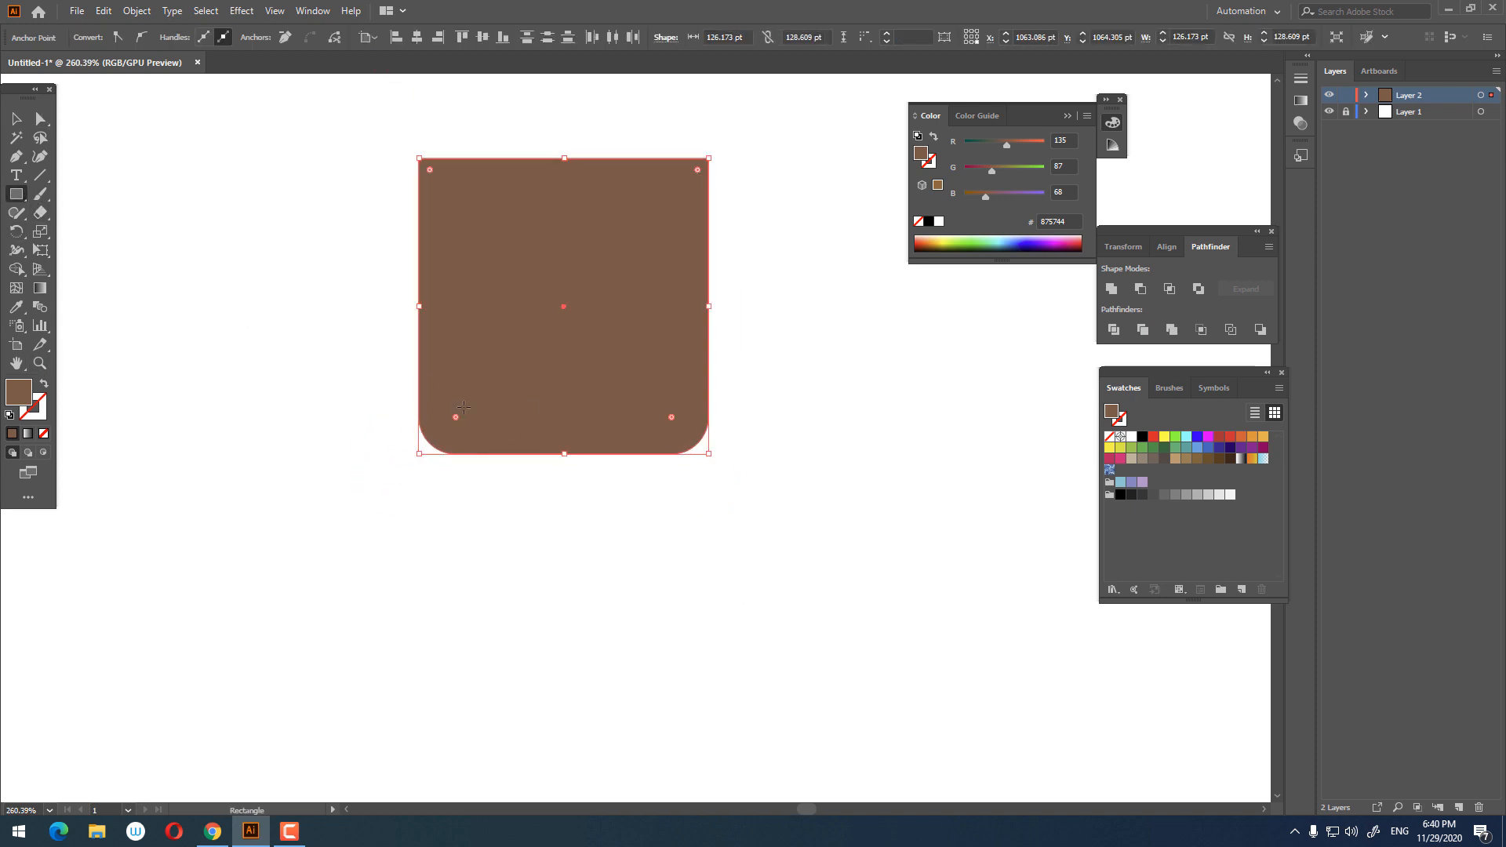
{"action": "left_click_drag", "start_coordinate": [458, 367], "coordinate": [666, 698]}
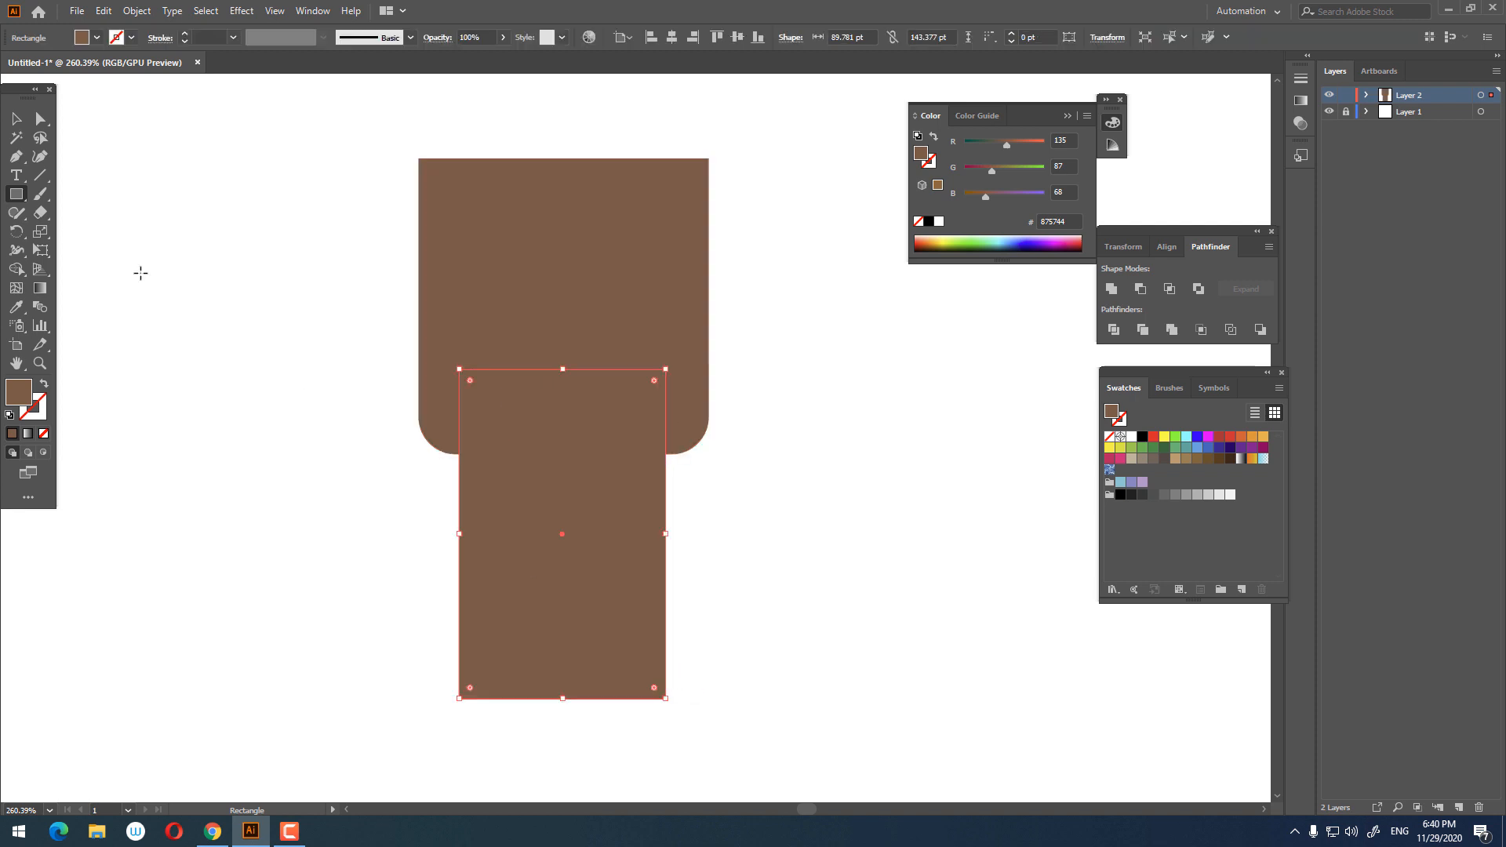
{"action": "left_click_drag", "start_coordinate": [871, 551], "coordinate": [175, 154]}
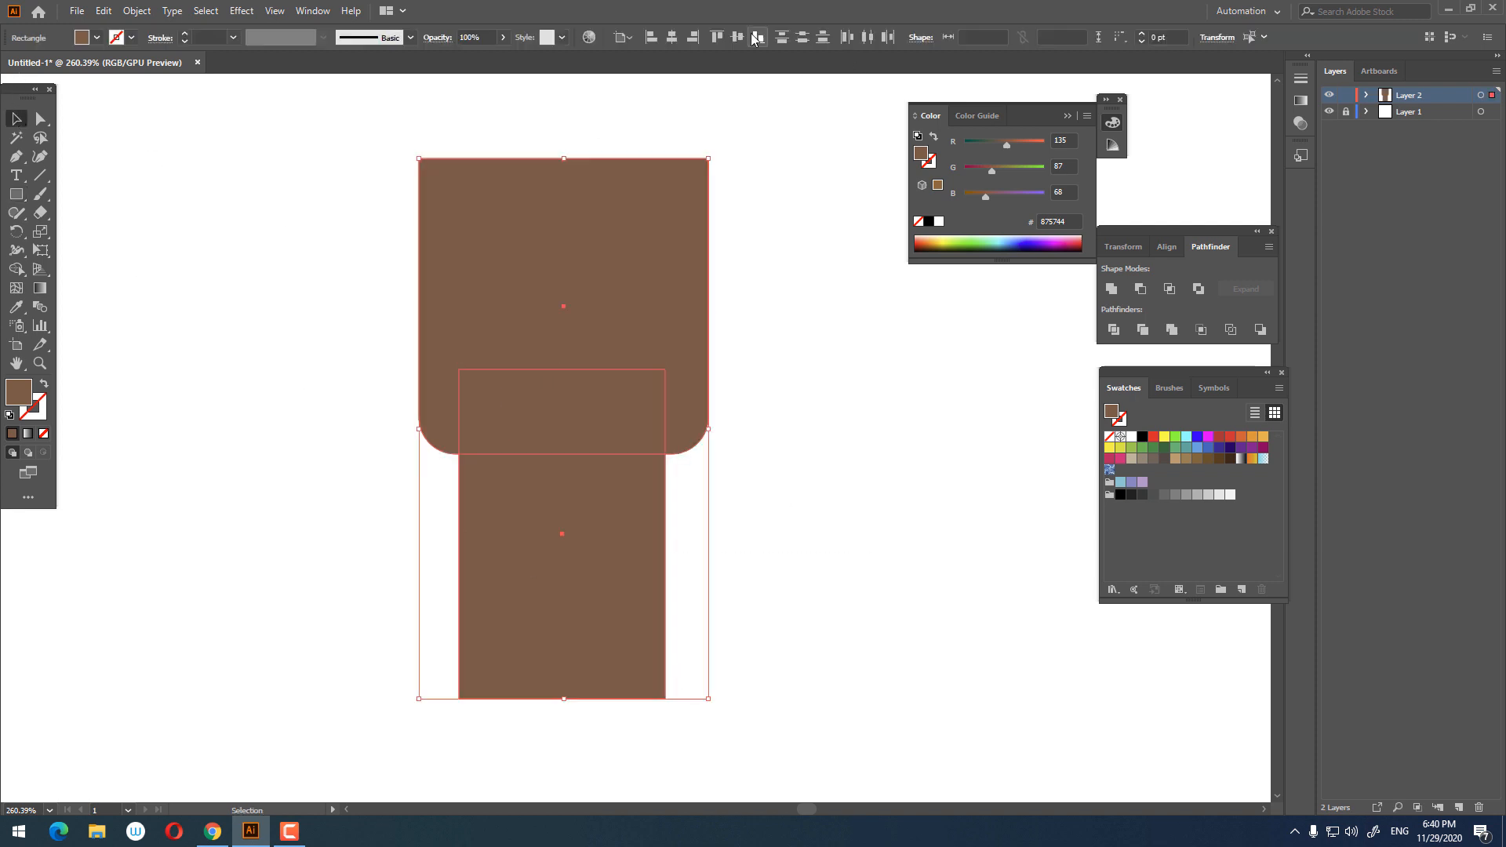
{"action": "left_click", "coordinate": [672, 39]}
Step: Round the narrow rectangle's bottom corners fully into a semicircle
{"action": "left_click", "coordinate": [818, 629]}
{"action": "left_click_drag", "start_coordinate": [701, 524], "coordinate": [703, 439]}
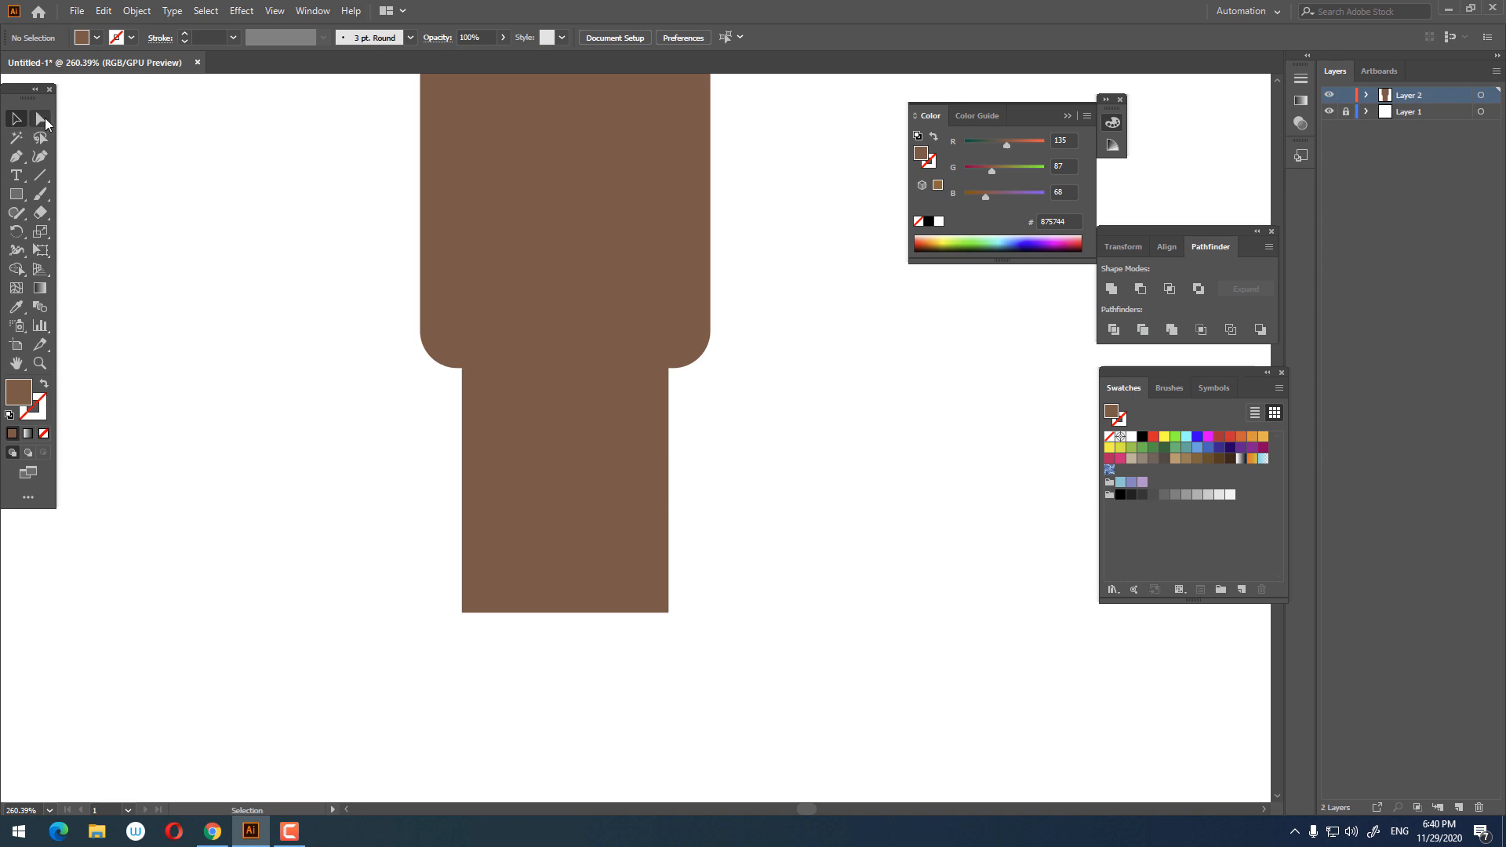
{"action": "left_click_drag", "start_coordinate": [838, 719], "coordinate": [346, 367]}
{"action": "left_click_drag", "start_coordinate": [472, 603], "coordinate": [572, 219]}
{"action": "left_click", "coordinate": [773, 470]}
{"action": "scroll", "coordinate": [774, 470], "scroll_direction": "up", "scroll_amount": 2}
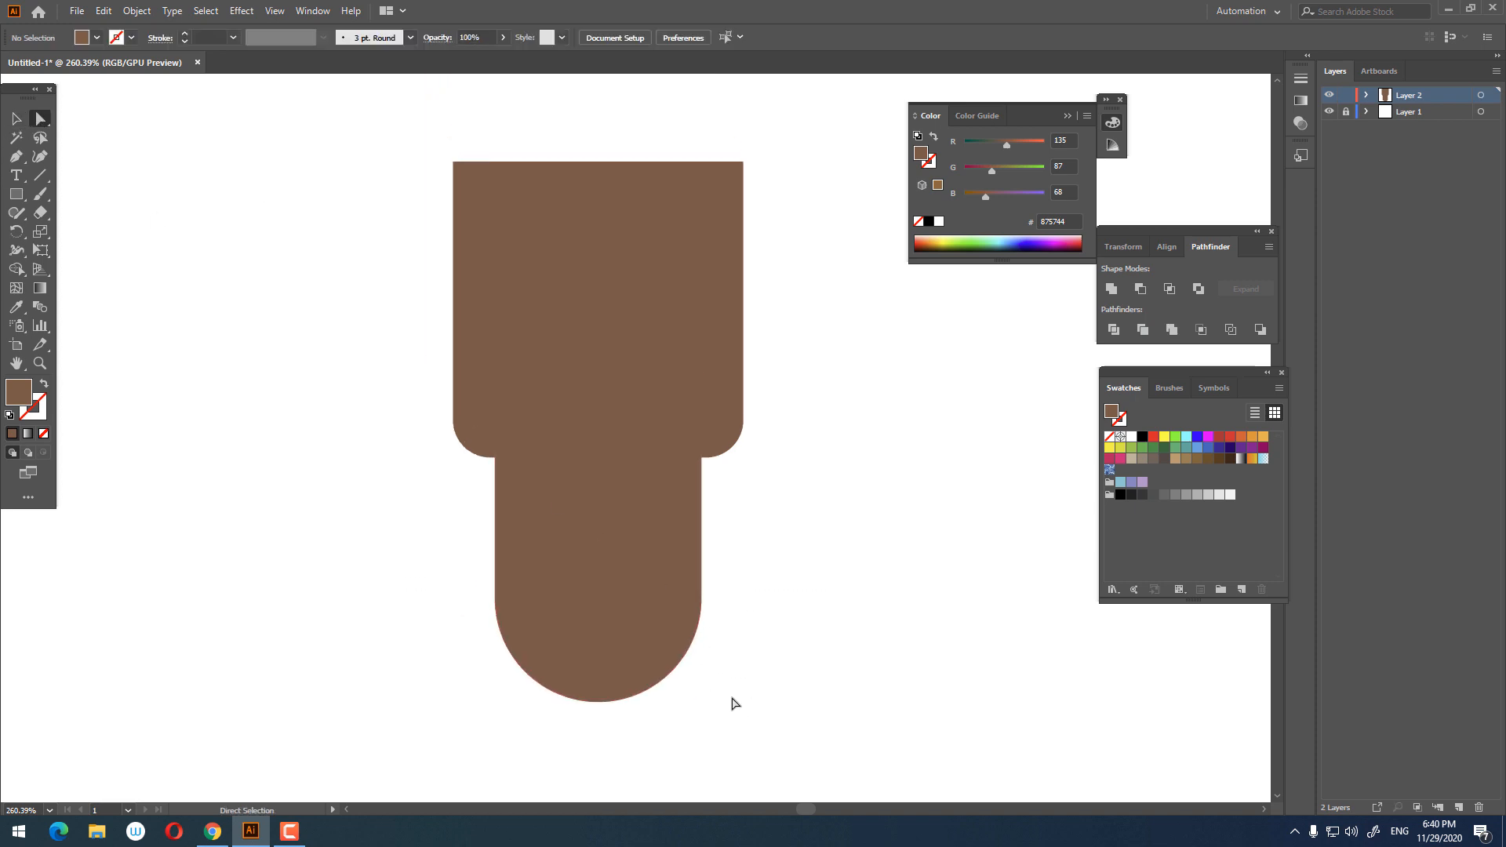
Step: Nudge the narrow shape's rounded bottom anchors upward to shorten it
{"action": "left_click_drag", "start_coordinate": [778, 727], "coordinate": [339, 544]}
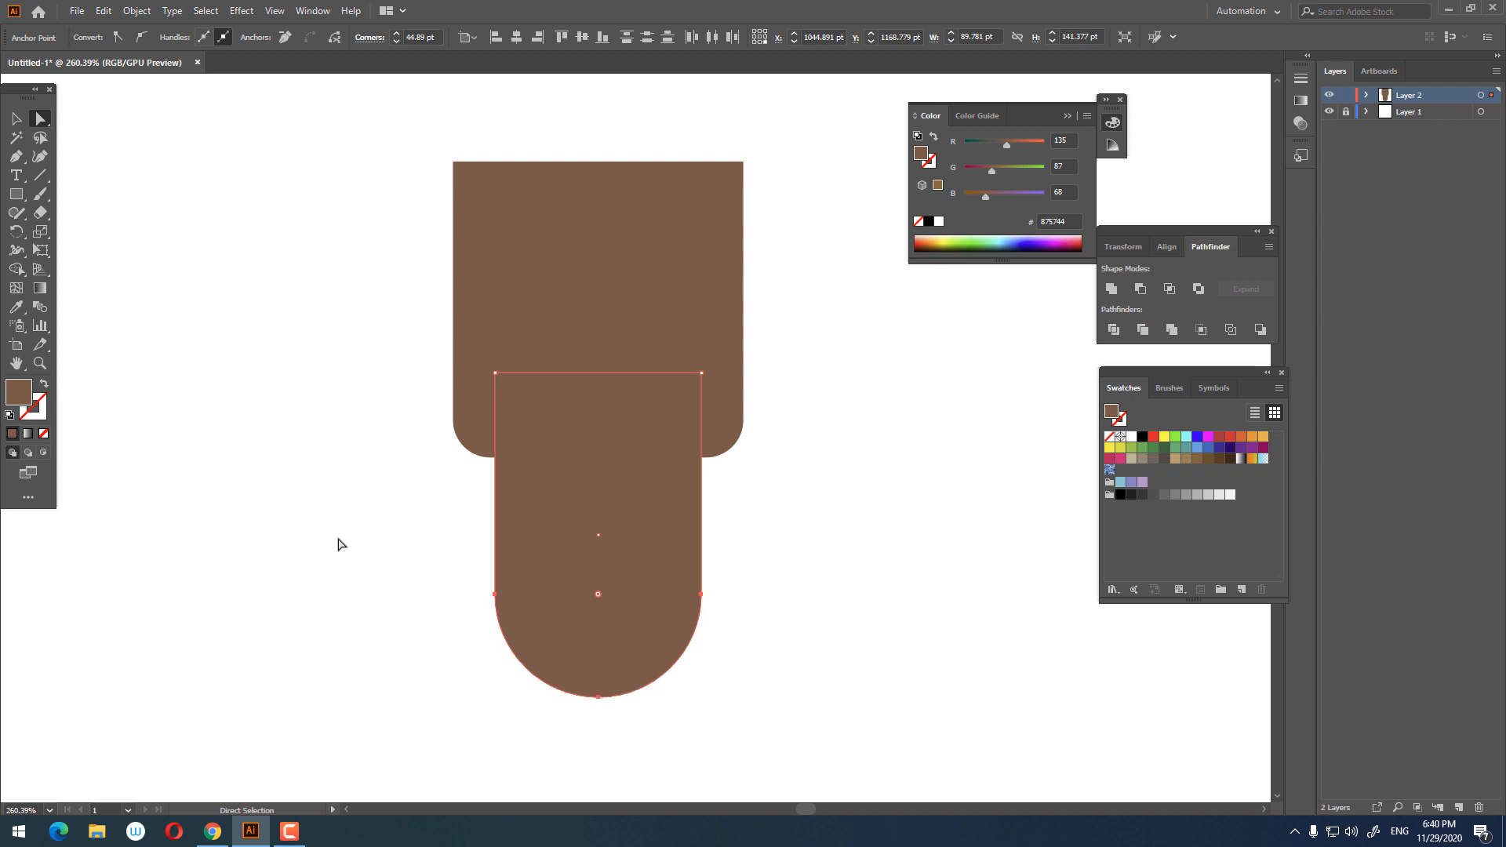
{"action": "key", "text": "Up"}
{"action": "key", "text": "Up"}
{"action": "key", "text": "Up"}
{"action": "key", "text": "Up"}
{"action": "key", "text": "Up"}
{"action": "key", "text": "Up"}
{"action": "key", "text": "Up"}
{"action": "key", "text": "Up"}
{"action": "key", "text": "Up"}
{"action": "key", "text": "Up"}
{"action": "key", "text": "Up"}
{"action": "key", "text": "Up"}
{"action": "key", "text": "Up"}
{"action": "key", "text": "Up"}
{"action": "key", "text": "Up"}
{"action": "key", "text": "Up"}
{"action": "key", "text": "Up"}
{"action": "key", "text": "Up"}
{"action": "key", "text": "Up"}
{"action": "key", "text": "Up"}
{"action": "left_click", "coordinate": [772, 494]}
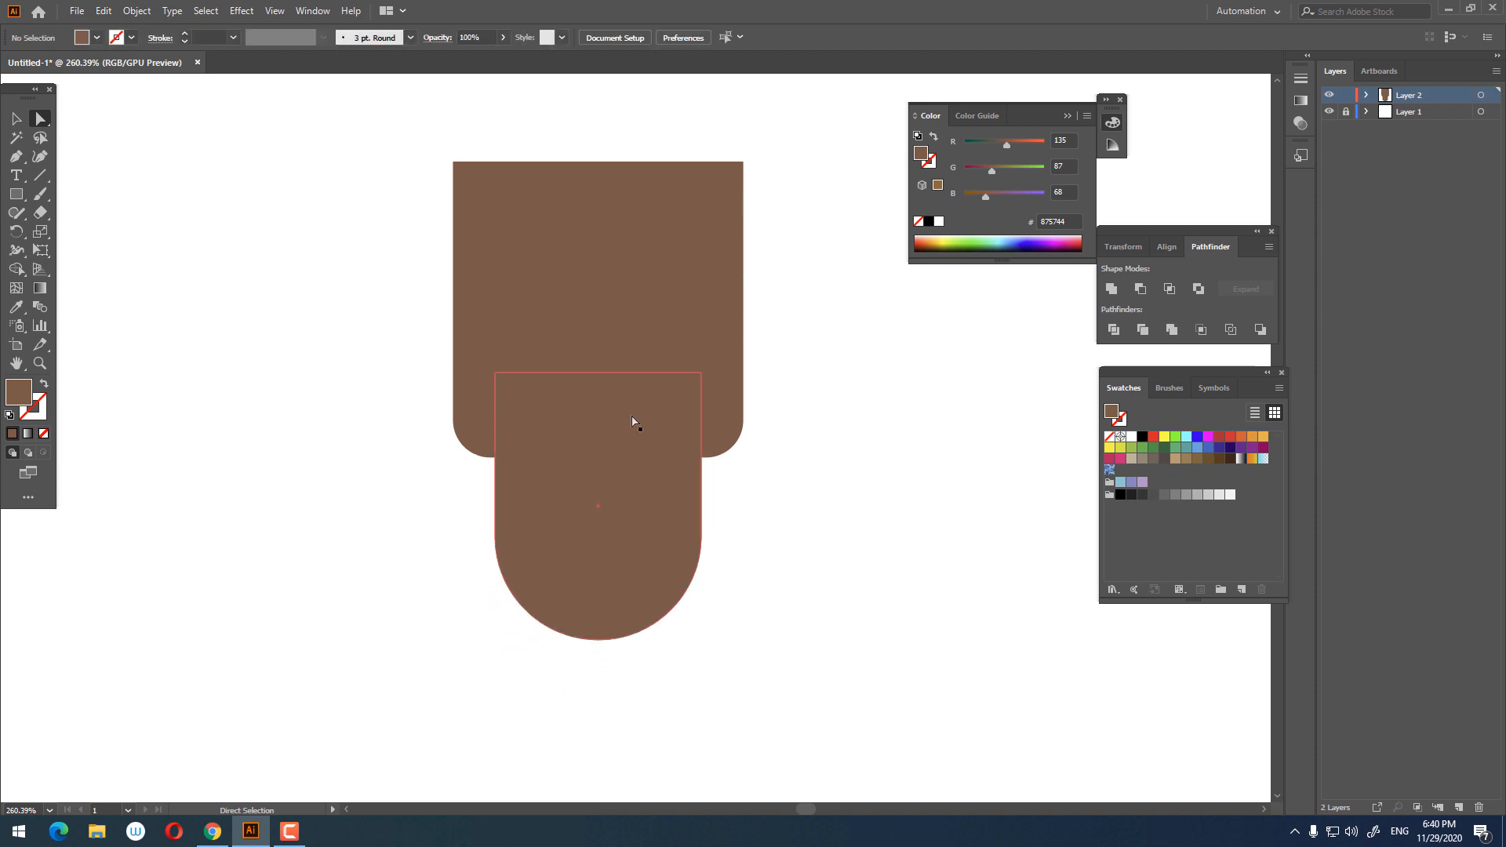
Step: Draw a rectangle about 97 x 69 pt inside the upper brown shape
{"action": "key", "text": "z"}
{"action": "left_click", "coordinate": [559, 349]}
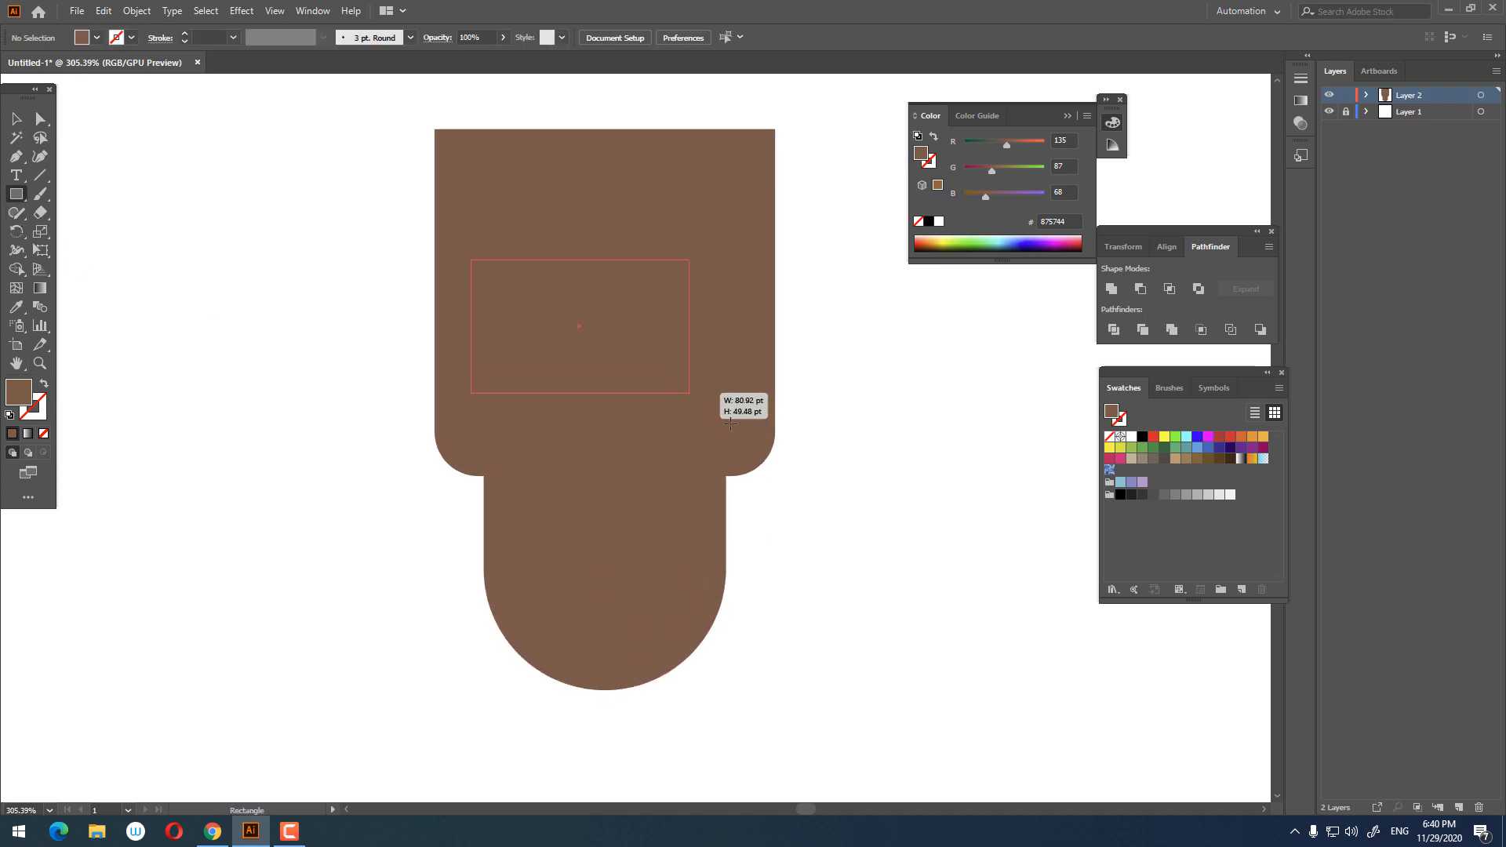
{"action": "left_click_drag", "start_coordinate": [730, 423], "coordinate": [732, 444]}
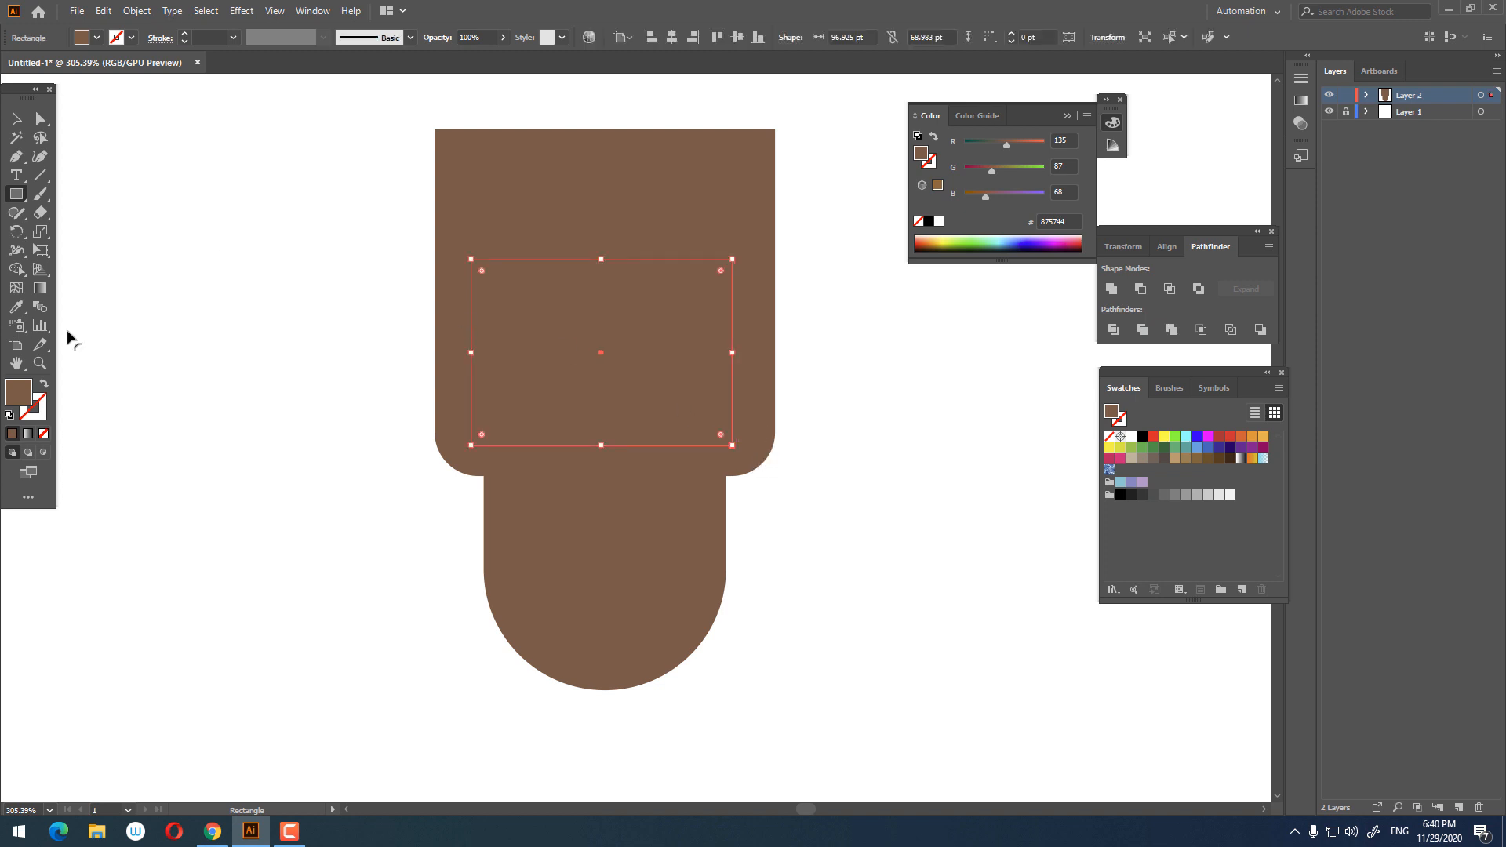
Step: Fill the new rectangle with a light peach skin tone #F9D0BB
{"action": "double_click", "coordinate": [19, 404]}
{"action": "left_click", "coordinate": [558, 281]}
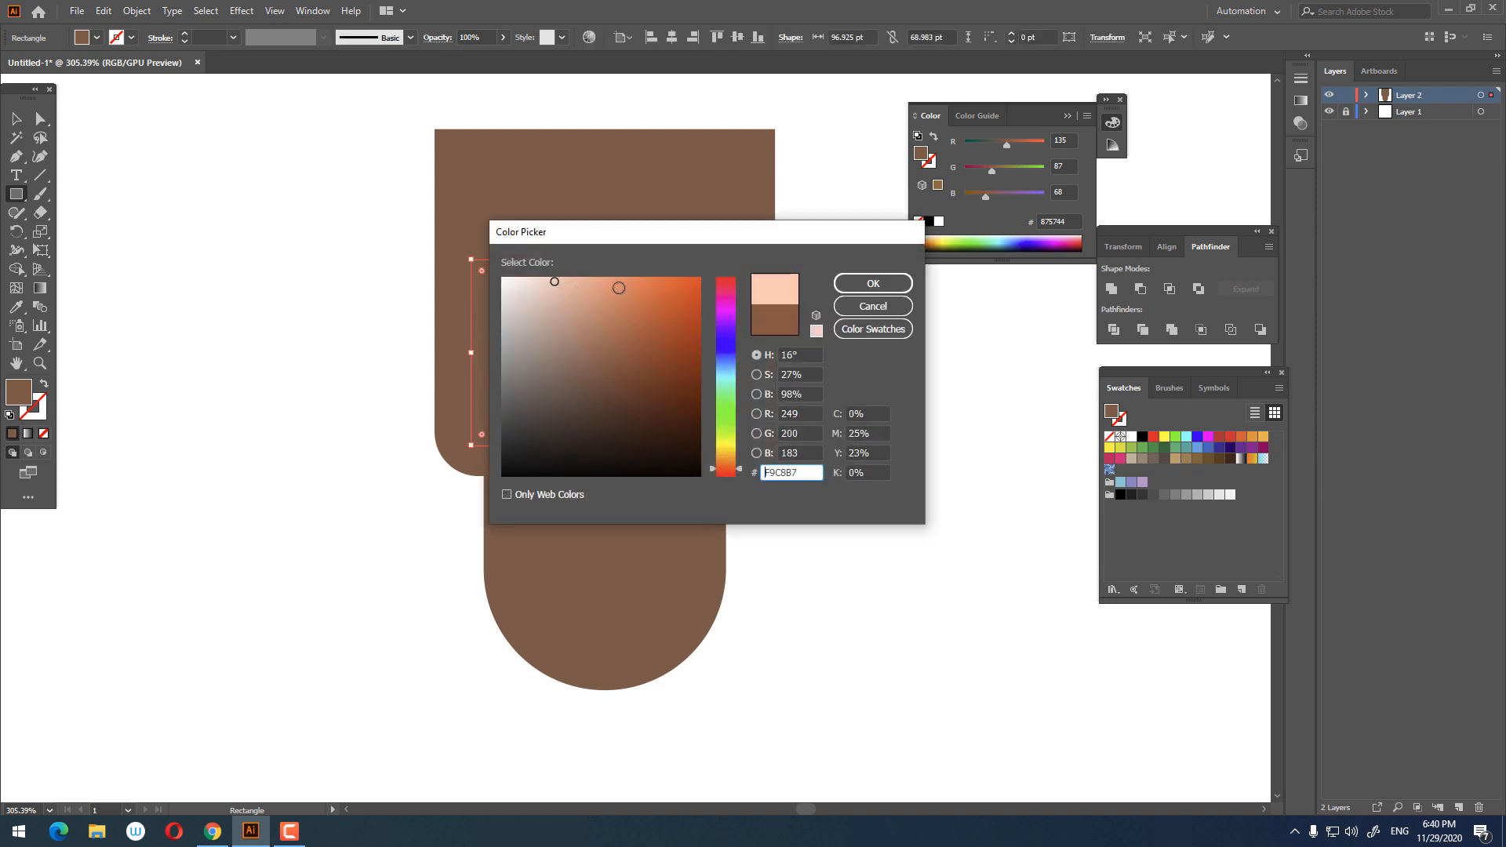
{"action": "left_click_drag", "start_coordinate": [732, 474], "coordinate": [724, 468]}
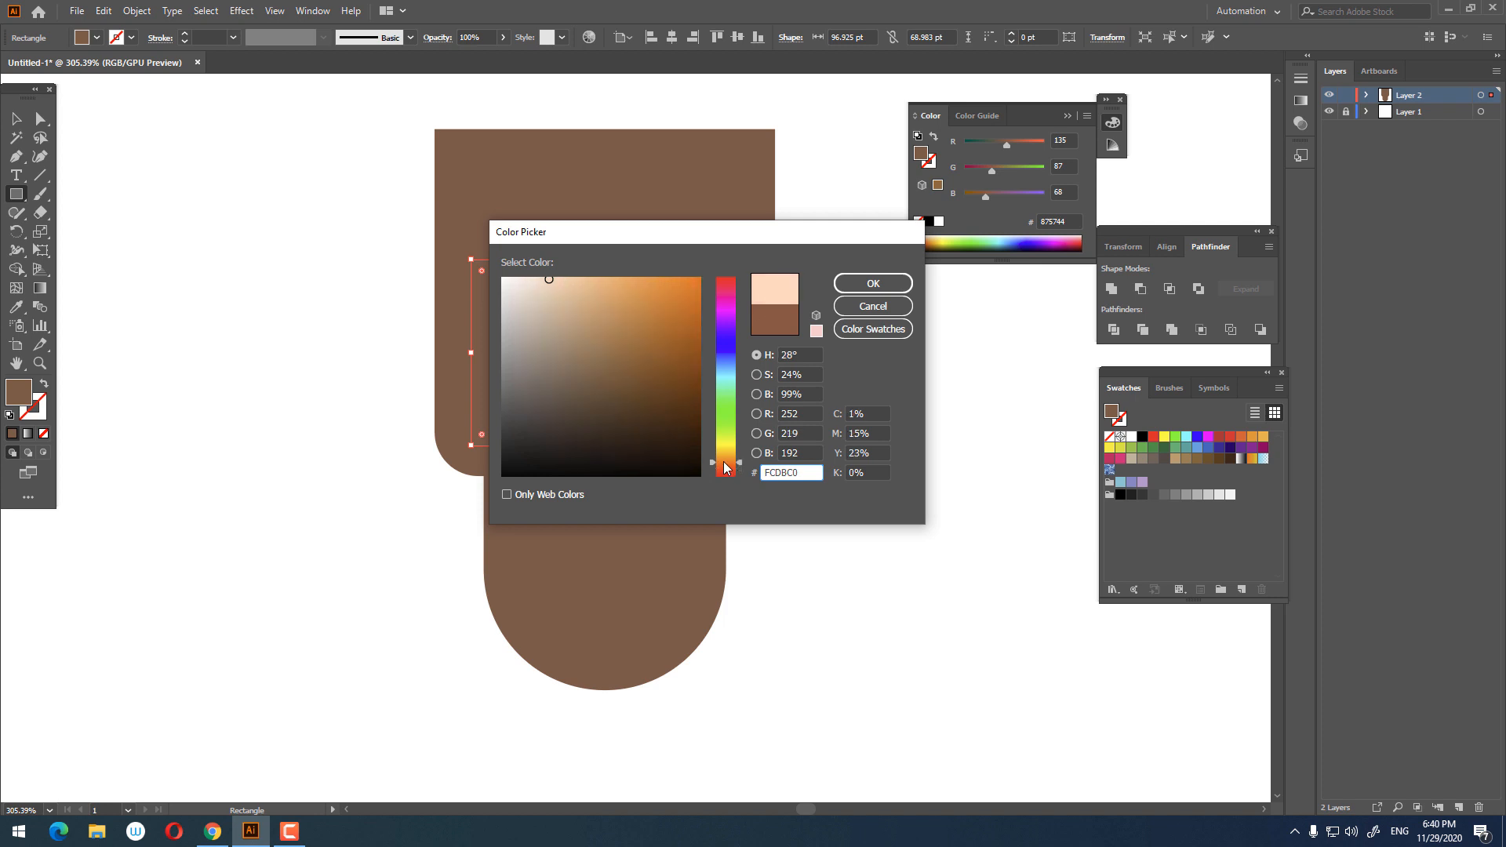
{"action": "left_click", "coordinate": [890, 287]}
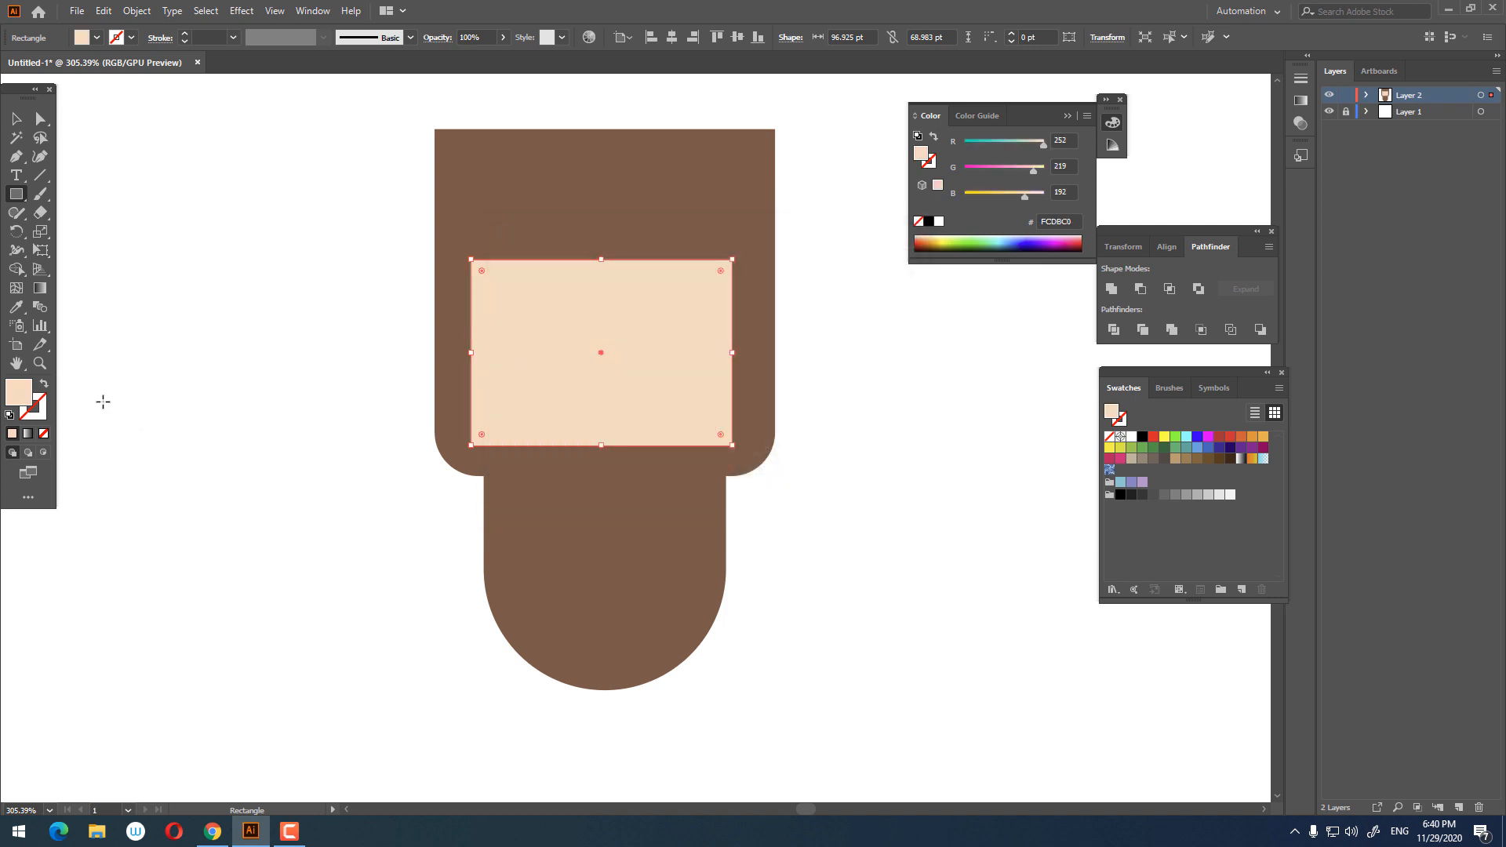
{"action": "double_click", "coordinate": [18, 391]}
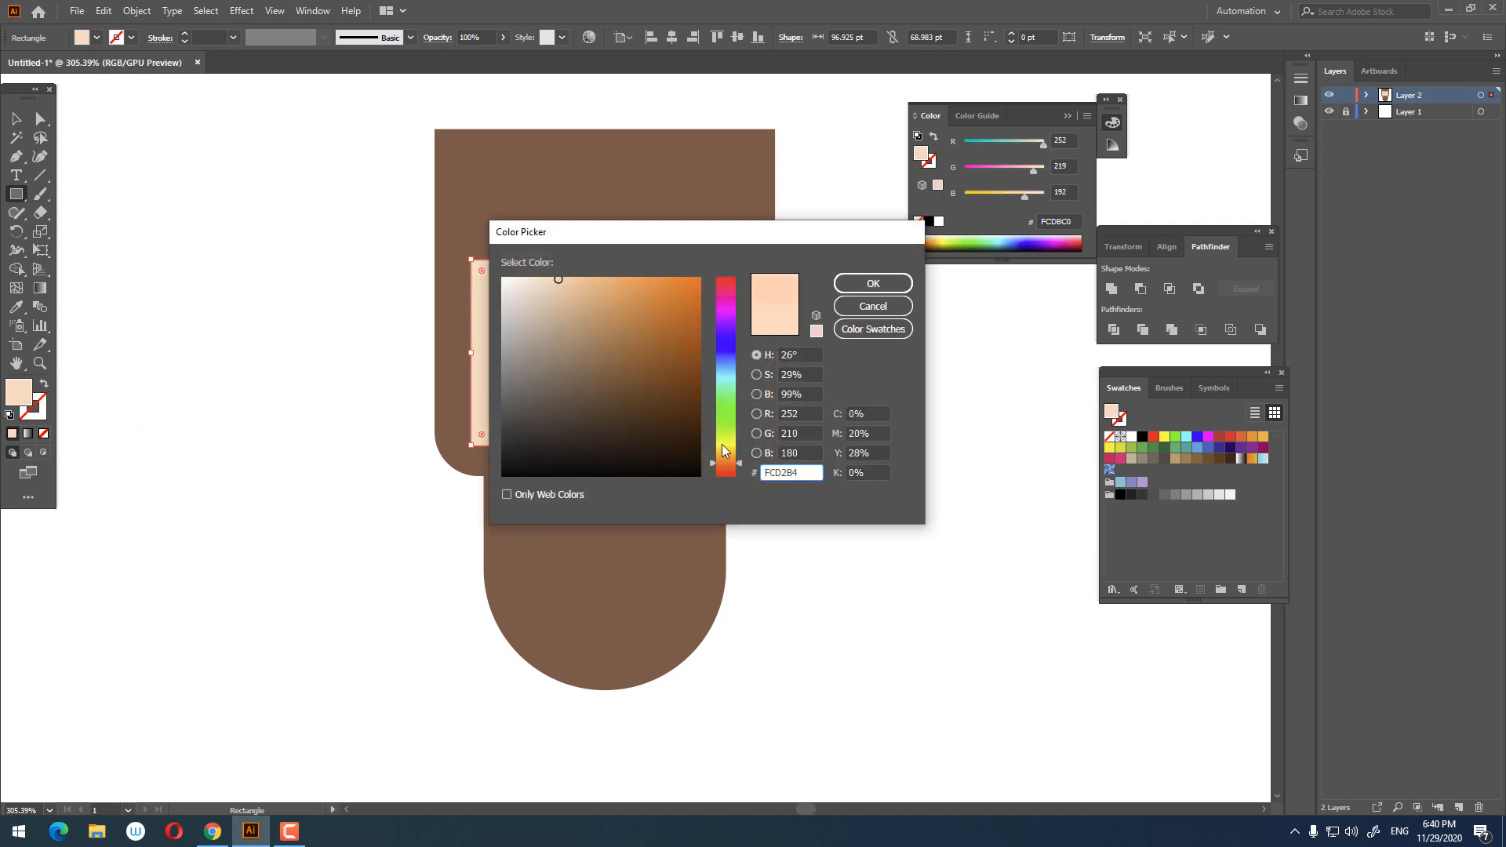
{"action": "left_click_drag", "start_coordinate": [729, 465], "coordinate": [729, 471]}
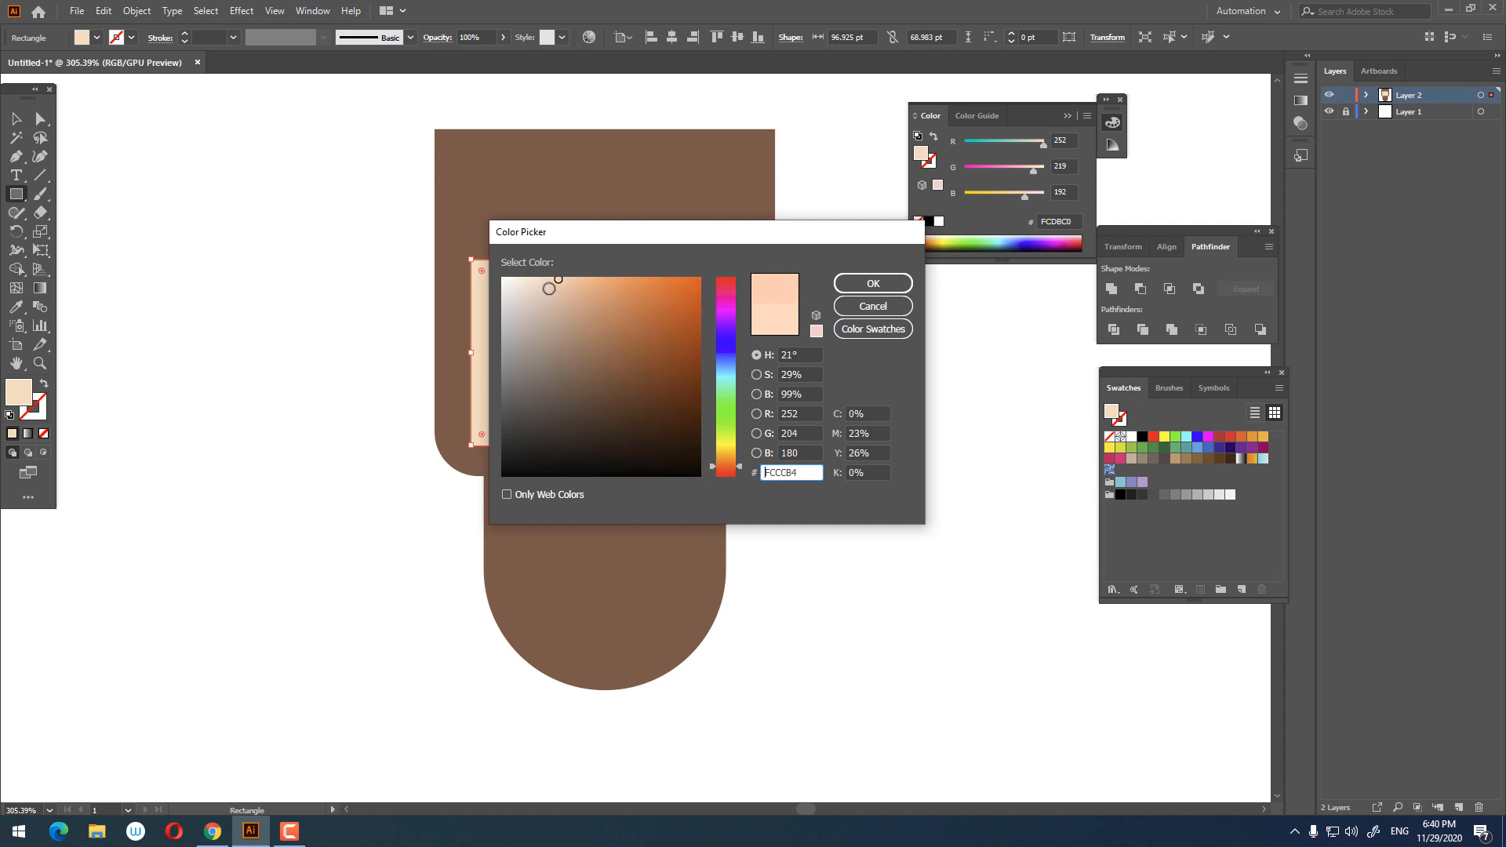
{"action": "left_click", "coordinate": [873, 283]}
Step: Round the skin-tone rectangle's two bottom corners slightly
{"action": "scroll", "coordinate": [554, 282], "scroll_direction": "up", "scroll_amount": 1}
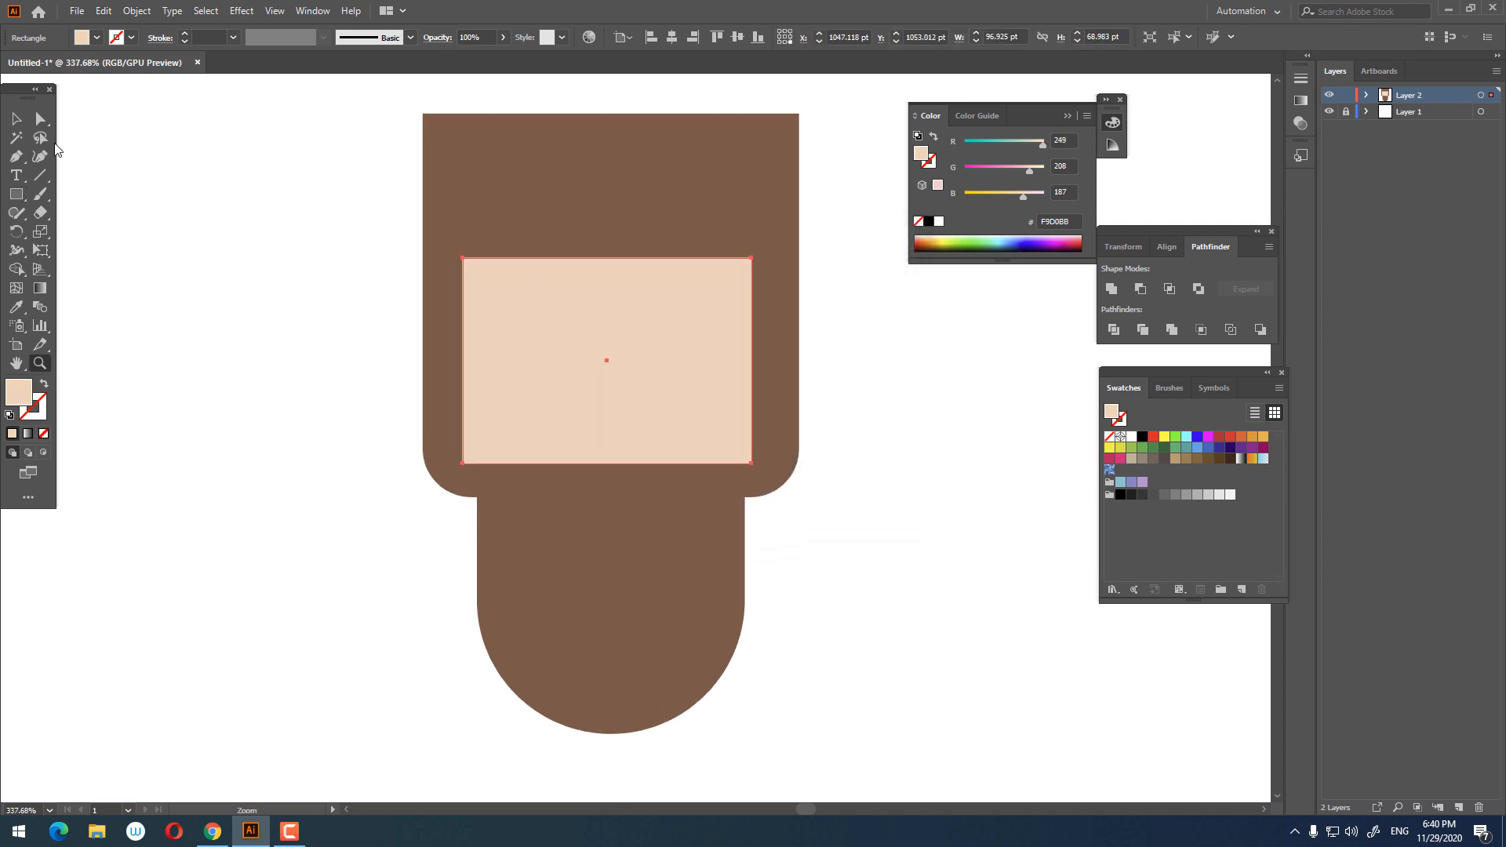
{"action": "left_click", "coordinate": [43, 122]}
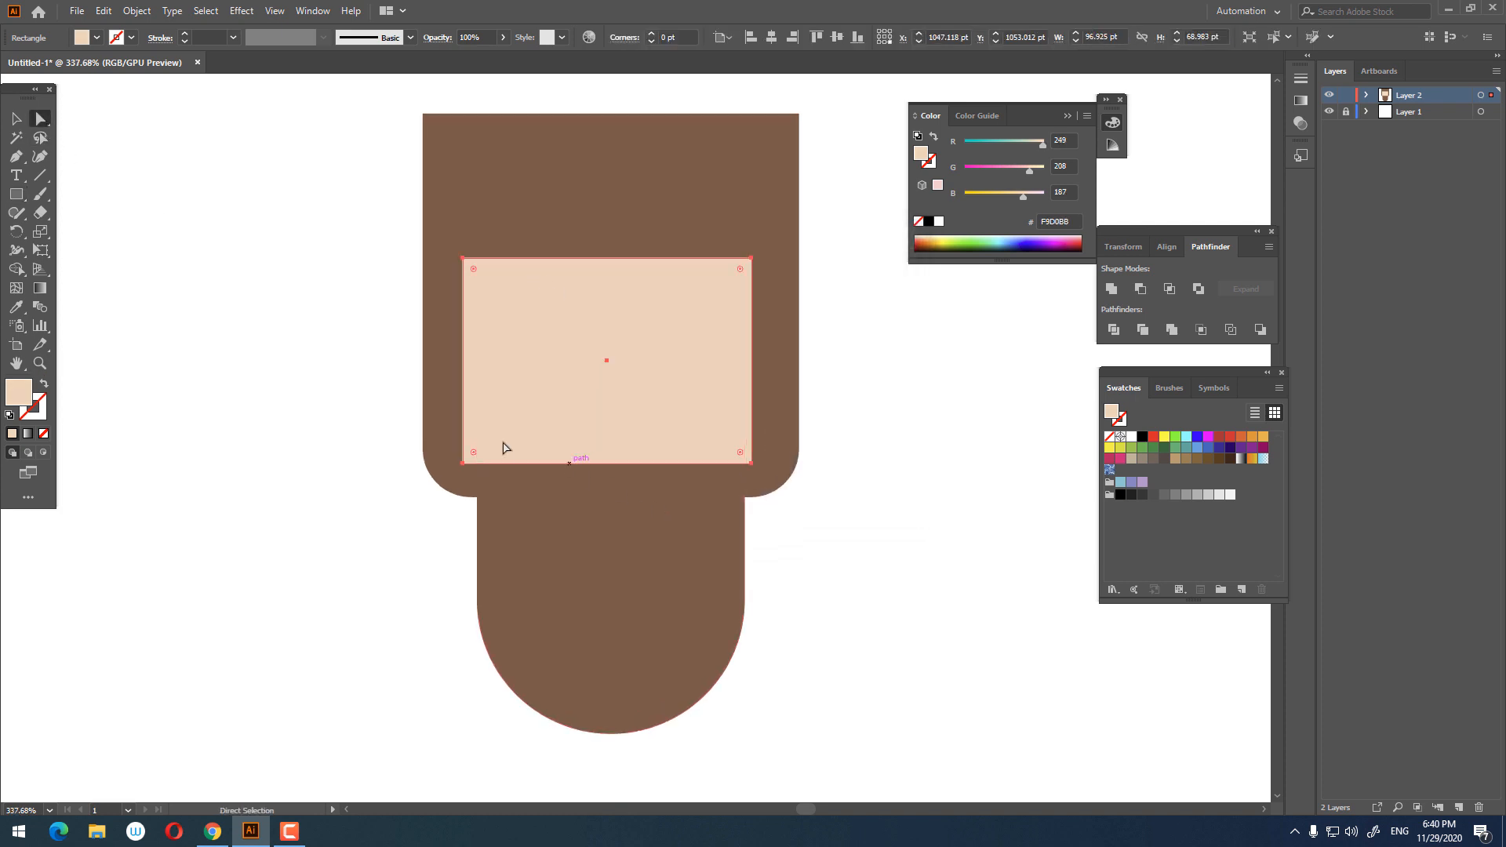
{"action": "left_click", "coordinate": [462, 464]}
{"action": "left_click", "coordinate": [750, 464], "text": "shift"}
{"action": "left_click_drag", "start_coordinate": [740, 453], "coordinate": [717, 429]}
Step: Round the skin-tone rectangle's top corners fully into a dome shape
{"action": "left_click", "coordinate": [463, 258]}
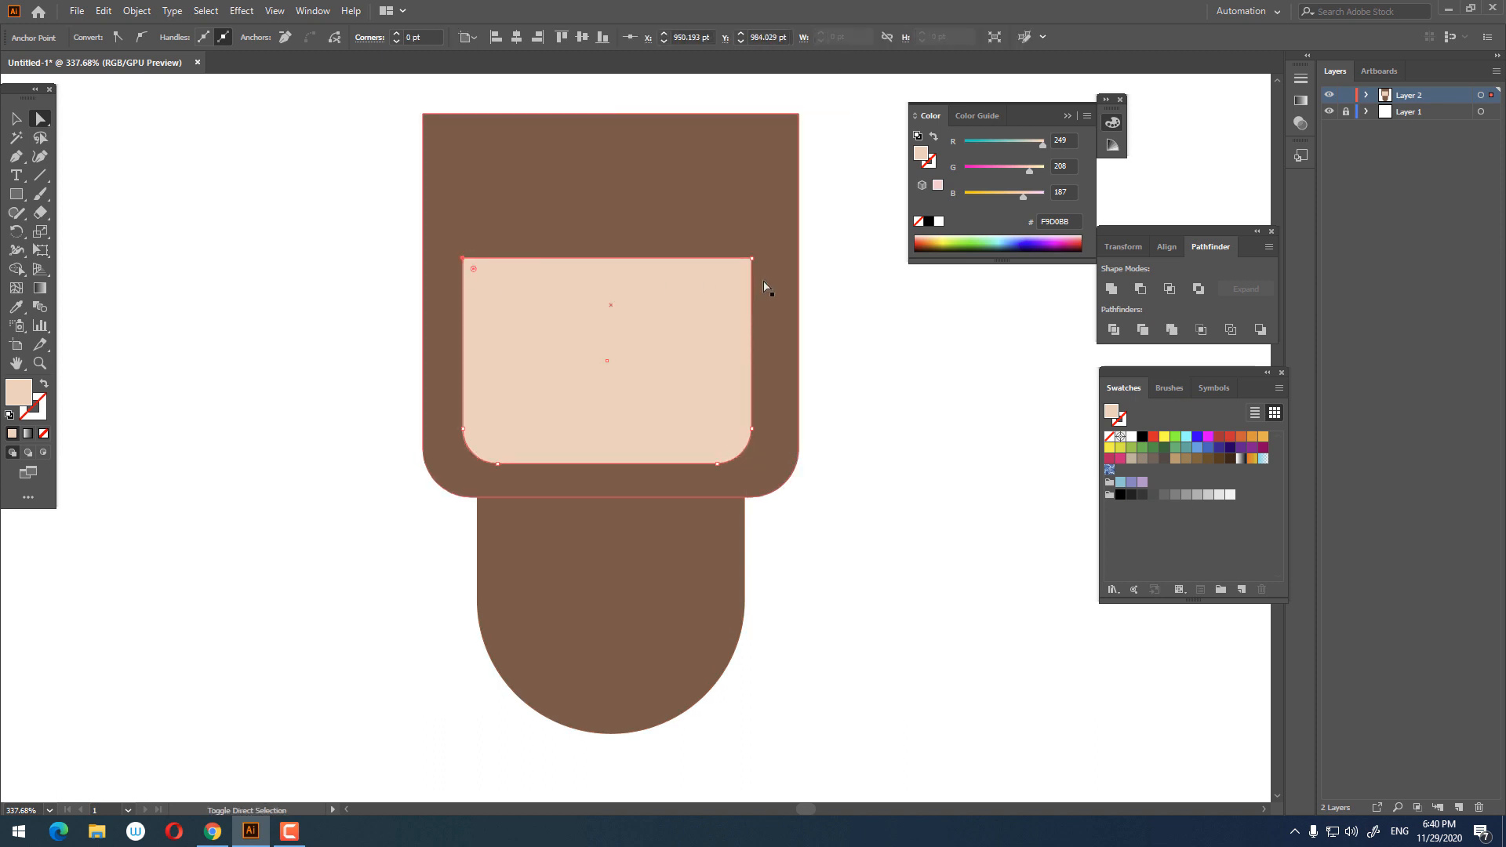
{"action": "left_click", "coordinate": [751, 258], "text": "shift"}
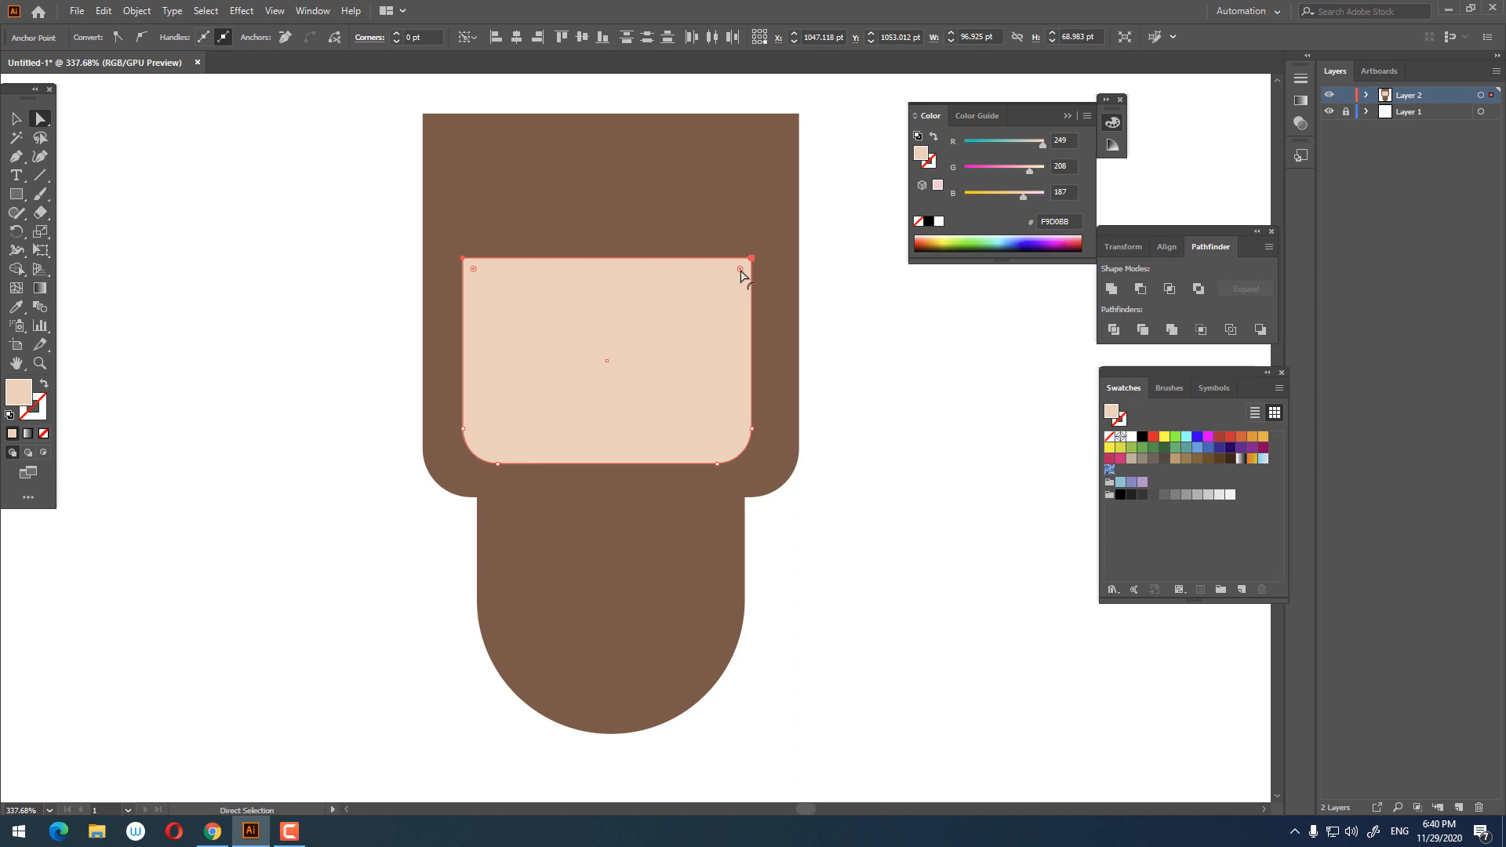
{"action": "left_click_drag", "start_coordinate": [740, 270], "coordinate": [657, 525]}
{"action": "key", "text": "z"}
{"action": "left_click_drag", "start_coordinate": [669, 392], "coordinate": [648, 461]}
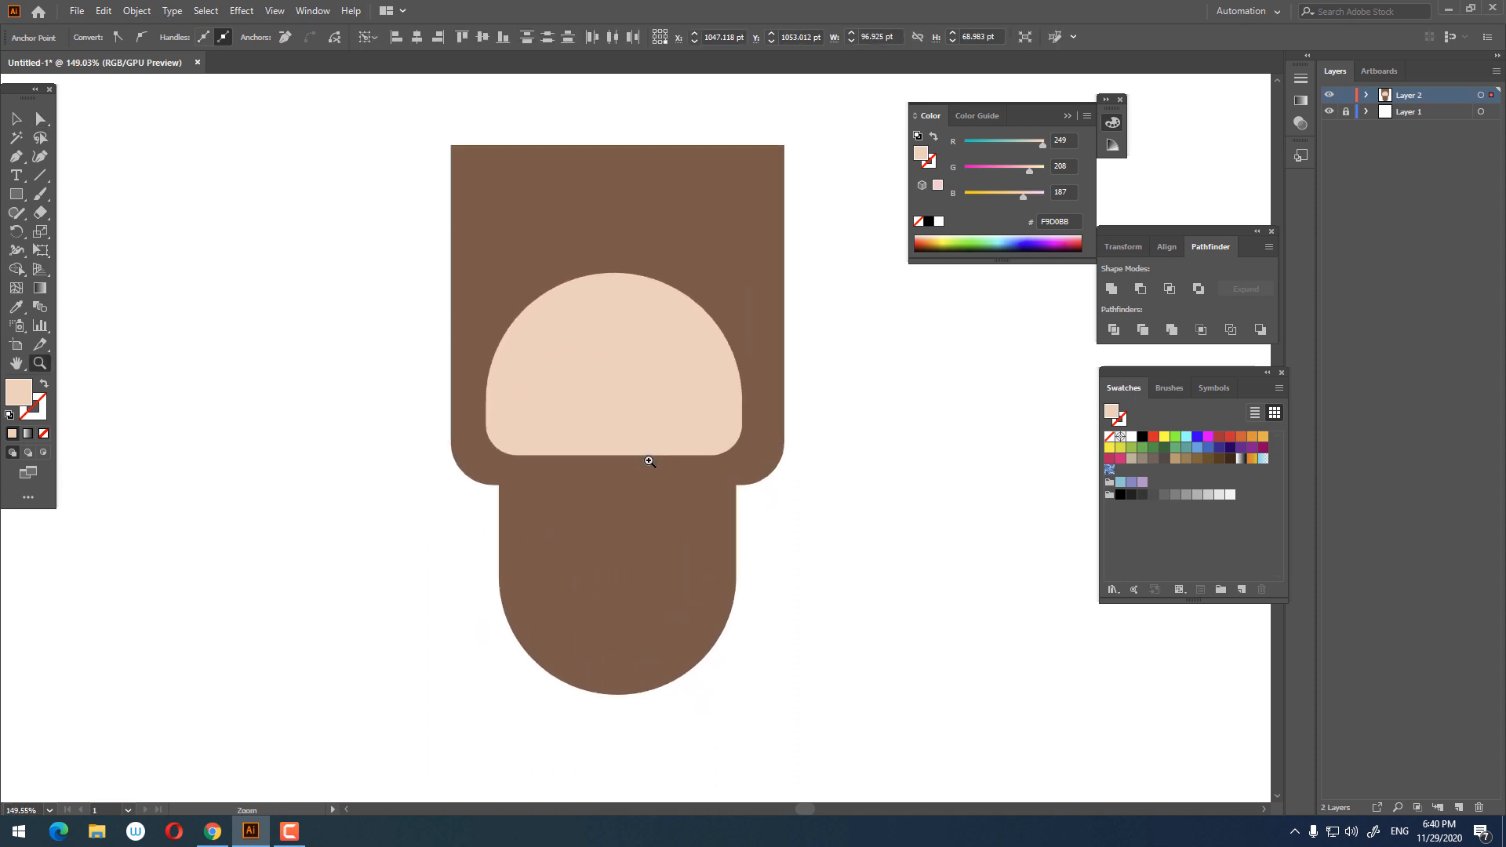
Step: Draw a tall skin-tone rectangle about 126 x 202 pt over the lower part of the head
{"action": "left_click", "coordinate": [23, 121]}
{"action": "left_click", "coordinate": [897, 604]}
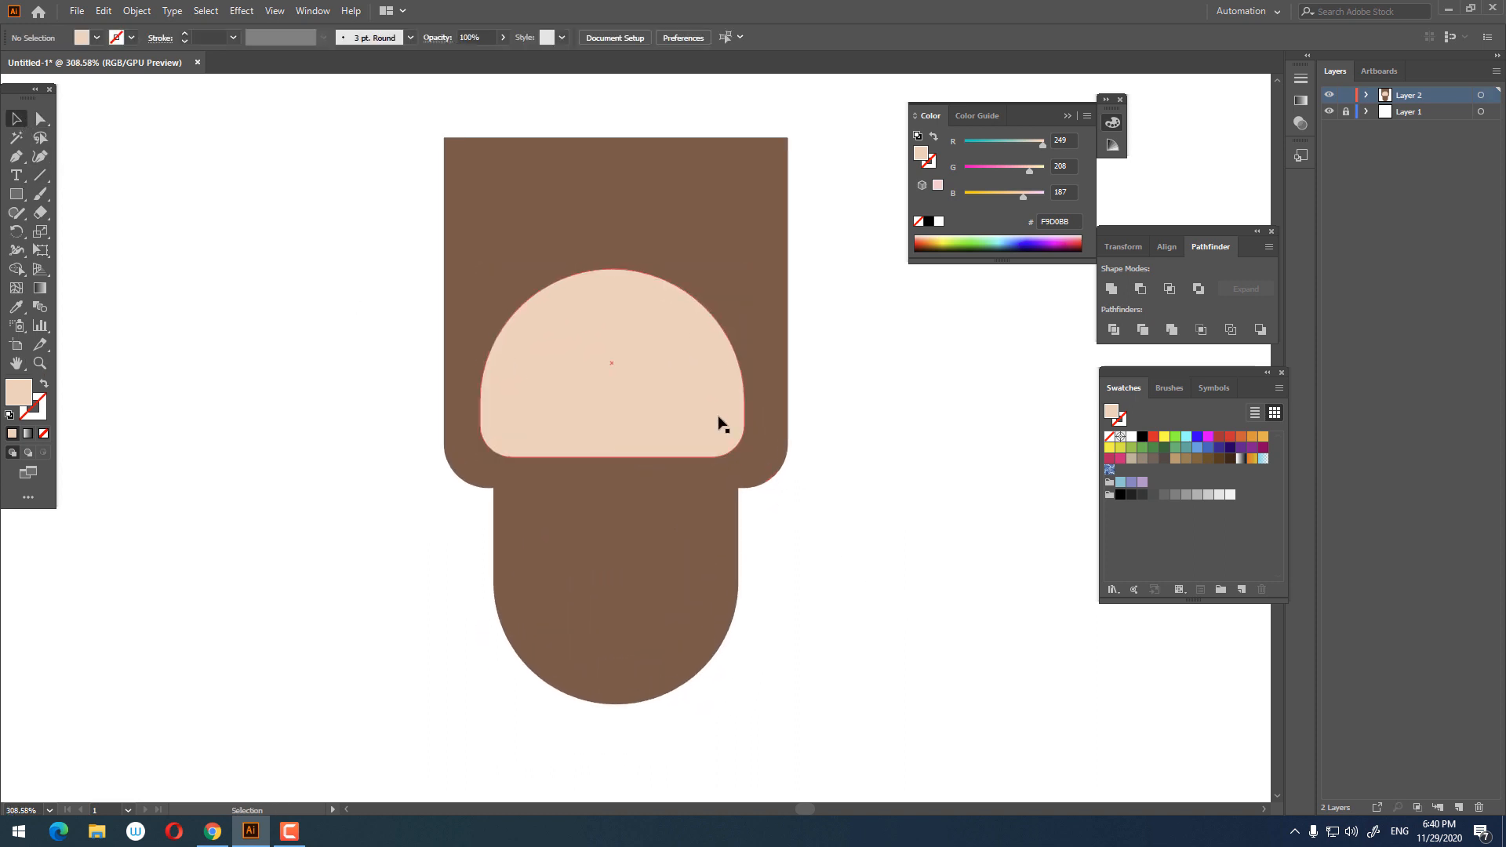
{"action": "key", "text": "space"}
{"action": "left_click_drag", "start_coordinate": [847, 548], "coordinate": [858, 517]}
{"action": "key", "text": "z"}
{"action": "left_click_drag", "start_coordinate": [842, 391], "coordinate": [828, 401]}
{"action": "key", "text": "space"}
{"action": "left_click_drag", "start_coordinate": [828, 401], "coordinate": [830, 410]}
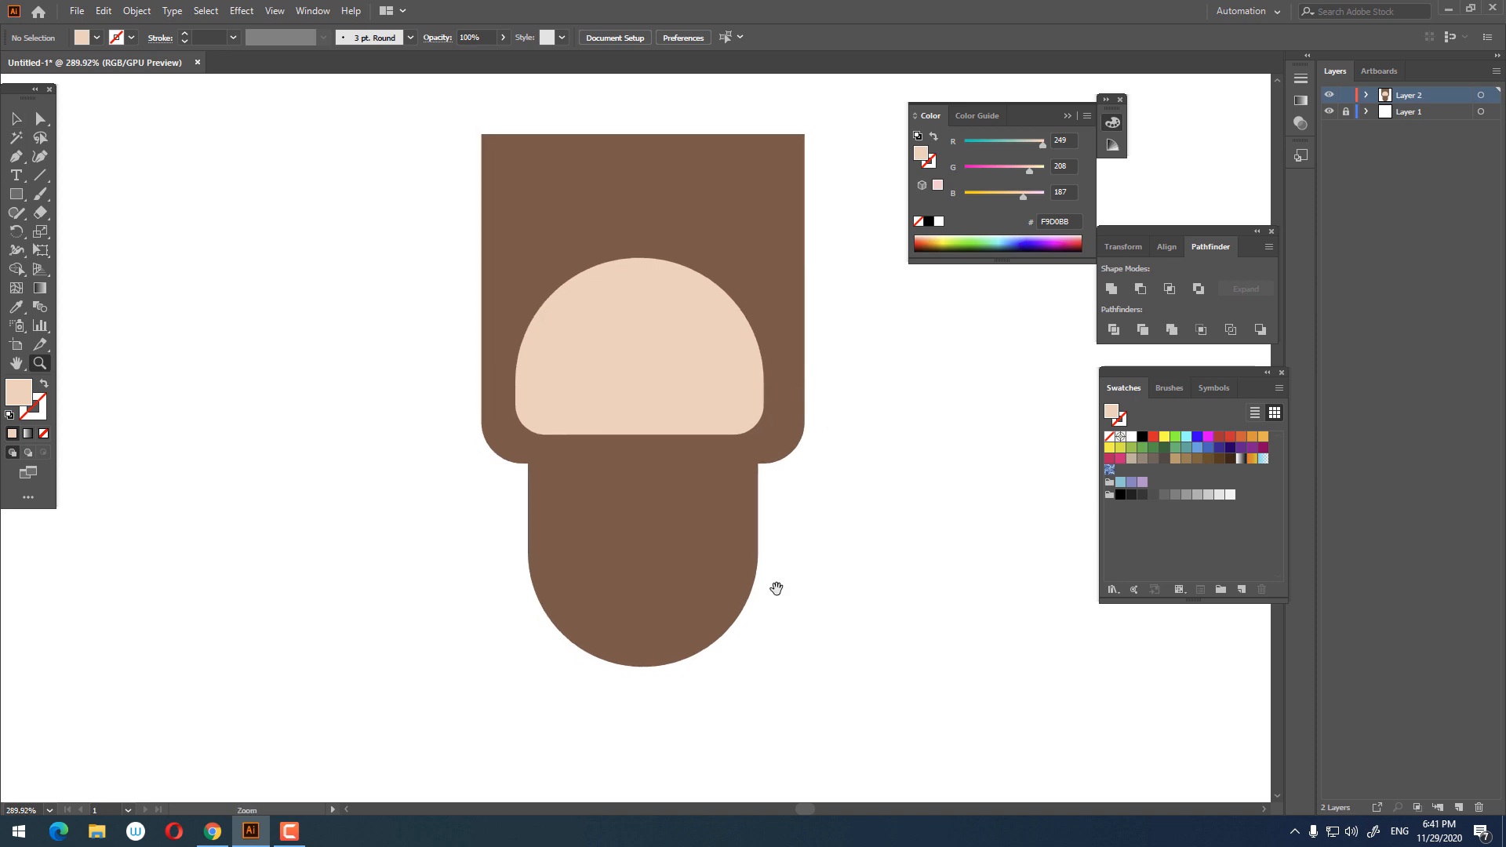
{"action": "left_click_drag", "start_coordinate": [777, 588], "coordinate": [749, 525]}
{"action": "left_click_drag", "start_coordinate": [768, 426], "coordinate": [735, 455]}
{"action": "key", "text": "space"}
{"action": "left_click_drag", "start_coordinate": [763, 490], "coordinate": [699, 430]}
{"action": "left_click_drag", "start_coordinate": [727, 402], "coordinate": [676, 438]}
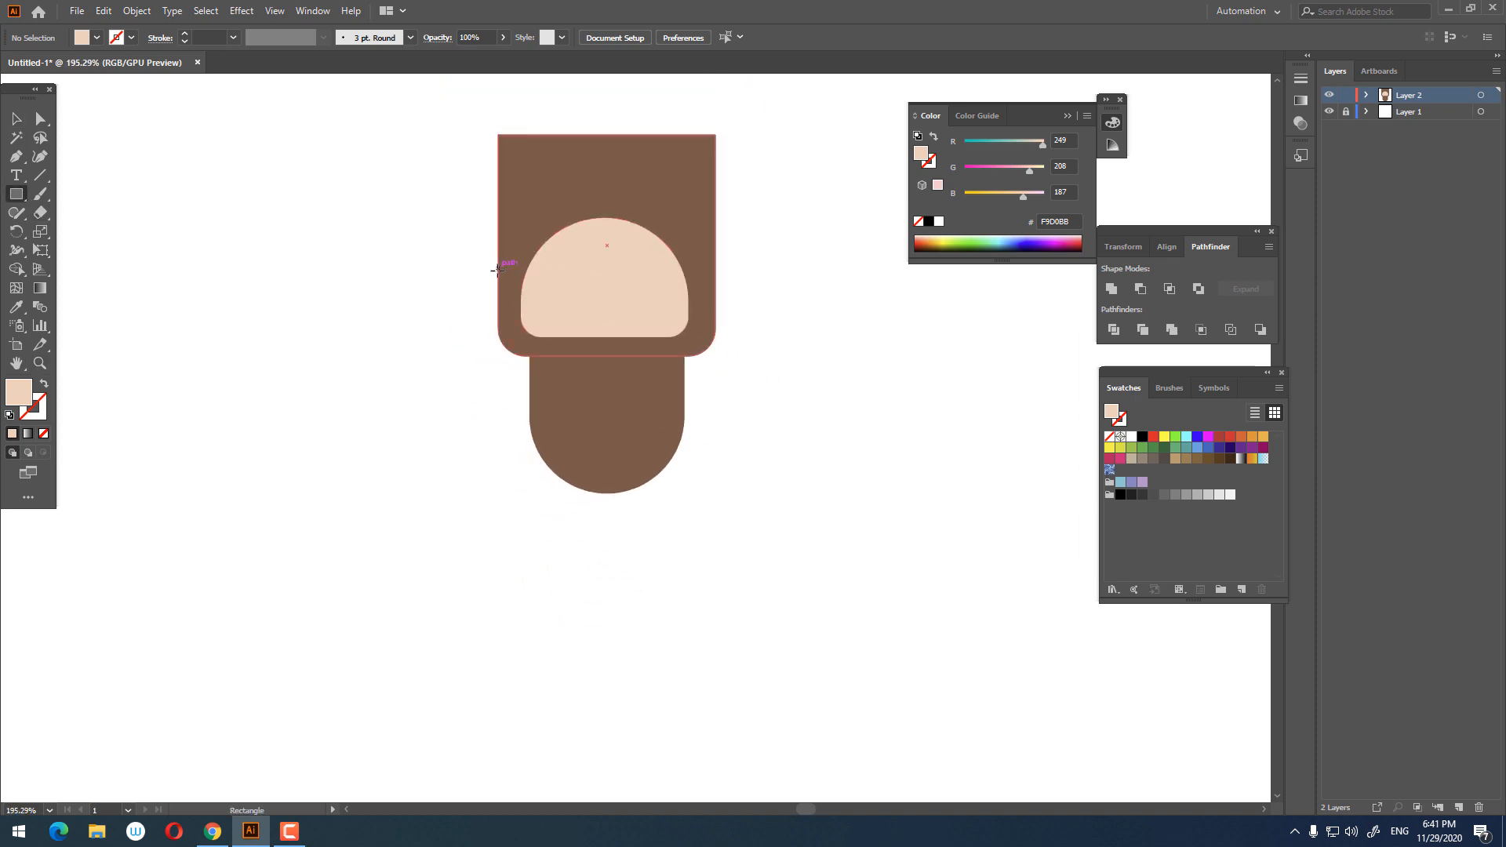
{"action": "left_click_drag", "start_coordinate": [498, 268], "coordinate": [715, 615]}
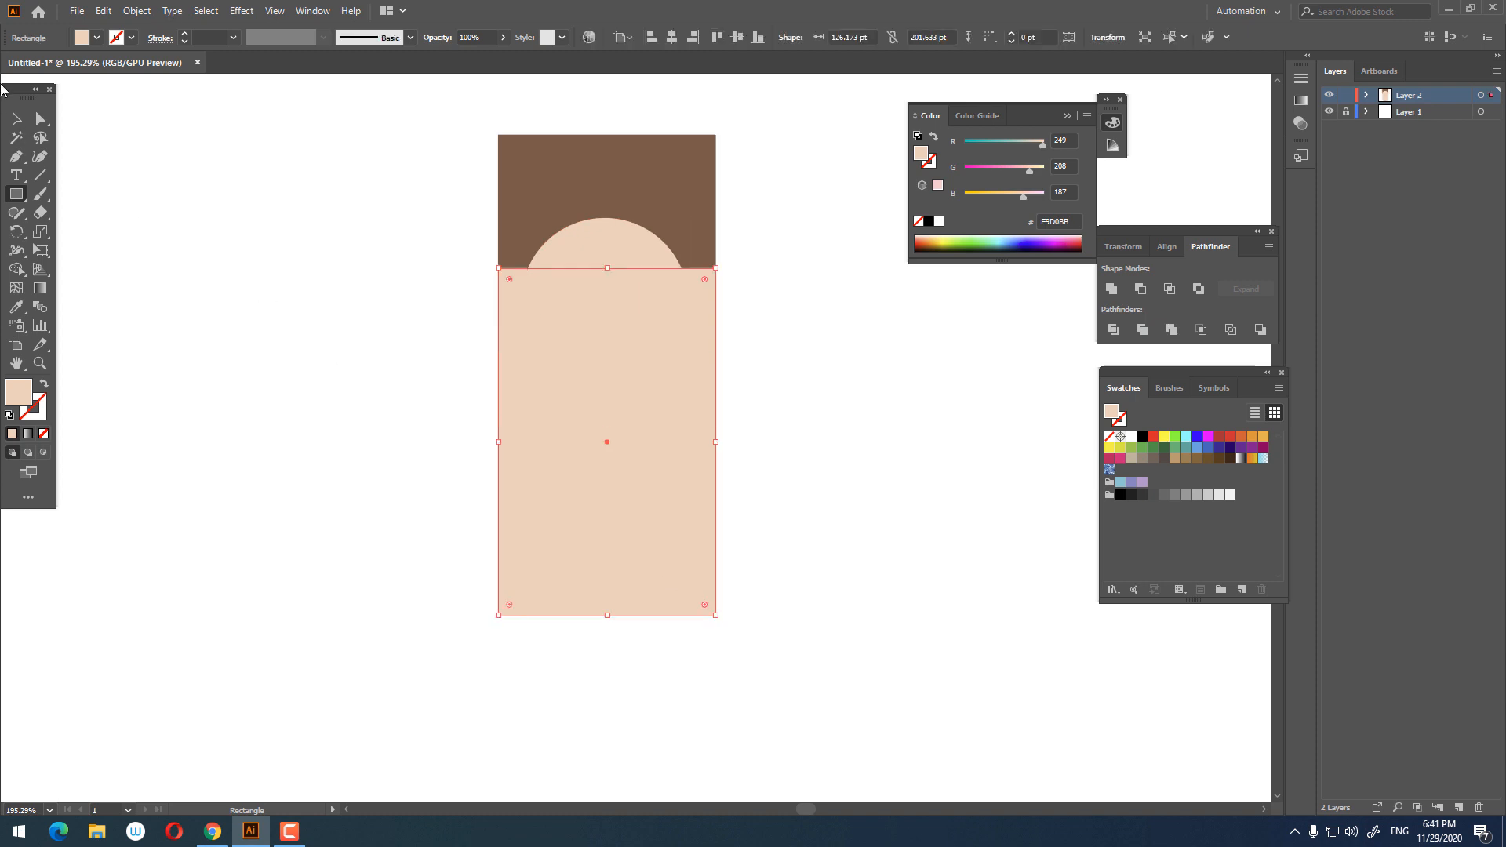
Step: Send the tall skin-tone rectangle to the back behind the brown shapes
{"action": "left_click", "coordinate": [16, 119]}
{"action": "right_click", "coordinate": [680, 387]}
{"action": "mouse_move", "coordinate": [800, 648]}
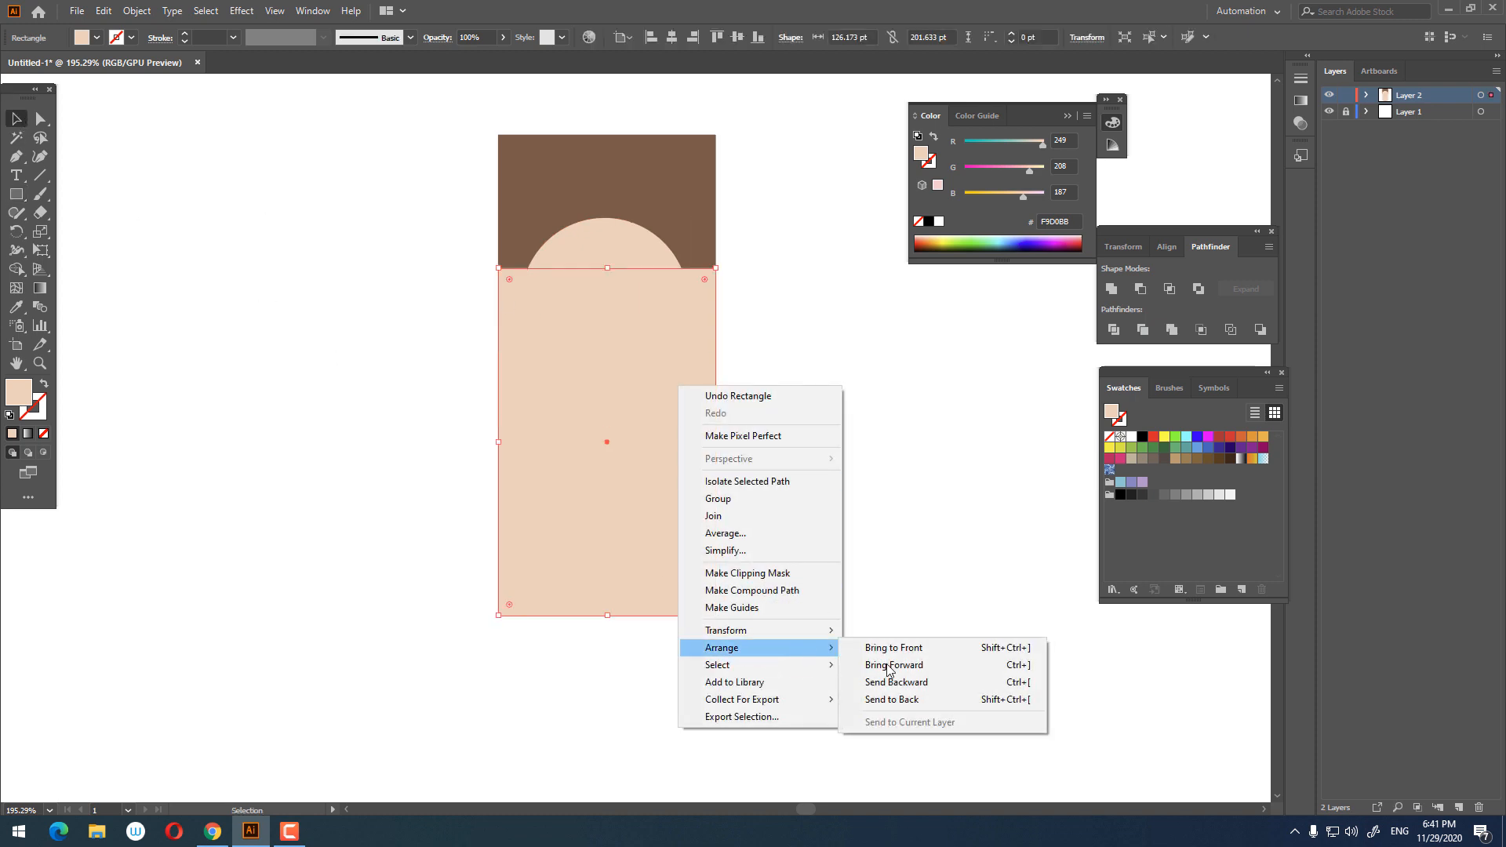
{"action": "left_click", "coordinate": [922, 701]}
Step: Draw a large skin-tone circle to the left of the head with the Ellipse tool
{"action": "left_click", "coordinate": [833, 502]}
{"action": "left_click_drag", "start_coordinate": [609, 239], "coordinate": [735, 349]}
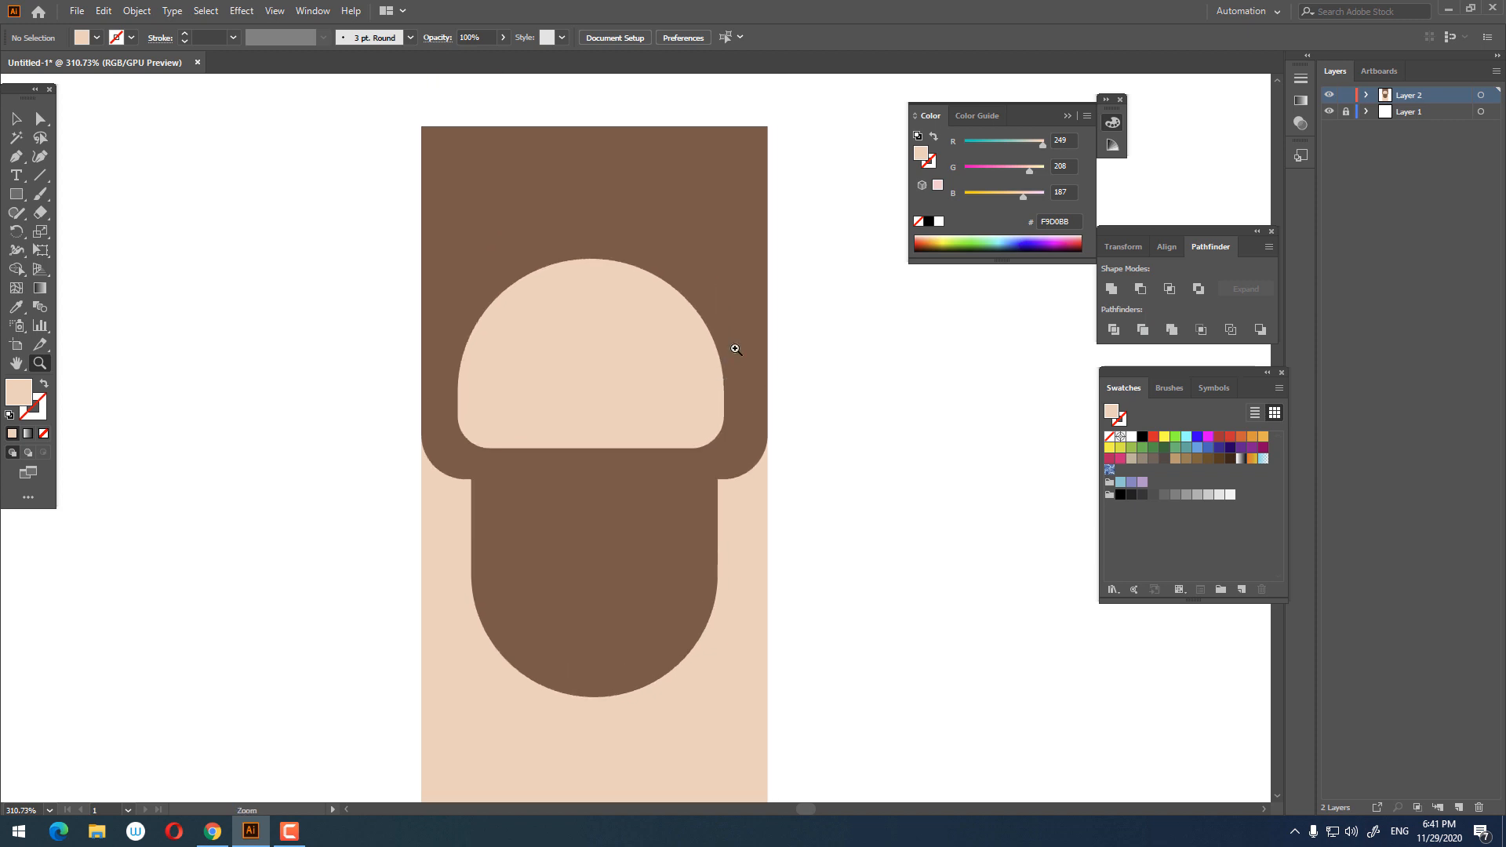
{"action": "left_click_drag", "start_coordinate": [15, 194], "coordinate": [102, 224]}
{"action": "left_click_drag", "start_coordinate": [196, 282], "coordinate": [328, 413]}
Step: Draw a small circle about 17 pt inside it and fill it with #EAB198
{"action": "left_click_drag", "start_coordinate": [243, 312], "coordinate": [292, 361]}
{"action": "double_click", "coordinate": [28, 396]}
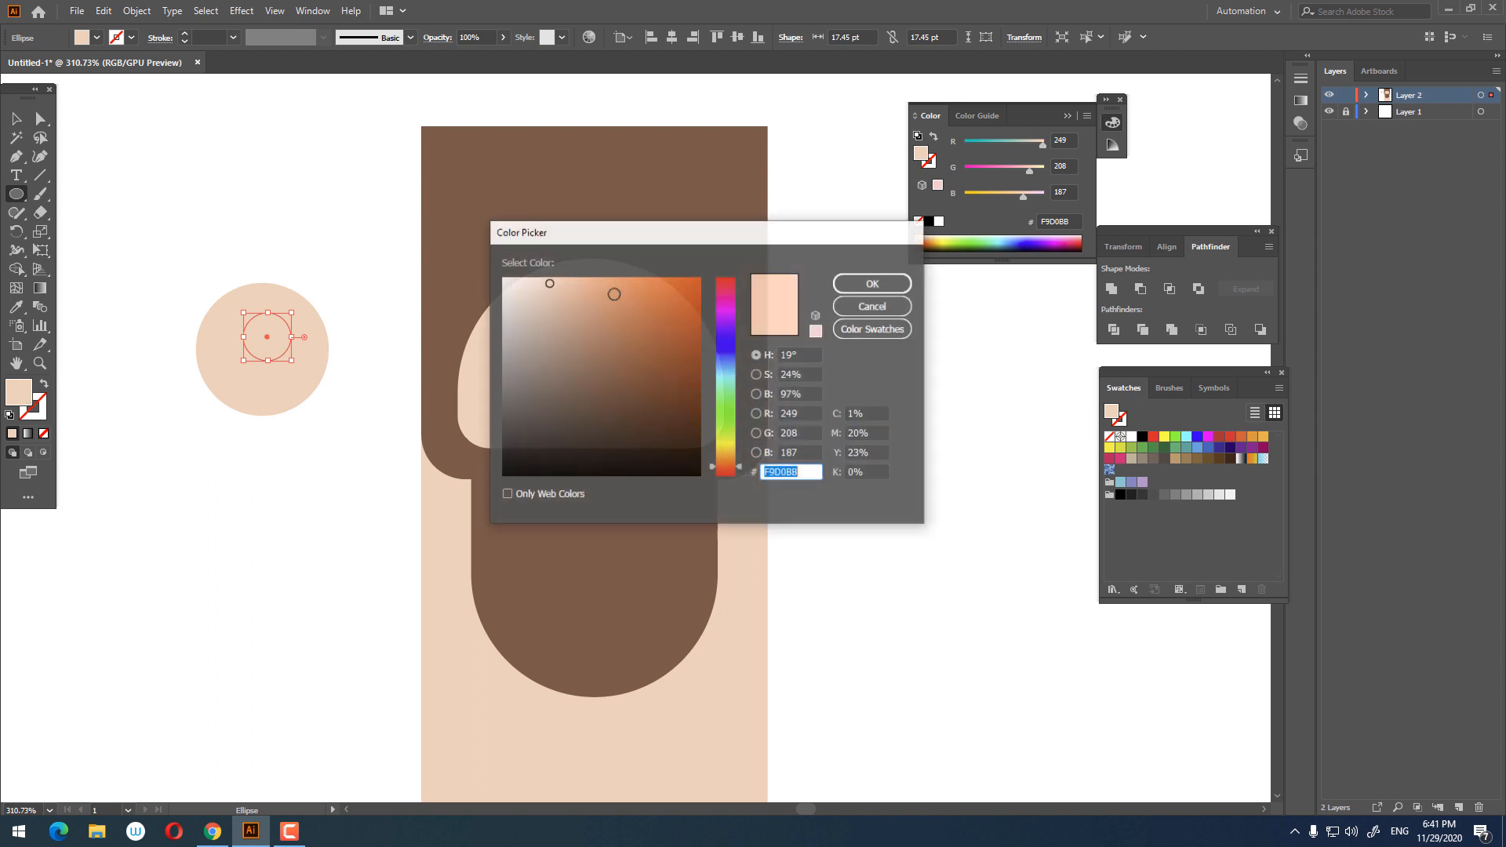
{"action": "left_click", "coordinate": [570, 290]}
{"action": "left_click", "coordinate": [855, 286]}
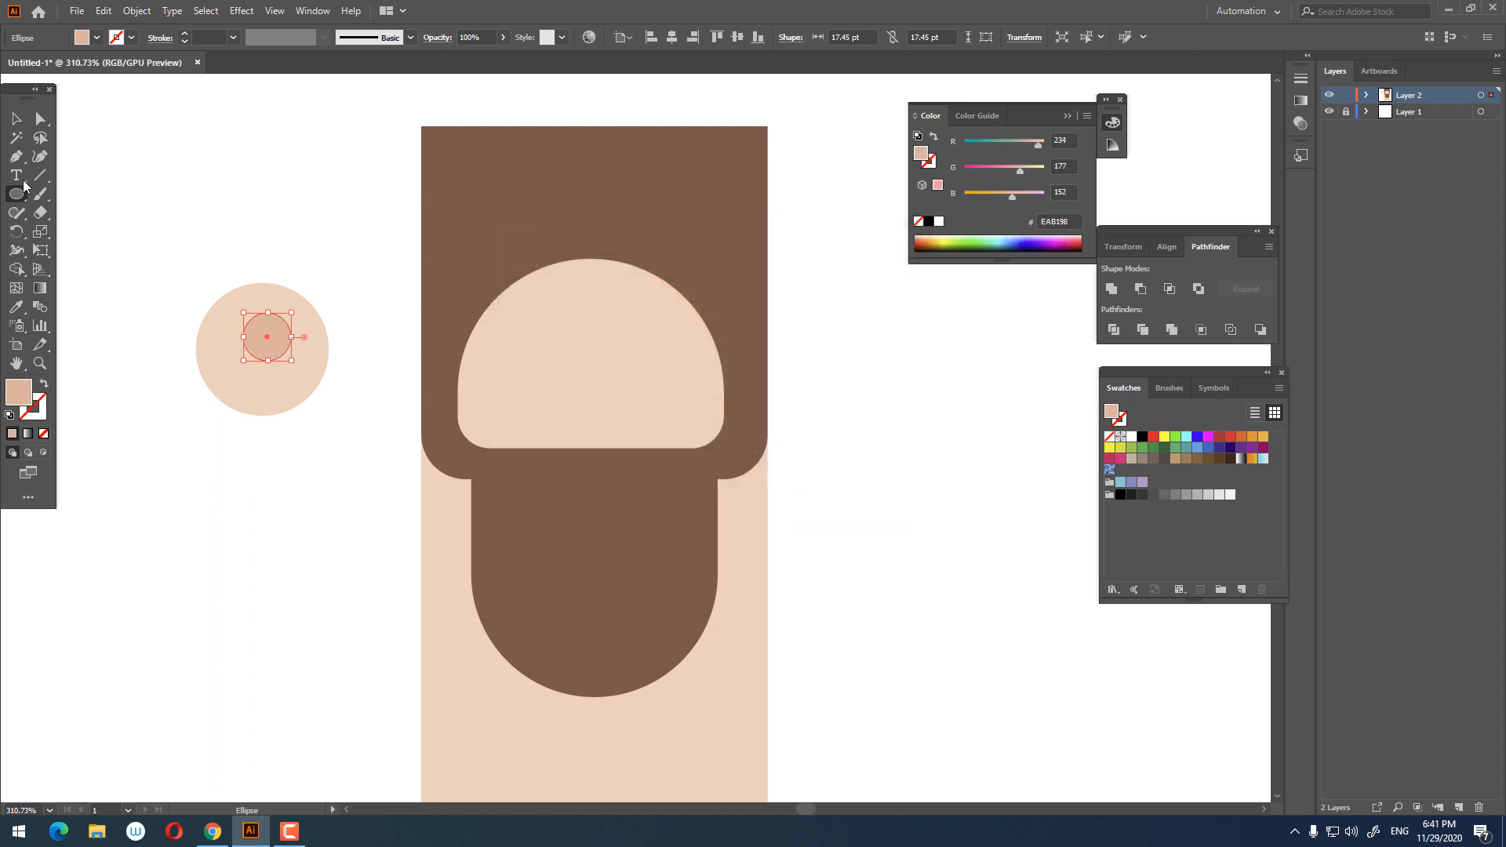
Step: Select both ear circles, align them concentrically, and move them back to the left of the head
{"action": "left_click", "coordinate": [16, 120]}
{"action": "left_click_drag", "start_coordinate": [349, 457], "coordinate": [174, 241]}
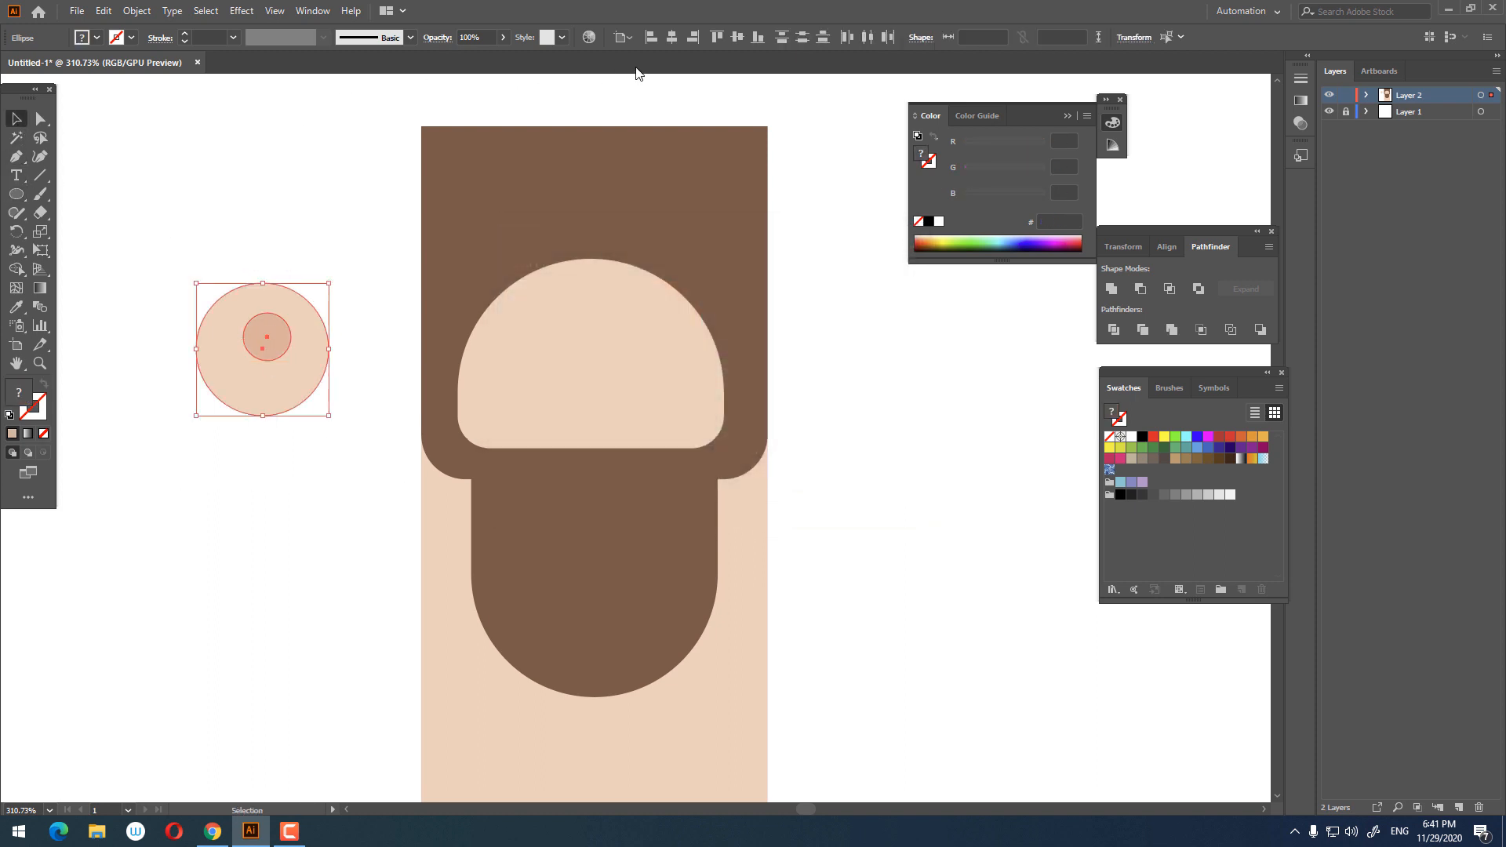
{"action": "left_click", "coordinate": [670, 43]}
{"action": "left_click", "coordinate": [738, 37]}
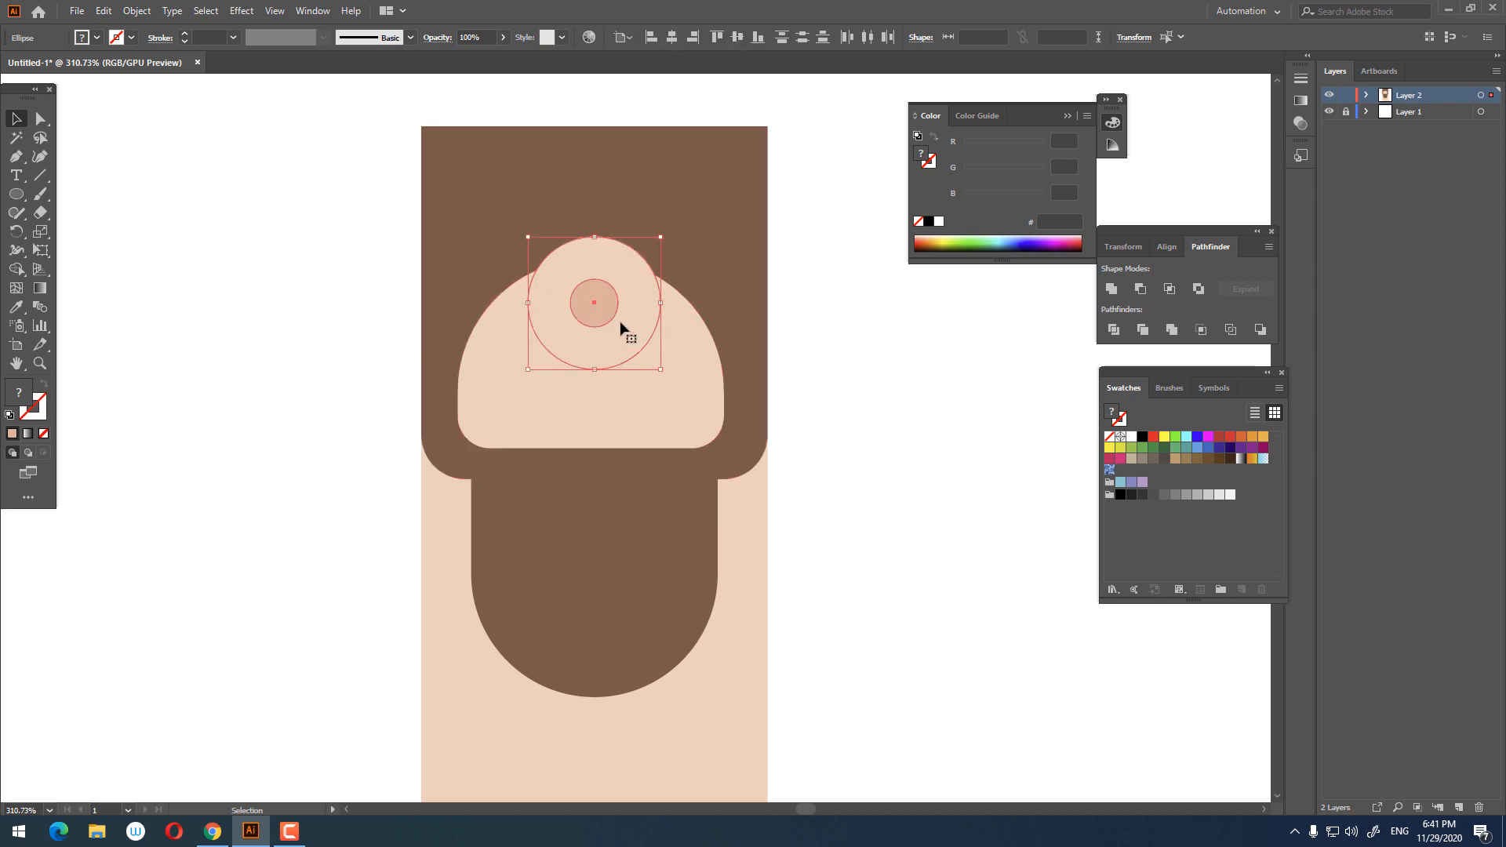
{"action": "left_click_drag", "start_coordinate": [621, 326], "coordinate": [317, 402]}
{"action": "left_click", "coordinate": [290, 364]}
Step: Zoom into the ear and draw a small circle about 5.8 pt in its upper left, filled white
{"action": "key", "text": "z"}
{"action": "left_click_drag", "start_coordinate": [222, 319], "coordinate": [466, 385]}
{"action": "left_click_drag", "start_coordinate": [466, 385], "coordinate": [458, 336]}
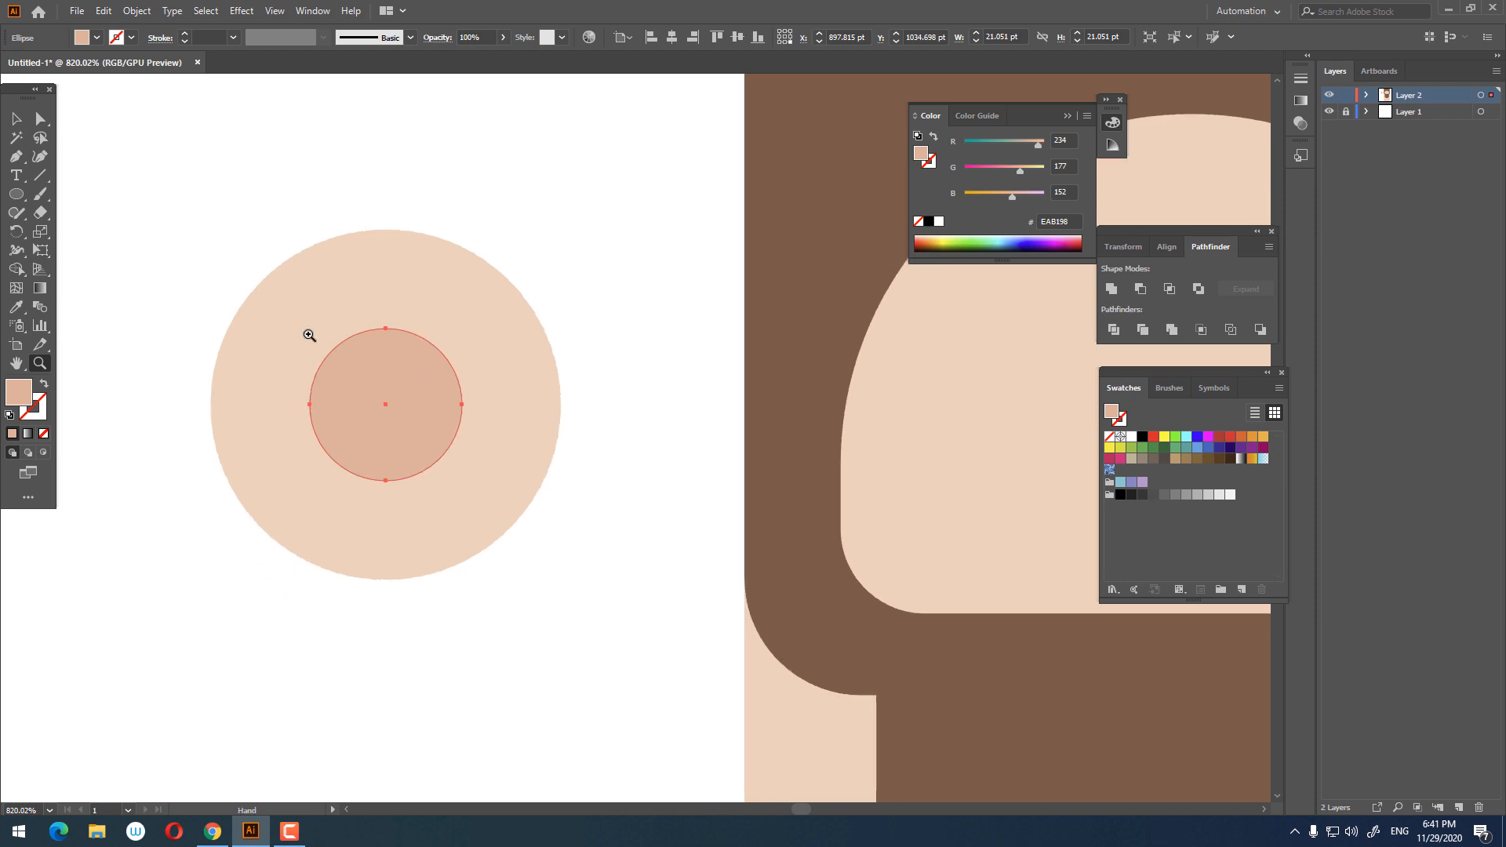
{"action": "key", "text": "l"}
{"action": "left_click_drag", "start_coordinate": [284, 314], "coordinate": [308, 337]}
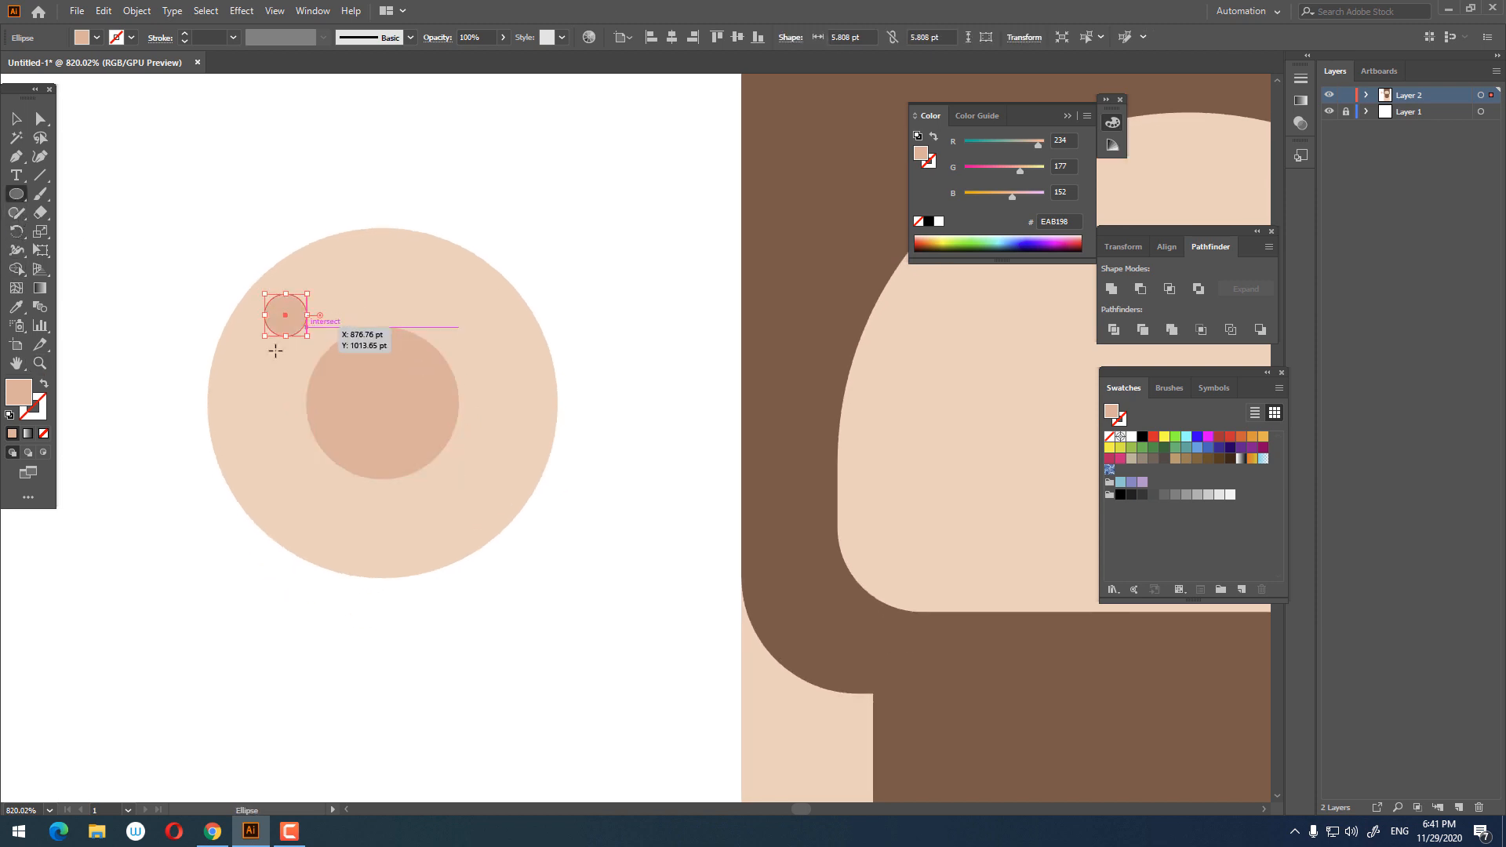
{"action": "key", "text": "i"}
{"action": "left_click", "coordinate": [232, 259]}
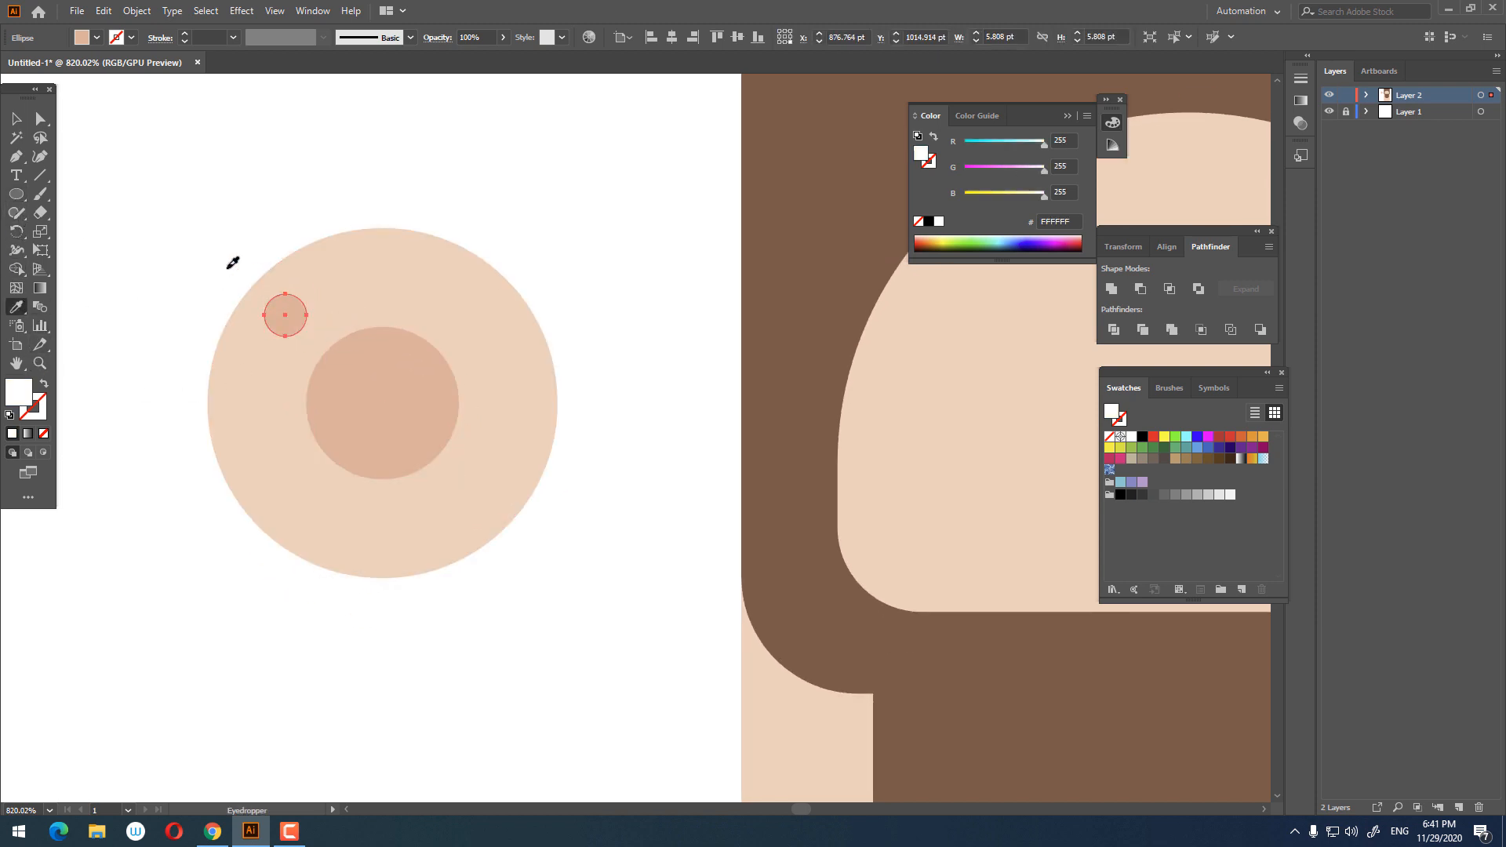
Step: Change the inner ear circle's fill colour to #E2A38D
{"action": "left_click", "coordinate": [11, 116]}
{"action": "left_click", "coordinate": [380, 402]}
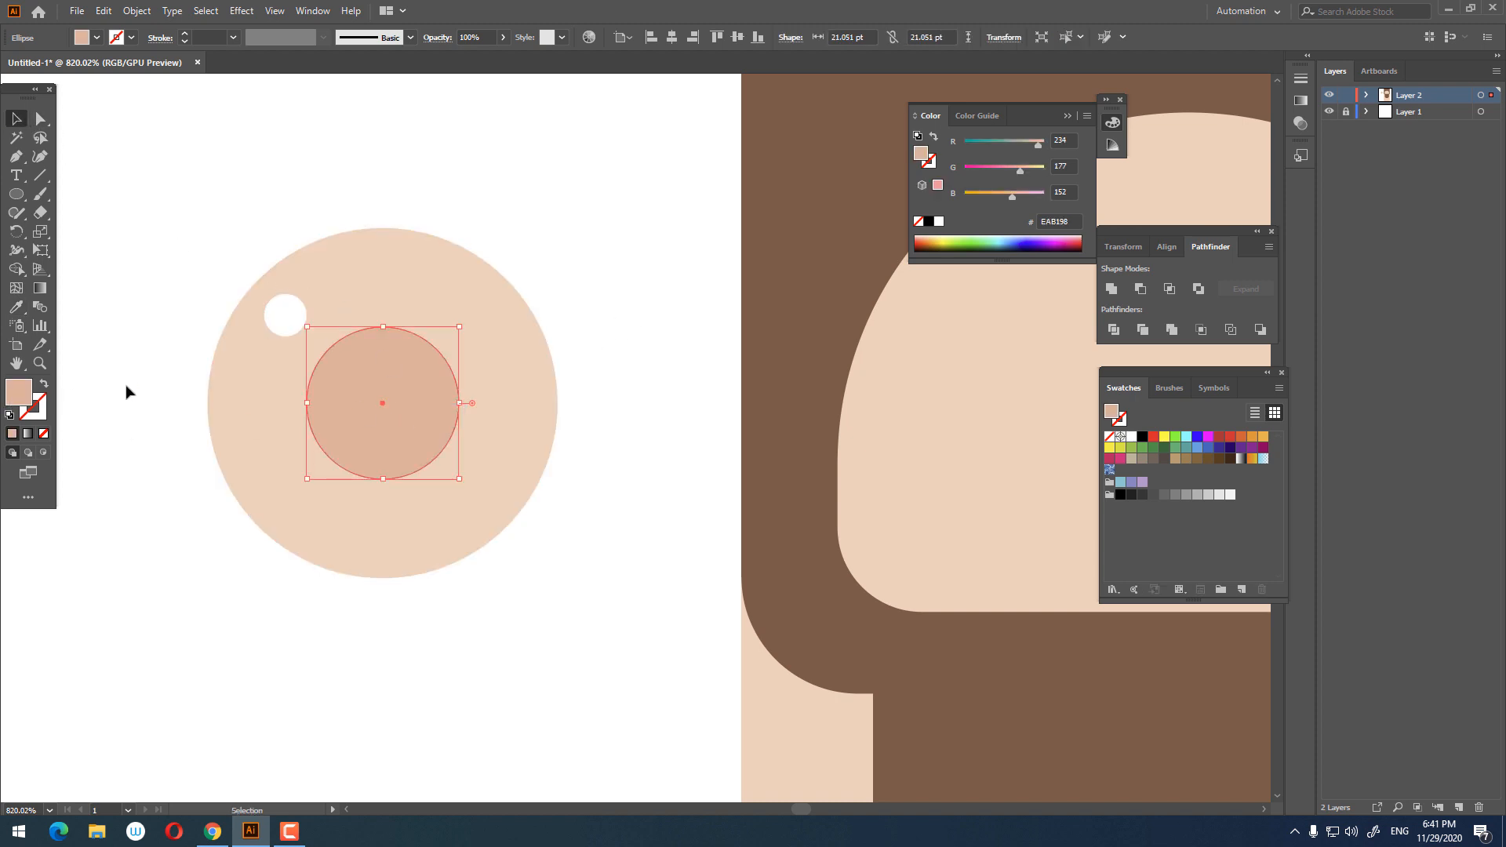
{"action": "double_click", "coordinate": [20, 396]}
{"action": "left_click", "coordinate": [577, 298]}
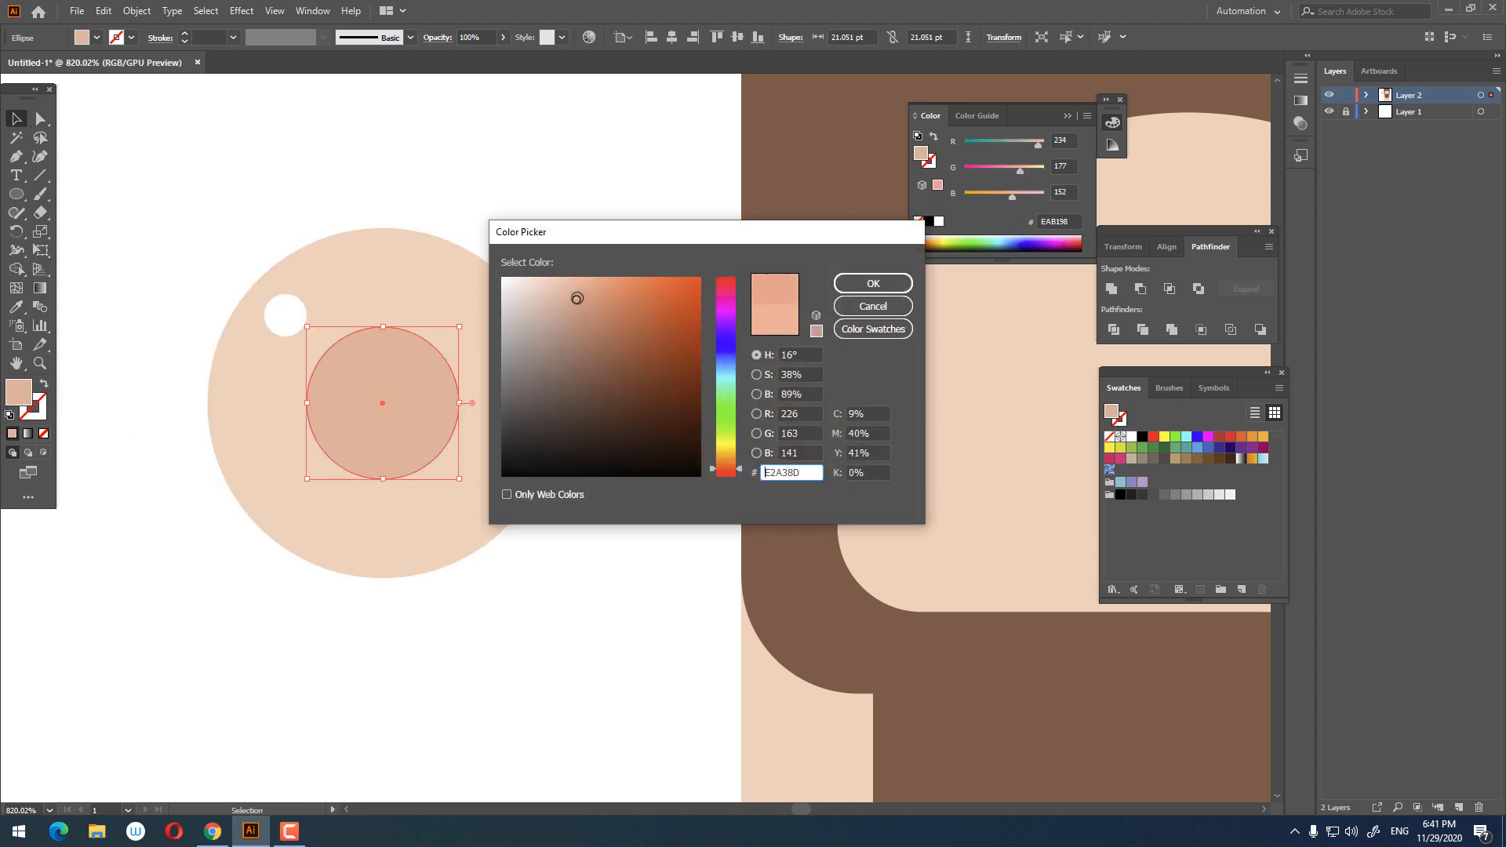
{"action": "left_click", "coordinate": [846, 294]}
Step: Select the three ear circles and group them
{"action": "left_click_drag", "start_coordinate": [594, 611], "coordinate": [90, 186]}
{"action": "right_click", "coordinate": [507, 397]}
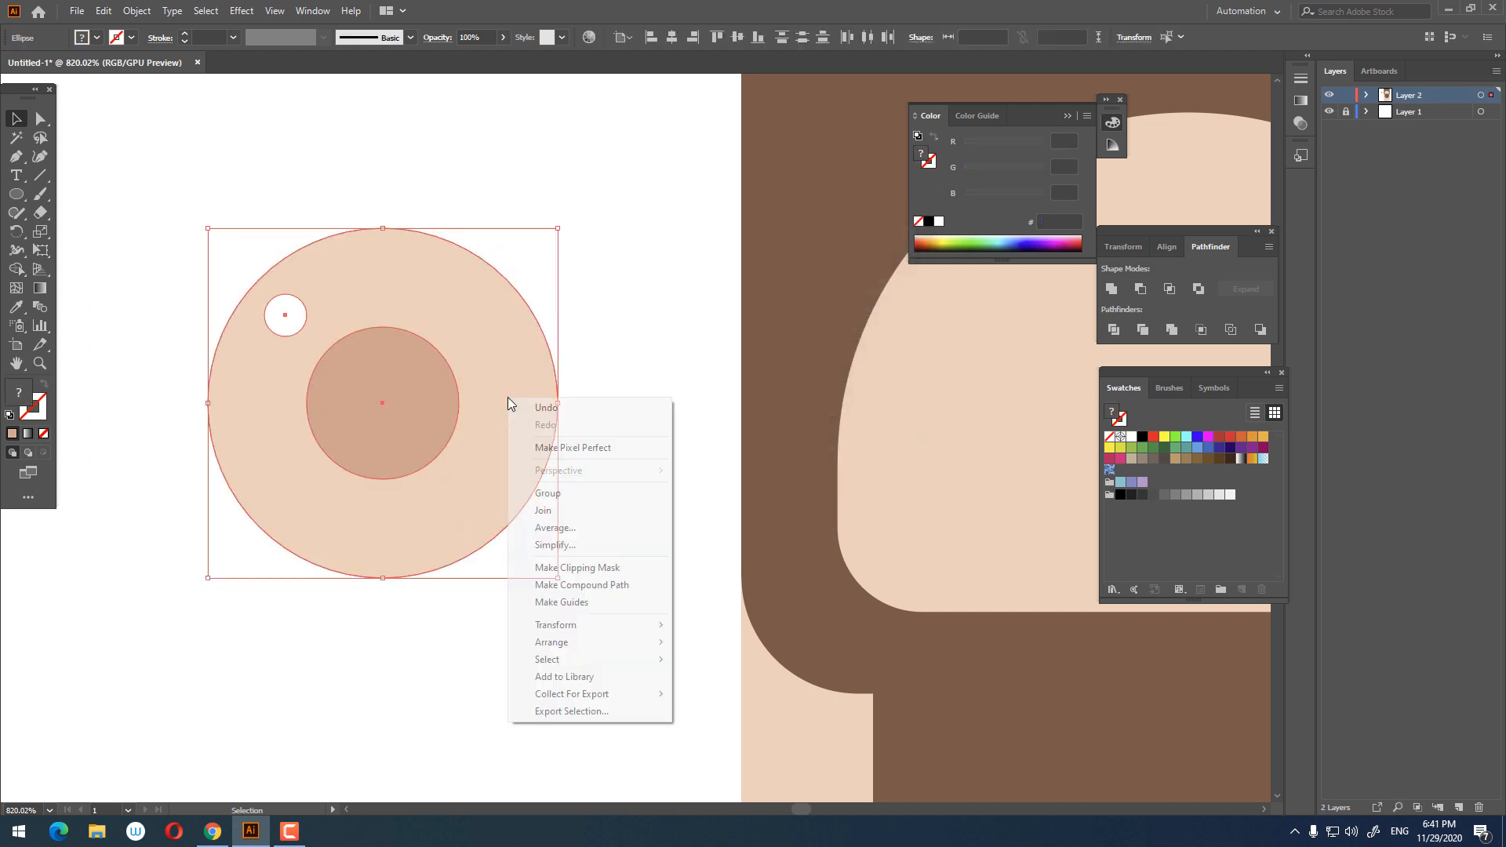
{"action": "left_click", "coordinate": [578, 494]}
Step: Move the ear group onto the left edge of the head
{"action": "left_click_drag", "start_coordinate": [478, 510], "coordinate": [835, 521]}
{"action": "key", "text": "z"}
{"action": "left_click_drag", "start_coordinate": [764, 355], "coordinate": [471, 367]}
{"action": "left_click_drag", "start_coordinate": [724, 412], "coordinate": [325, 337]}
{"action": "left_click_drag", "start_coordinate": [360, 290], "coordinate": [406, 305]}
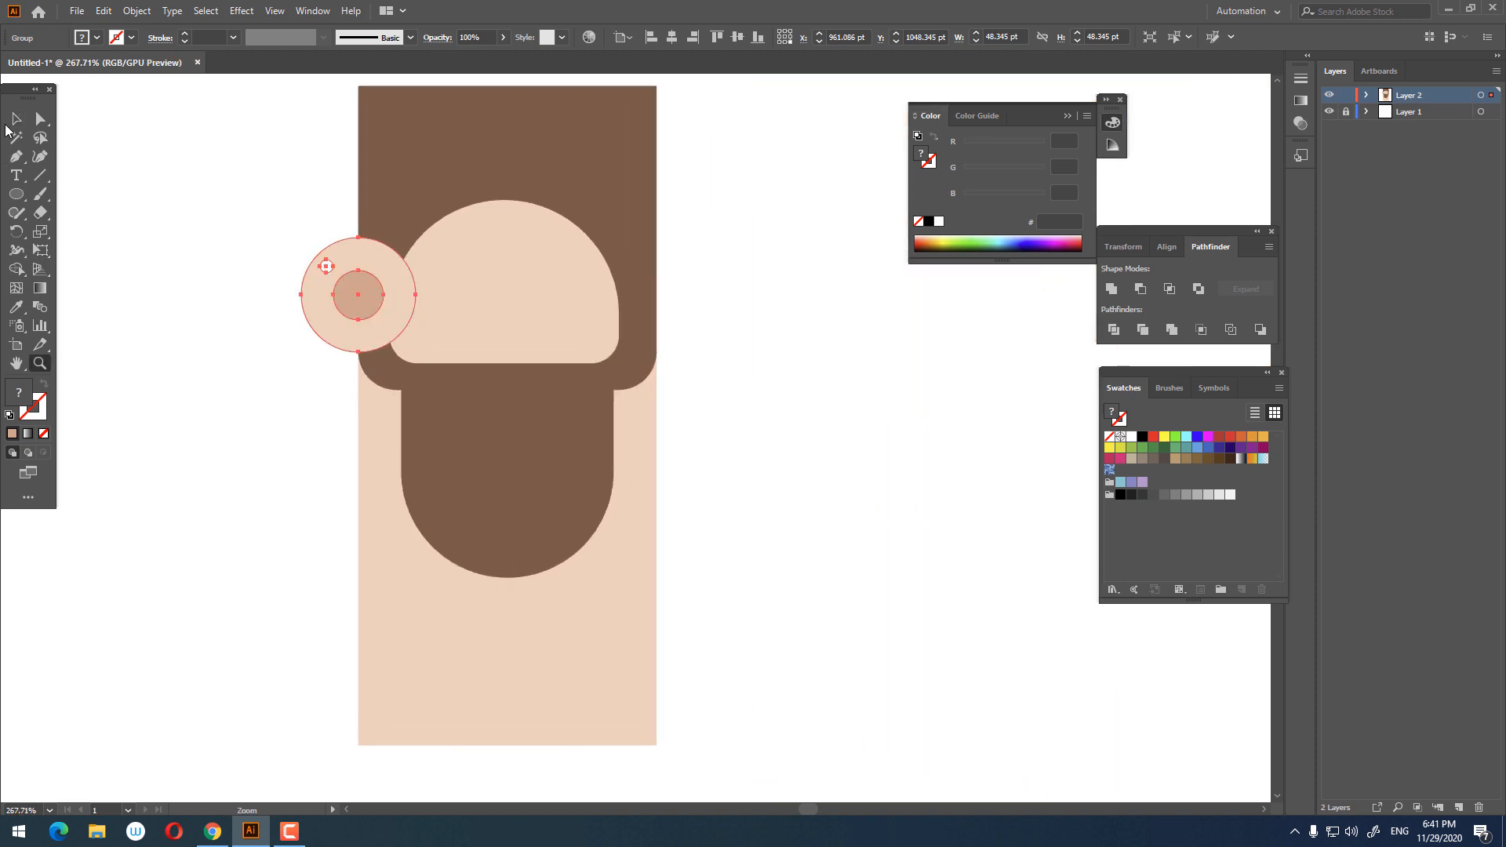
Step: Send the ear group to the back behind the head shapes
{"action": "right_click", "coordinate": [329, 303]}
{"action": "mouse_move", "coordinate": [416, 496]}
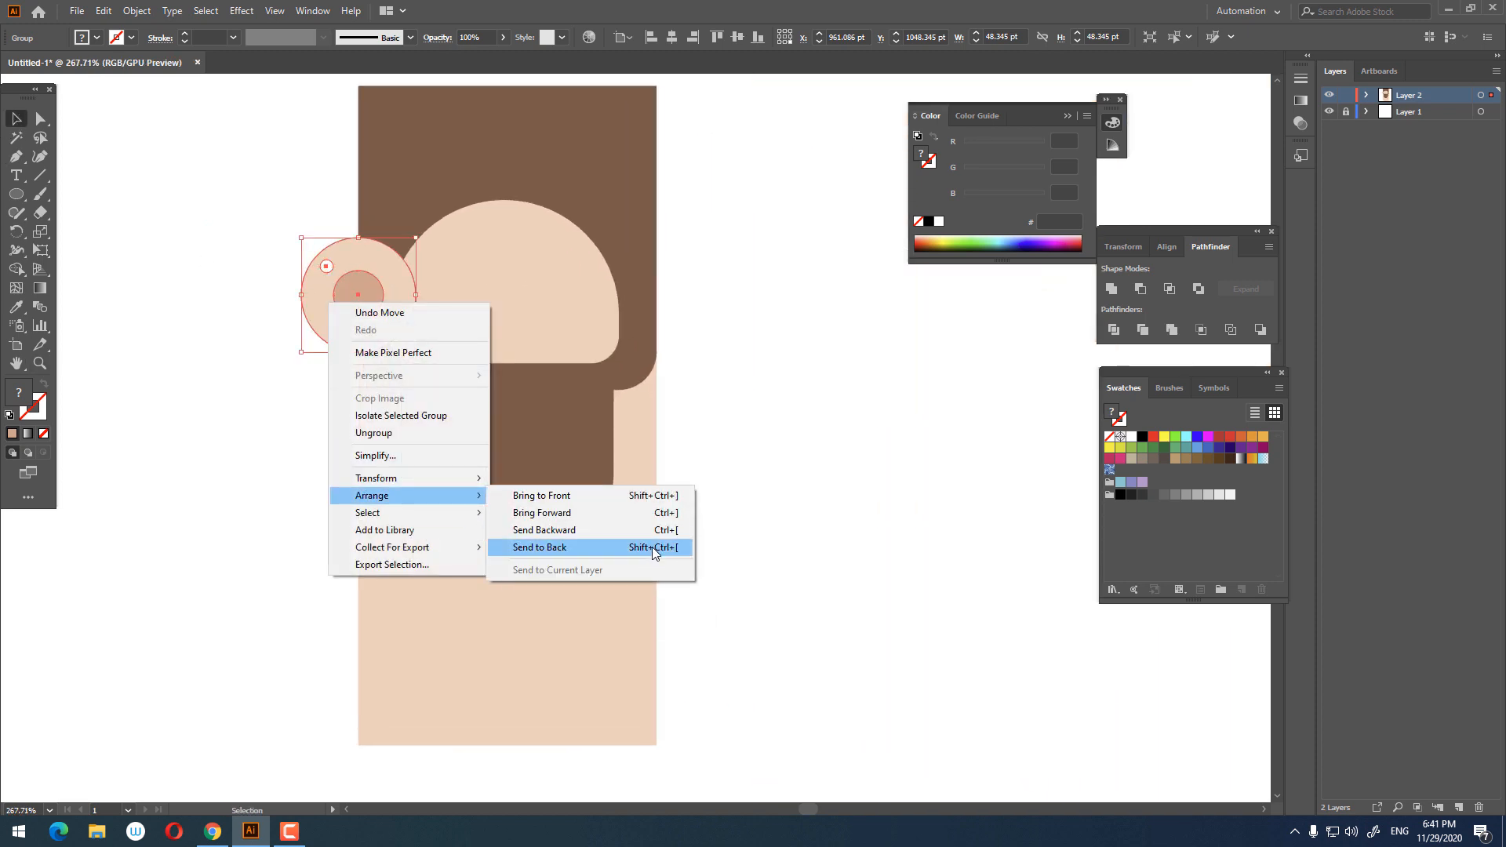
{"action": "left_click", "coordinate": [654, 547]}
Step: Copy the ear group, paste it in front, and move the copy to the right side of the head
{"action": "left_click", "coordinate": [322, 369]}
{"action": "left_click", "coordinate": [311, 320]}
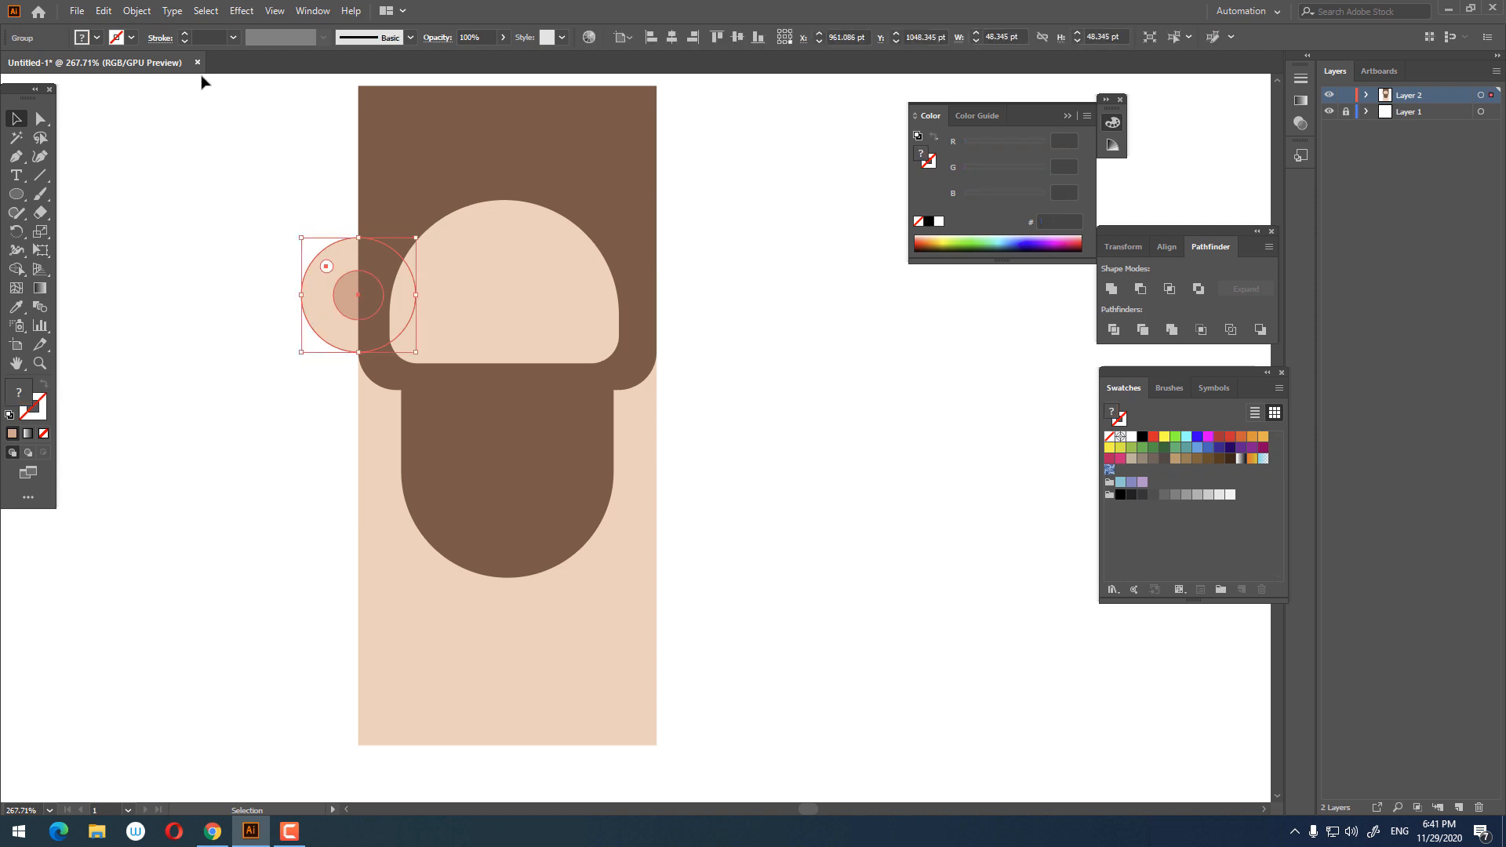
{"action": "left_click", "coordinate": [104, 11]}
{"action": "left_click", "coordinate": [130, 86]}
{"action": "left_click", "coordinate": [103, 11]}
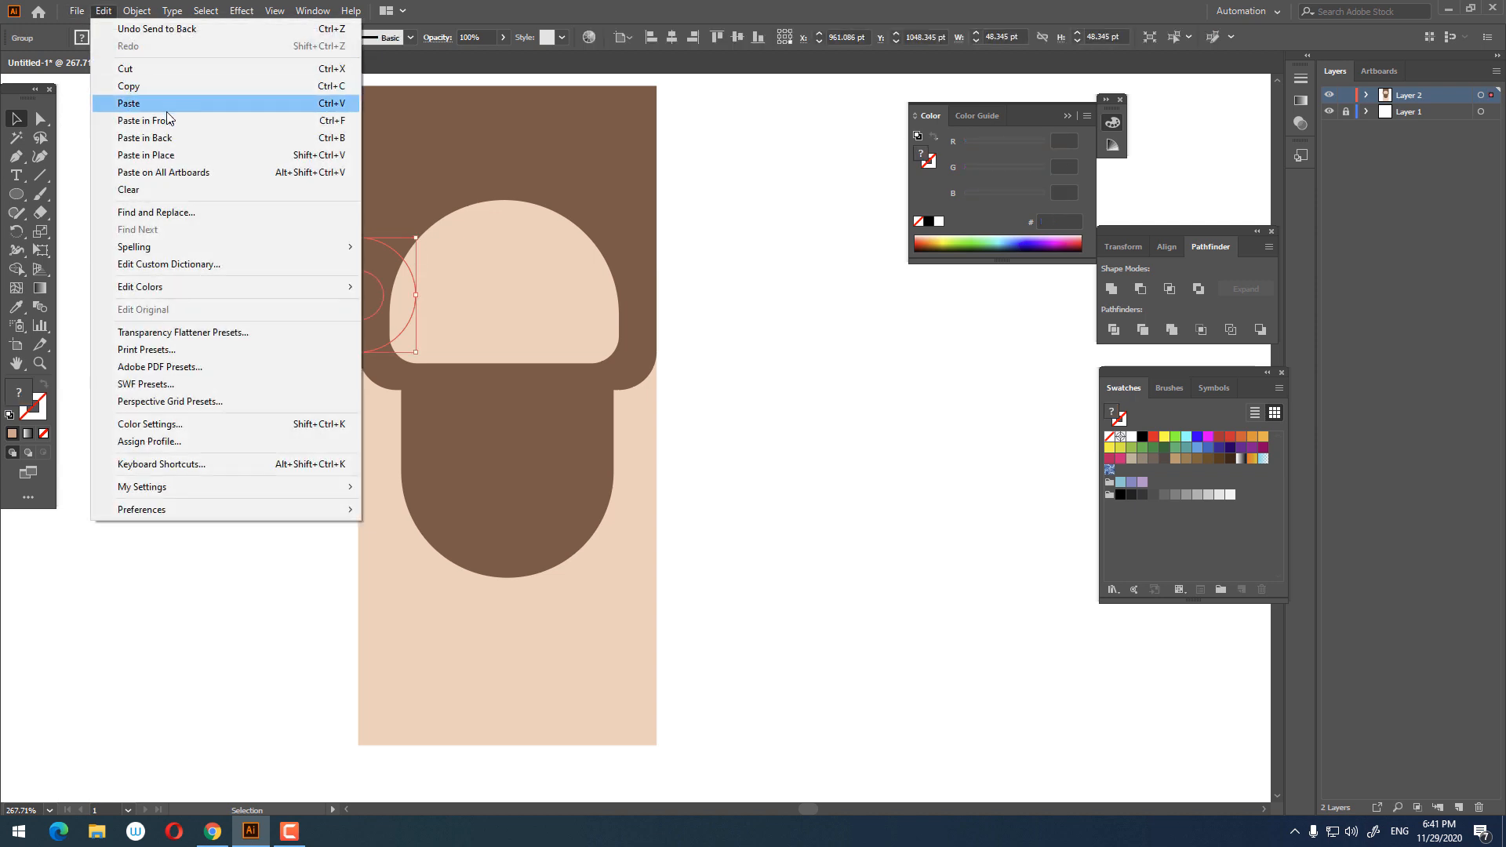
{"action": "left_click", "coordinate": [167, 118]}
{"action": "left_click_drag", "start_coordinate": [358, 345], "coordinate": [623, 358]}
Step: Reflect the right ear copy across the vertical axis
{"action": "right_click", "coordinate": [705, 313]}
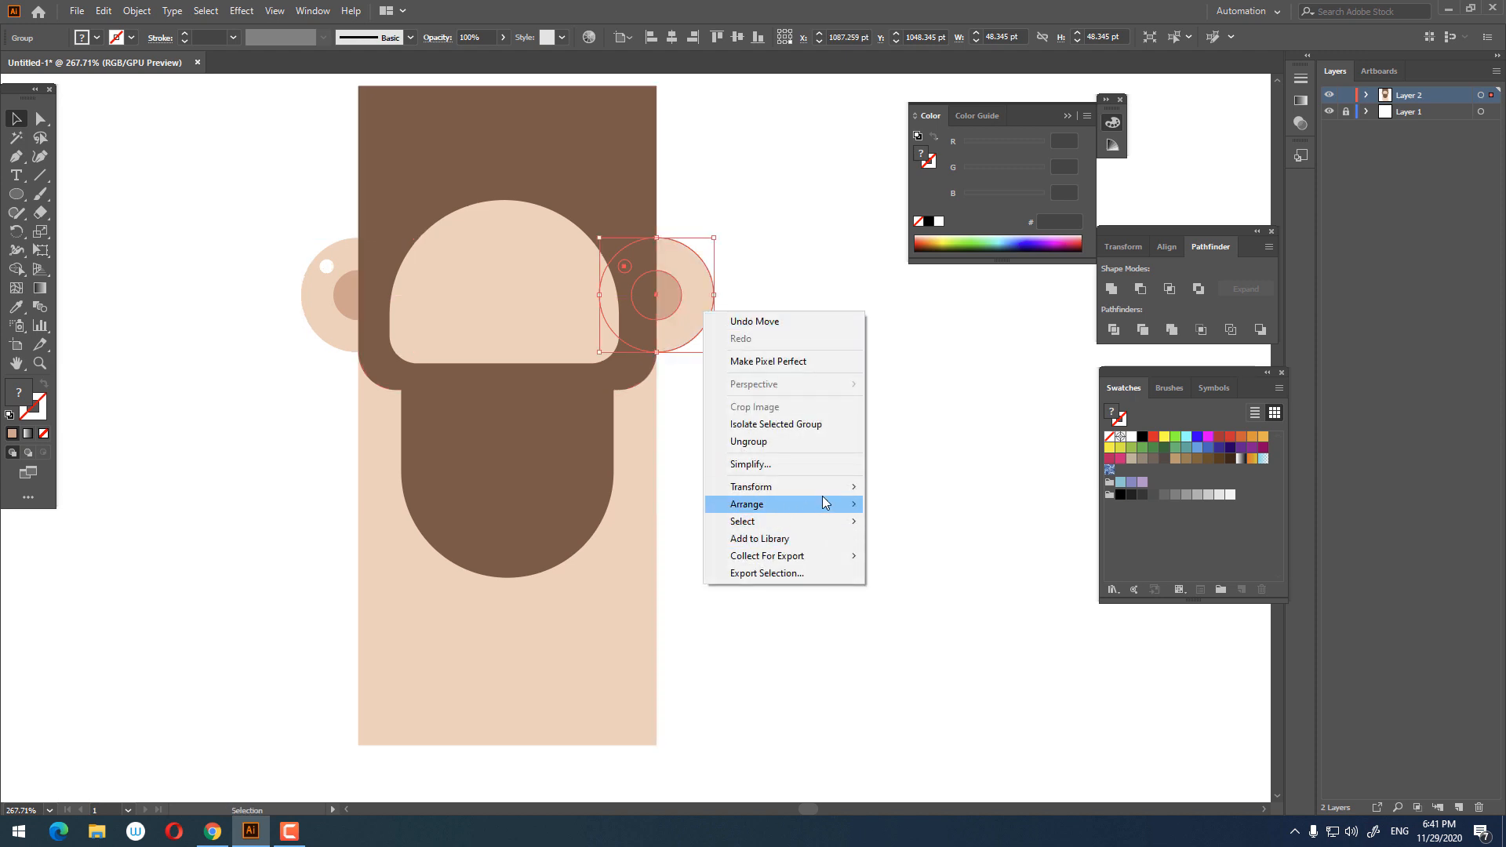
{"action": "mouse_move", "coordinate": [785, 486]}
{"action": "left_click", "coordinate": [970, 544]}
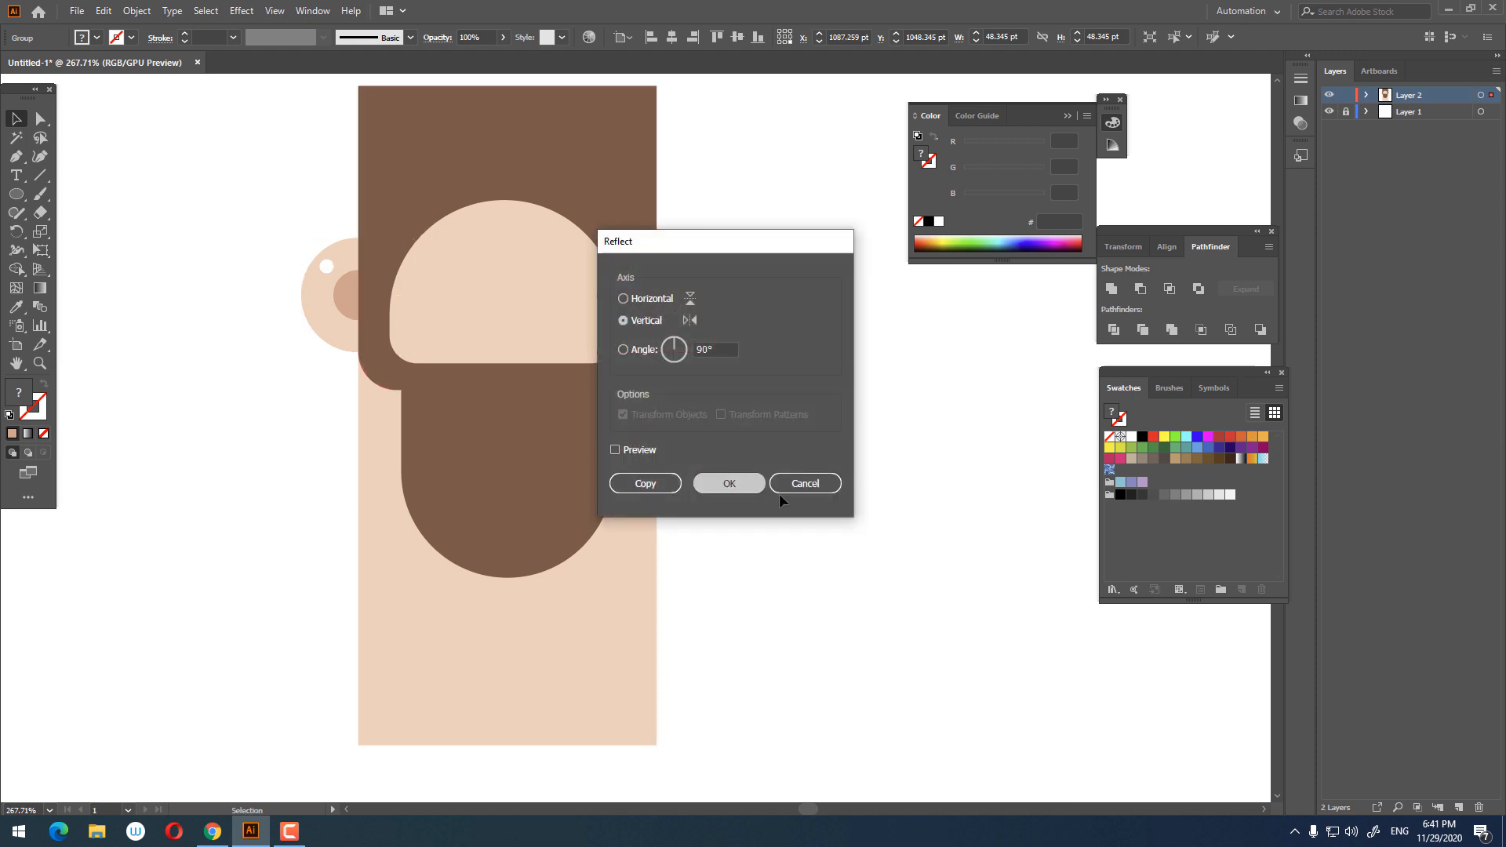
{"action": "left_click", "coordinate": [747, 487]}
{"action": "left_click", "coordinate": [845, 517]}
Step: Round the top corners of the brown hair rectangle into a full arch
{"action": "key", "text": "z"}
{"action": "left_click_drag", "start_coordinate": [782, 430], "coordinate": [750, 426]}
{"action": "left_click_drag", "start_coordinate": [596, 351], "coordinate": [609, 402]}
{"action": "left_click_drag", "start_coordinate": [602, 314], "coordinate": [656, 312]}
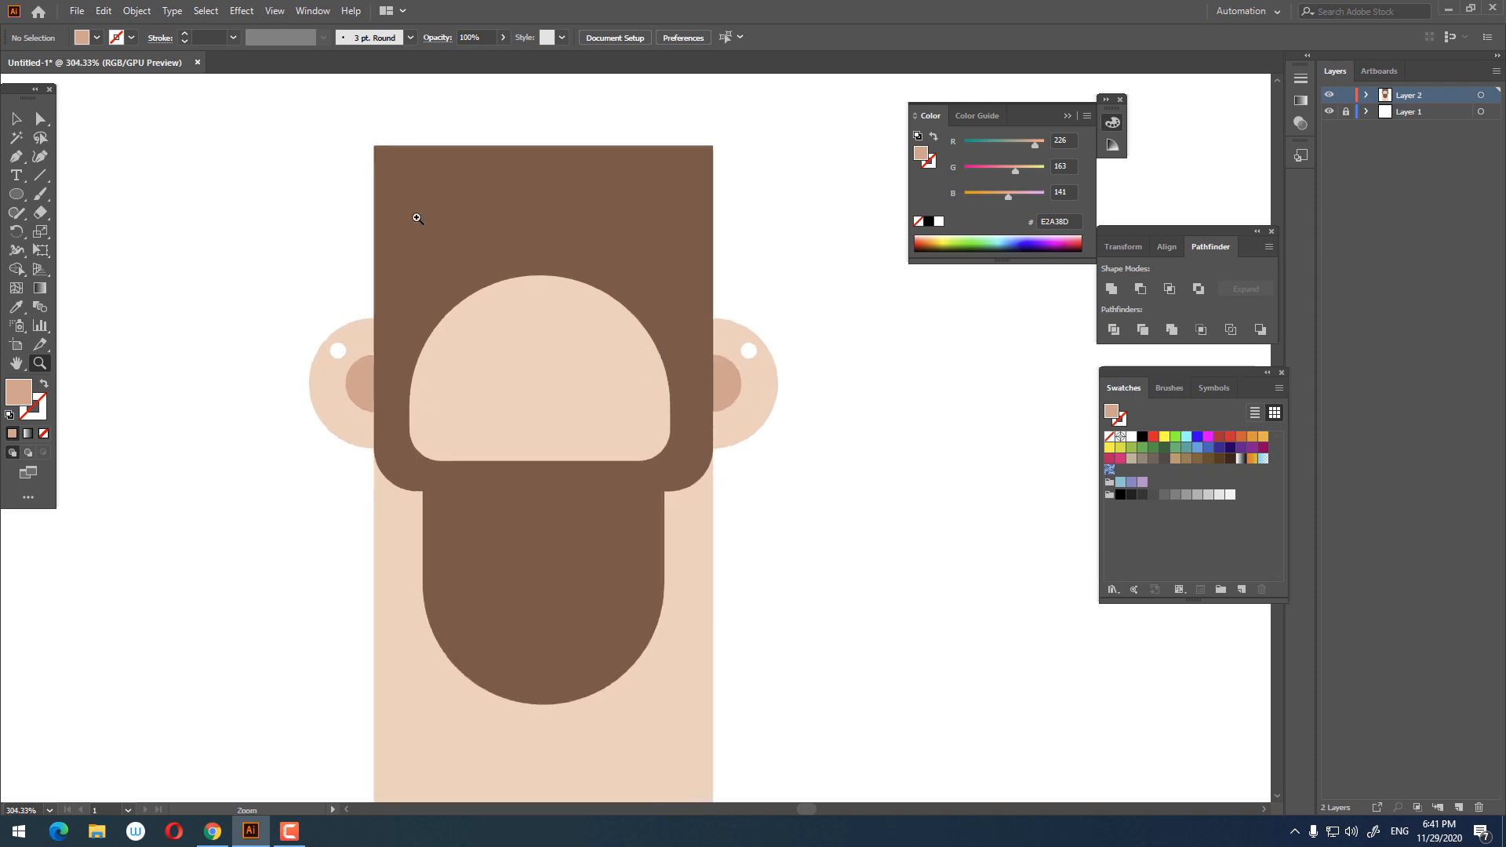
{"action": "left_click_drag", "start_coordinate": [517, 356], "coordinate": [603, 423]}
{"action": "left_click_drag", "start_coordinate": [602, 424], "coordinate": [572, 386]}
{"action": "left_click_drag", "start_coordinate": [528, 331], "coordinate": [539, 387]}
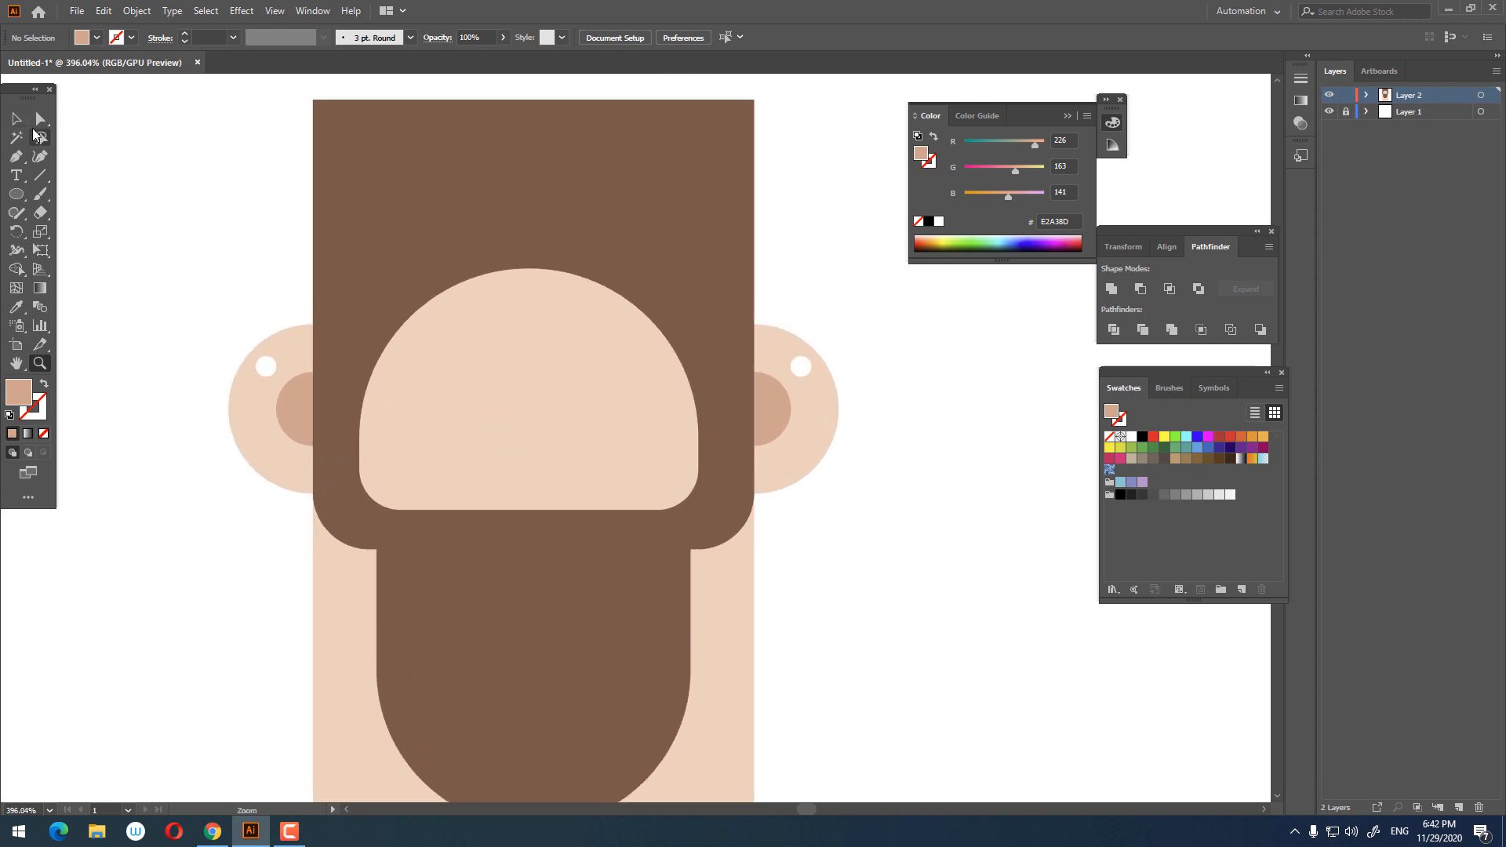
{"action": "left_click_drag", "start_coordinate": [247, 103], "coordinate": [329, 120]}
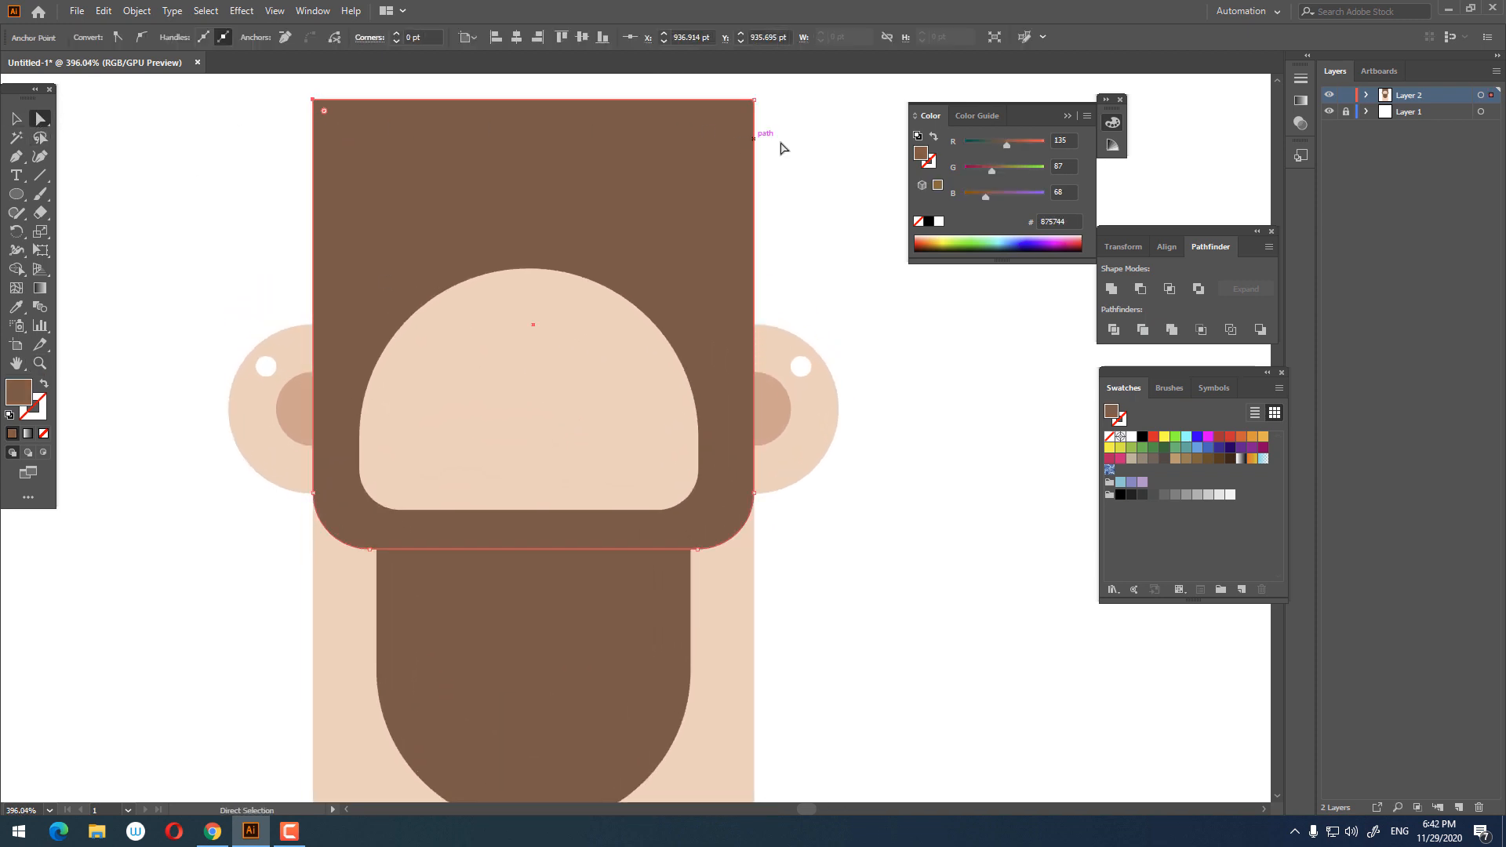
{"action": "left_click_drag", "start_coordinate": [742, 111], "coordinate": [571, 529]}
Step: Draw a light skin-tone square about 59 pt inside the beard just below the hair
{"action": "key", "text": "z"}
{"action": "left_click_drag", "start_coordinate": [652, 280], "coordinate": [328, 204]}
{"action": "left_click", "coordinate": [15, 119]}
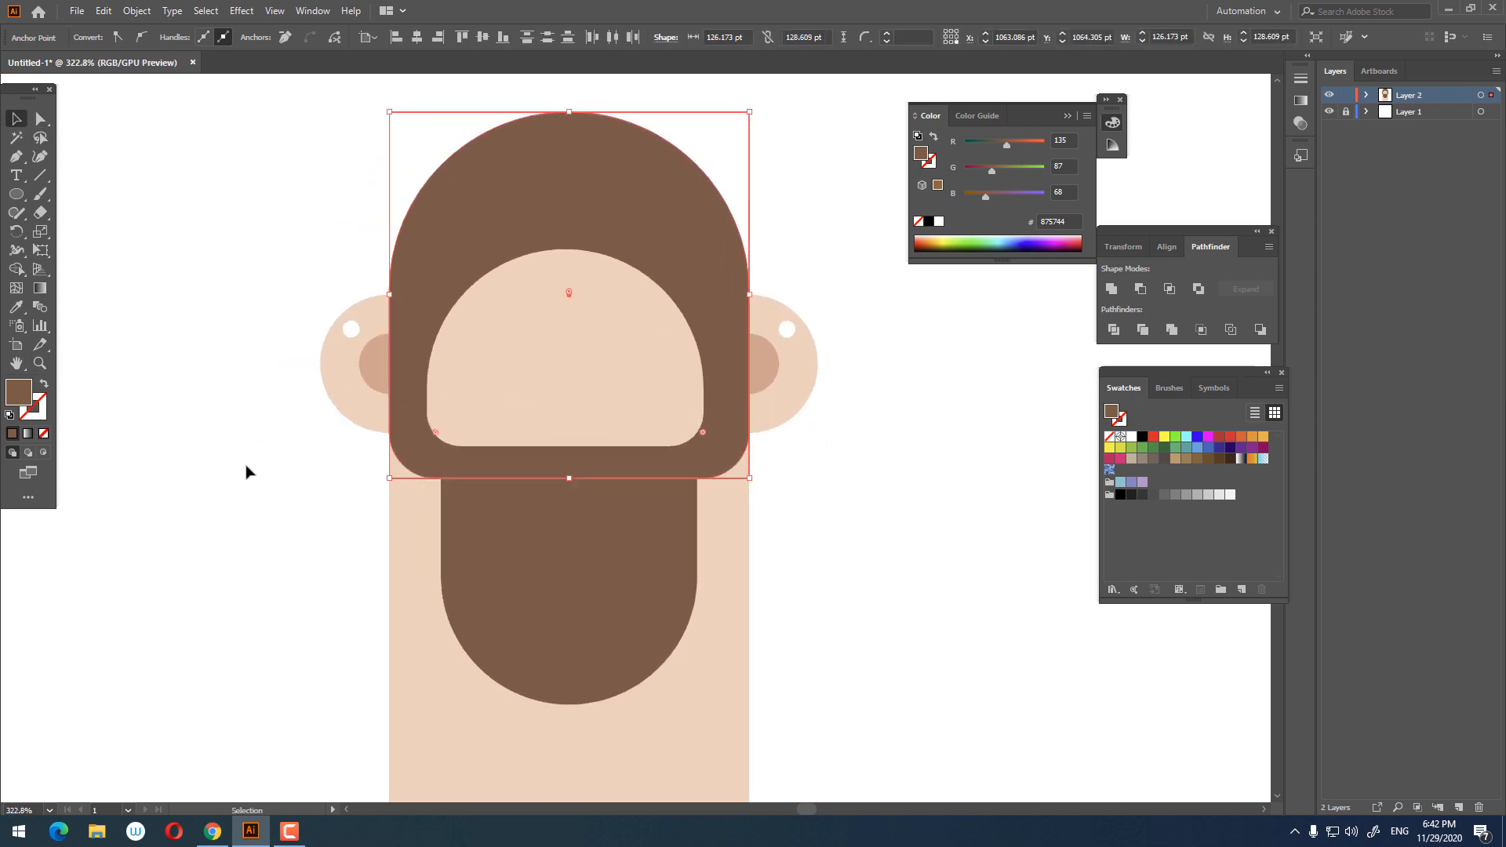
{"action": "left_click", "coordinate": [245, 469]}
{"action": "left_click_drag", "start_coordinate": [583, 364], "coordinate": [582, 358]}
{"action": "left_click", "coordinate": [824, 471]}
{"action": "key", "text": "z"}
{"action": "left_click_drag", "start_coordinate": [771, 466], "coordinate": [687, 435]}
{"action": "key", "text": "space"}
{"action": "left_click_drag", "start_coordinate": [688, 436], "coordinate": [633, 314]}
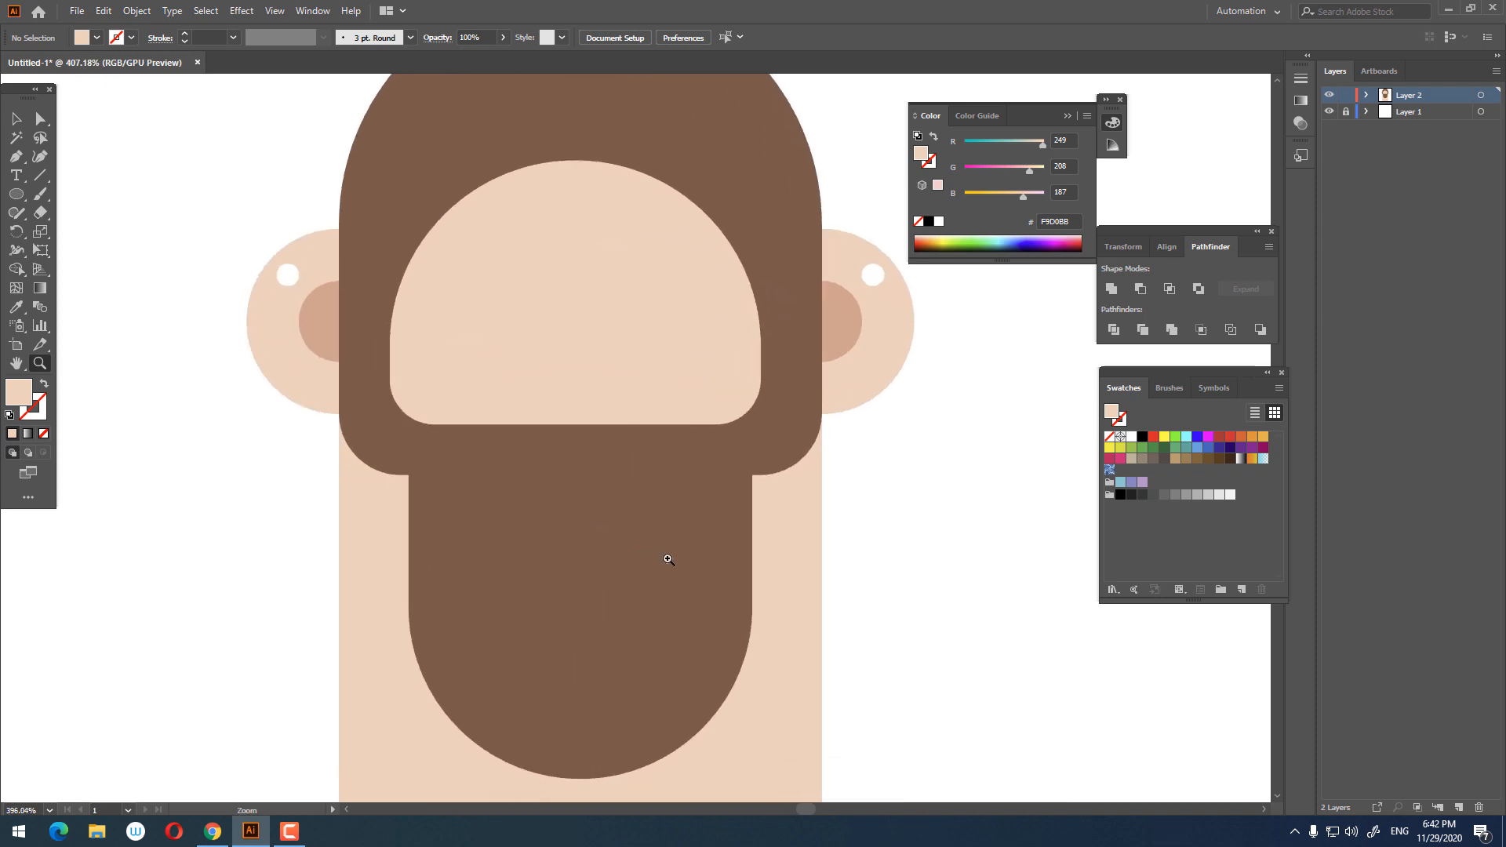
{"action": "left_click", "coordinate": [535, 458]}
{"action": "left_click_drag", "start_coordinate": [22, 192], "coordinate": [62, 196]}
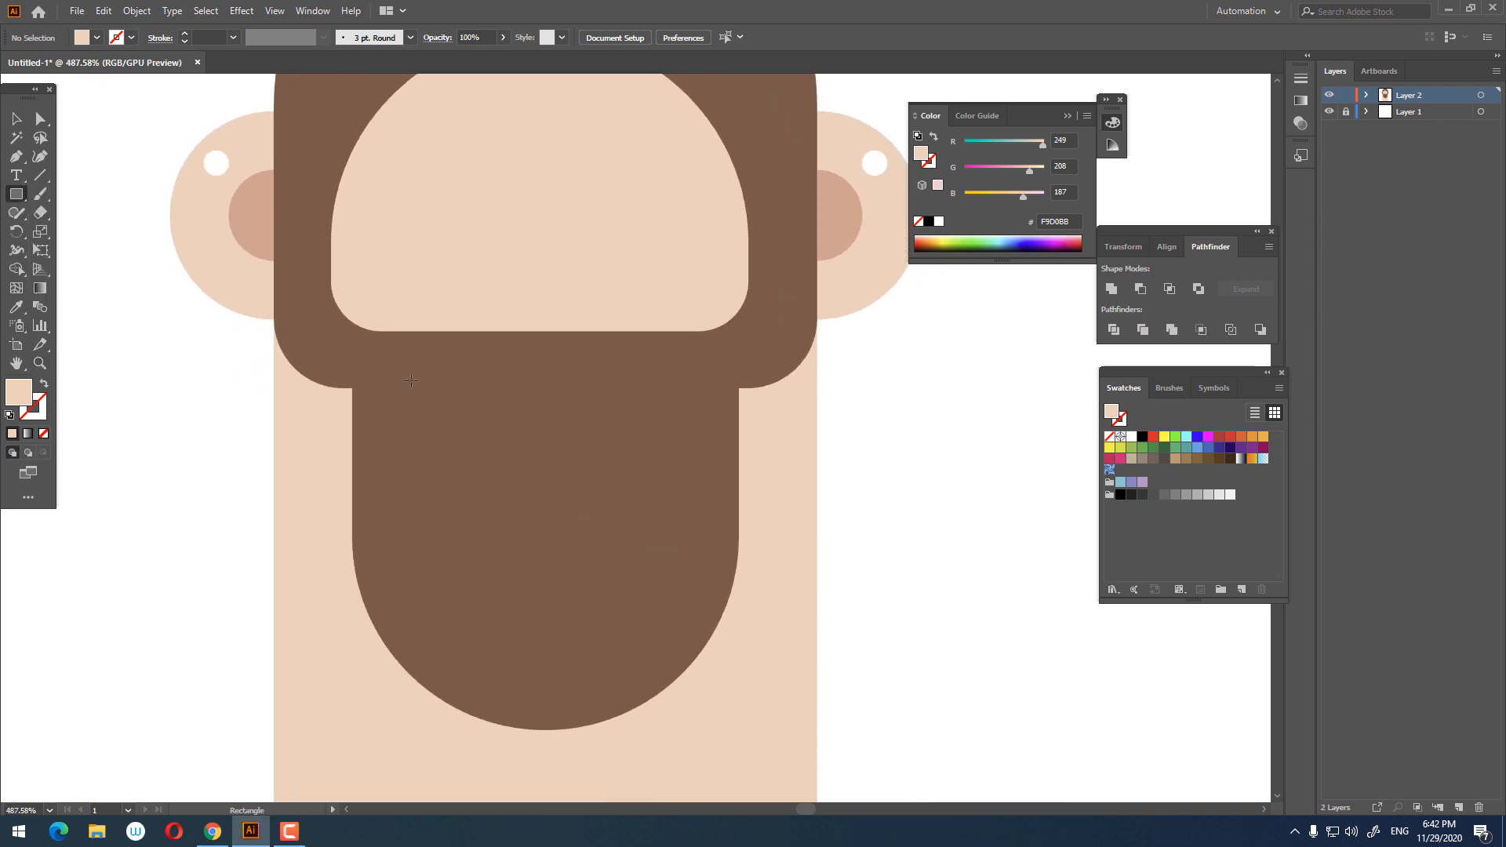
{"action": "left_click_drag", "start_coordinate": [411, 381], "coordinate": [664, 541]}
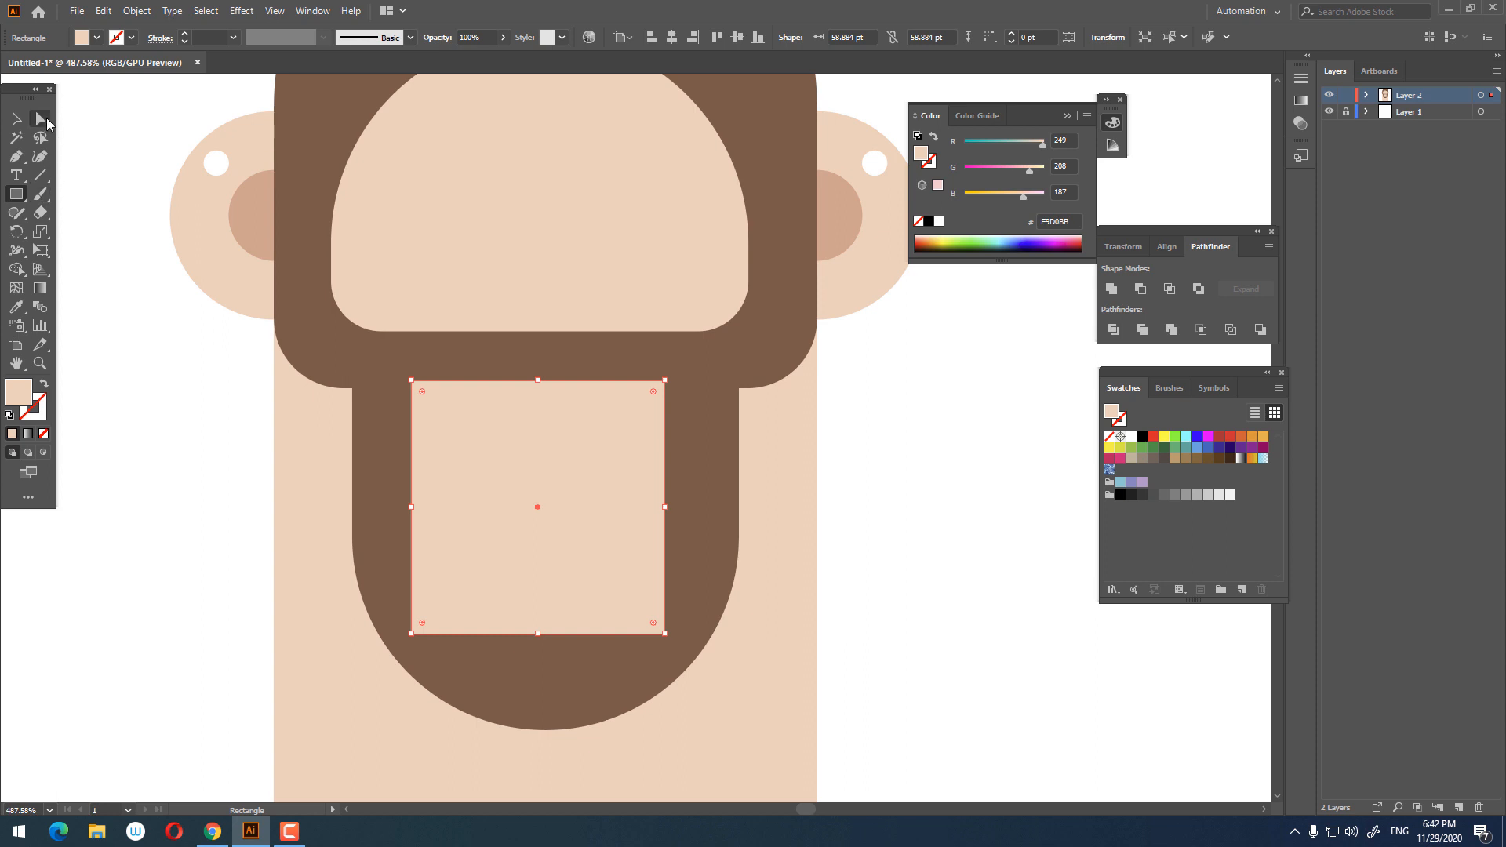
Step: Round the square's two bottom corners fully into a curve
{"action": "left_click", "coordinate": [42, 120]}
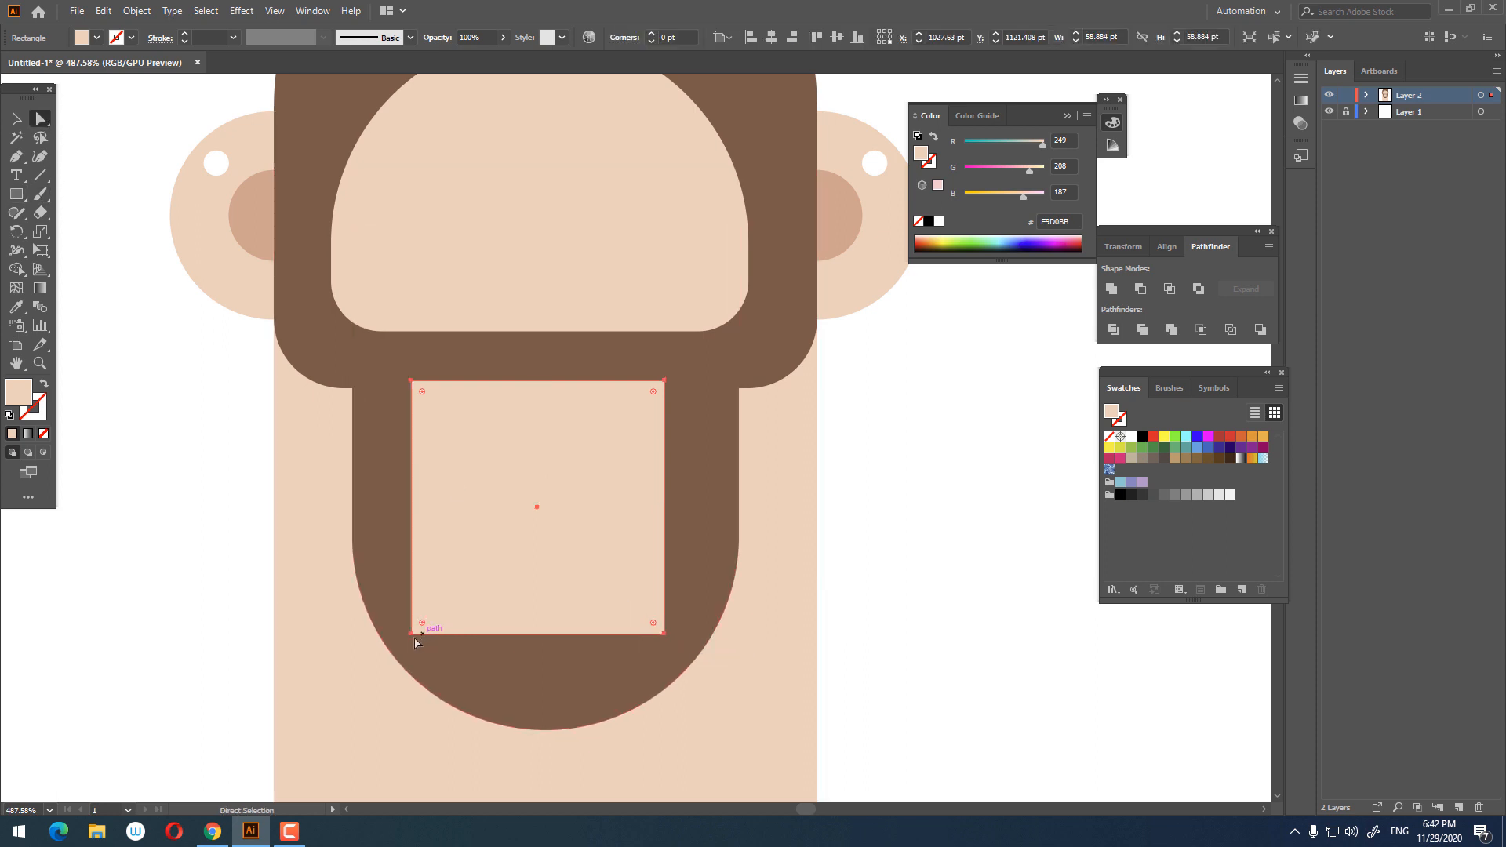
{"action": "left_click", "coordinate": [411, 634]}
{"action": "left_click", "coordinate": [664, 634], "text": "shift"}
{"action": "left_click_drag", "start_coordinate": [654, 623], "coordinate": [609, 264]}
{"action": "left_click", "coordinate": [11, 122]}
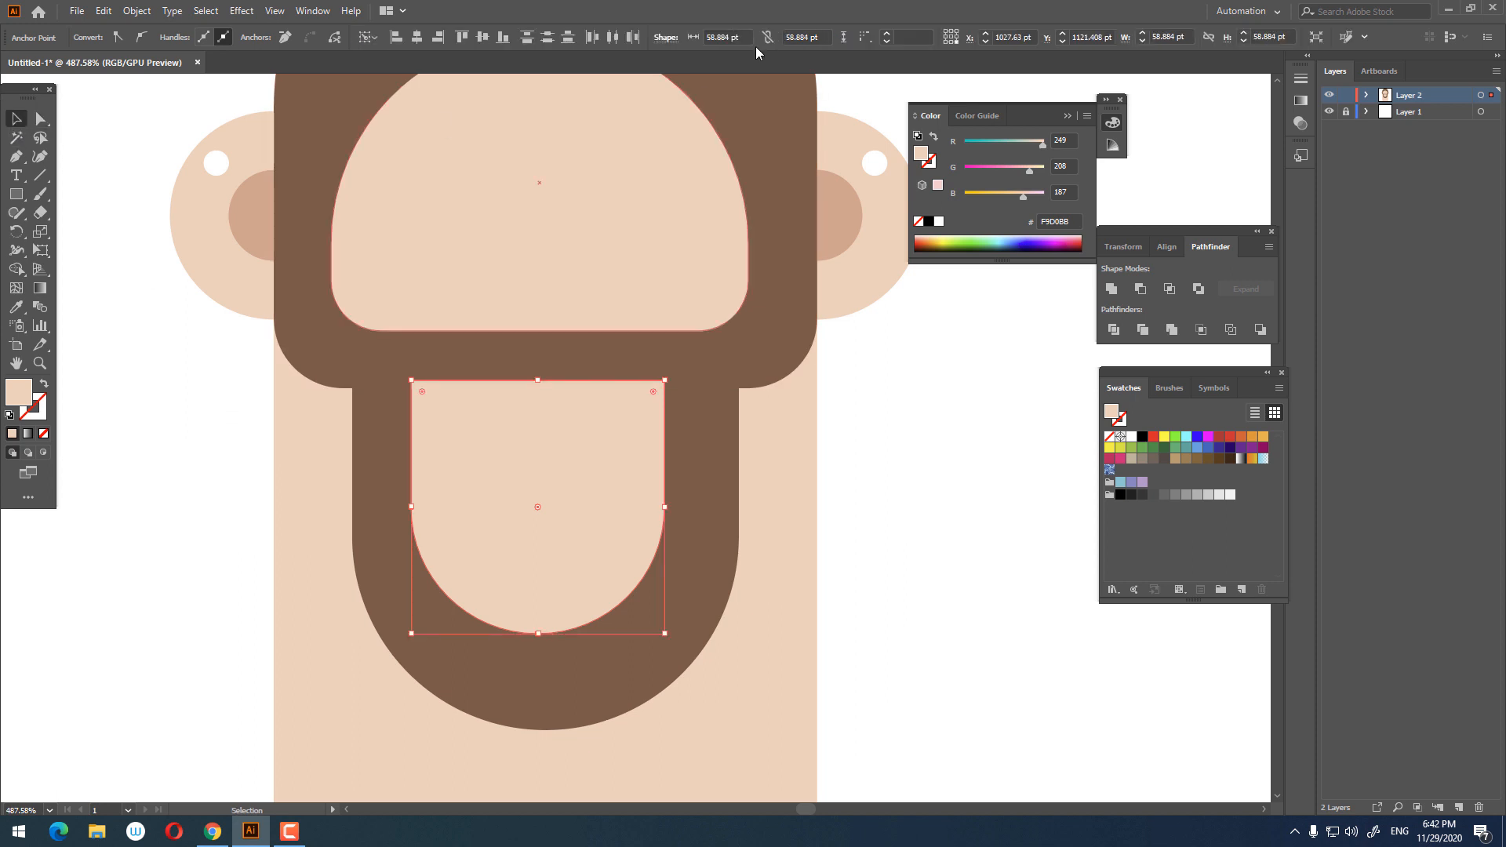
{"action": "left_click", "coordinate": [416, 37]}
{"action": "key", "text": "ctrl+z"}
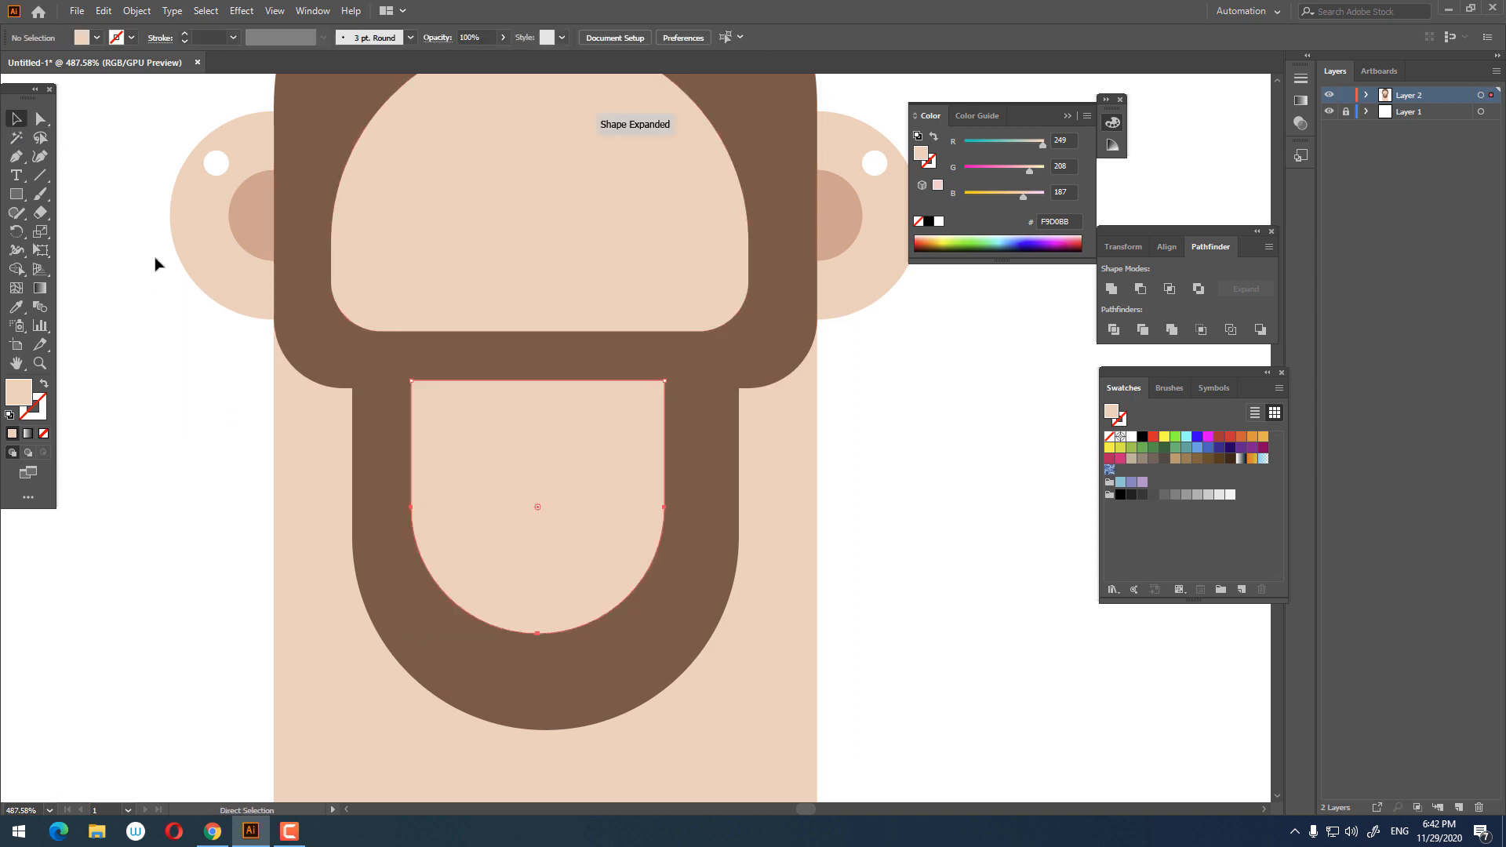
Step: Center the rounded skin-tone shape horizontally within the beard
{"action": "left_click", "coordinate": [195, 425]}
{"action": "left_click", "coordinate": [614, 430]}
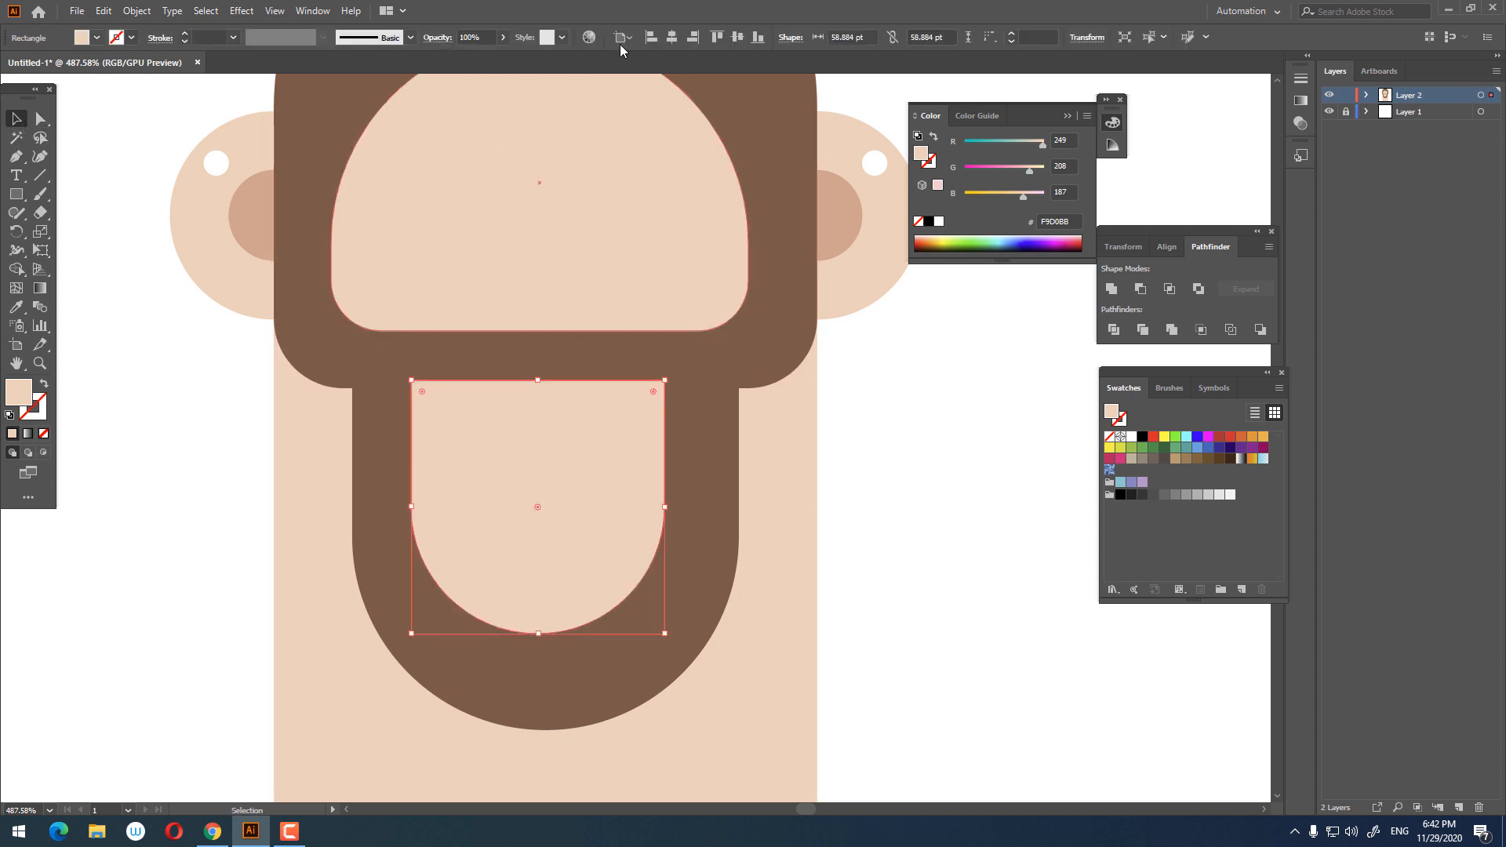
{"action": "left_click", "coordinate": [668, 46]}
{"action": "left_click", "coordinate": [965, 487]}
Step: Draw a rectangle about 28 x 12.6 pt on the forehead and fill it with the hair's brown
{"action": "key", "text": "z"}
{"action": "left_click_drag", "start_coordinate": [886, 487], "coordinate": [767, 524]}
{"action": "left_click_drag", "start_coordinate": [700, 295], "coordinate": [625, 320]}
{"action": "left_click_drag", "start_coordinate": [626, 320], "coordinate": [651, 414]}
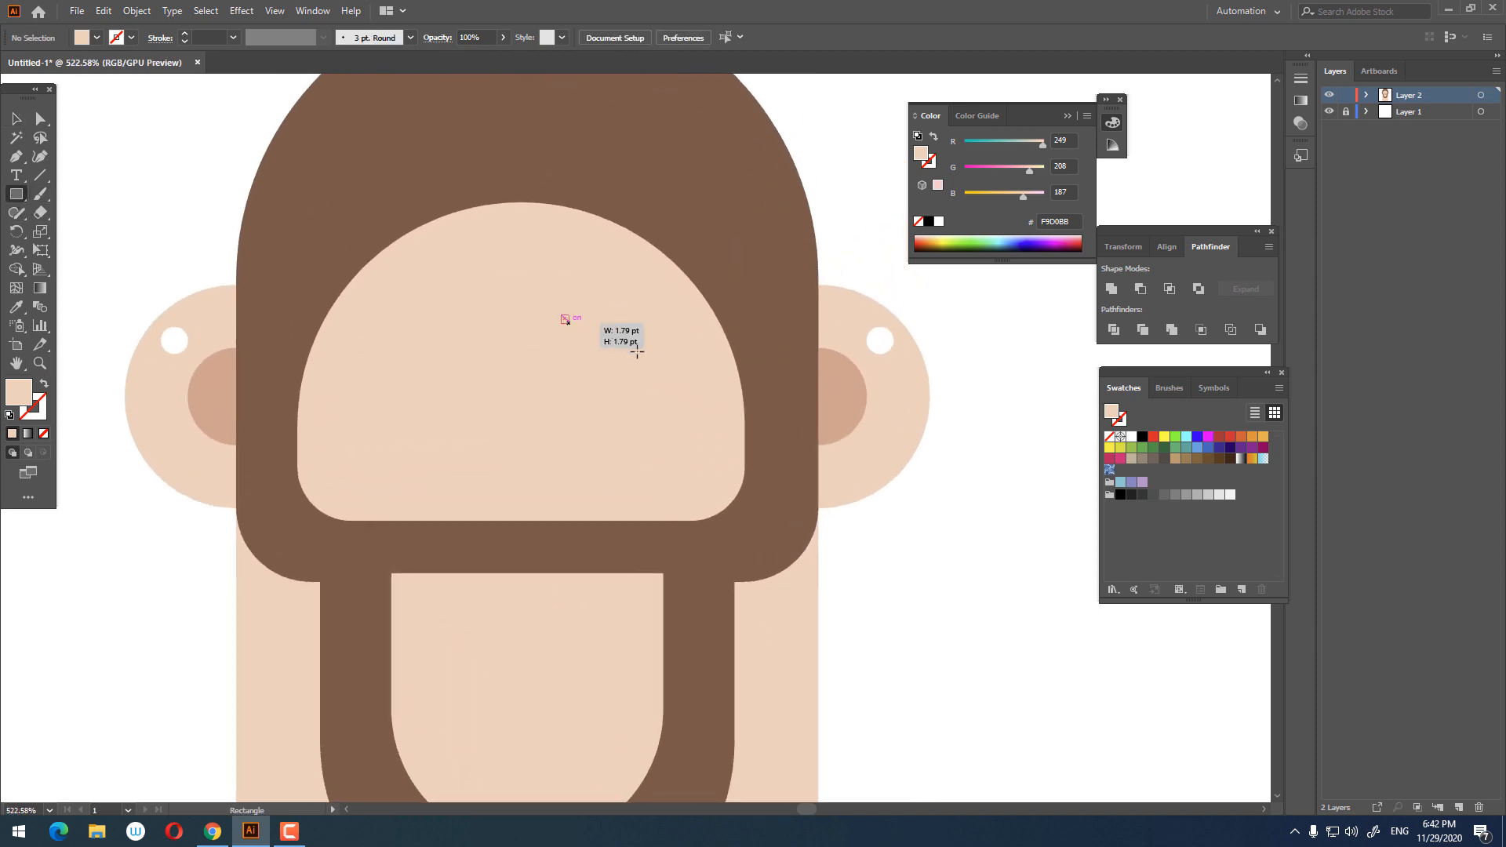
{"action": "left_click_drag", "start_coordinate": [637, 351], "coordinate": [690, 372]}
{"action": "left_click", "coordinate": [15, 308]}
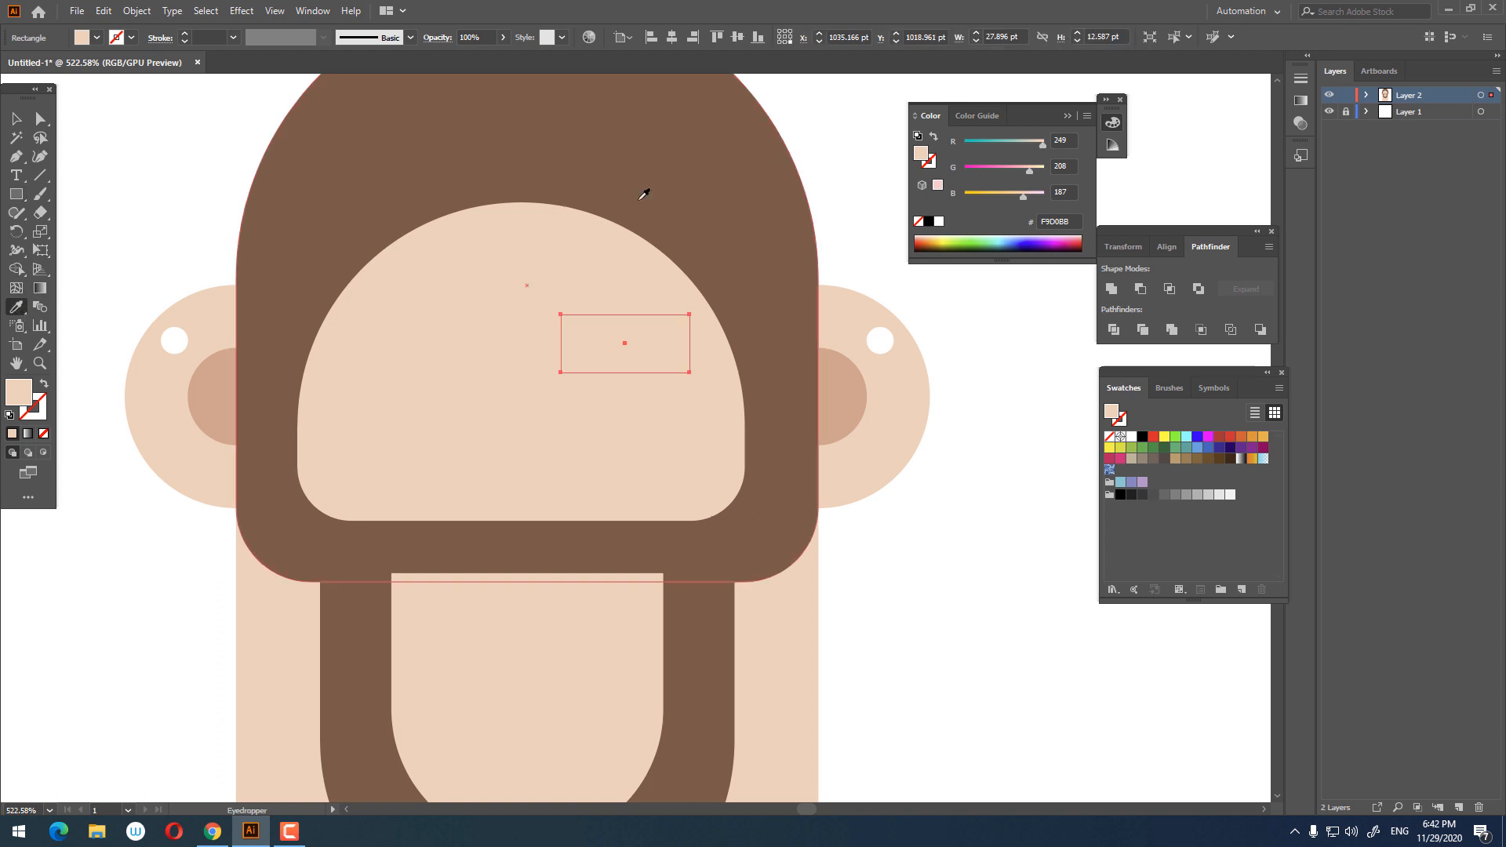
{"action": "left_click", "coordinate": [645, 191]}
Step: Round two opposite corners of the brown rectangle into a leaf-shaped eyebrow
{"action": "key", "text": "ctrl+equal"}
{"action": "key", "text": "a"}
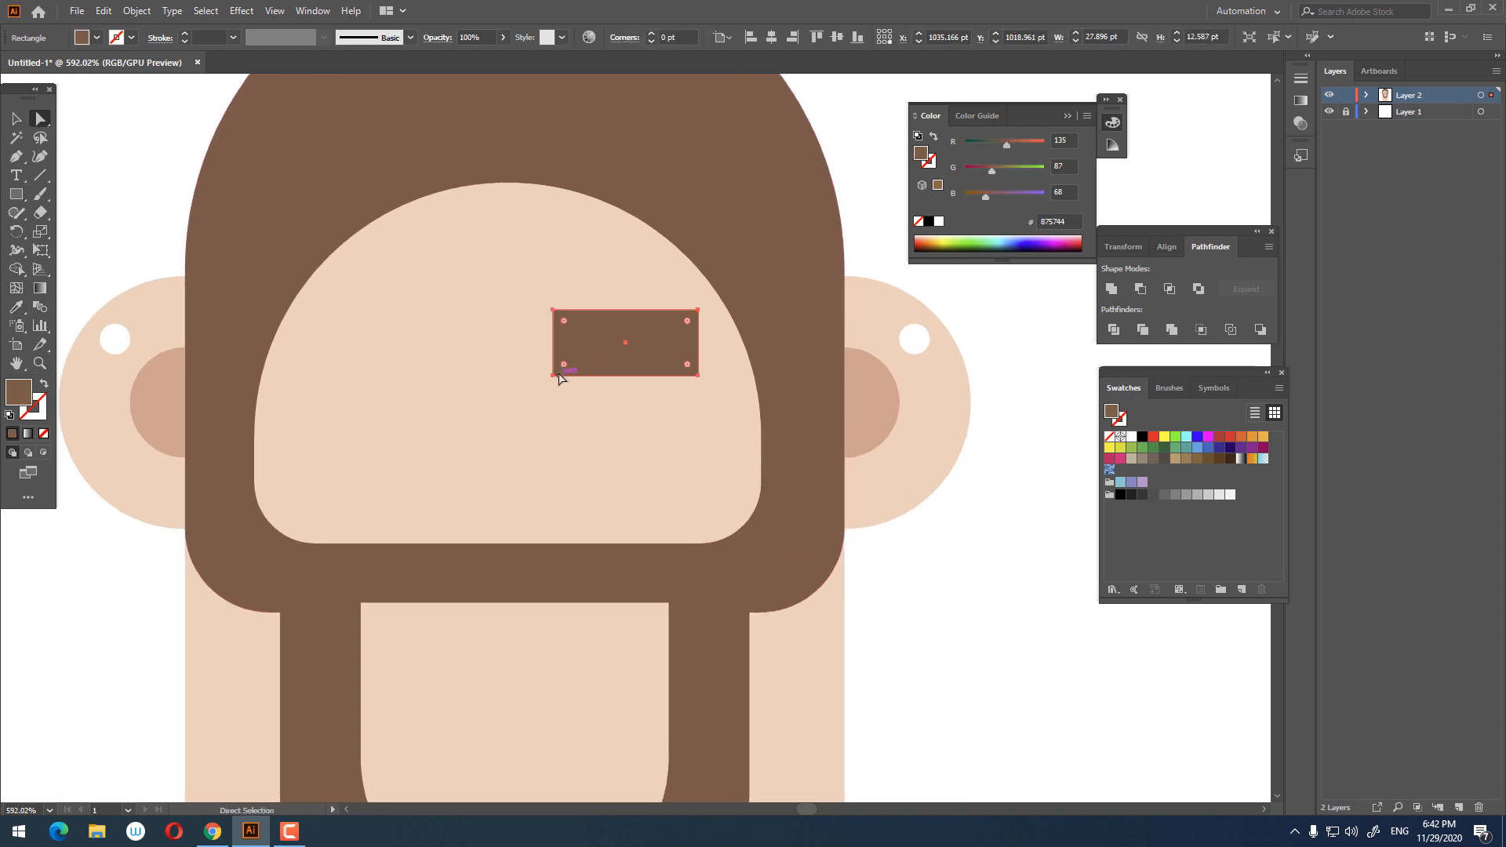
{"action": "left_click", "coordinate": [554, 375]}
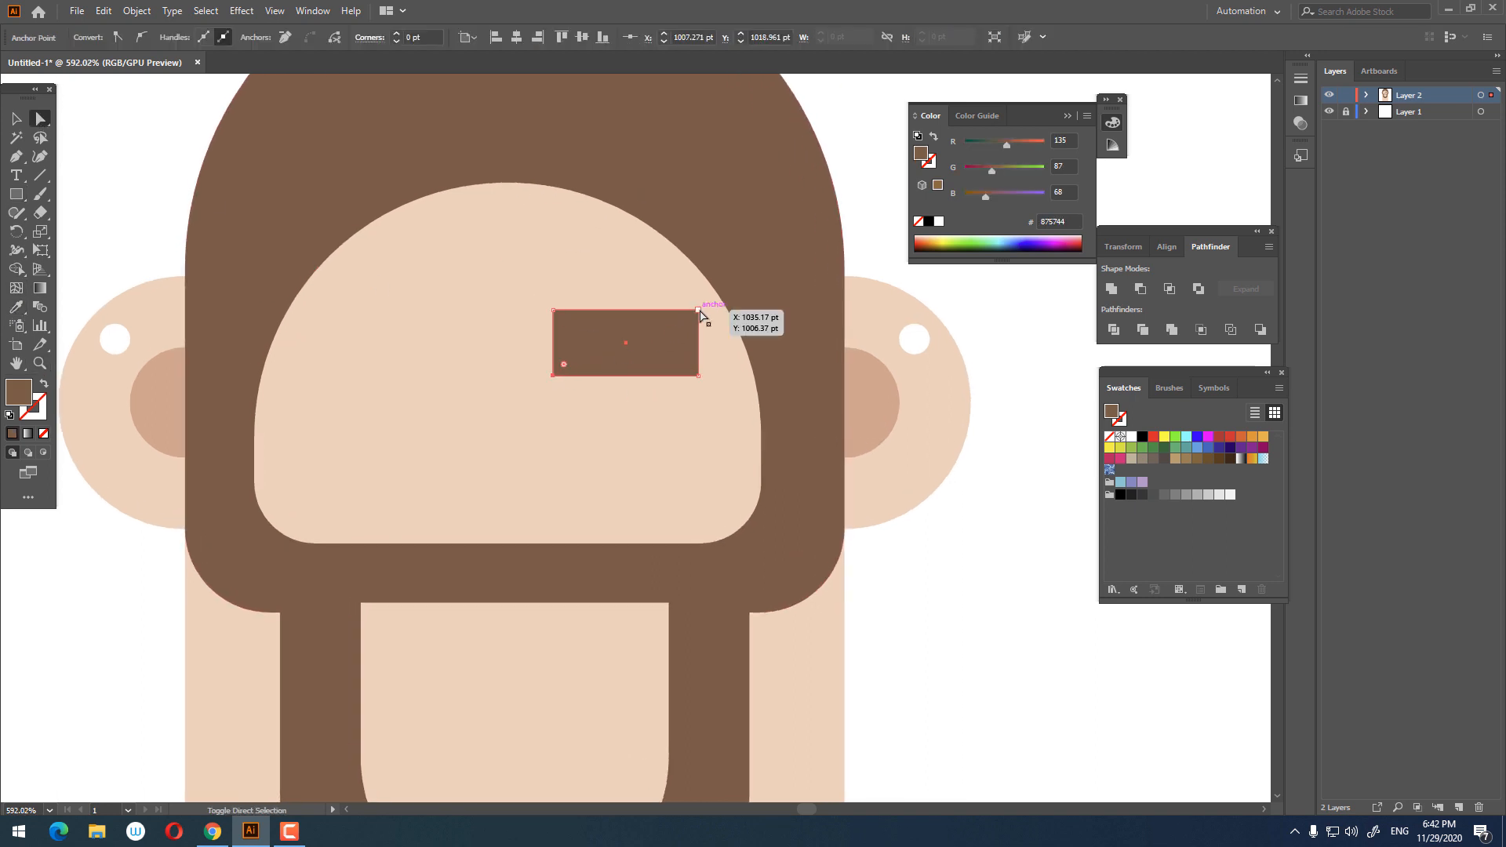
{"action": "left_click", "coordinate": [699, 310], "text": "shift"}
{"action": "left_click_drag", "start_coordinate": [631, 405], "coordinate": [632, 407]}
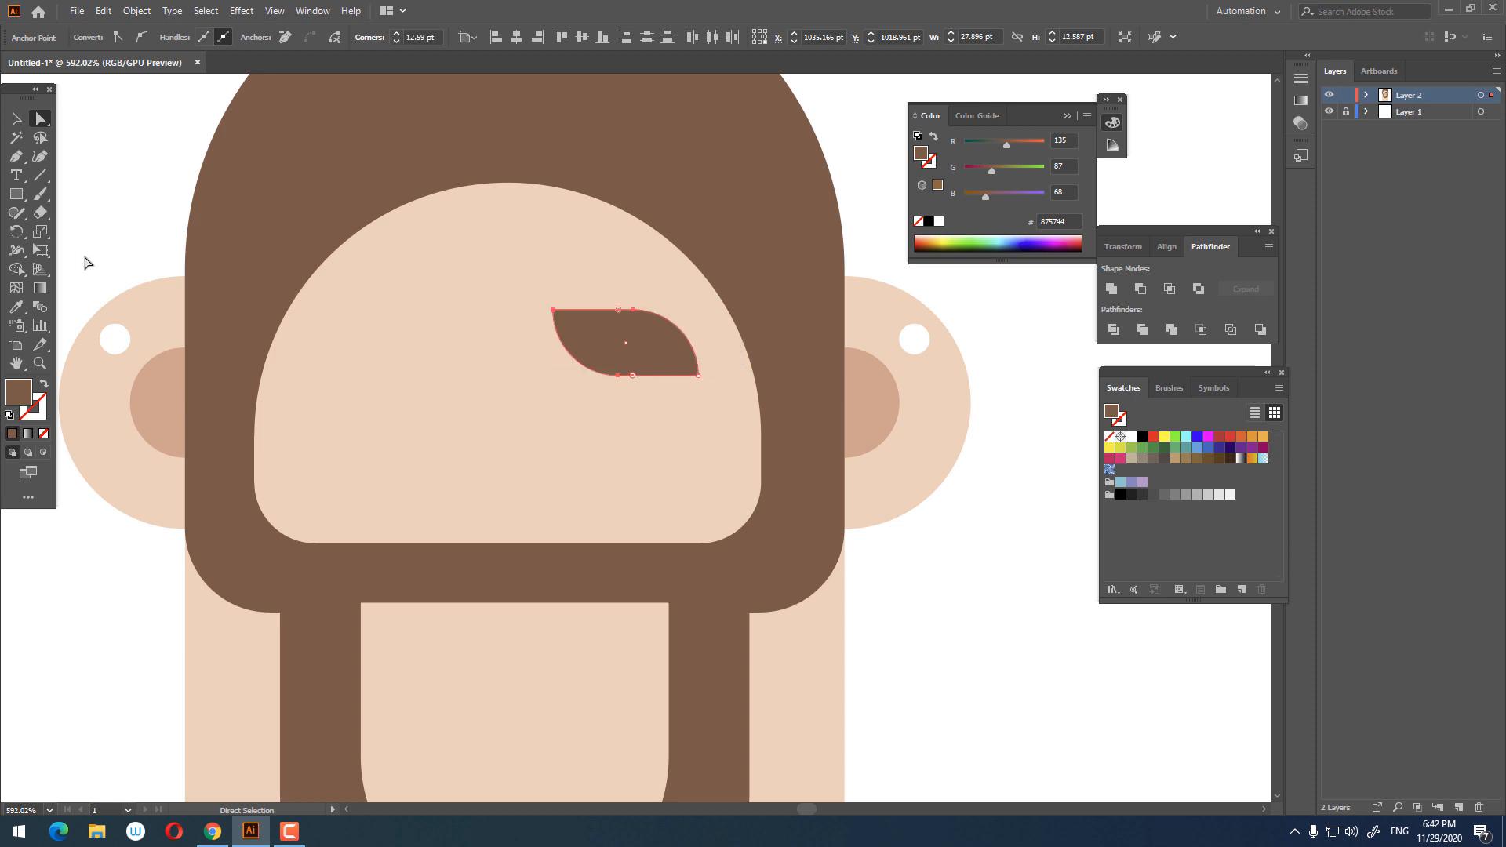
{"action": "key", "text": "v"}
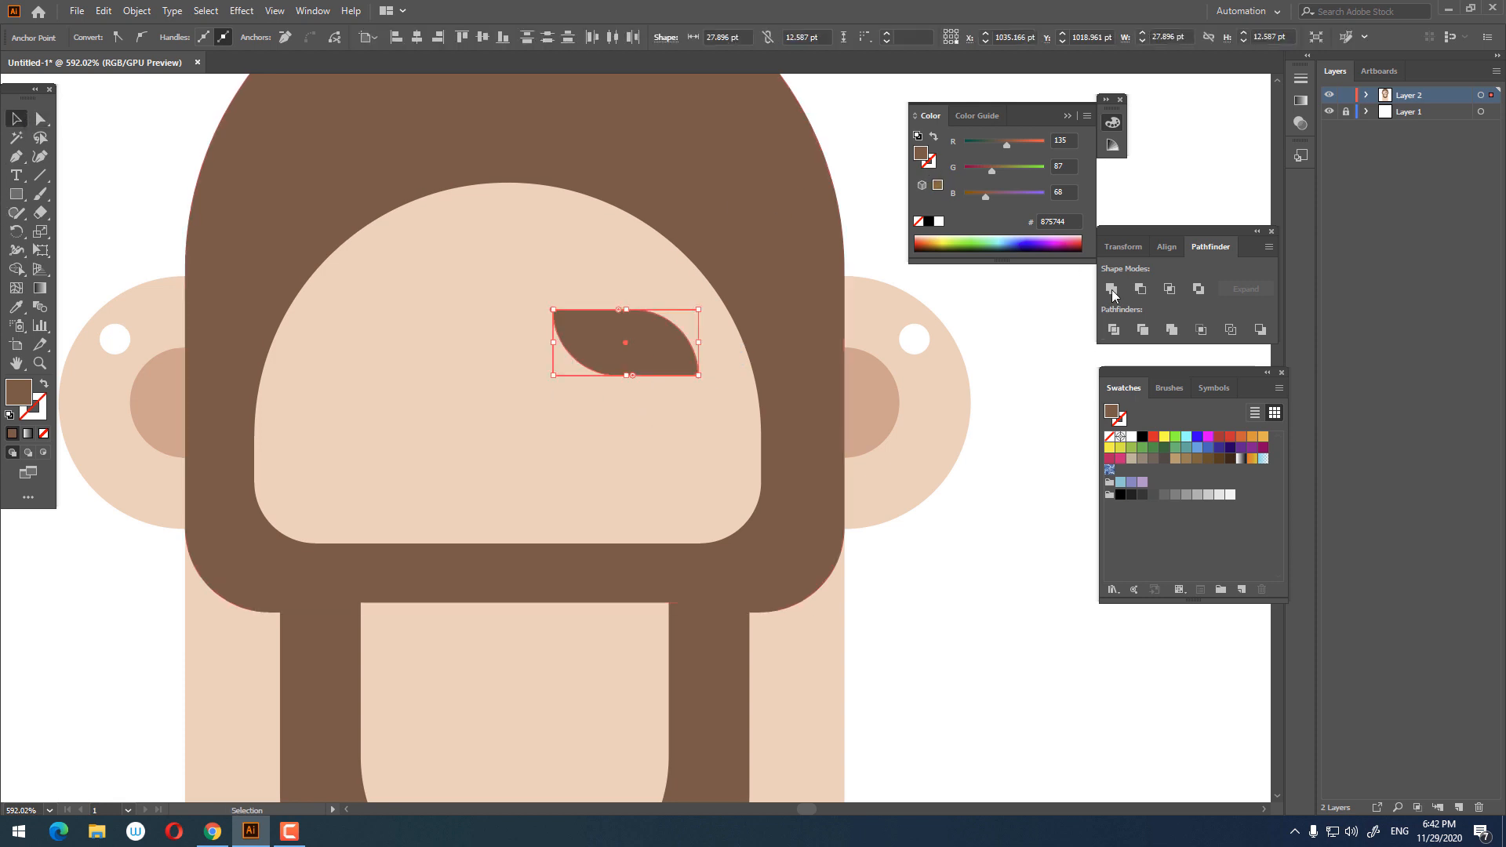
Step: Copy and paste the eyebrow, then move the copy to the left side of the face
{"action": "left_click", "coordinate": [137, 10]}
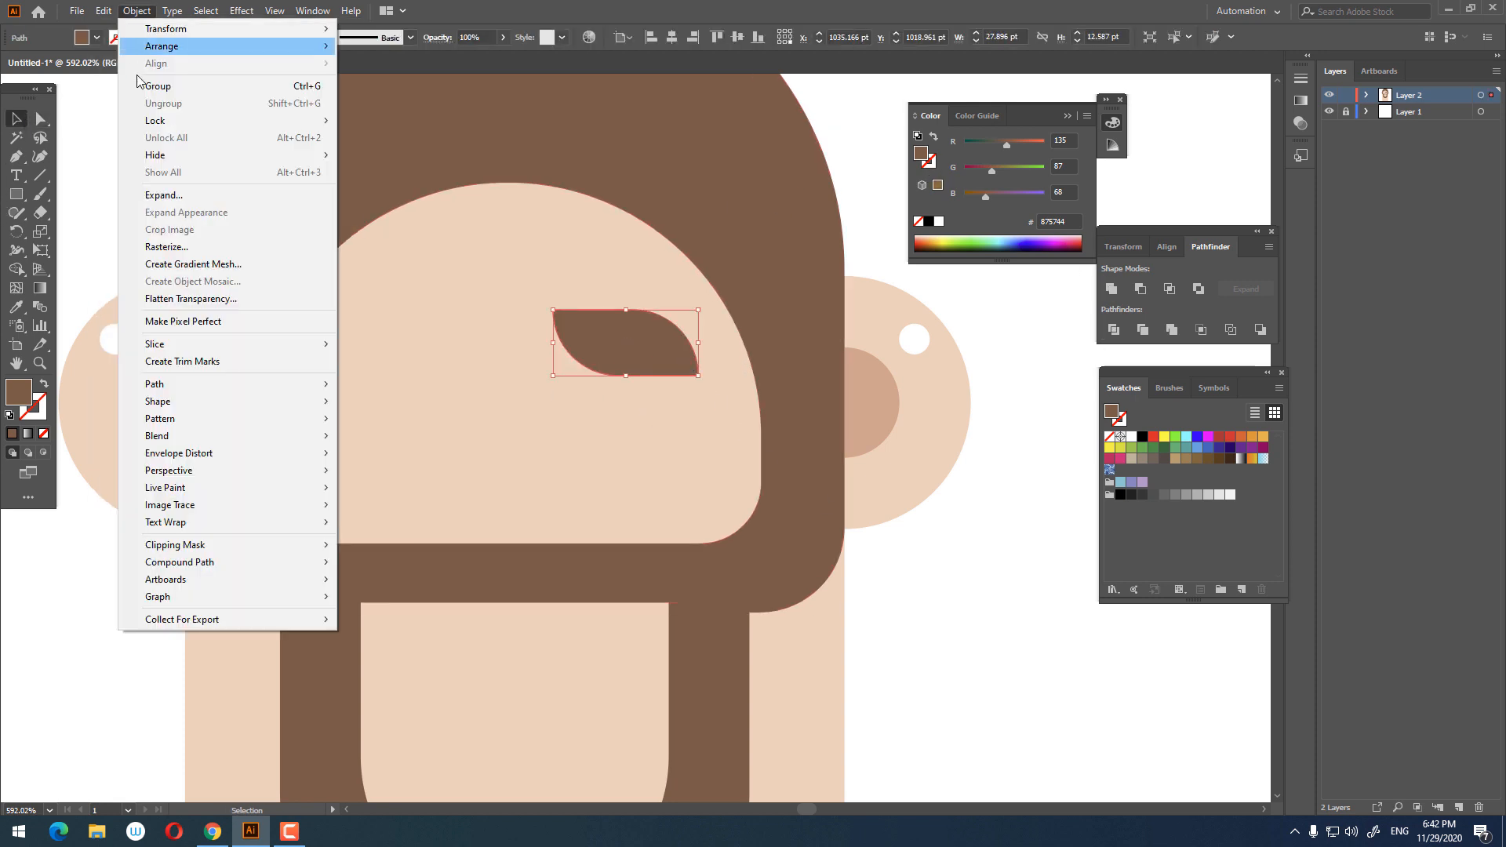
{"action": "mouse_move", "coordinate": [103, 10]}
{"action": "left_click", "coordinate": [129, 86]}
{"action": "left_click", "coordinate": [102, 10]}
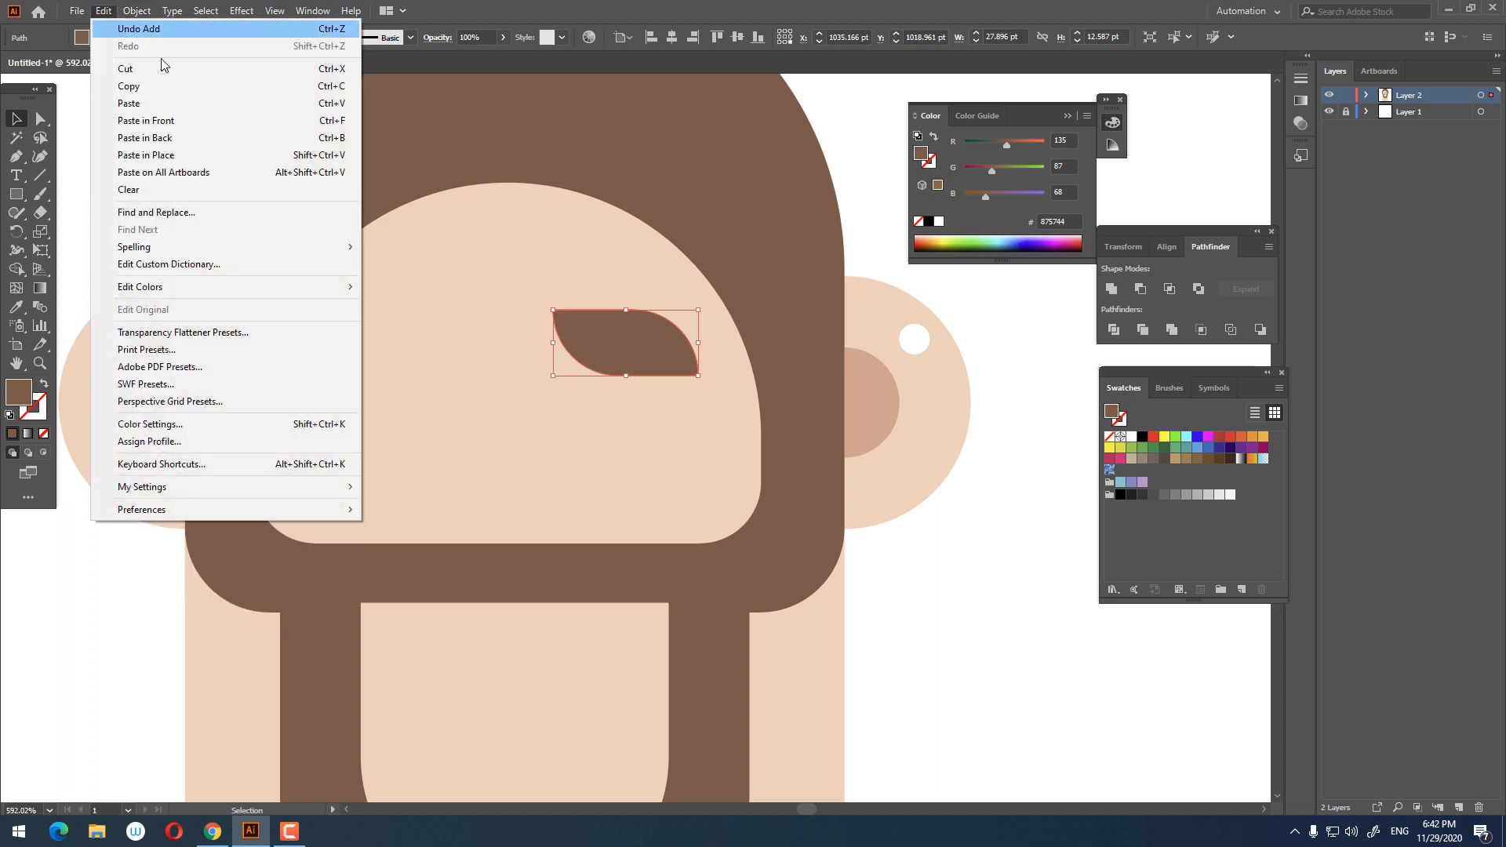
{"action": "left_click", "coordinate": [157, 103]}
{"action": "left_click_drag", "start_coordinate": [549, 343], "coordinate": [435, 323]}
Step: Reflect the left eyebrow copy across the vertical axis
{"action": "right_click", "coordinate": [434, 324]}
{"action": "mouse_move", "coordinate": [521, 569]}
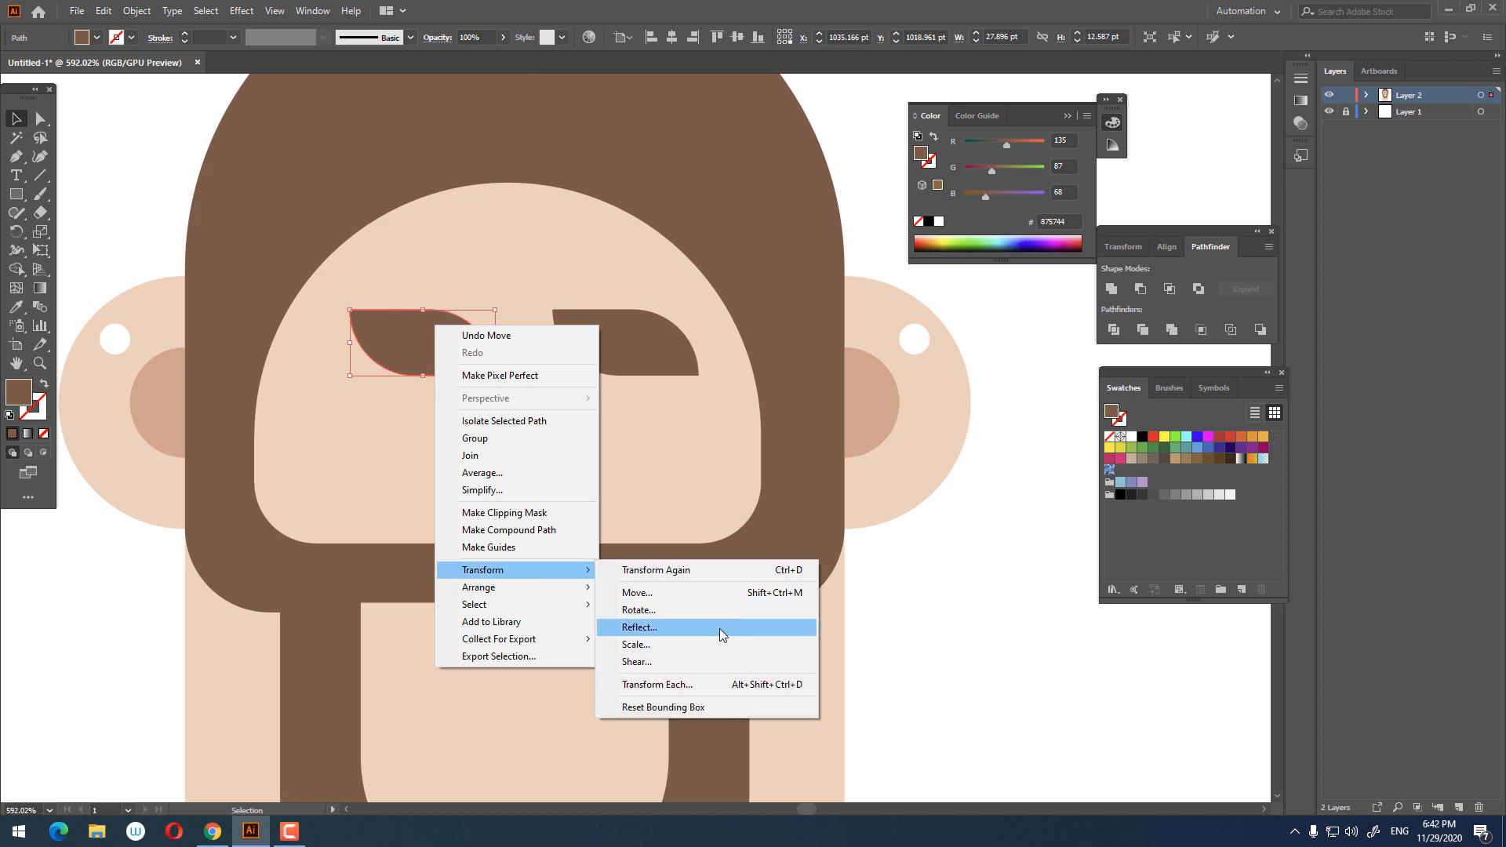
{"action": "left_click", "coordinate": [719, 628]}
{"action": "left_click", "coordinate": [726, 480]}
{"action": "key", "text": "z"}
{"action": "left_click", "coordinate": [891, 442]}
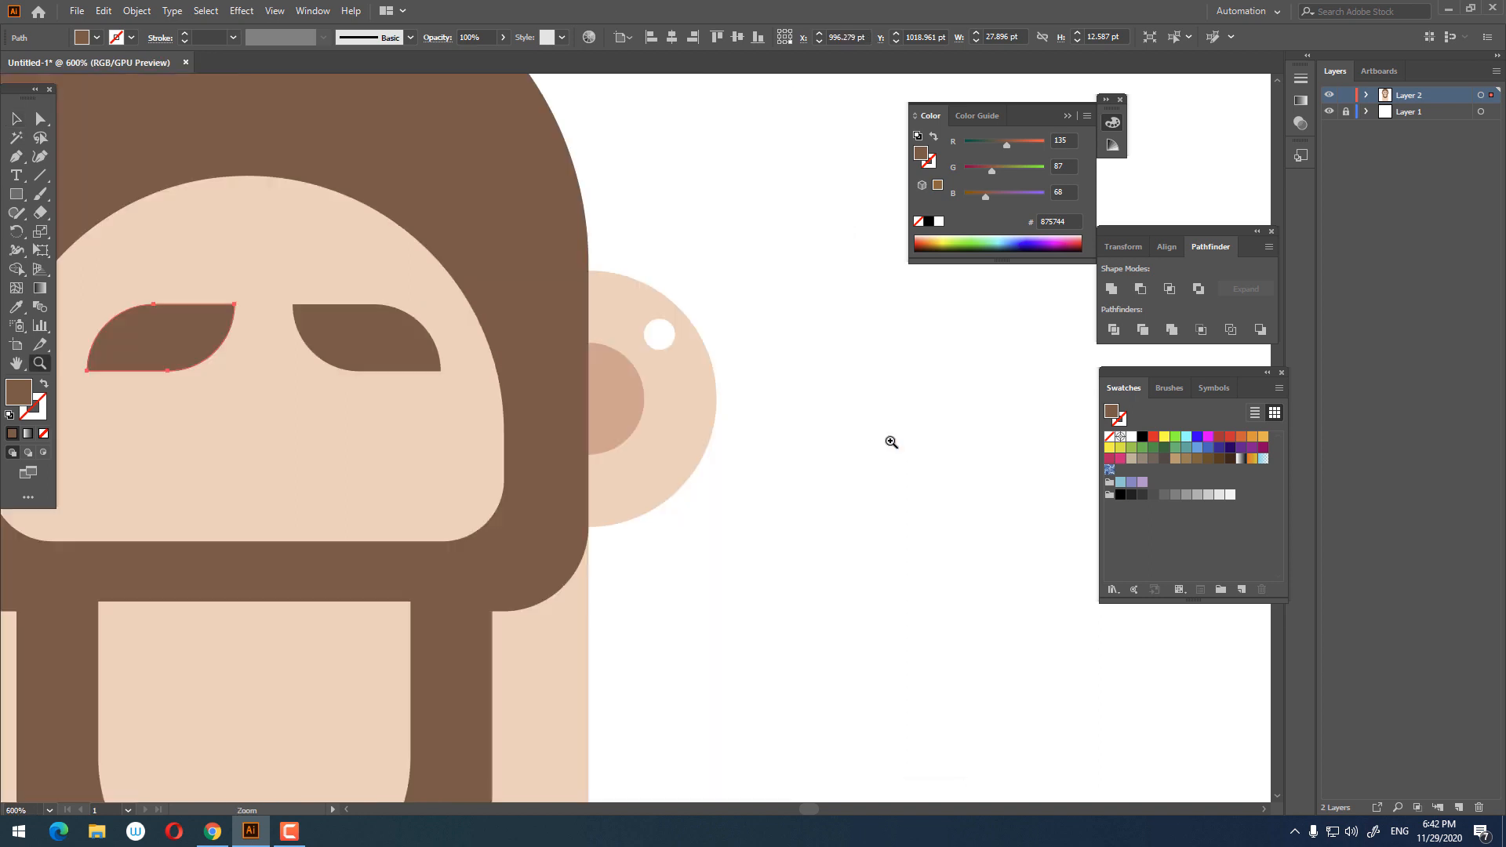
Step: Draw a small square about 5.9 x 5.9 pt below the right eyebrow and fill it dark brown #423835
{"action": "left_click_drag", "start_coordinate": [889, 439], "coordinate": [732, 426]}
{"action": "left_click_drag", "start_coordinate": [562, 343], "coordinate": [855, 267]}
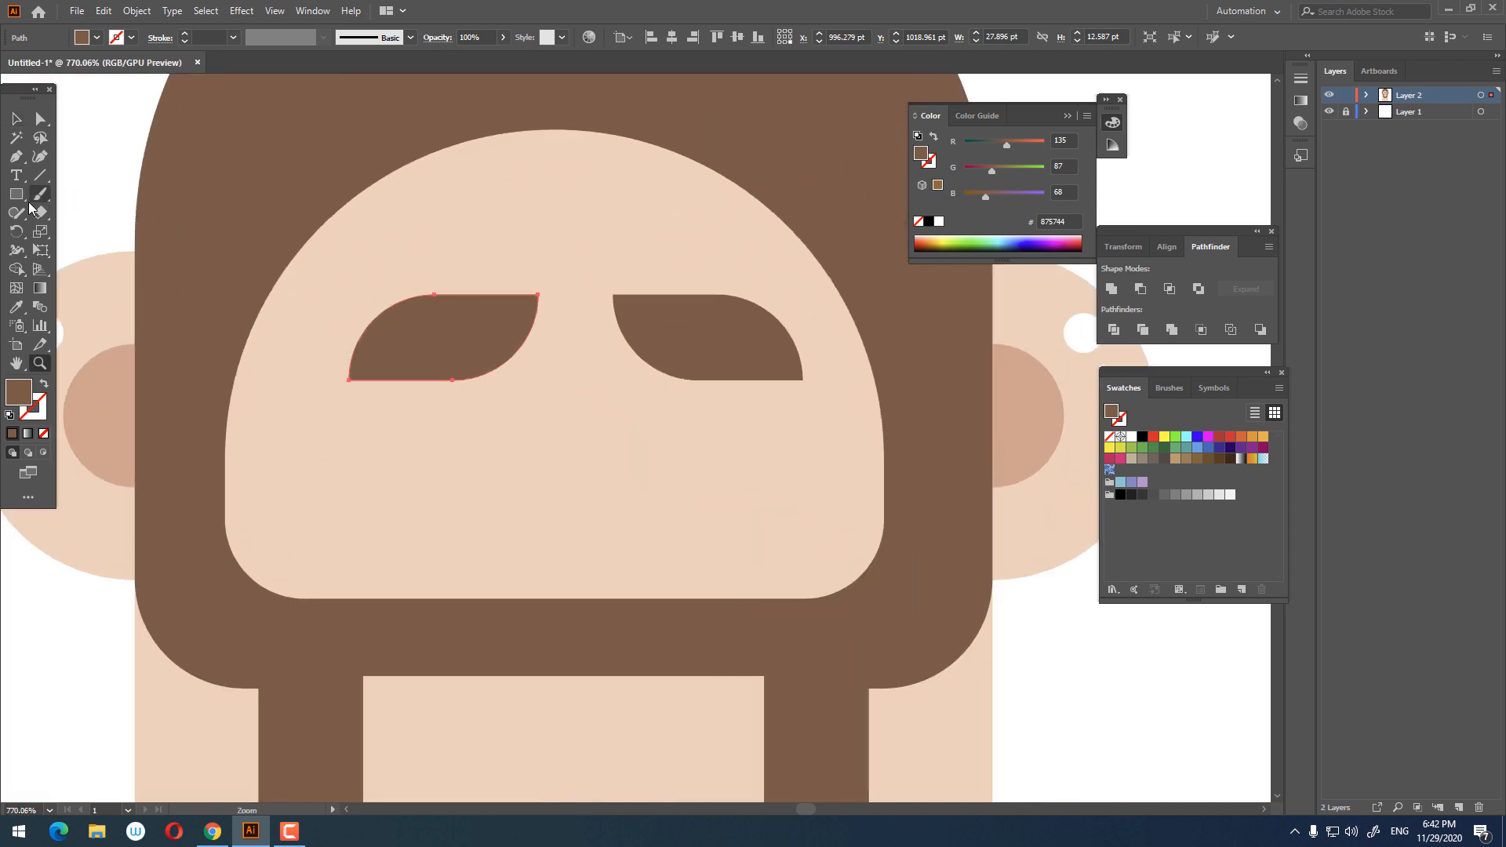
{"action": "left_click_drag", "start_coordinate": [29, 203], "coordinate": [75, 192]}
{"action": "left_click_drag", "start_coordinate": [676, 401], "coordinate": [716, 441]}
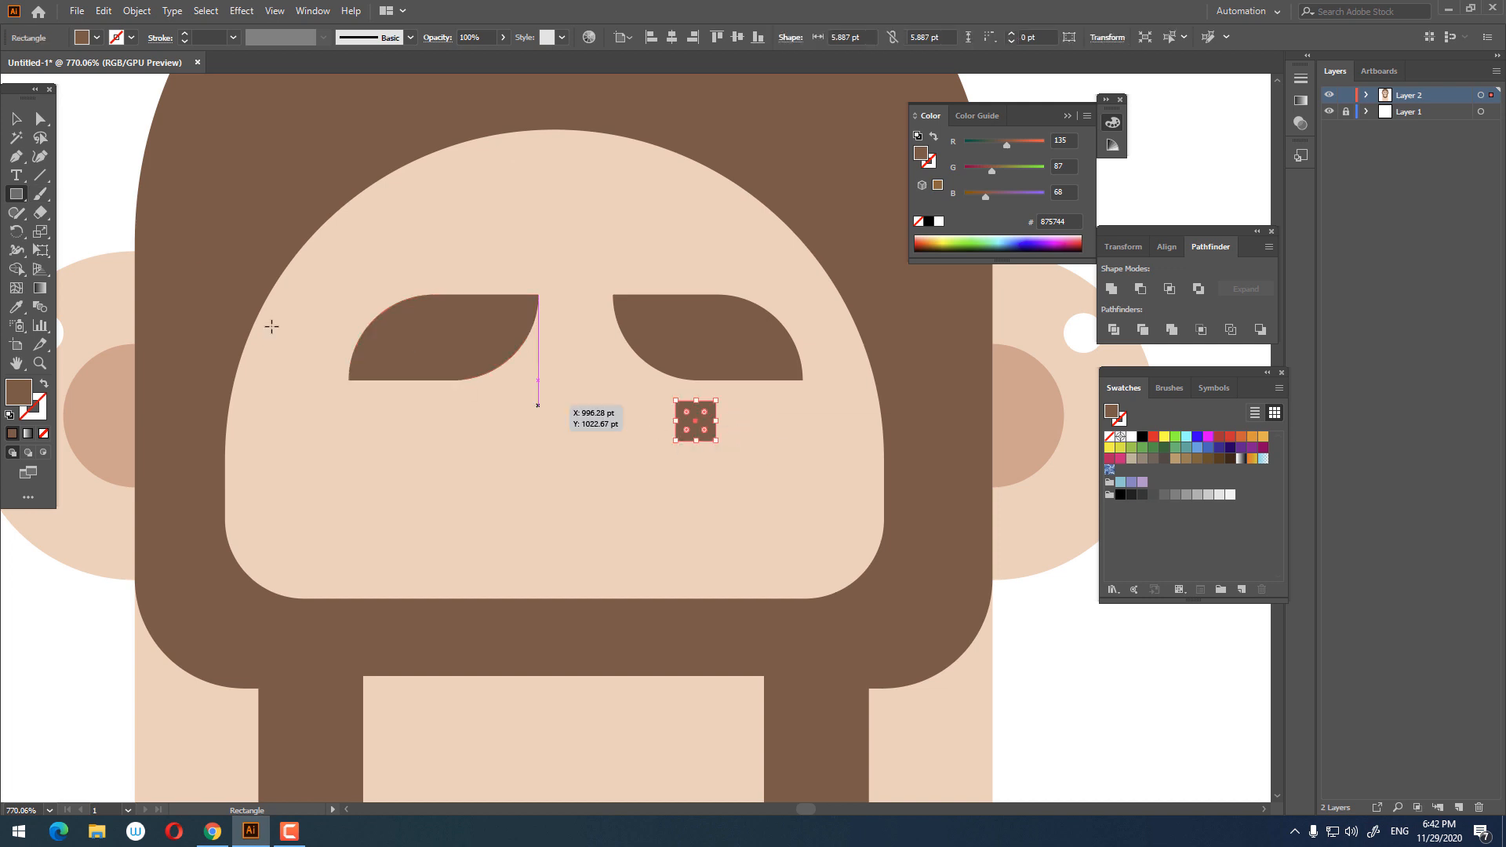
{"action": "double_click", "coordinate": [27, 397]}
{"action": "left_click", "coordinate": [539, 425]}
{"action": "left_click", "coordinate": [870, 284]}
Step: Round the dark square's corners fully to form the right eye
{"action": "key", "text": "z"}
{"action": "left_click_drag", "start_coordinate": [792, 293], "coordinate": [683, 430]}
{"action": "left_click", "coordinate": [40, 119]}
{"action": "key", "text": "z"}
{"action": "left_click_drag", "start_coordinate": [858, 547], "coordinate": [627, 510]}
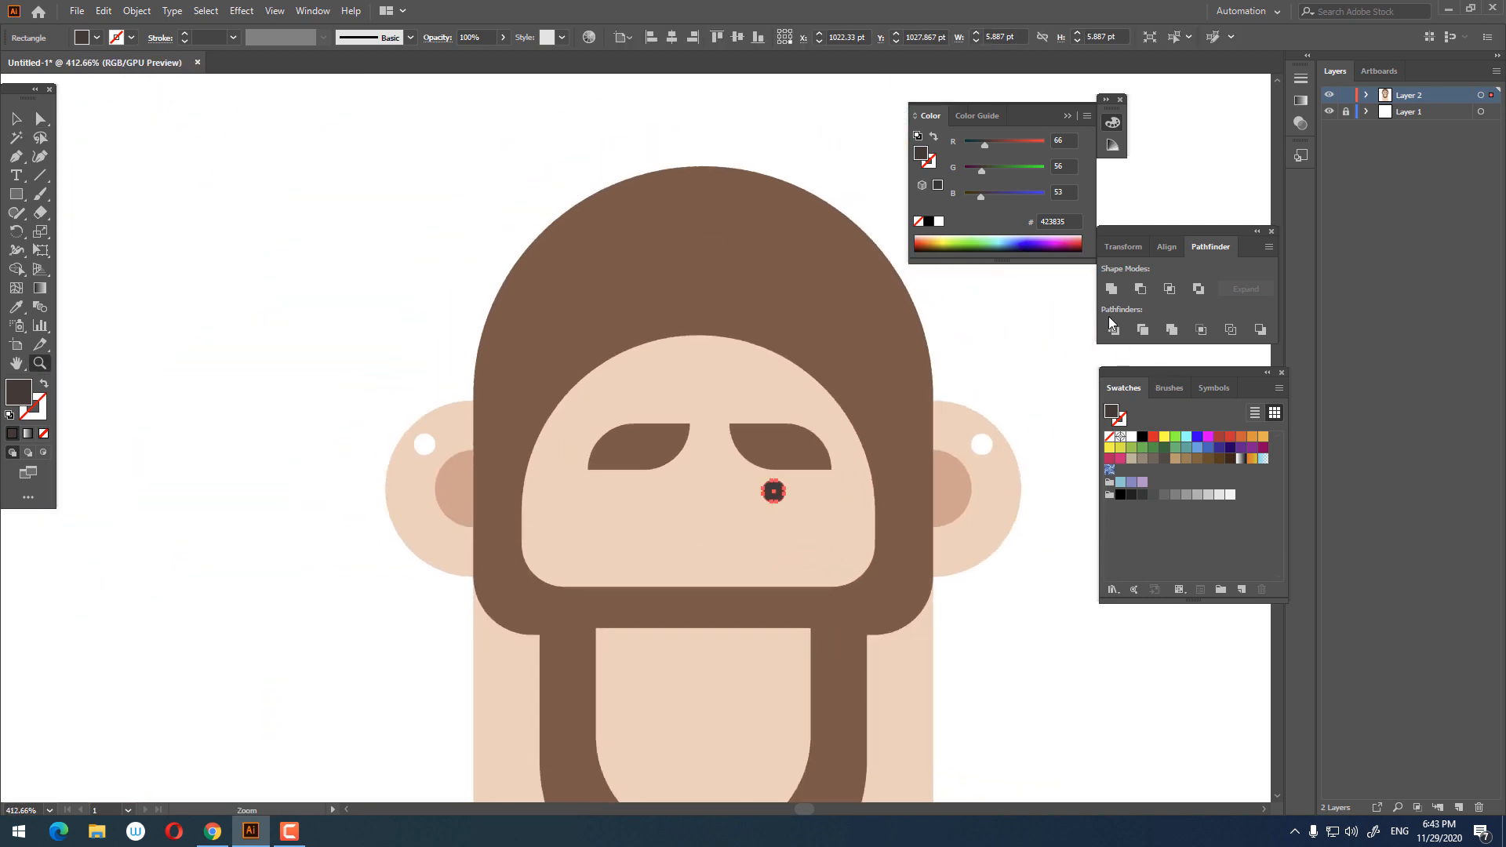
{"action": "left_click_drag", "start_coordinate": [799, 495], "coordinate": [1098, 595]}
{"action": "left_click", "coordinate": [16, 121]}
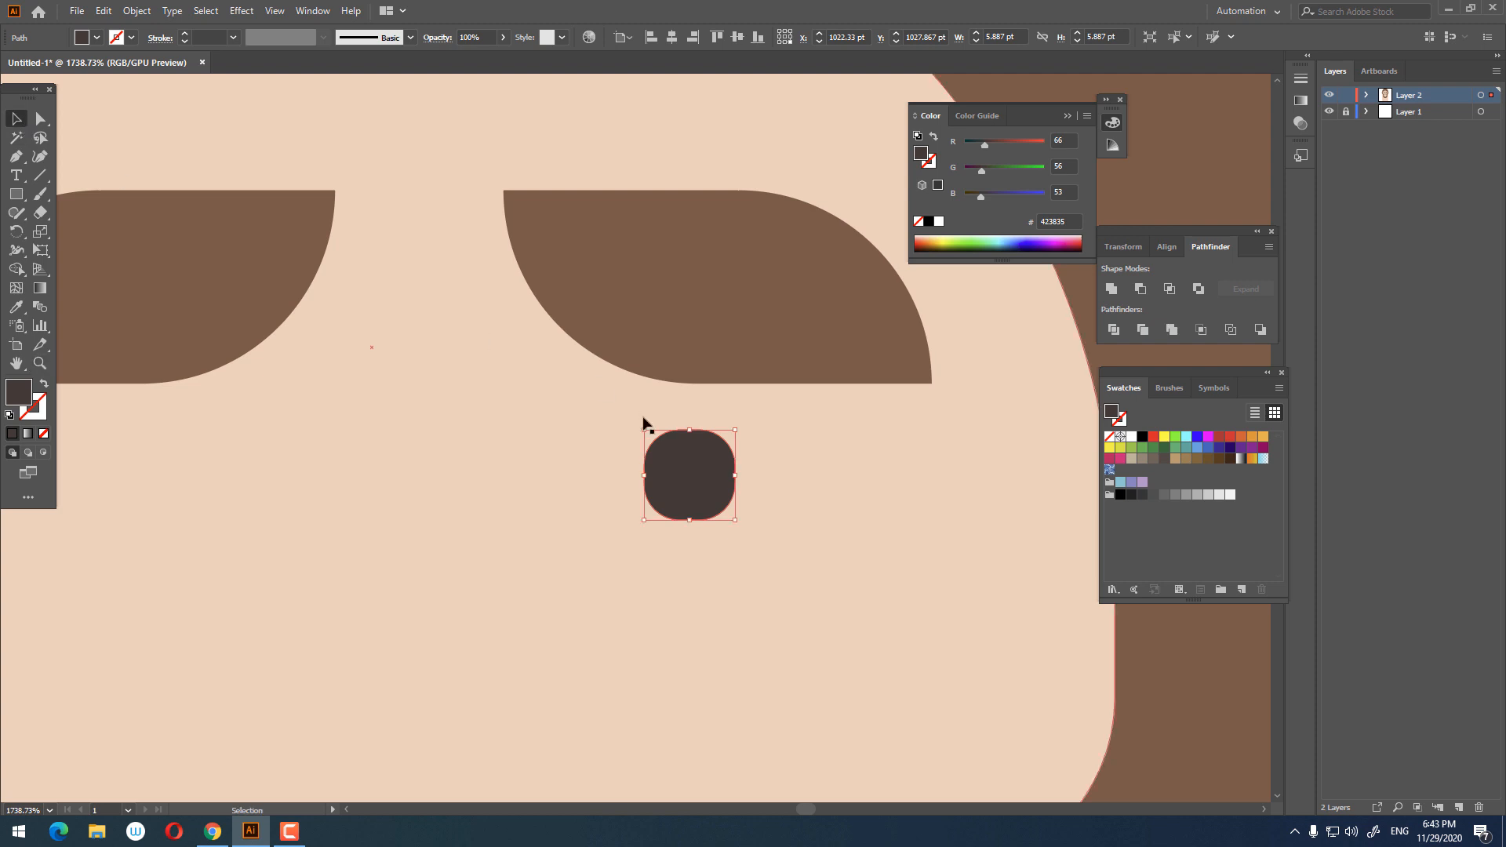
{"action": "left_click_drag", "start_coordinate": [692, 466], "coordinate": [720, 445]}
Step: Copy and paste the eye in front, then move the copy horizontally below the left eyebrow
{"action": "key", "text": "z"}
{"action": "left_click_drag", "start_coordinate": [794, 388], "coordinate": [651, 430]}
{"action": "left_click", "coordinate": [23, 119]}
{"action": "left_click", "coordinate": [103, 10]}
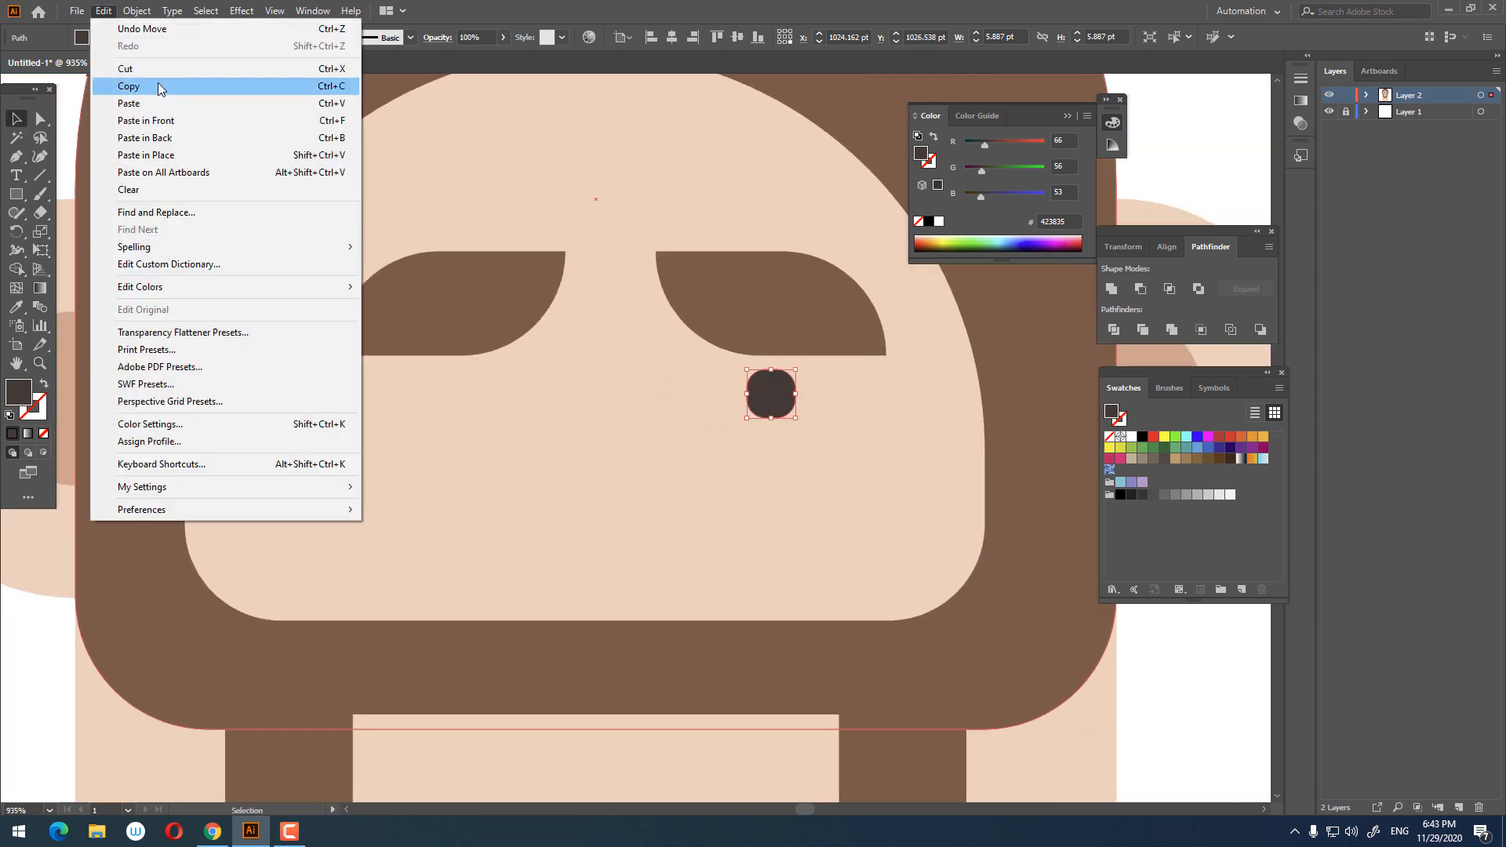
{"action": "left_click", "coordinate": [149, 85]}
{"action": "left_click", "coordinate": [103, 10]}
{"action": "left_click", "coordinate": [169, 127]}
{"action": "left_click_drag", "start_coordinate": [769, 396], "coordinate": [444, 404]}
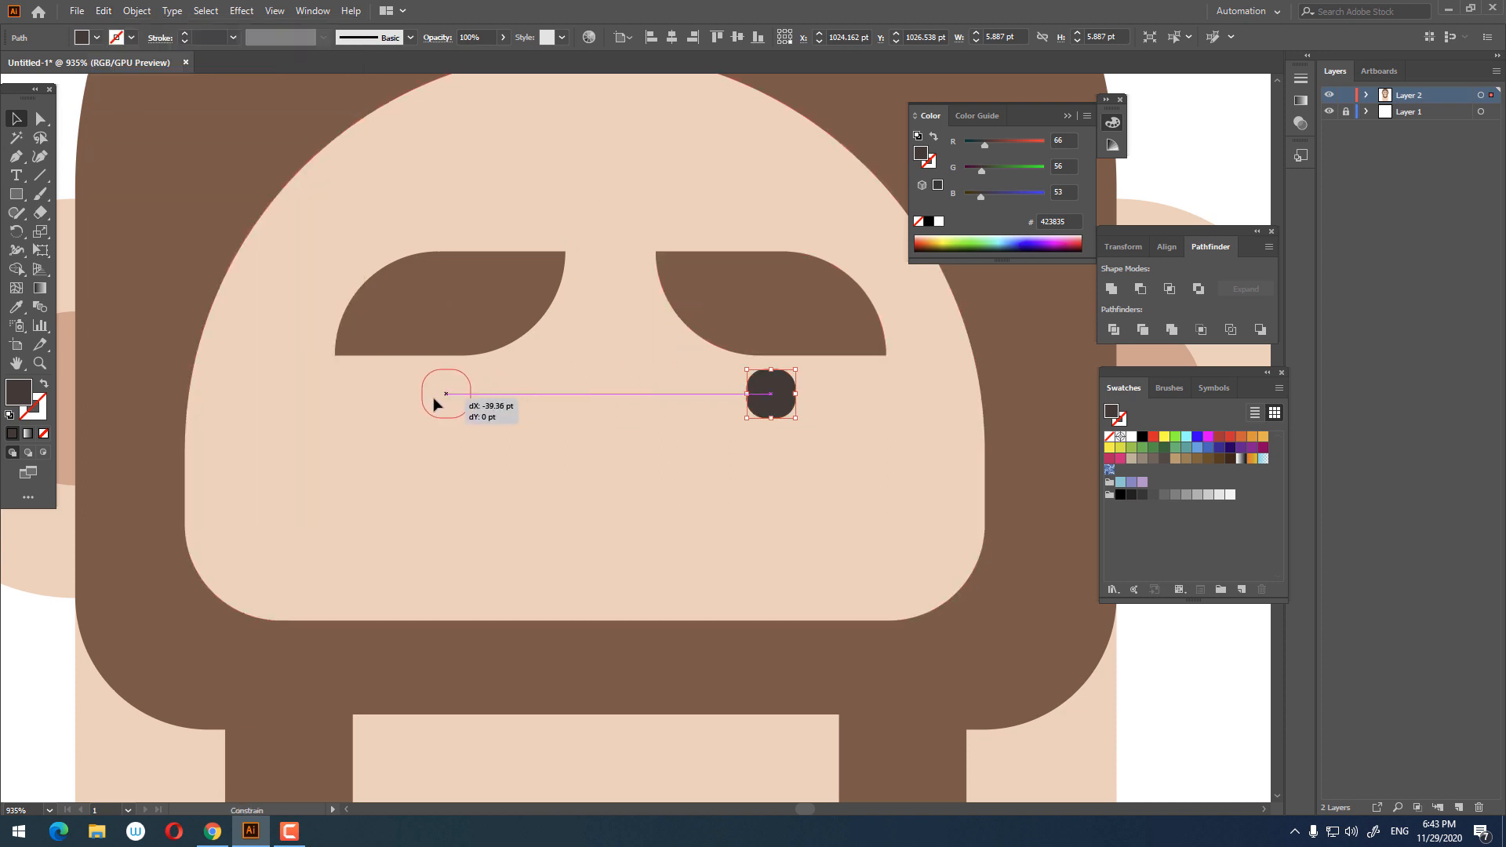
{"action": "left_click_drag", "start_coordinate": [437, 405], "coordinate": [436, 405]}
{"action": "key", "text": "z"}
{"action": "left_click_drag", "start_coordinate": [436, 404], "coordinate": [364, 373]}
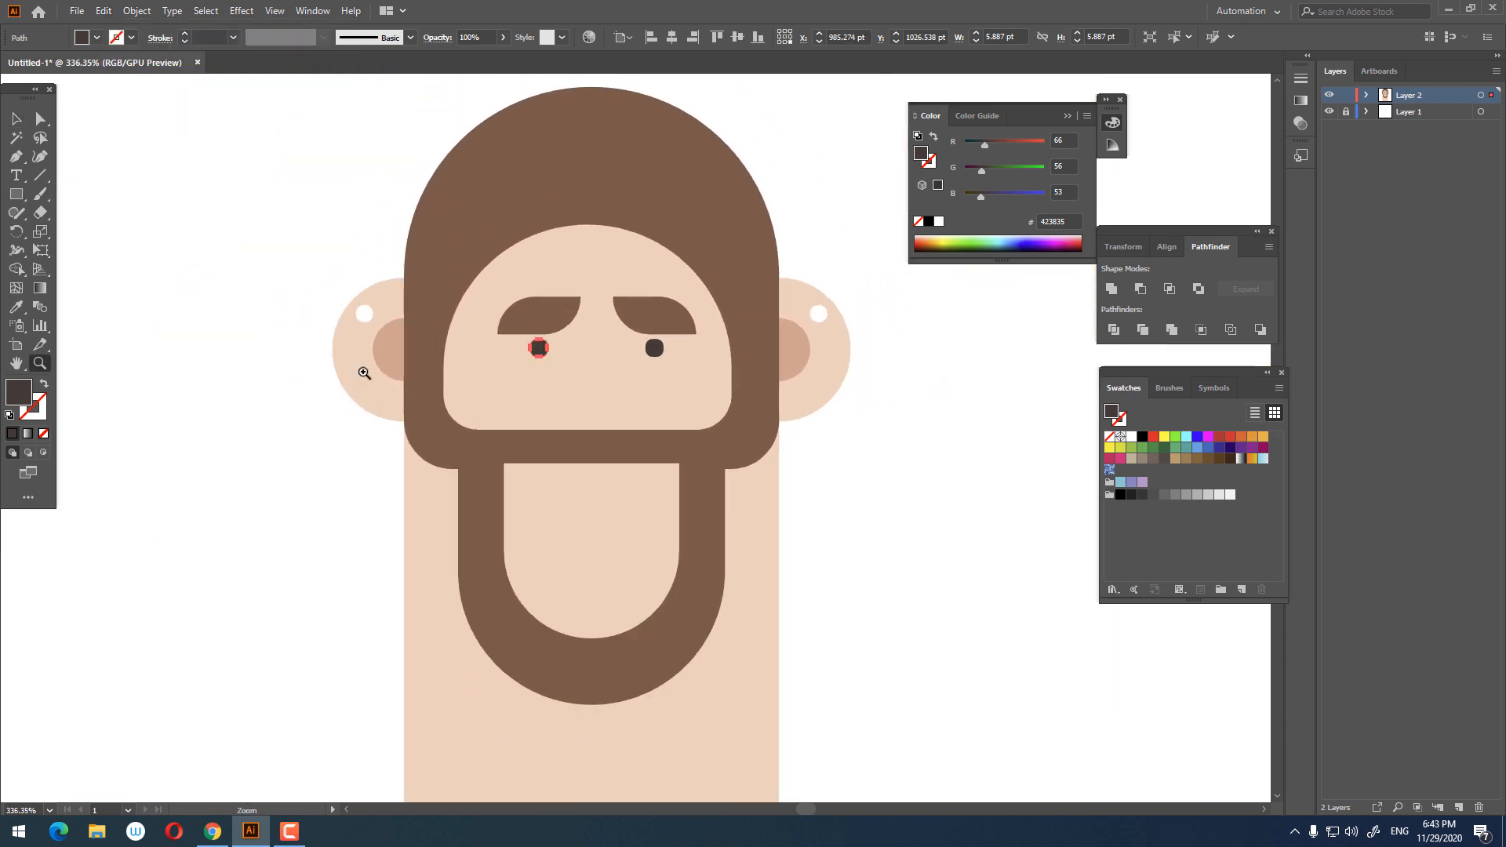
Step: Draw a skin-coloured rectangle about 19.4 x 30.3 pt between the eyes and round its bottom corners into a nose
{"action": "scroll", "coordinate": [619, 408], "scroll_direction": "up", "scroll_amount": 2}
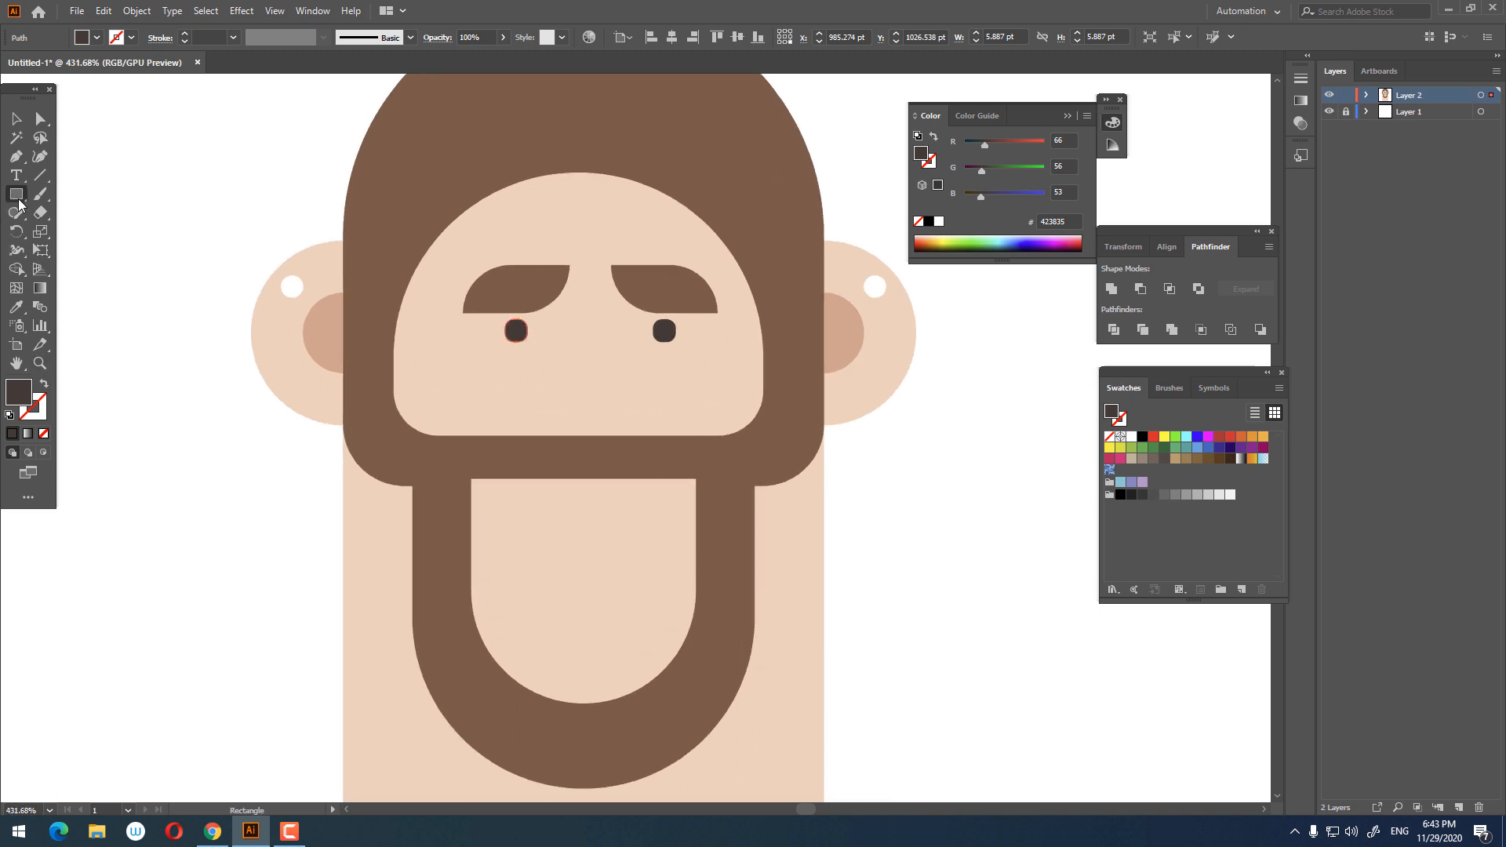
{"action": "mouse_move", "coordinate": [589, 380]}
{"action": "left_mouse_down"}
{"action": "mouse_move", "coordinate": [632, 457]}
{"action": "mouse_move", "coordinate": [631, 435]}
{"action": "left_mouse_up"}
{"action": "key", "text": "i"}
{"action": "left_click", "coordinate": [615, 578]}
{"action": "key", "text": "z"}
{"action": "key", "text": "a"}
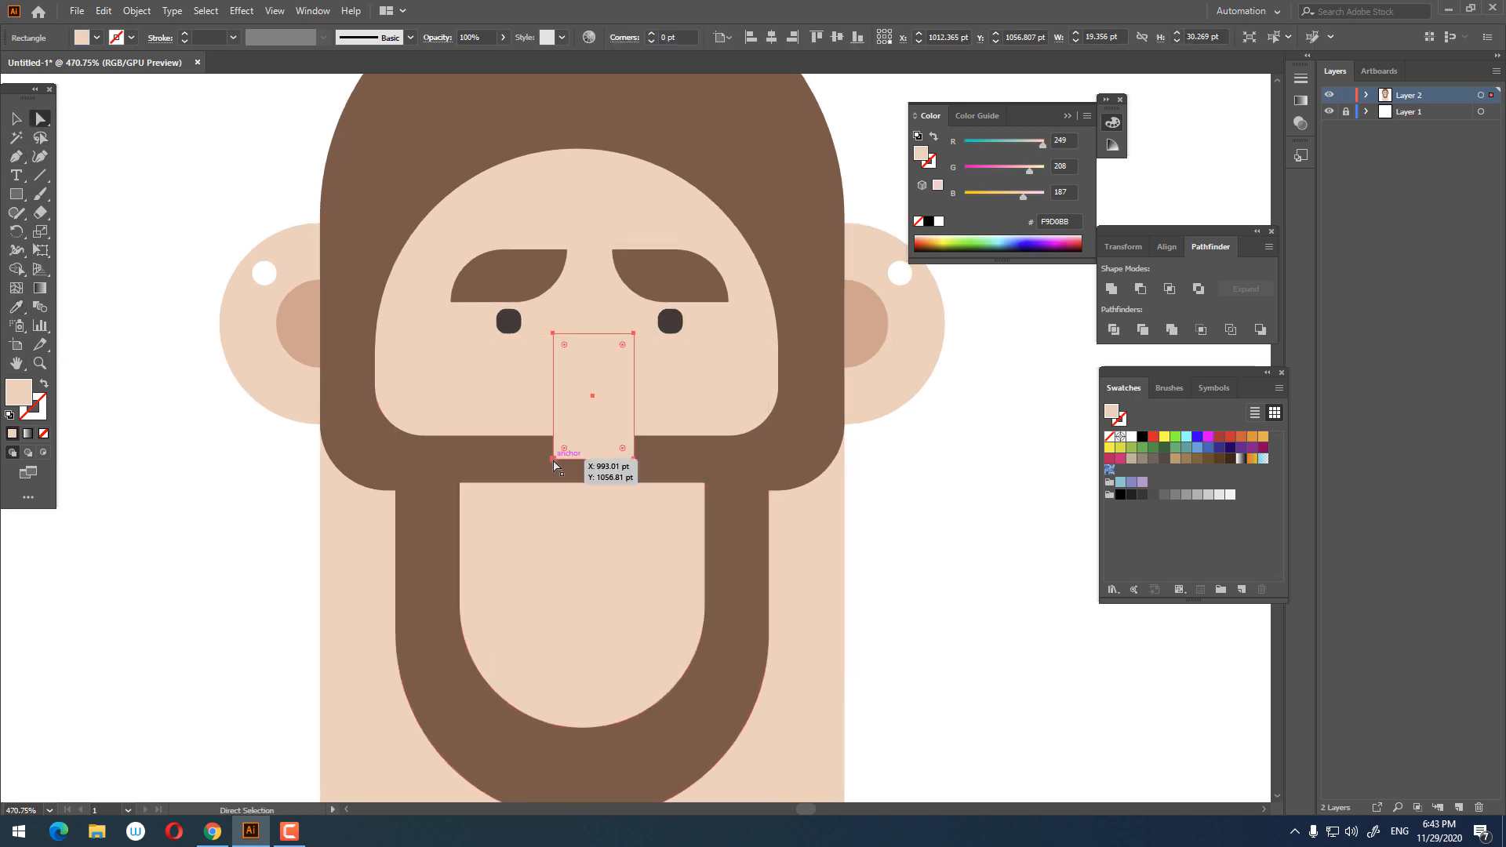
{"action": "left_click", "coordinate": [553, 462]}
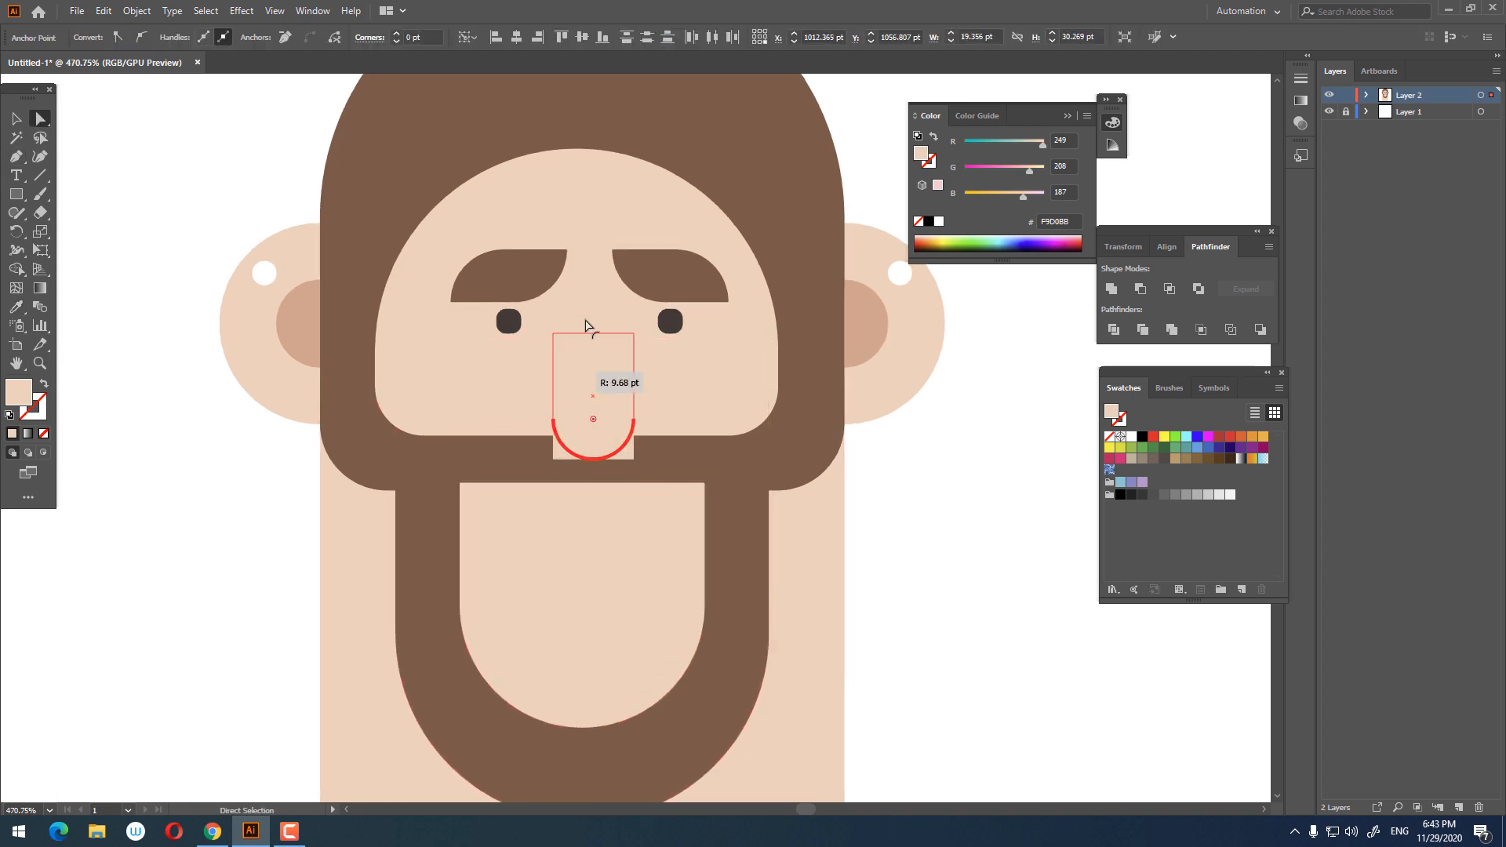
{"action": "left_click_drag", "start_coordinate": [587, 324], "coordinate": [586, 325]}
{"action": "scroll", "coordinate": [586, 324], "scroll_direction": "down", "scroll_amount": 4, "text": "alt"}
{"action": "left_click", "coordinate": [18, 119]}
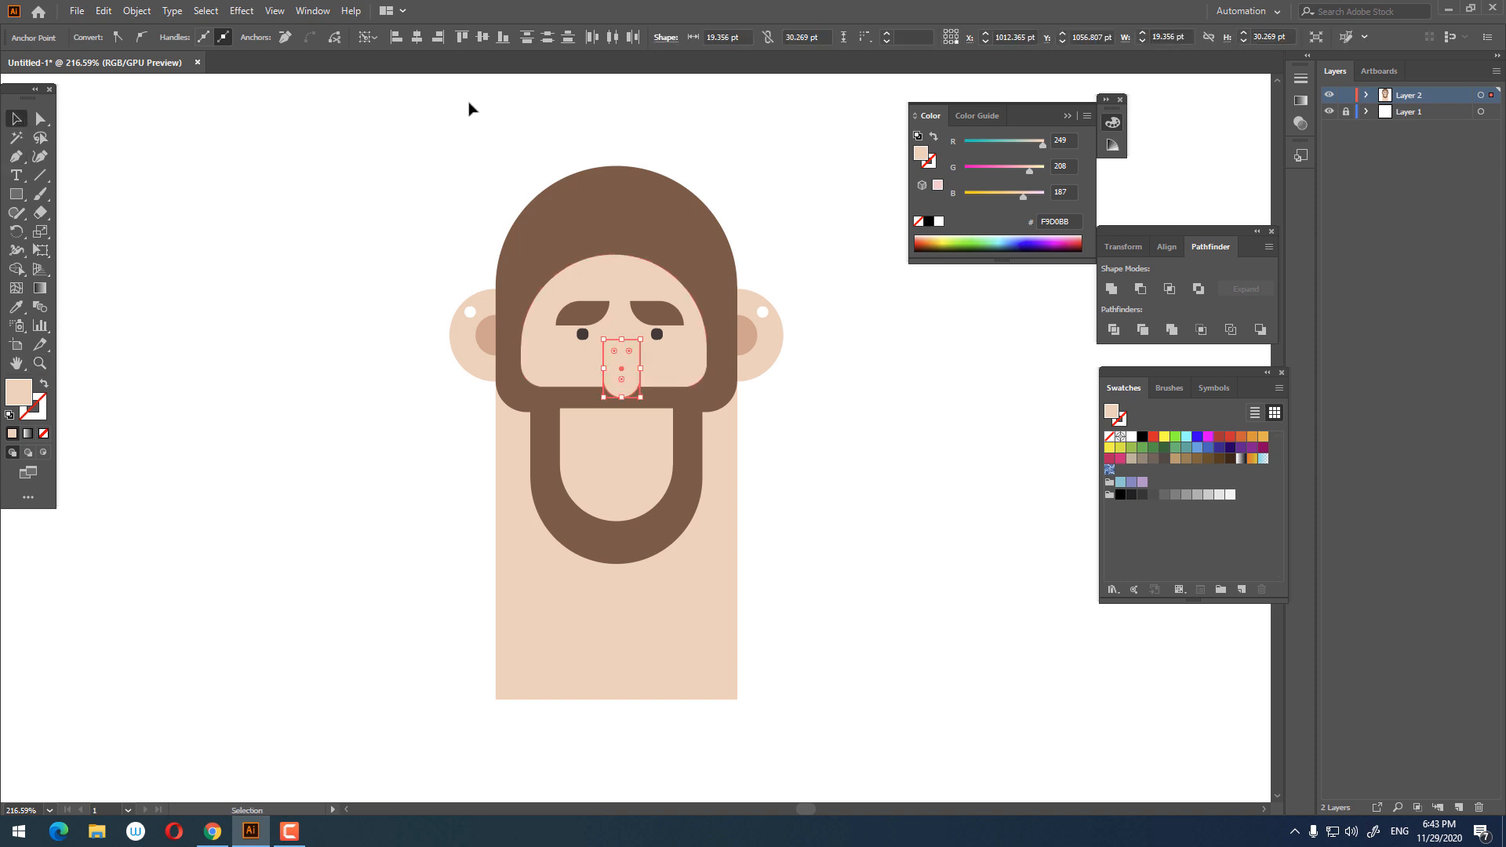
Step: Draw a rectangle about 44.7 x 39.2 pt on the forehead and fill it with the hair's brown
{"action": "left_click", "coordinate": [875, 447]}
{"action": "key", "text": "z"}
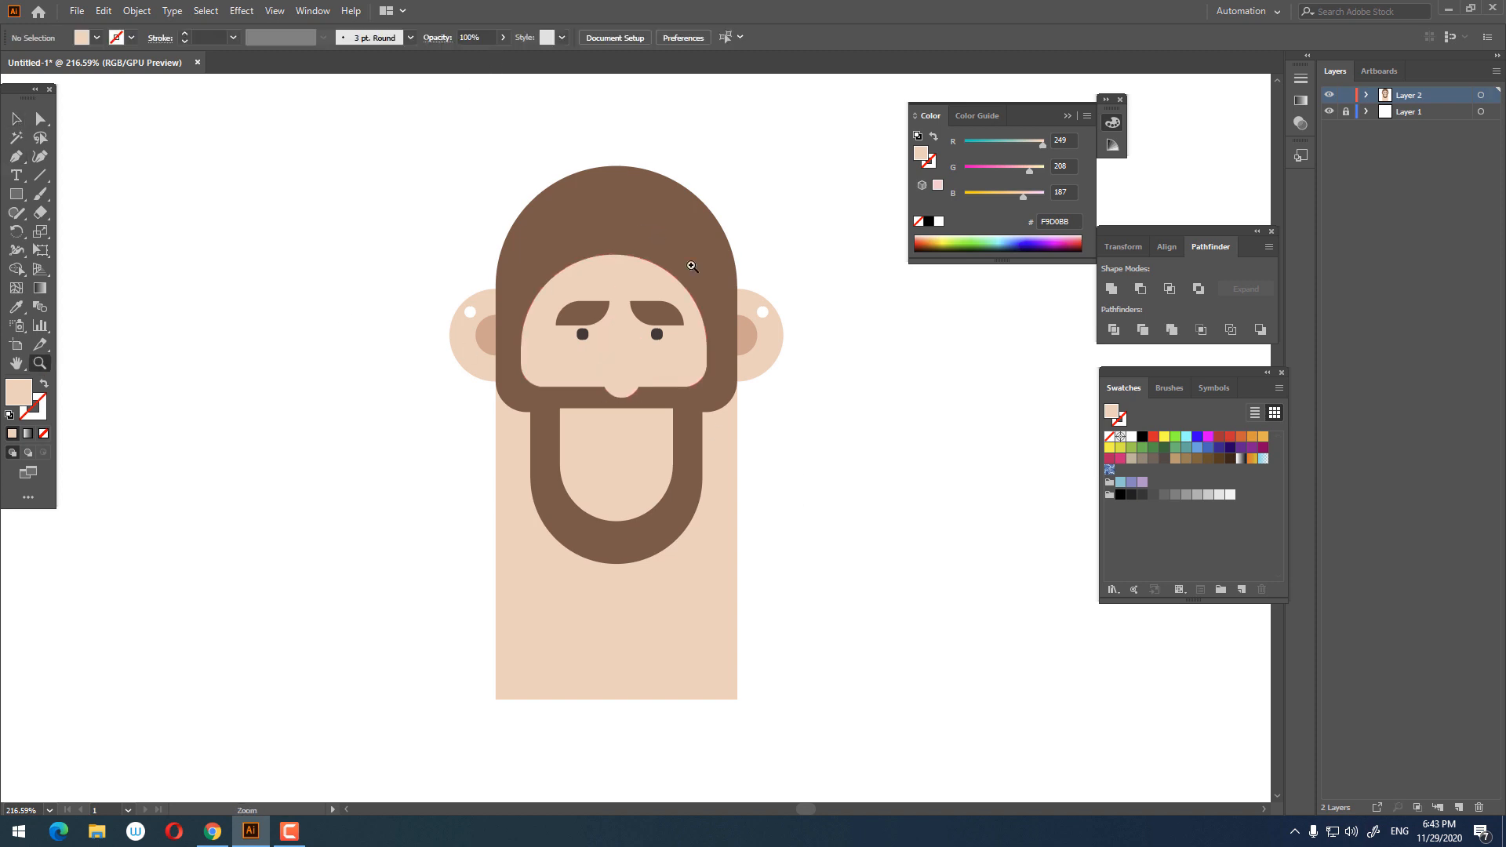
{"action": "left_click", "coordinate": [656, 233]}
{"action": "mouse_move", "coordinate": [461, 202]}
{"action": "left_mouse_down"}
{"action": "mouse_move", "coordinate": [714, 296]}
{"action": "mouse_move", "coordinate": [601, 324]}
{"action": "left_mouse_up"}
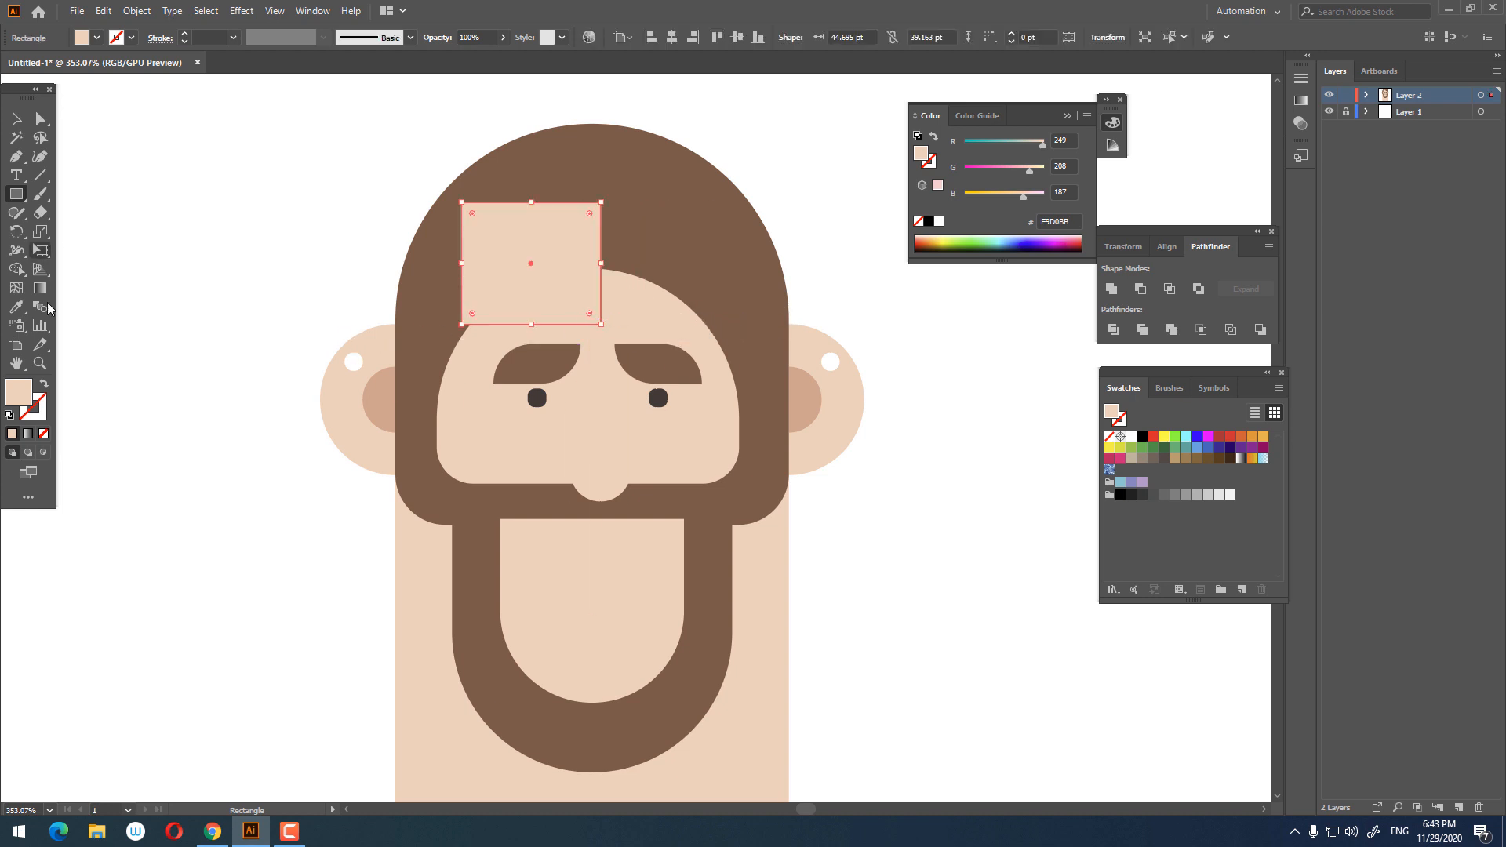
{"action": "left_click", "coordinate": [17, 326]}
{"action": "left_click", "coordinate": [417, 208]}
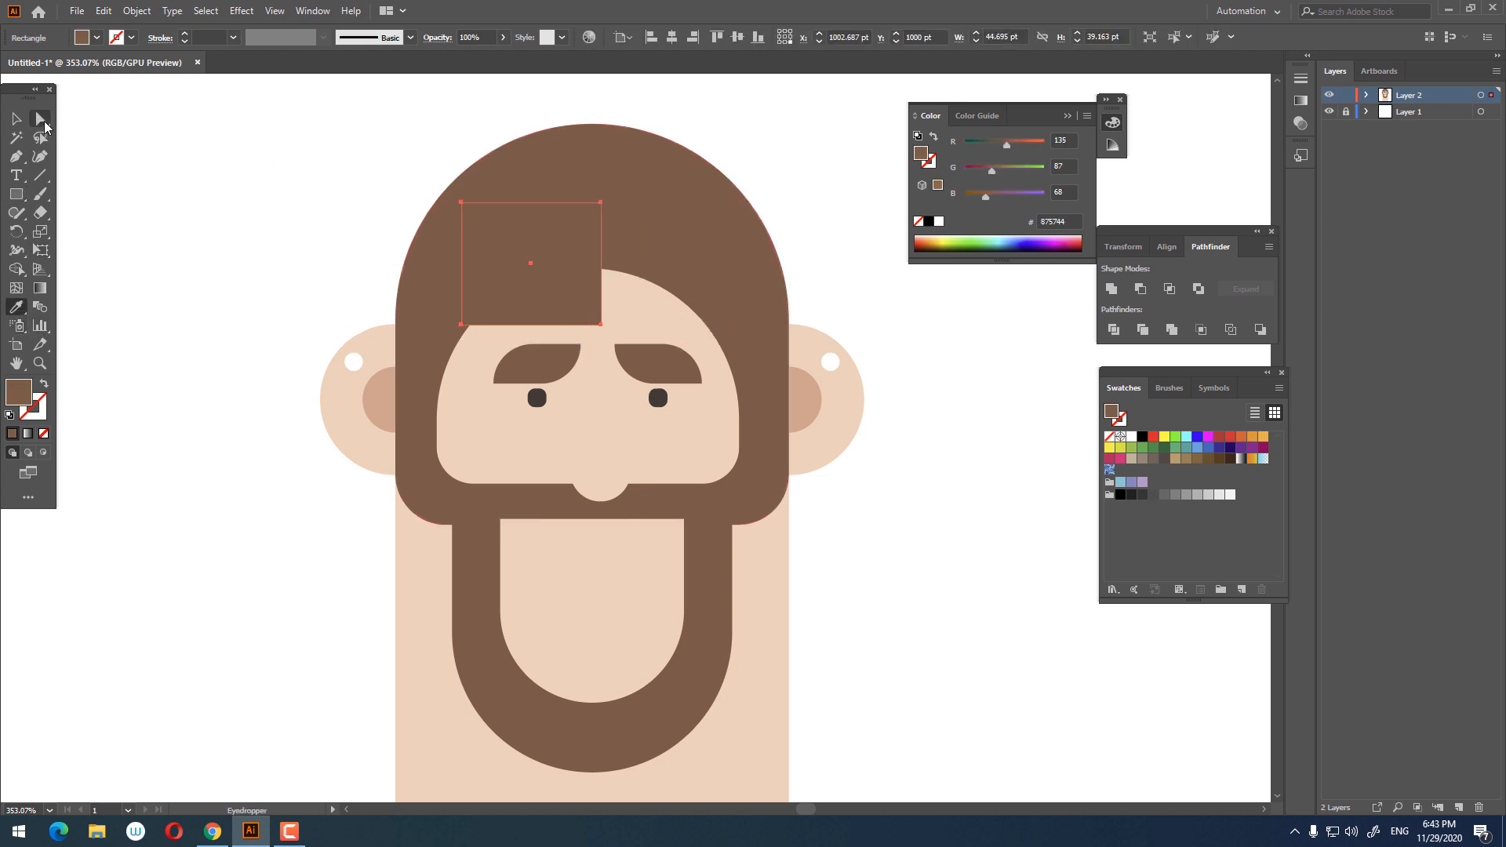
Step: Round two opposite corners of the forehead rectangle into a leaf shape and rotate it as a hair lock
{"action": "left_click", "coordinate": [43, 121]}
{"action": "left_click_drag", "start_coordinate": [589, 313], "coordinate": [498, 224]}
{"action": "key", "text": "v"}
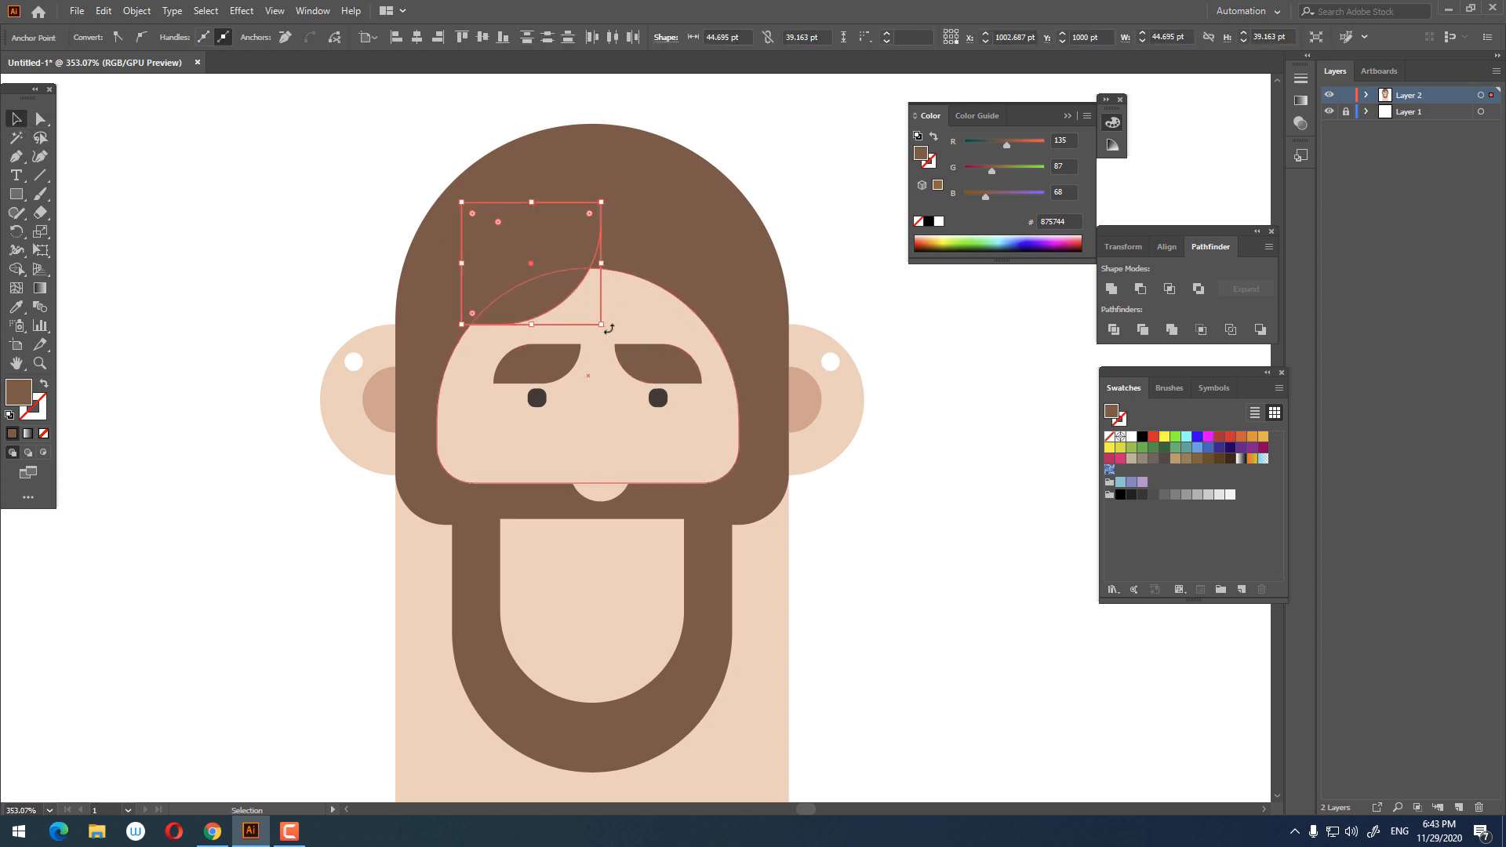
{"action": "left_click_drag", "start_coordinate": [652, 278], "coordinate": [659, 286]}
{"action": "left_click", "coordinate": [1002, 706]}
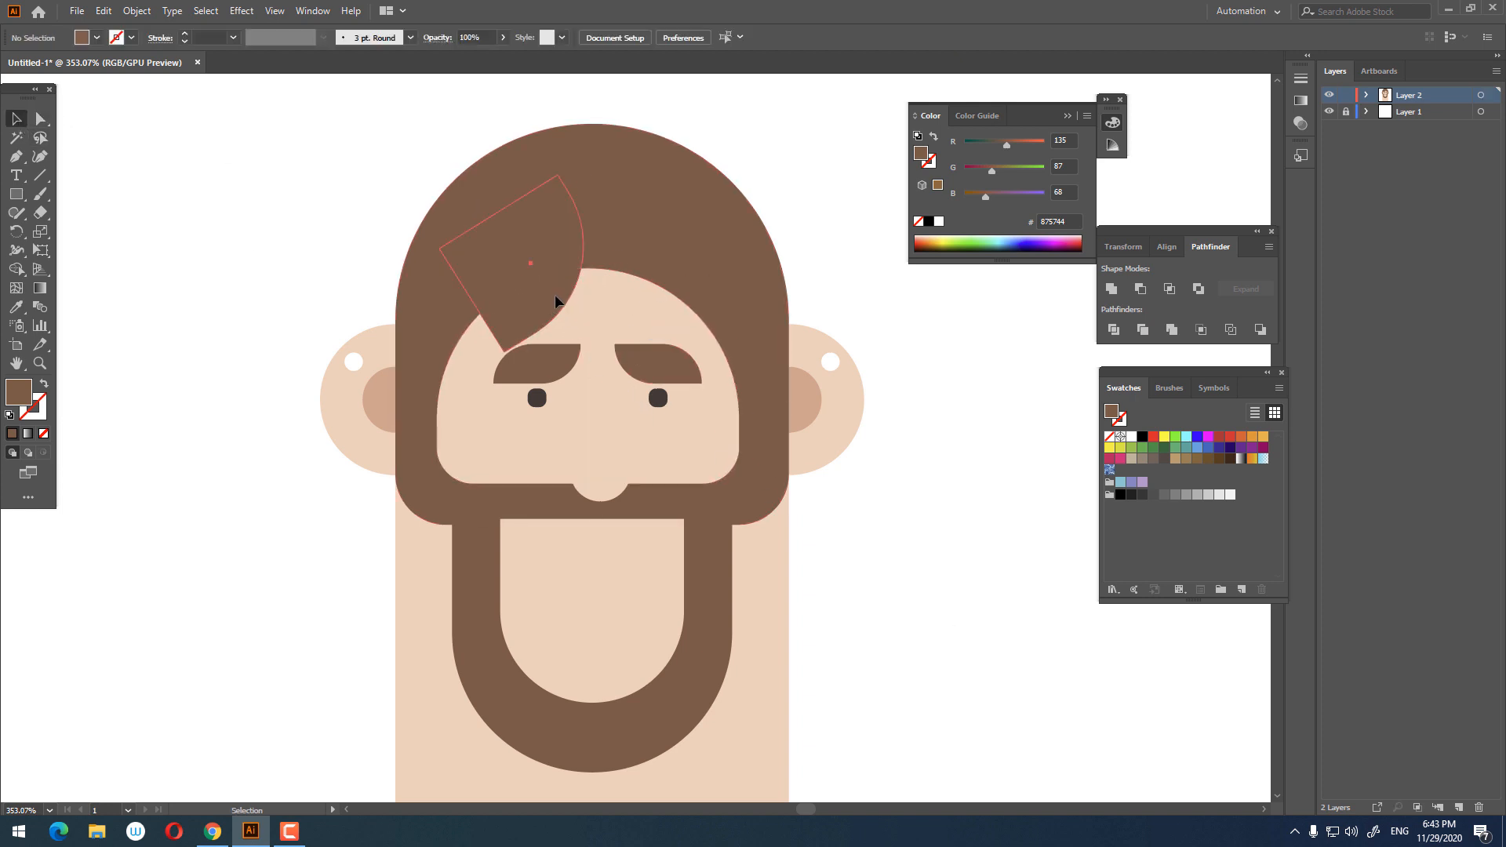
Step: Reselect the hair lock and round its other corner further
{"action": "left_click", "coordinate": [558, 309]}
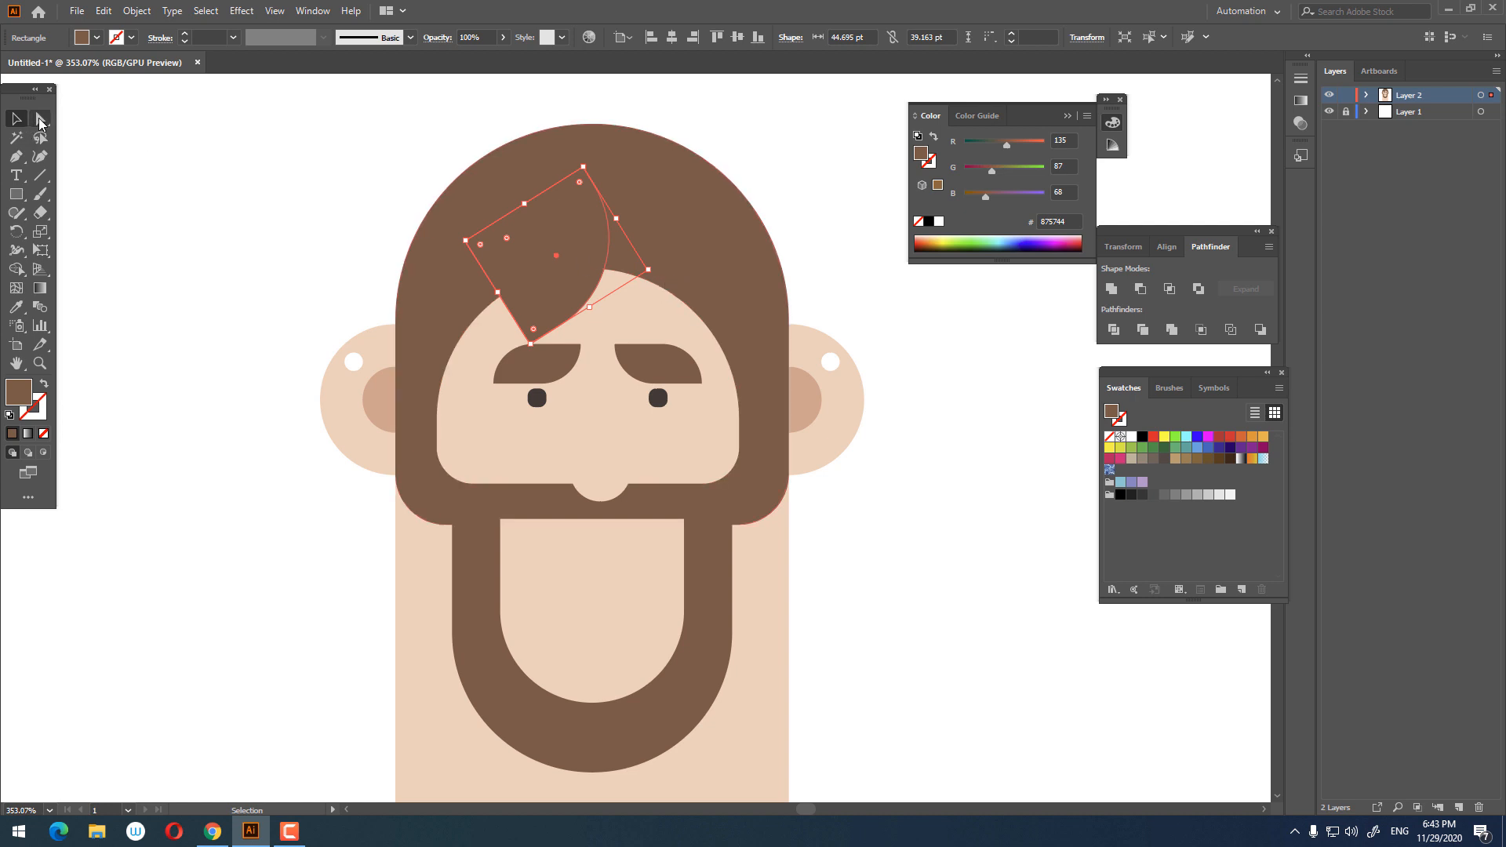
{"action": "left_click", "coordinate": [41, 120]}
{"action": "left_click", "coordinate": [466, 243]}
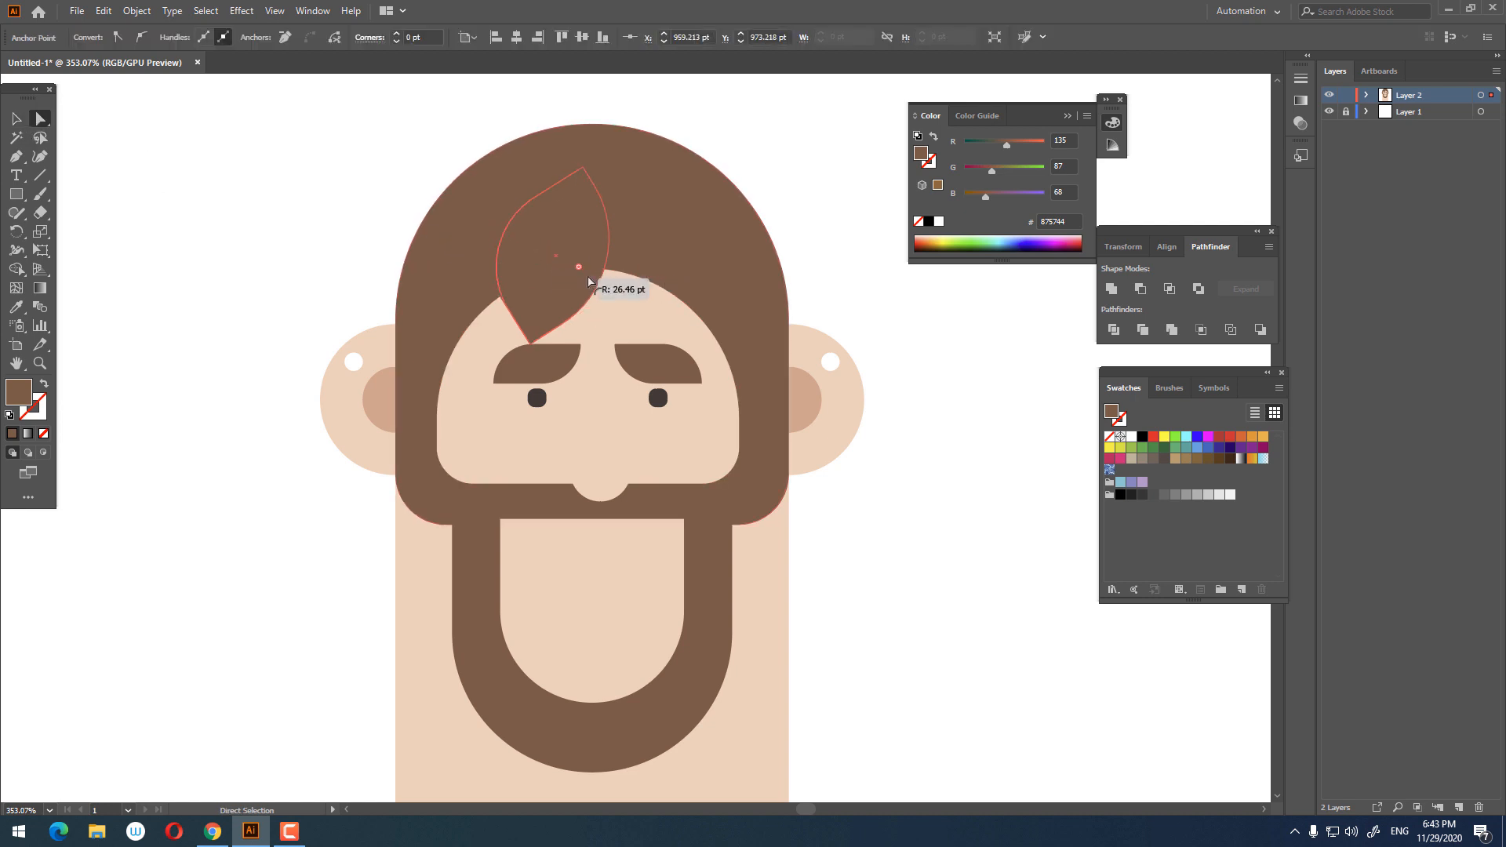
{"action": "left_click_drag", "start_coordinate": [612, 282], "coordinate": [668, 302]}
{"action": "left_click", "coordinate": [16, 122]}
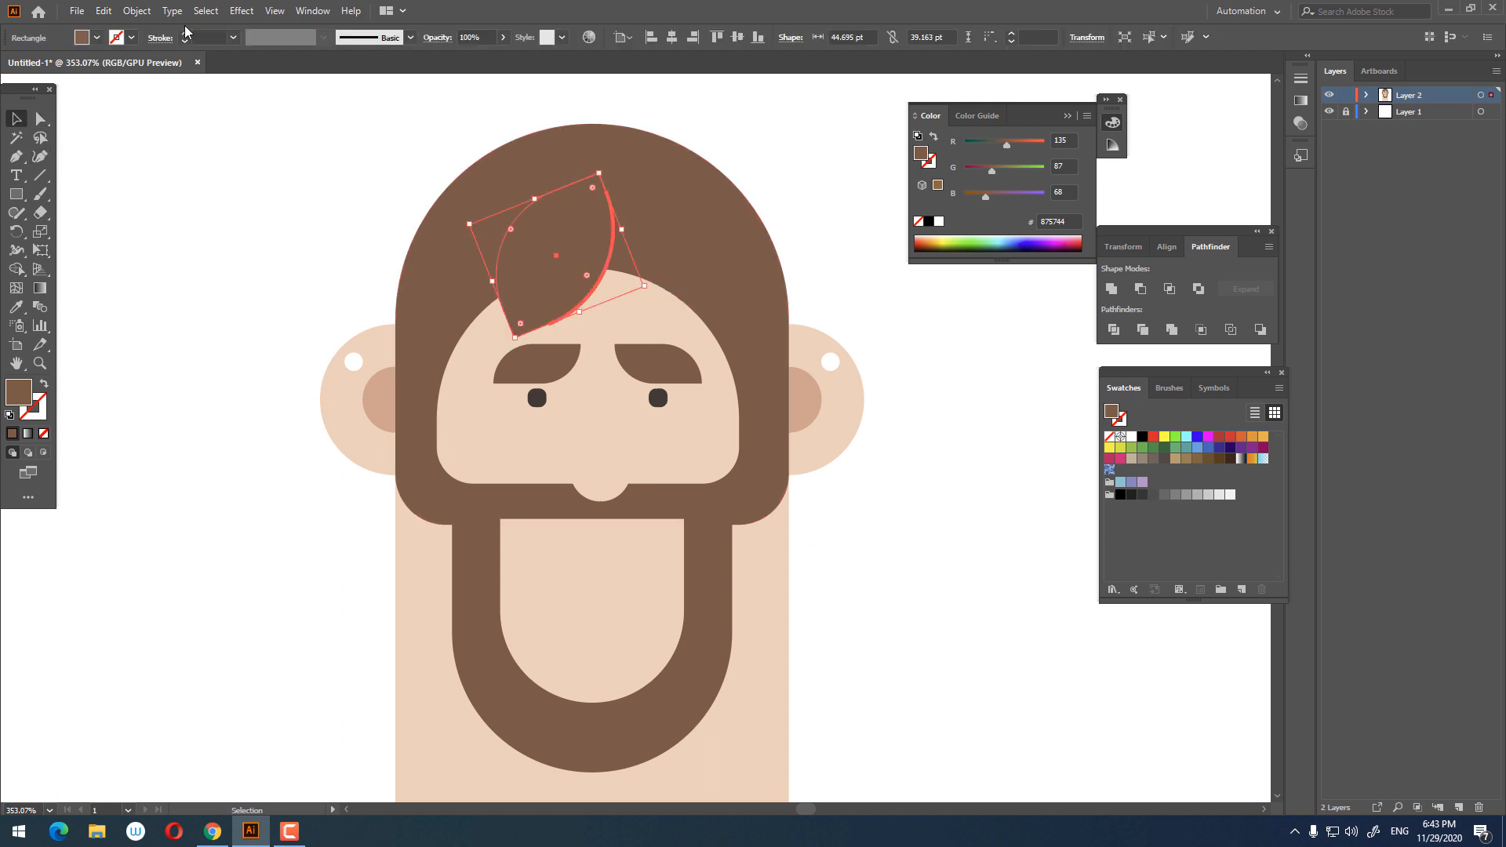
Step: Cut the hair lock and paste it in front twice, moving the second copy to the right
{"action": "left_click", "coordinate": [103, 10]}
{"action": "left_click", "coordinate": [137, 69]}
{"action": "left_click", "coordinate": [103, 10]}
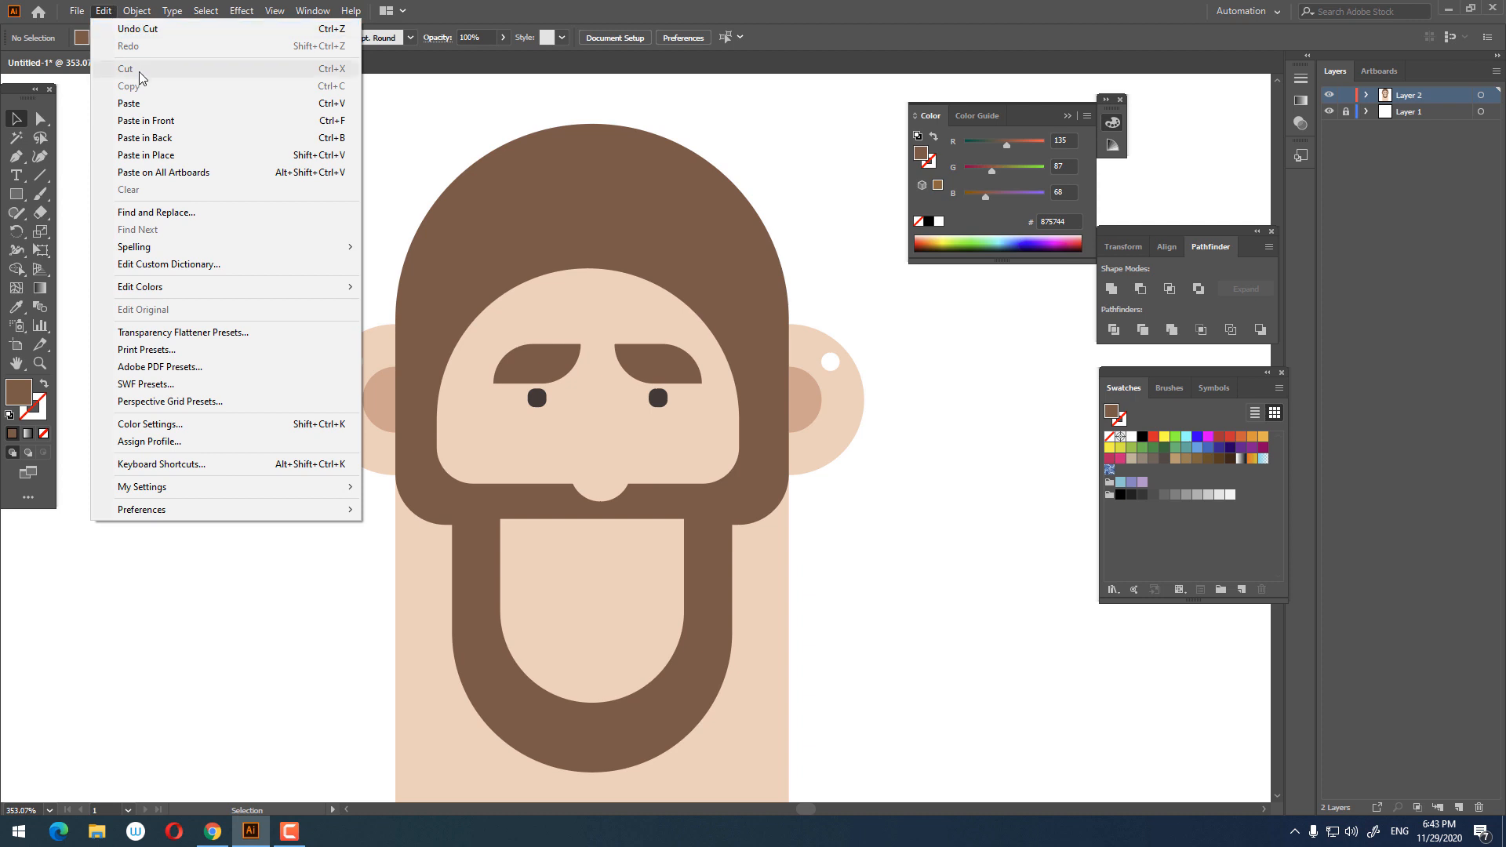
{"action": "left_click", "coordinate": [133, 120]}
{"action": "left_click", "coordinate": [103, 10]}
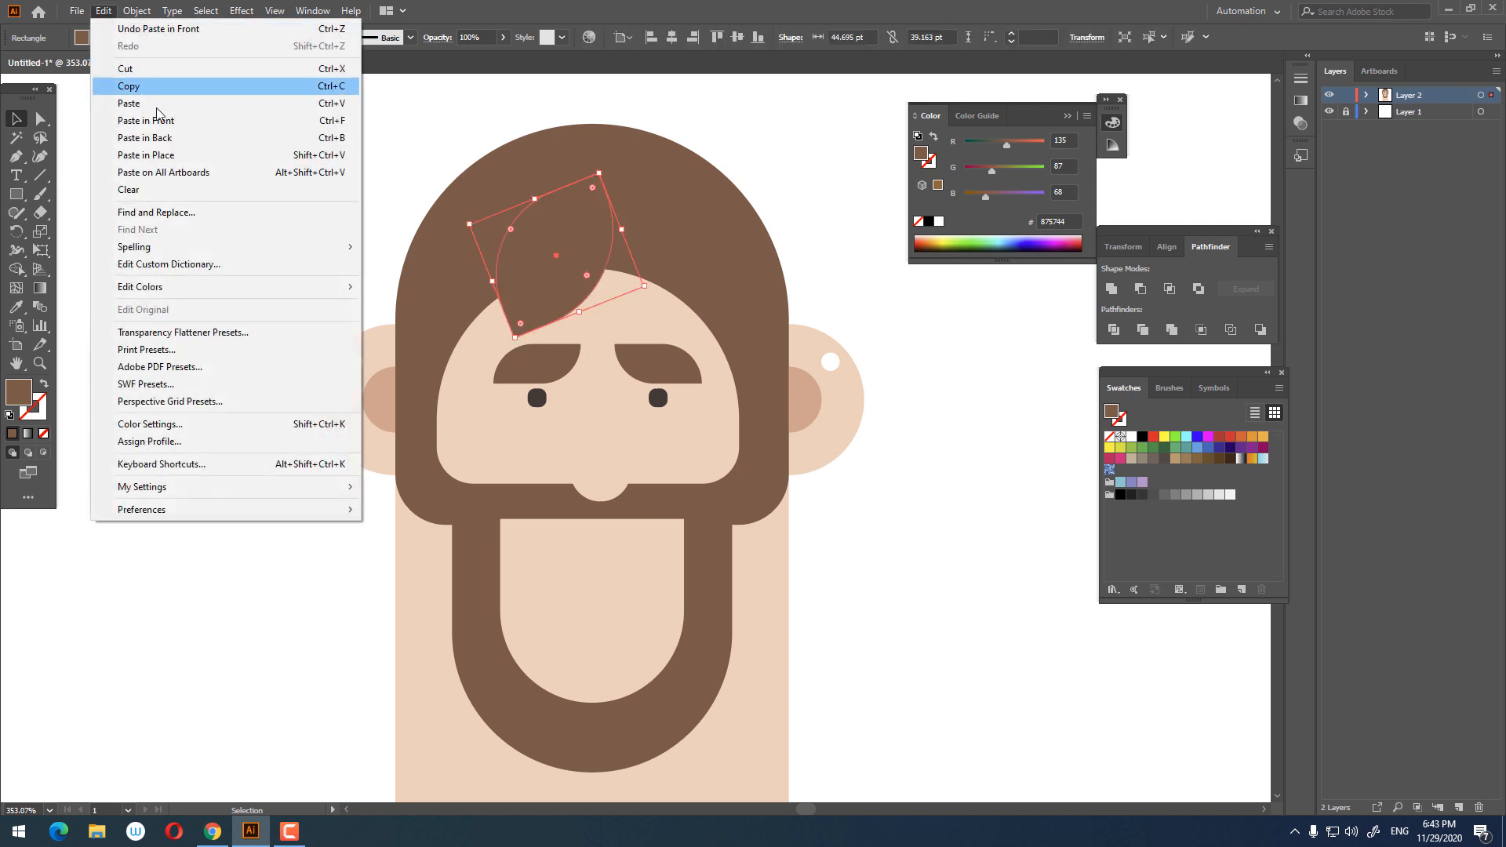
{"action": "left_click", "coordinate": [133, 120]}
{"action": "left_click_drag", "start_coordinate": [573, 249], "coordinate": [640, 249]}
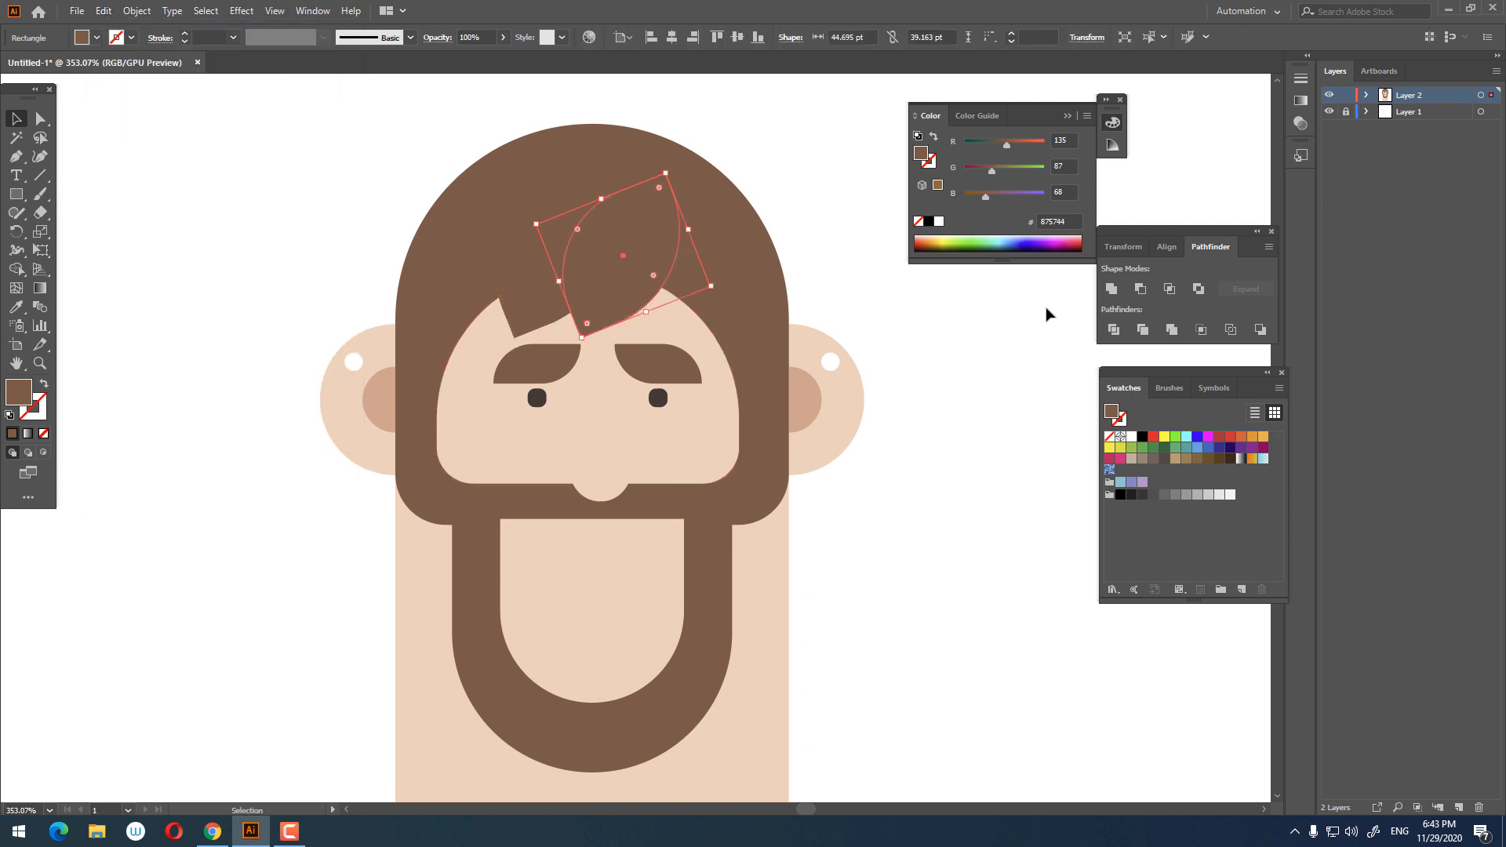
Step: Apply Unite to the right hair lock and shift a copy of it slightly up and to the right
{"action": "left_click", "coordinate": [1114, 294]}
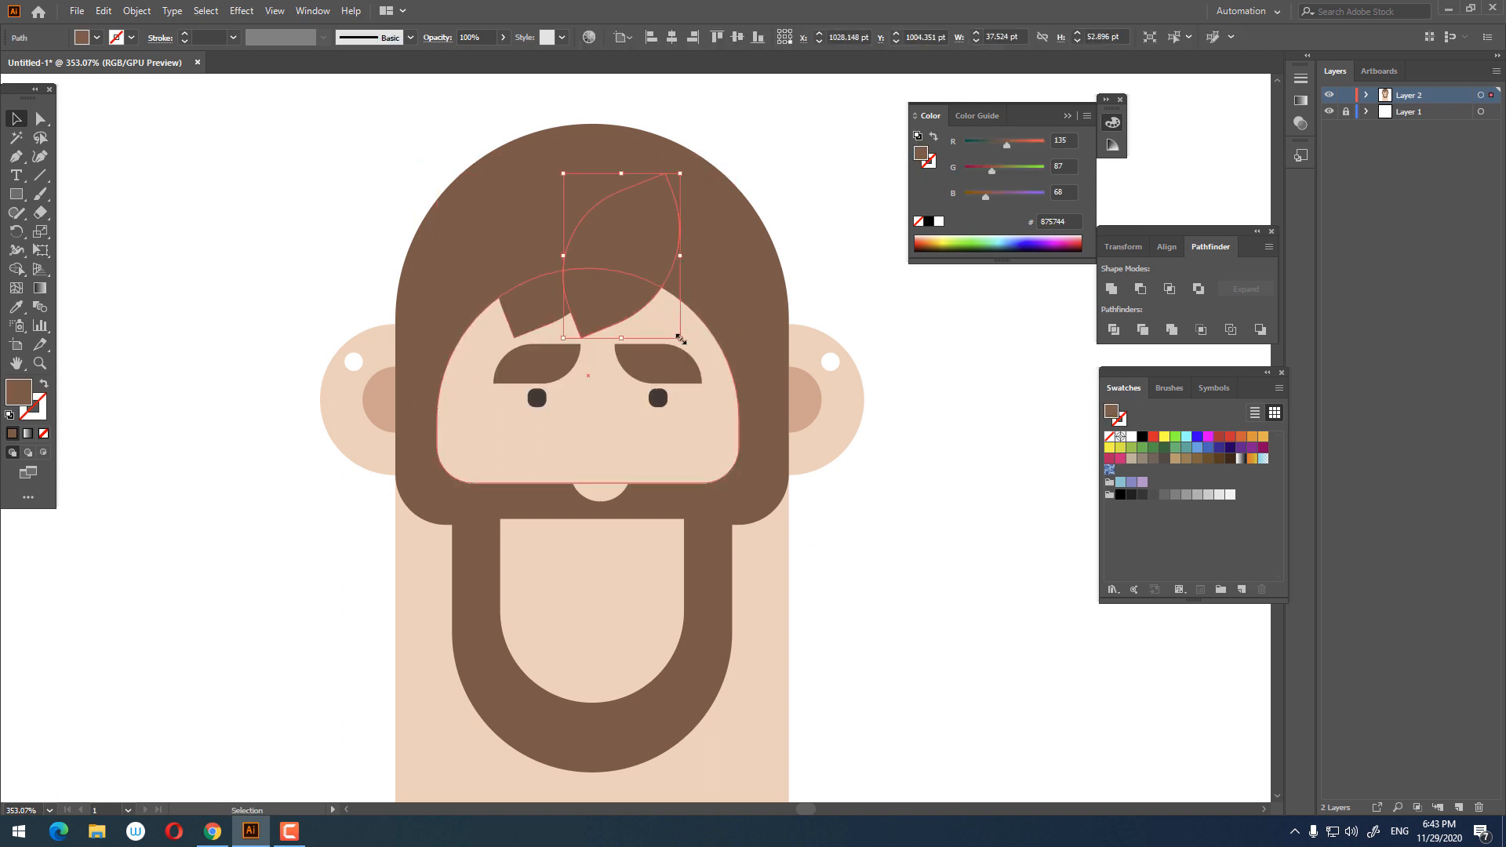
{"action": "left_click_drag", "start_coordinate": [680, 339], "coordinate": [702, 279]}
{"action": "left_click", "coordinate": [998, 578]}
{"action": "key", "text": "z"}
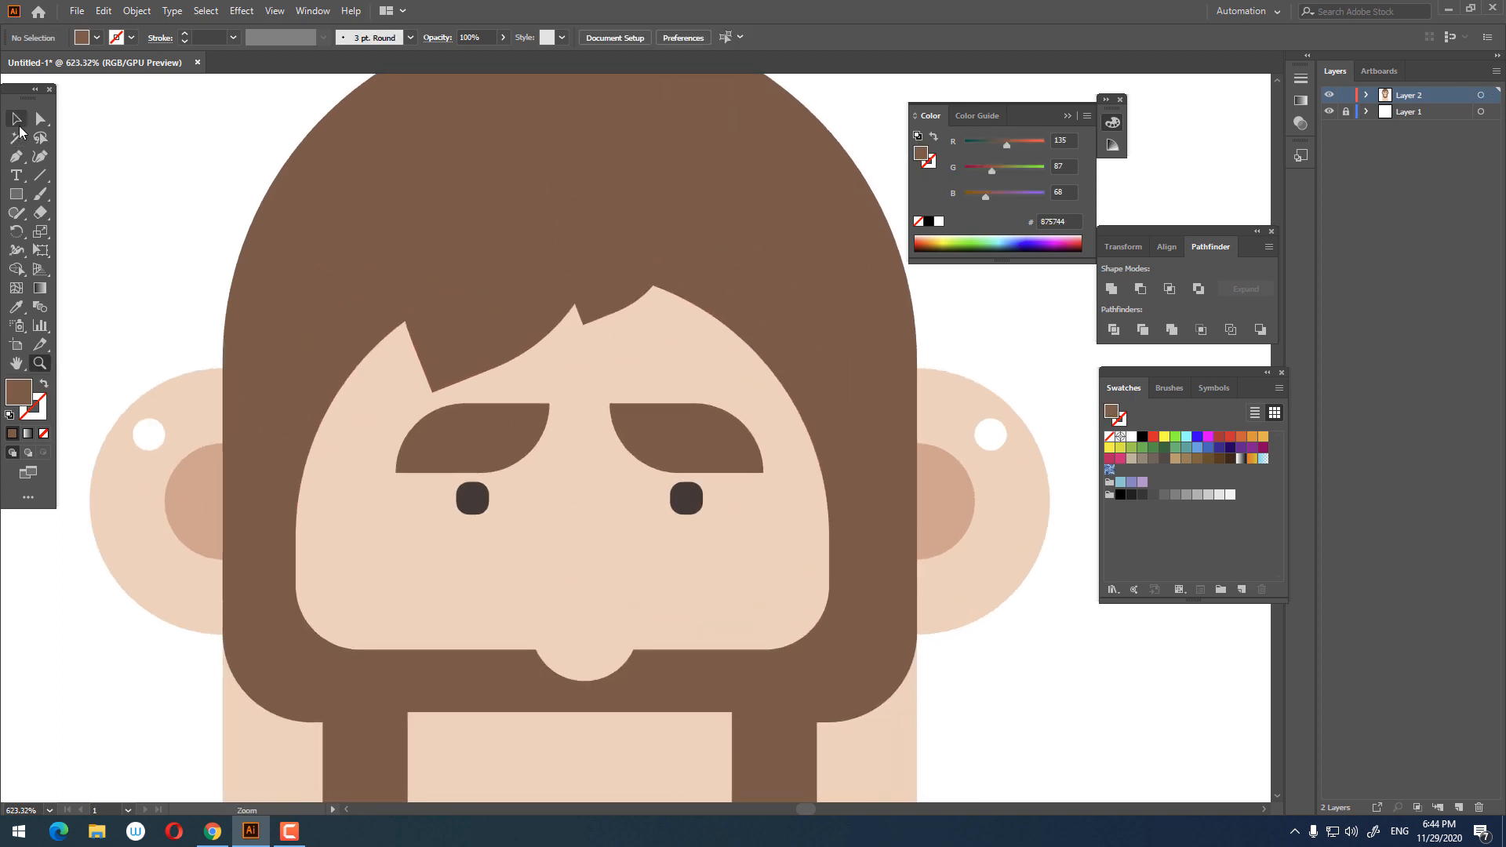
Step: Select the hair locks and scale them down slightly
{"action": "left_click", "coordinate": [517, 345]}
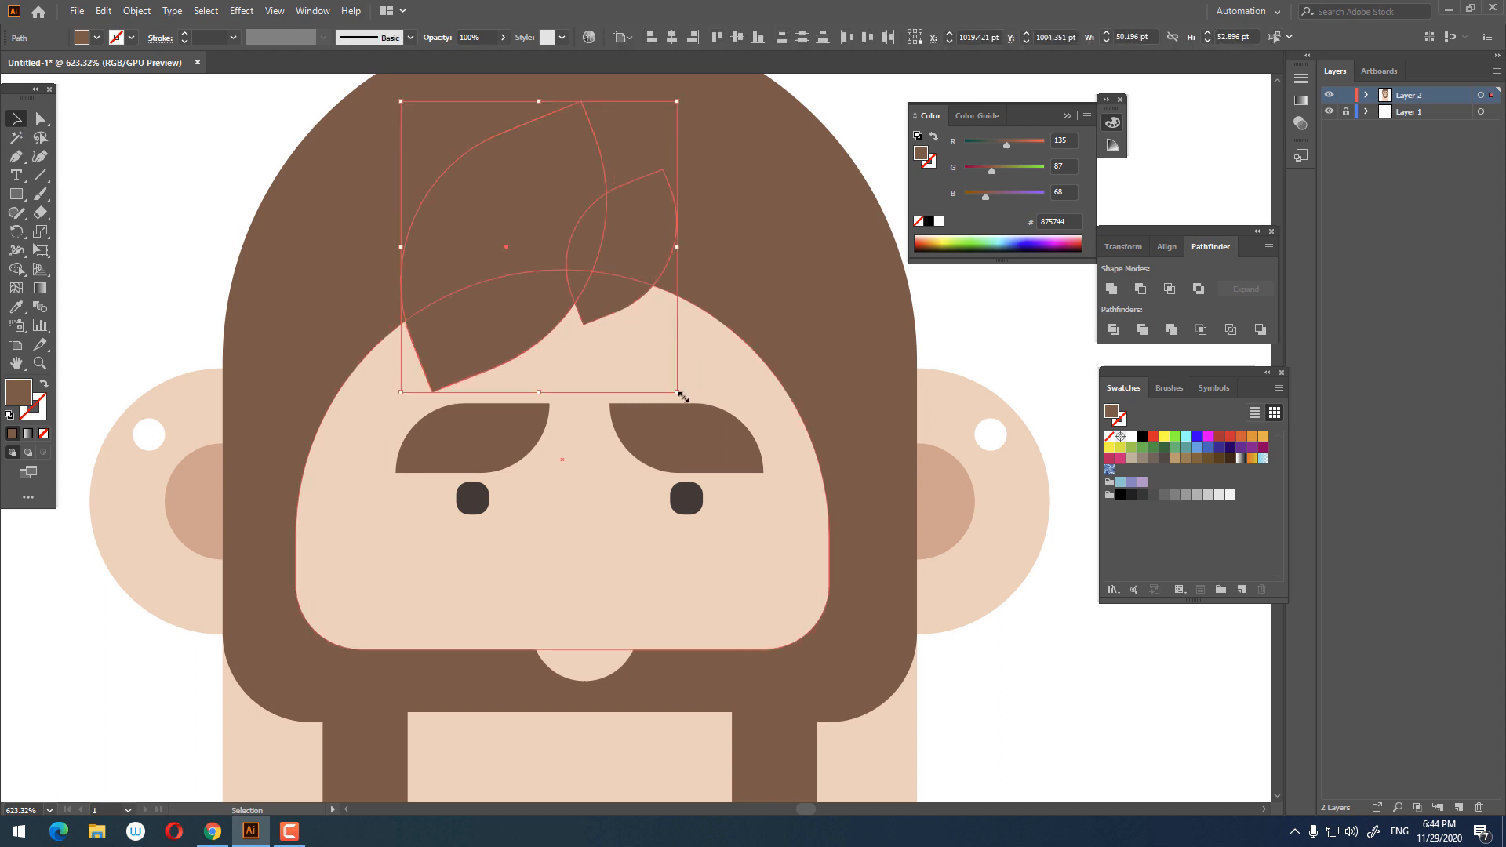
{"action": "left_click_drag", "start_coordinate": [688, 399], "coordinate": [668, 414]}
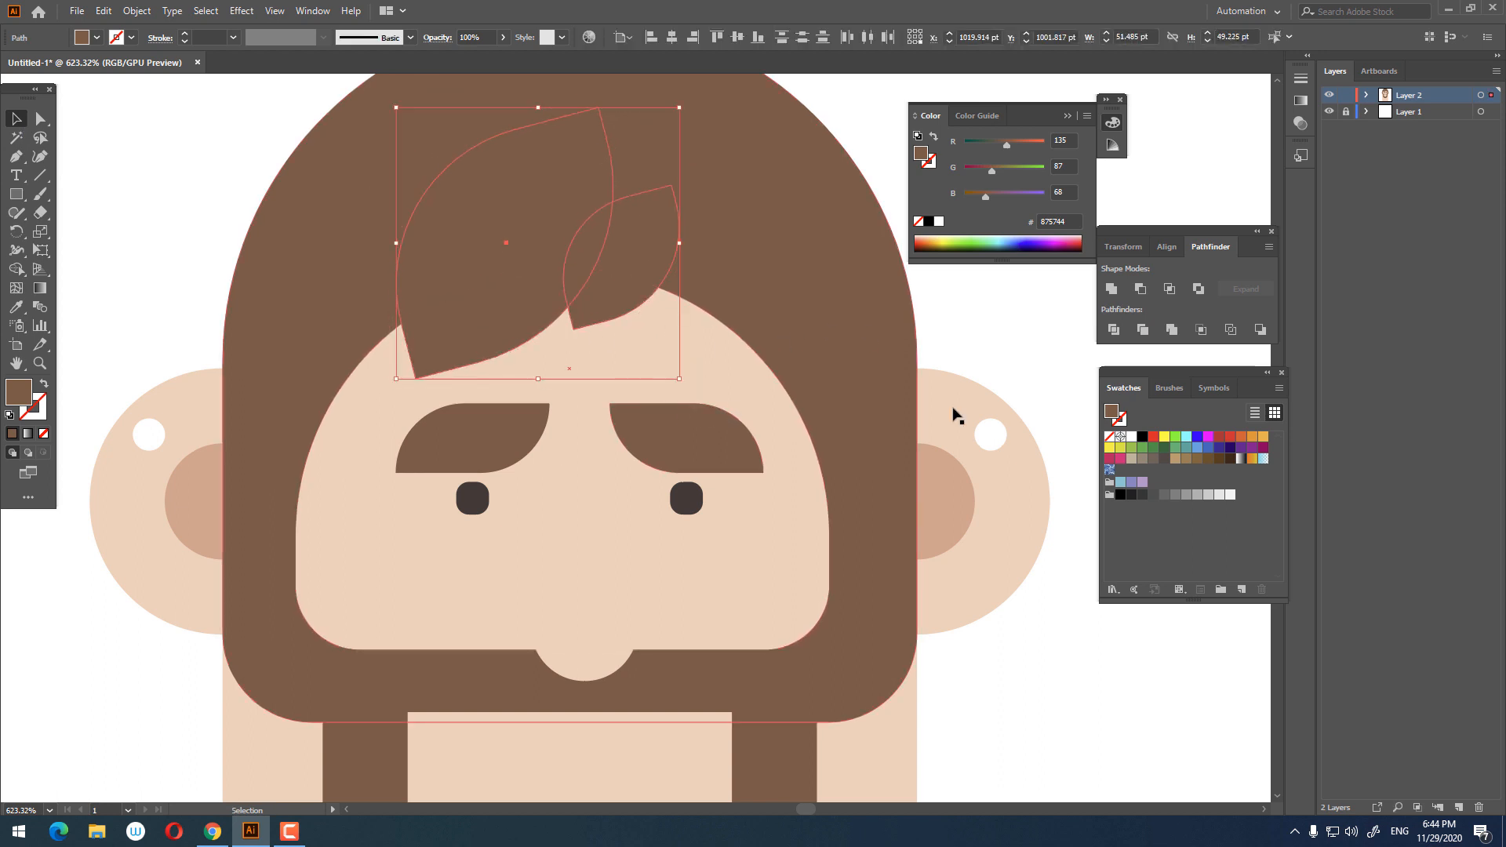
{"action": "left_click", "coordinate": [984, 342]}
Step: Rotate the right hair lock slightly
{"action": "left_click", "coordinate": [641, 294]}
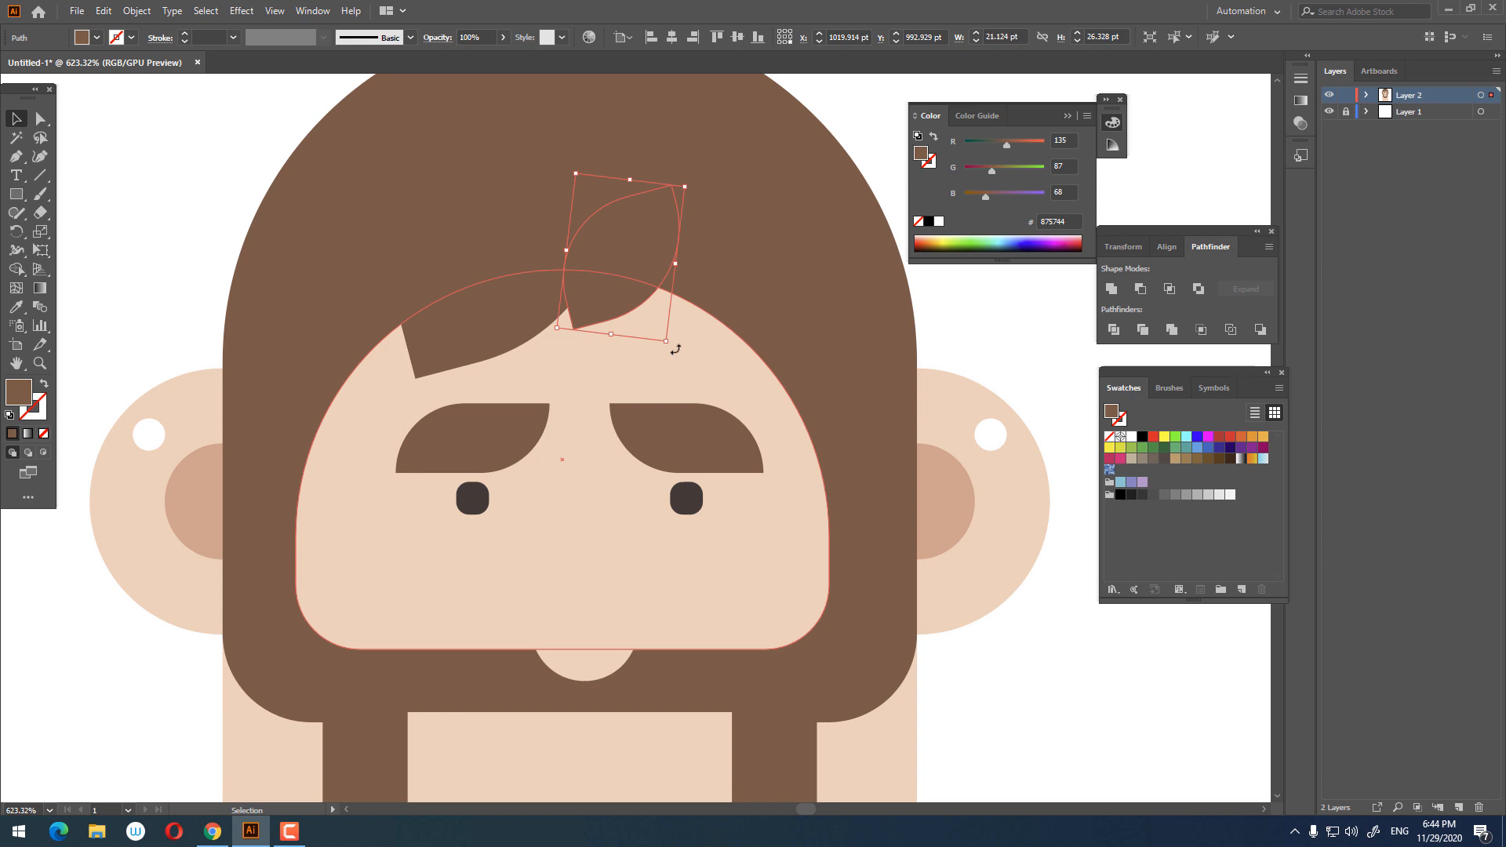
{"action": "left_click_drag", "start_coordinate": [676, 349], "coordinate": [684, 345]}
{"action": "left_click", "coordinate": [944, 324]}
{"action": "key", "text": "z"}
{"action": "left_click_drag", "start_coordinate": [944, 324], "coordinate": [651, 373]}
{"action": "left_click_drag", "start_coordinate": [651, 373], "coordinate": [761, 408]}
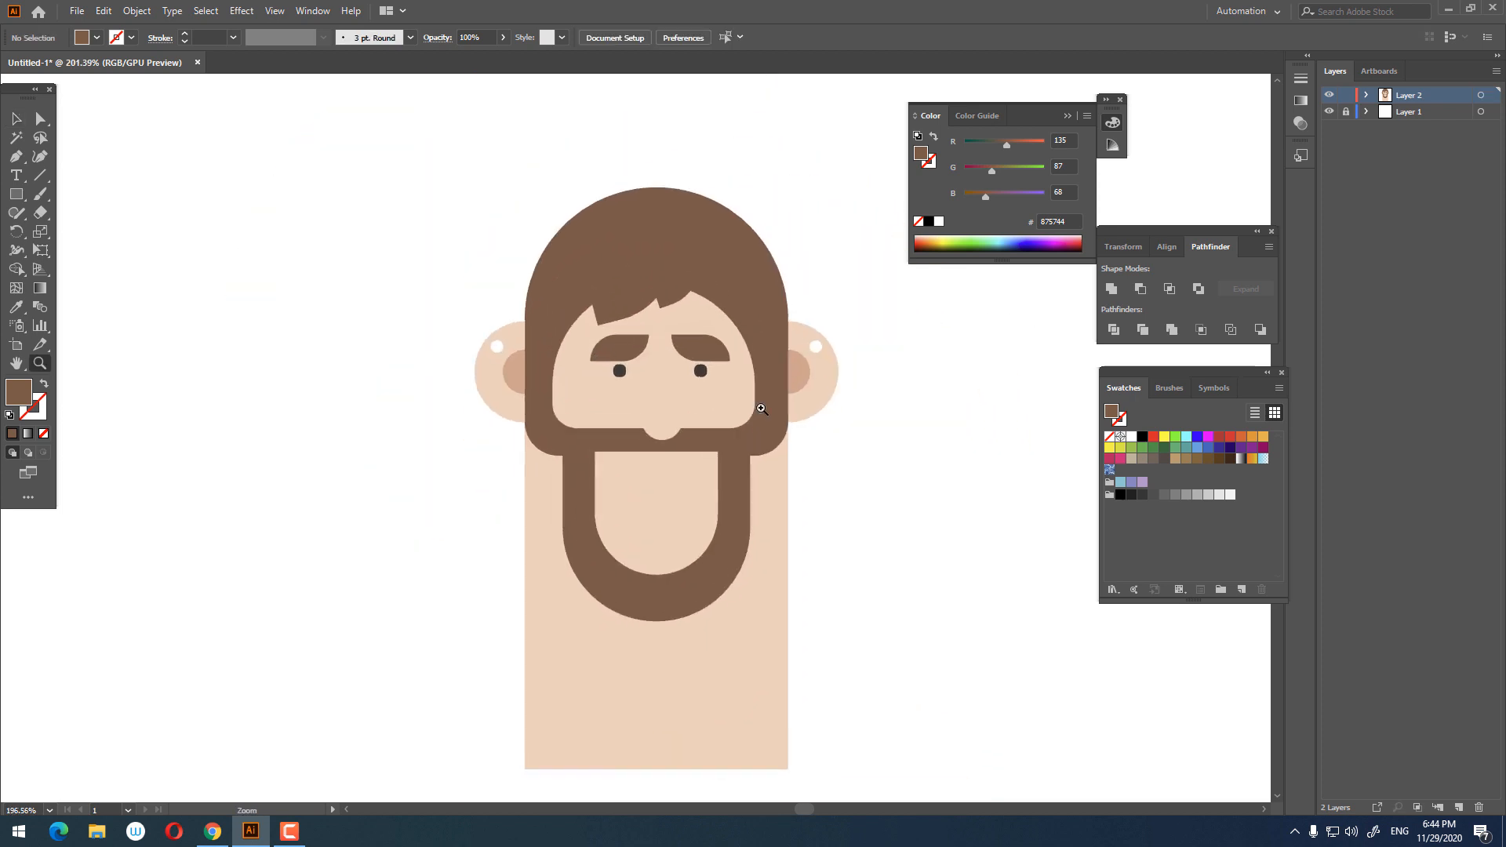
Step: Select the nose and nudge its lower right corner slightly
{"action": "left_click_drag", "start_coordinate": [695, 323], "coordinate": [793, 387]}
{"action": "left_click_drag", "start_coordinate": [604, 456], "coordinate": [676, 445]}
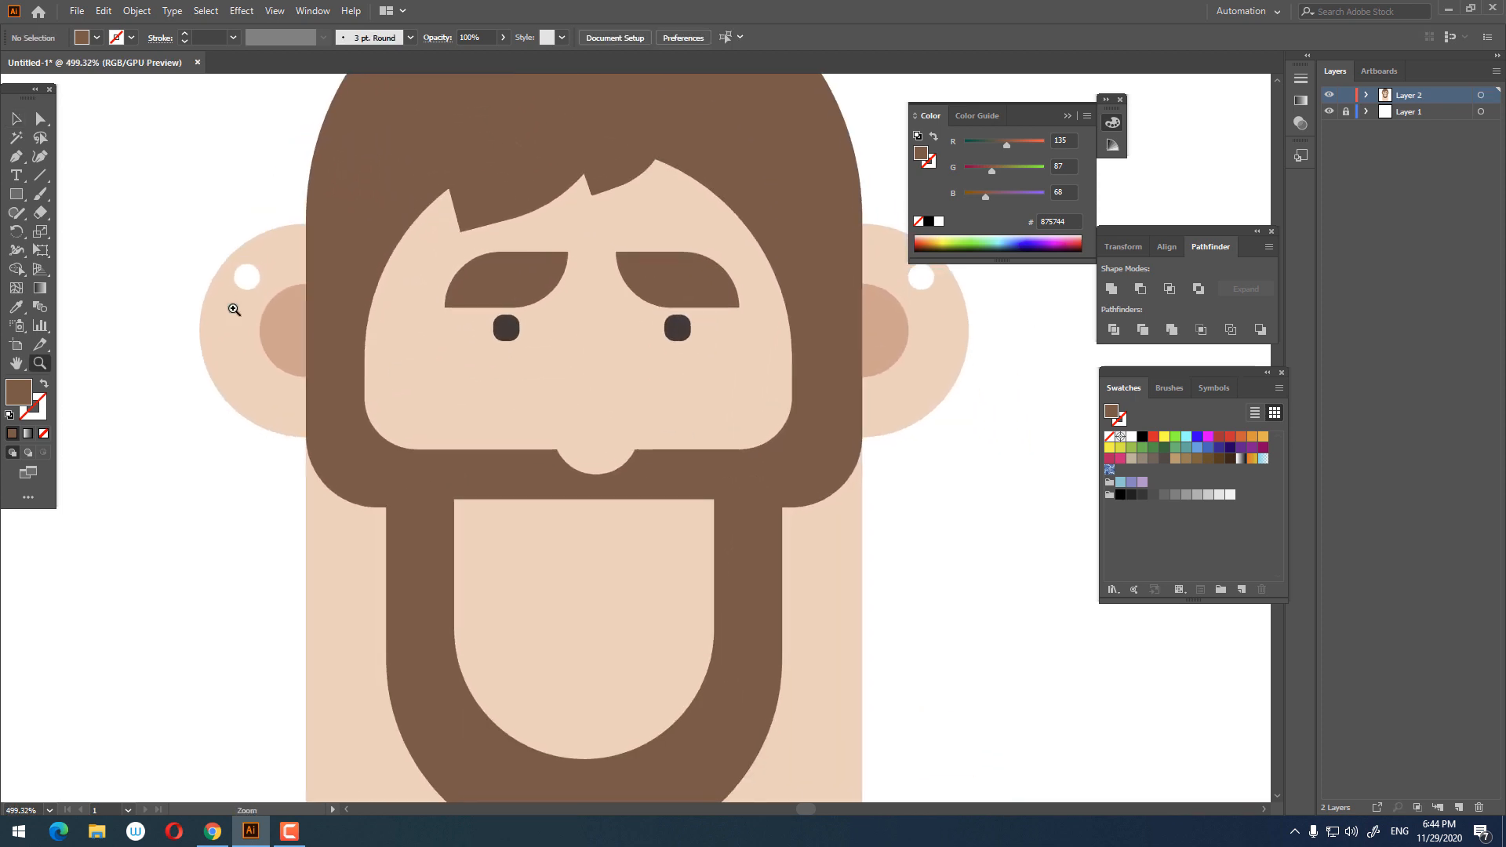
{"action": "left_click", "coordinate": [23, 127]}
{"action": "left_click", "coordinate": [604, 445]}
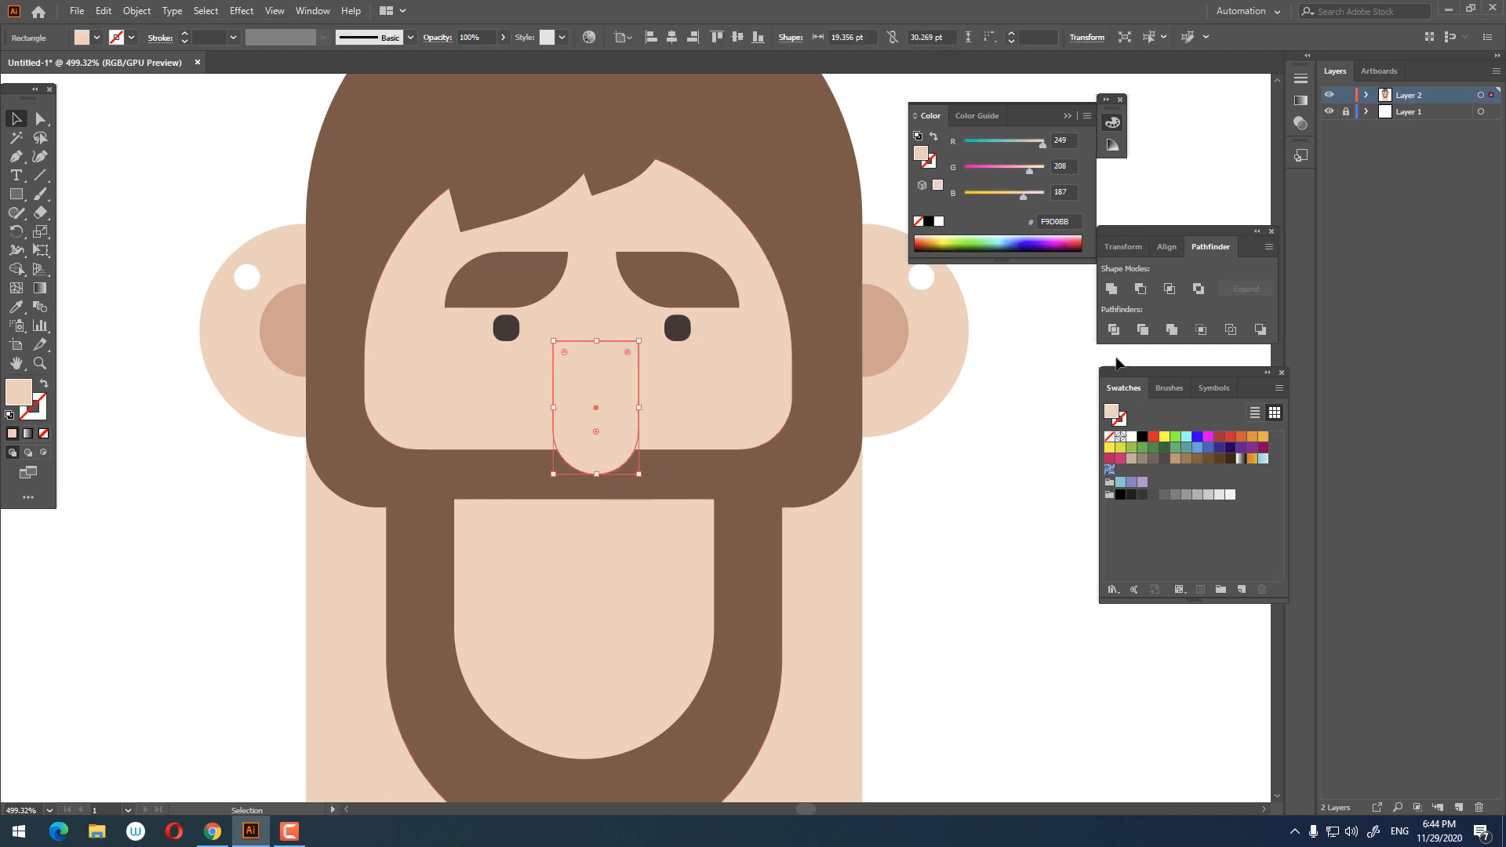
{"action": "left_click", "coordinate": [1110, 291]}
{"action": "left_click_drag", "start_coordinate": [638, 474], "coordinate": [655, 492]}
{"action": "left_click", "coordinate": [934, 612]}
{"action": "key", "text": "z"}
Step: Shorten the neck rectangle by raising its bottom edge
{"action": "left_click_drag", "start_coordinate": [935, 612], "coordinate": [757, 605]}
{"action": "left_click_drag", "start_coordinate": [757, 604], "coordinate": [529, 485]}
{"action": "left_click_drag", "start_coordinate": [530, 570], "coordinate": [656, 641]}
{"action": "left_click", "coordinate": [17, 119]}
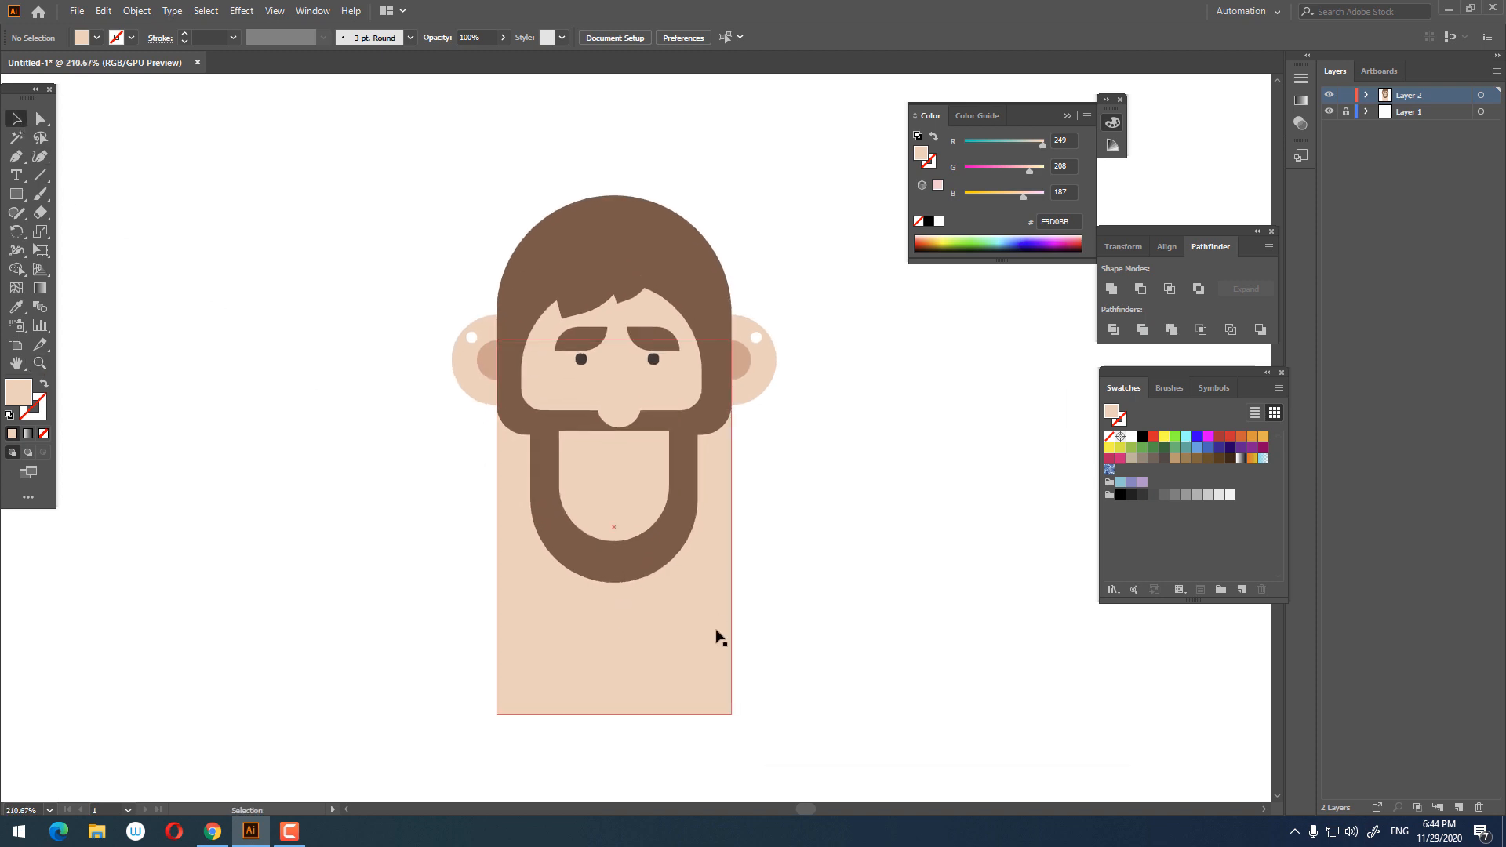
{"action": "left_click", "coordinate": [631, 714]}
{"action": "left_click_drag", "start_coordinate": [618, 719], "coordinate": [612, 666]}
{"action": "left_click", "coordinate": [756, 443]}
{"action": "key", "text": "z"}
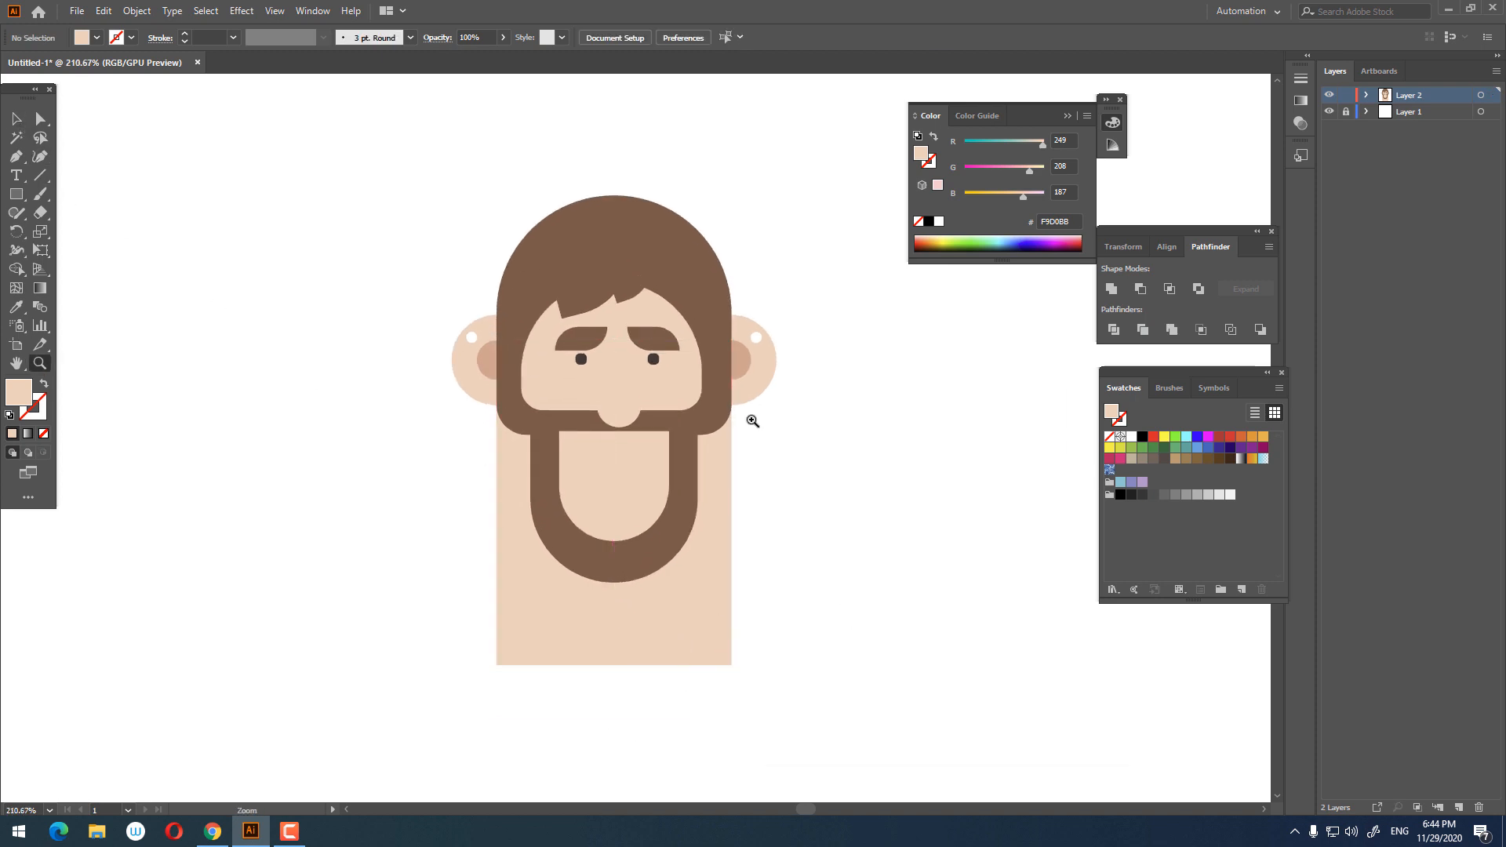
{"action": "left_click_drag", "start_coordinate": [752, 419], "coordinate": [869, 500]}
{"action": "left_click_drag", "start_coordinate": [847, 518], "coordinate": [894, 646]}
{"action": "left_click_drag", "start_coordinate": [484, 138], "coordinate": [491, 121]}
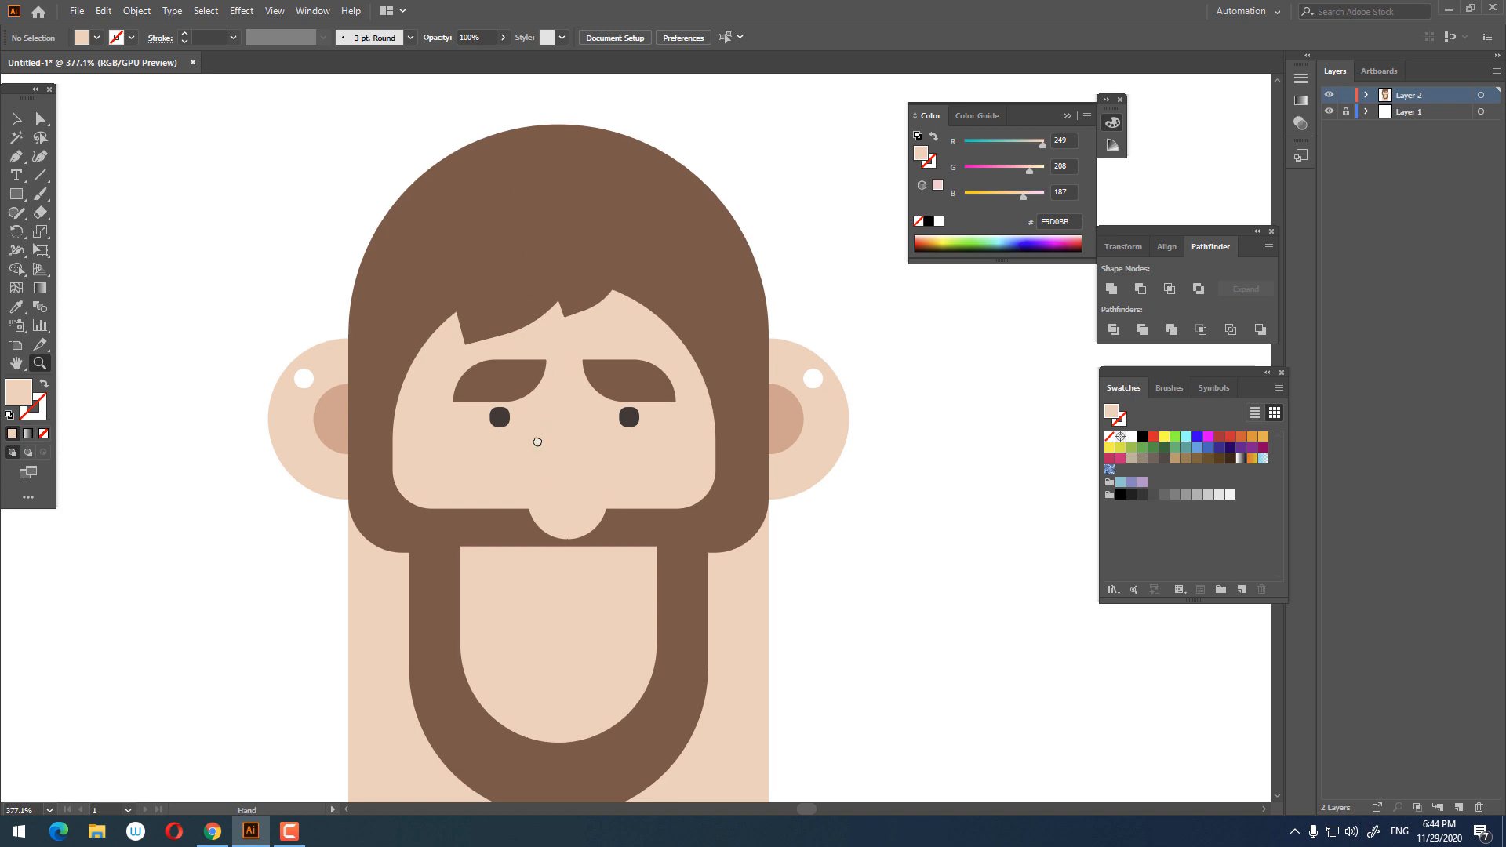
{"action": "left_click_drag", "start_coordinate": [546, 497], "coordinate": [518, 389]}
{"action": "left_click", "coordinate": [673, 475]}
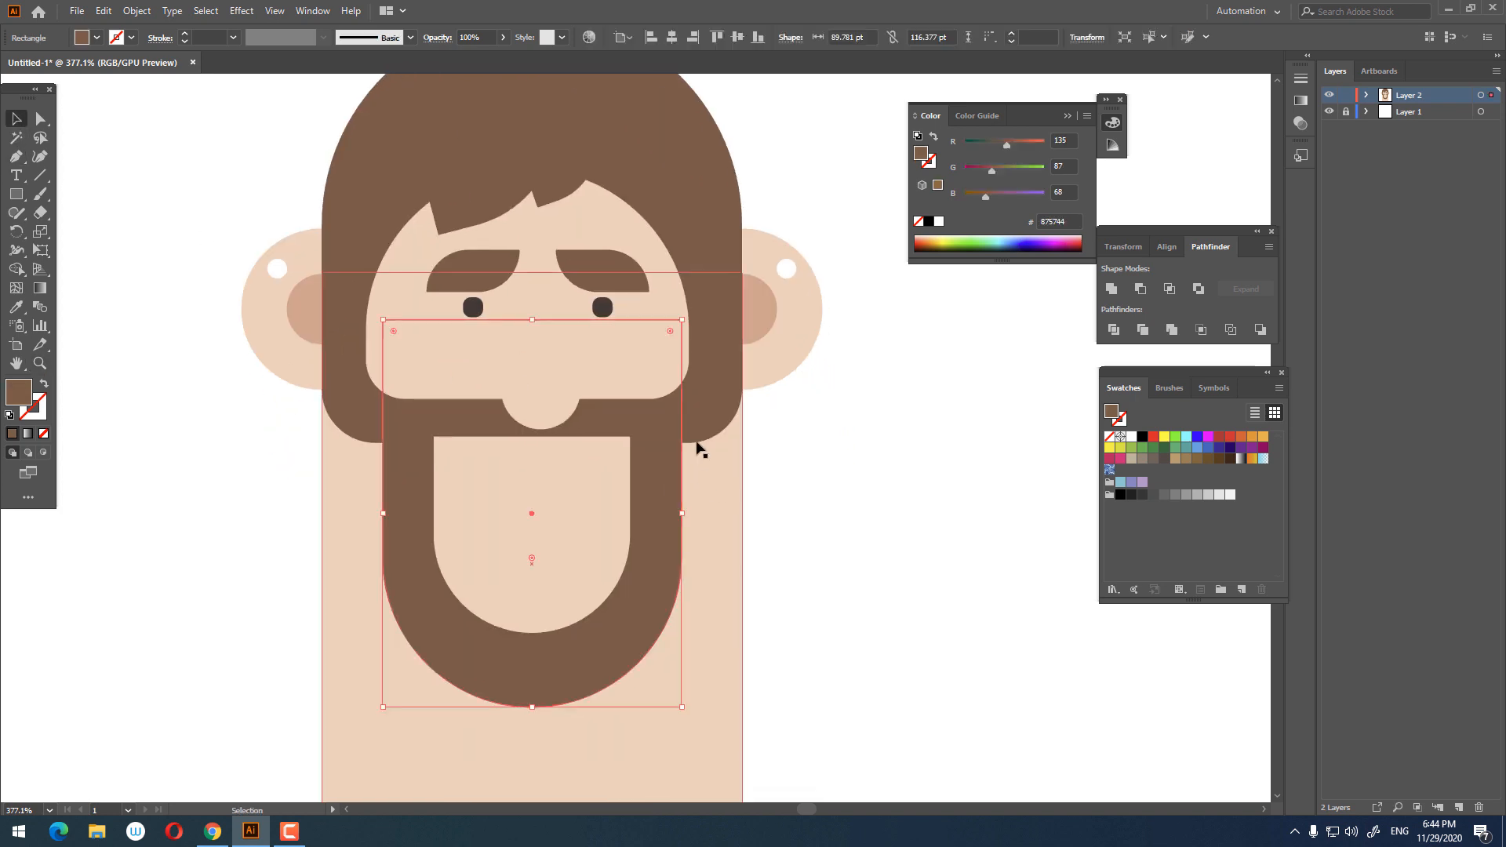
{"action": "left_click", "coordinate": [707, 438], "text": "shift"}
{"action": "left_click_drag", "start_coordinate": [862, 539], "coordinate": [888, 612]}
{"action": "key", "text": "z"}
{"action": "left_click_drag", "start_coordinate": [819, 476], "coordinate": [705, 469]}
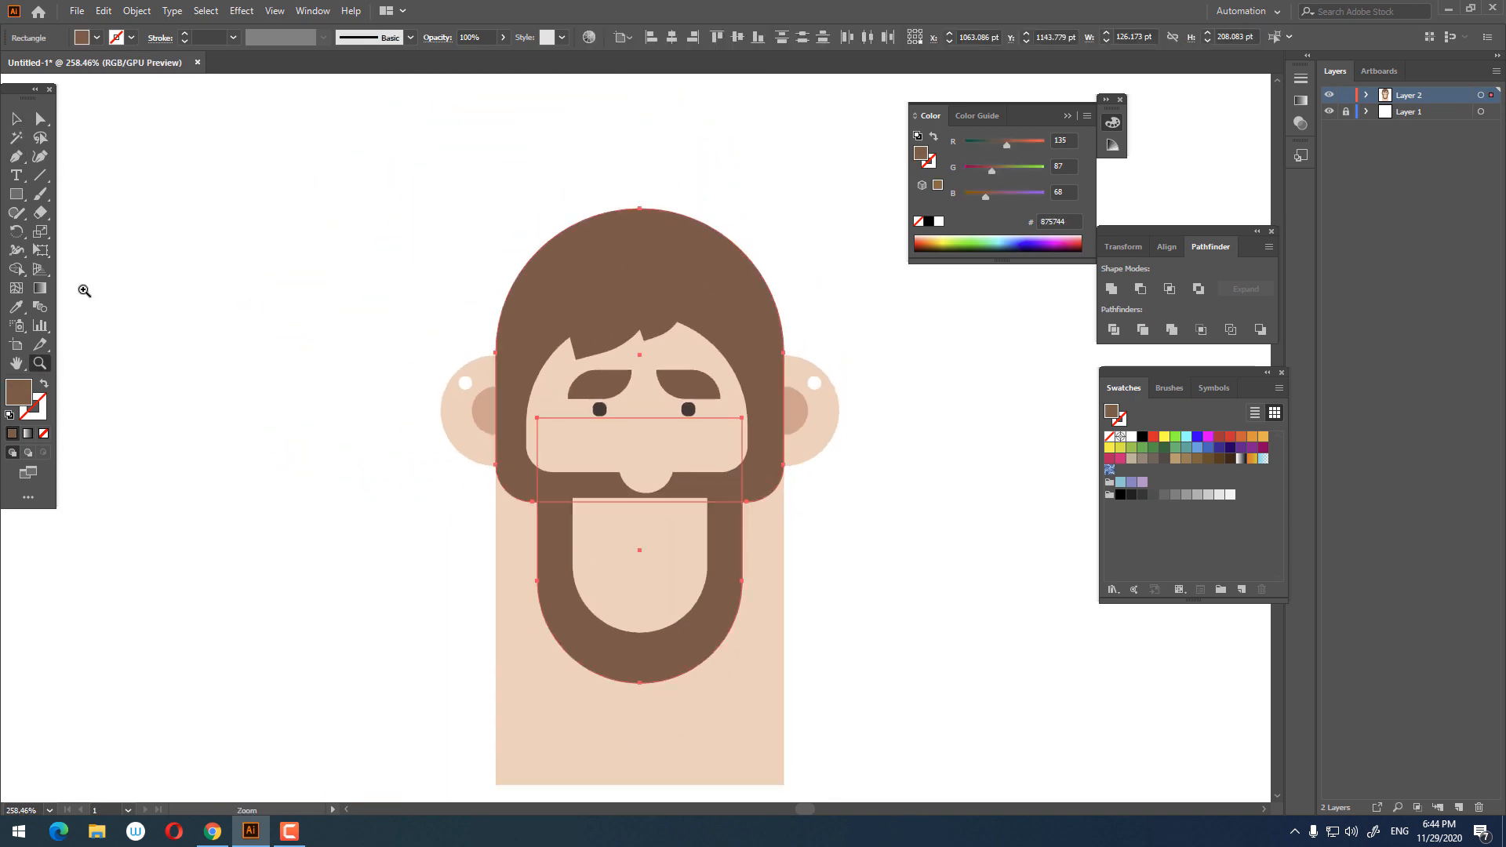
{"action": "left_click", "coordinate": [17, 121]}
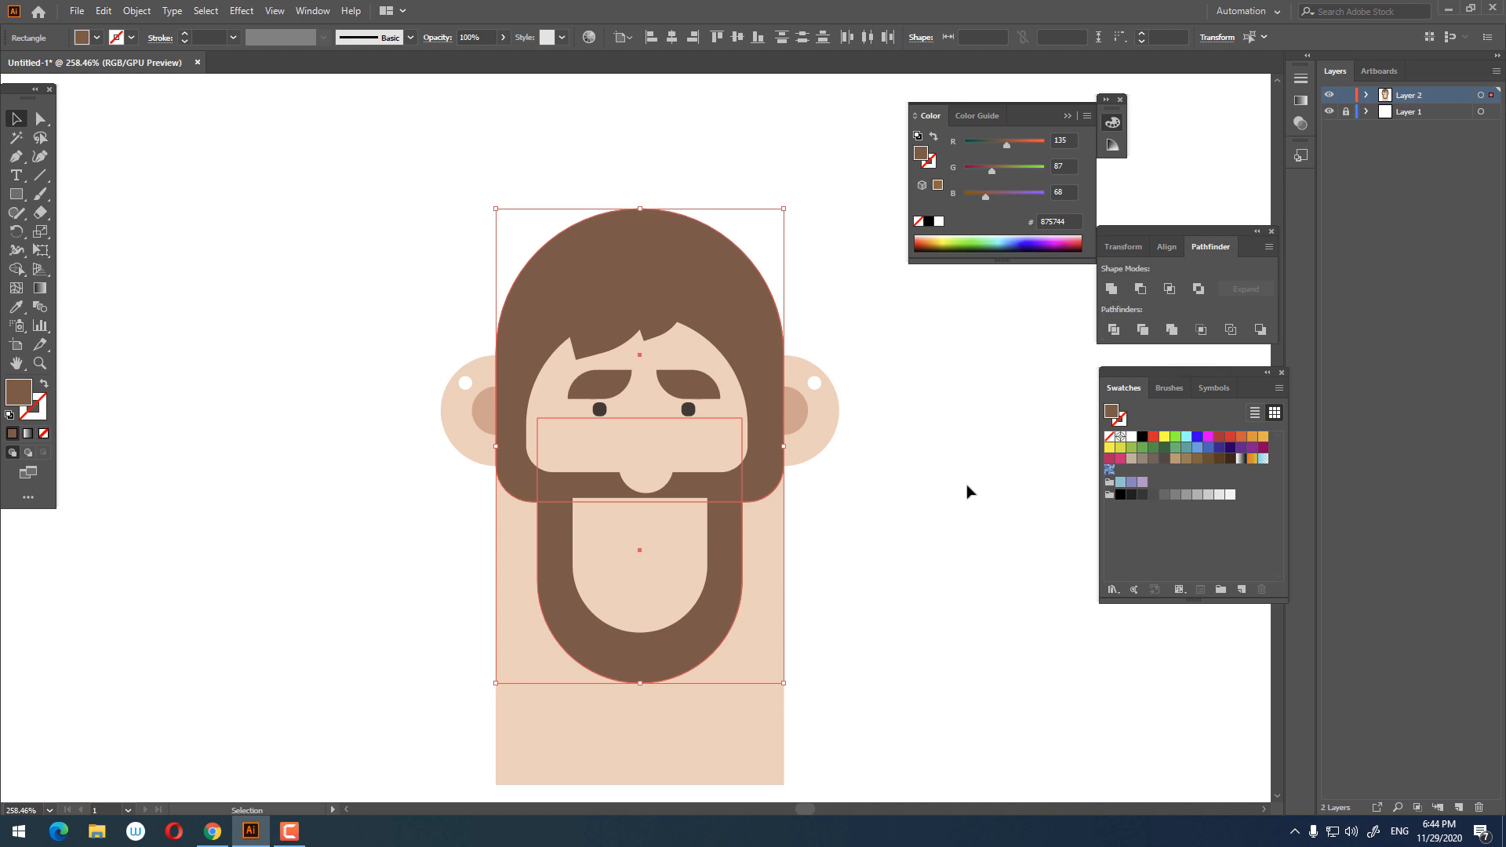
Step: Lower the top edge of the hair shape slightly inside its isolation mode
{"action": "left_click", "coordinate": [659, 245]}
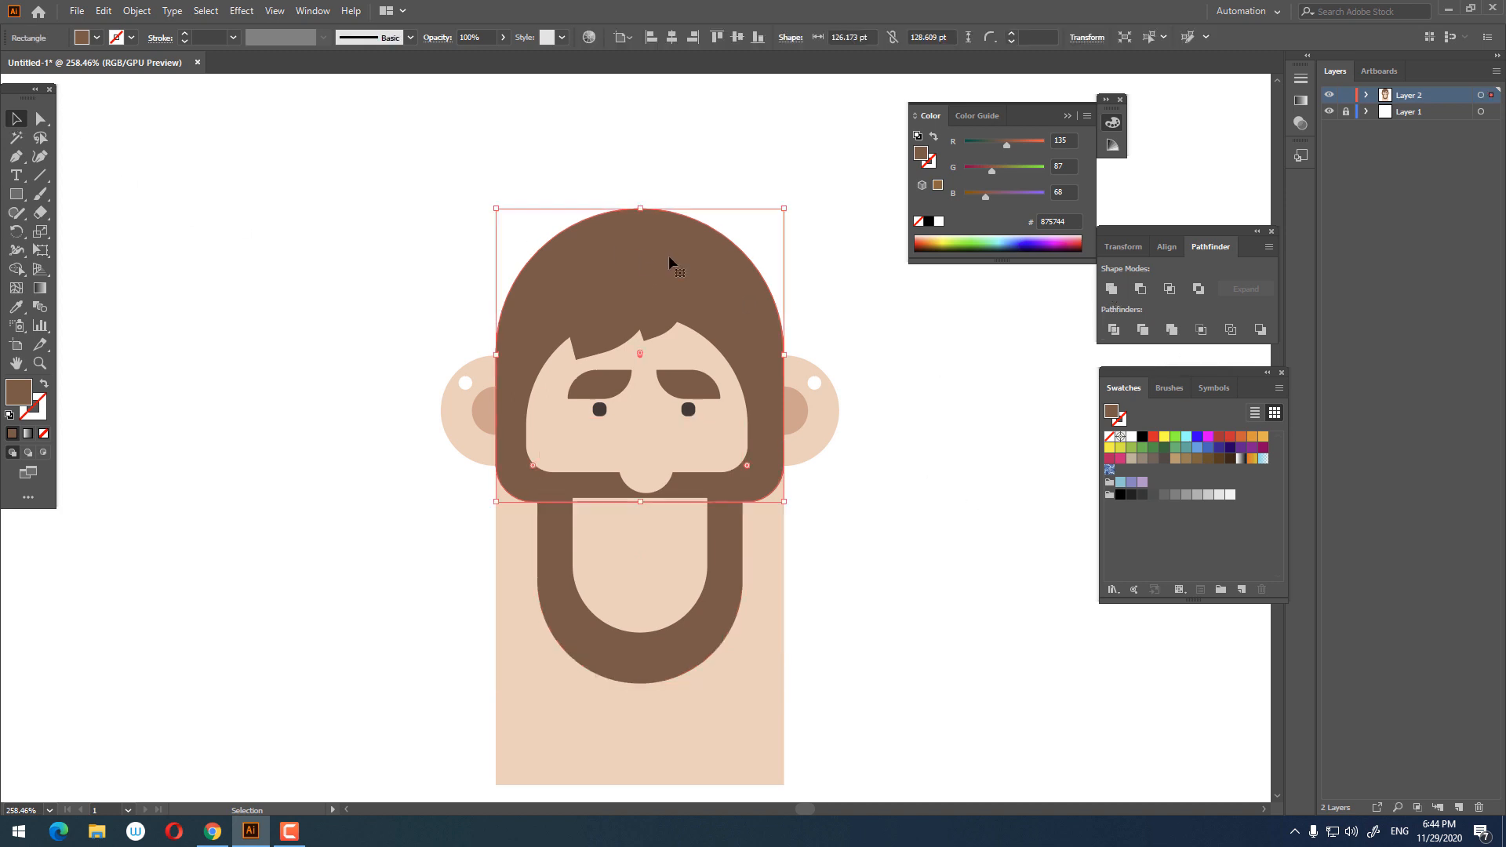
{"action": "double_click", "coordinate": [669, 262]}
{"action": "left_click", "coordinate": [41, 120]}
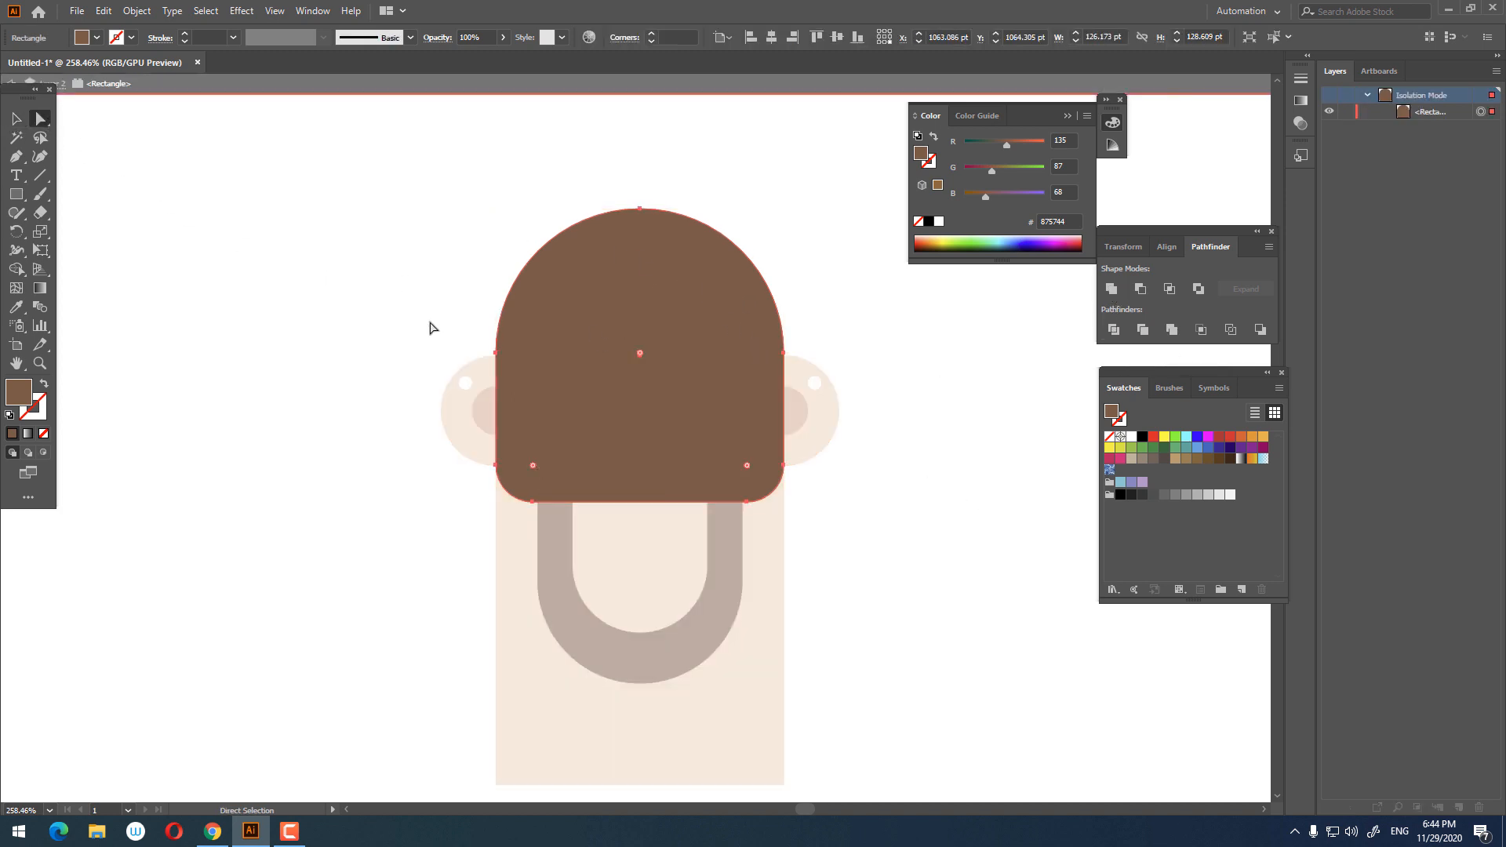
{"action": "left_click_drag", "start_coordinate": [462, 368], "coordinate": [882, 185]}
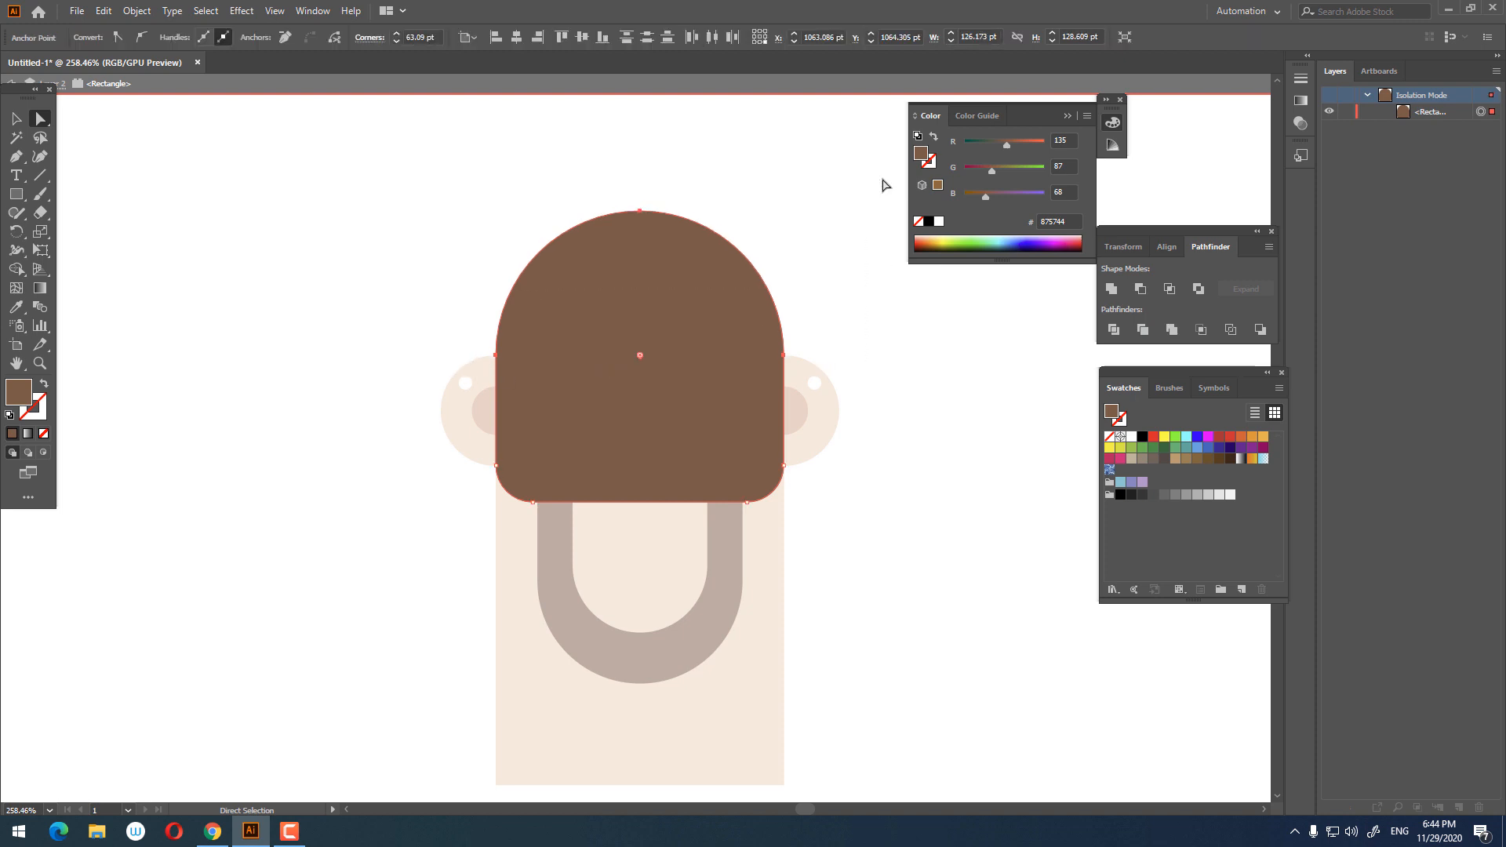
{"action": "key", "text": "Down"}
{"action": "key", "text": "Down"}
{"action": "key", "text": "Down"}
{"action": "key", "text": "Down"}
{"action": "key", "text": "Down"}
{"action": "key", "text": "Down"}
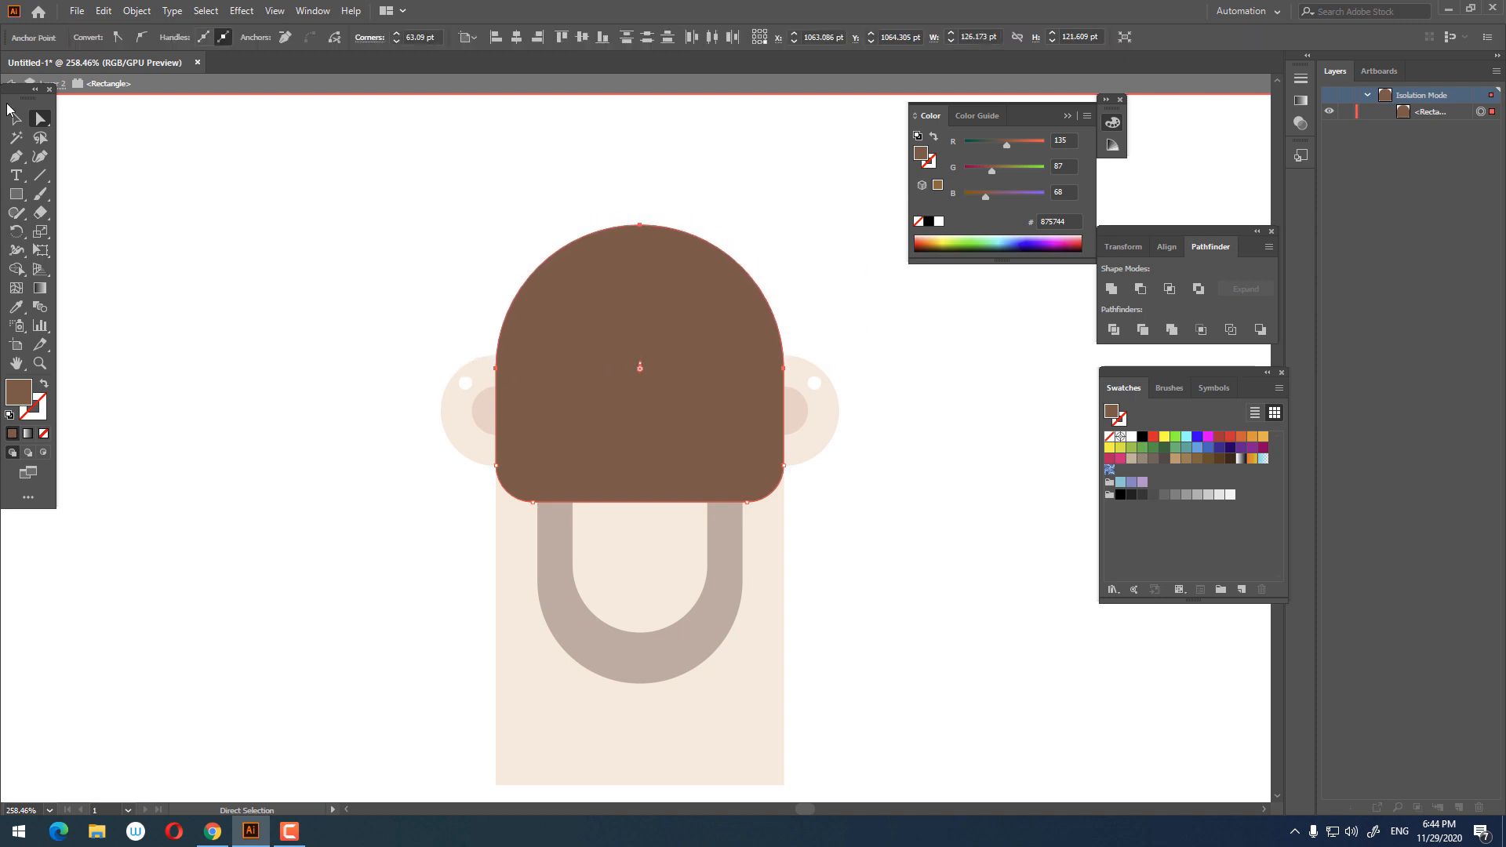
{"action": "left_click", "coordinate": [15, 119]}
{"action": "double_click", "coordinate": [141, 179]}
Step: Select the face together with its nose and hair locks and nudge them up slightly
{"action": "key", "text": "z"}
{"action": "left_click_drag", "start_coordinate": [829, 524], "coordinate": [845, 468]}
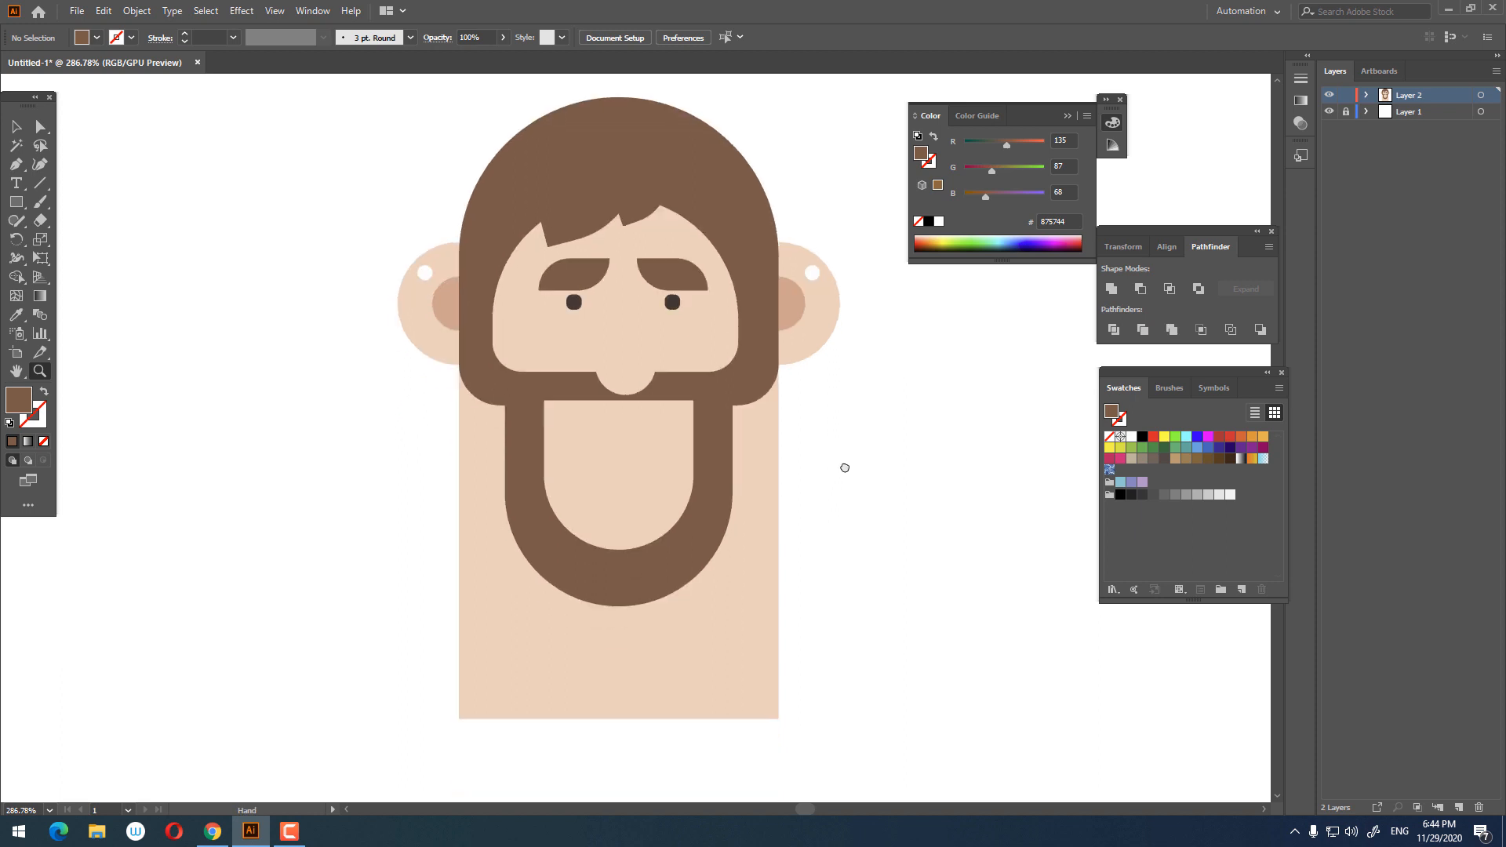
{"action": "left_click_drag", "start_coordinate": [779, 421], "coordinate": [787, 512]}
{"action": "left_click_drag", "start_coordinate": [618, 375], "coordinate": [629, 383]}
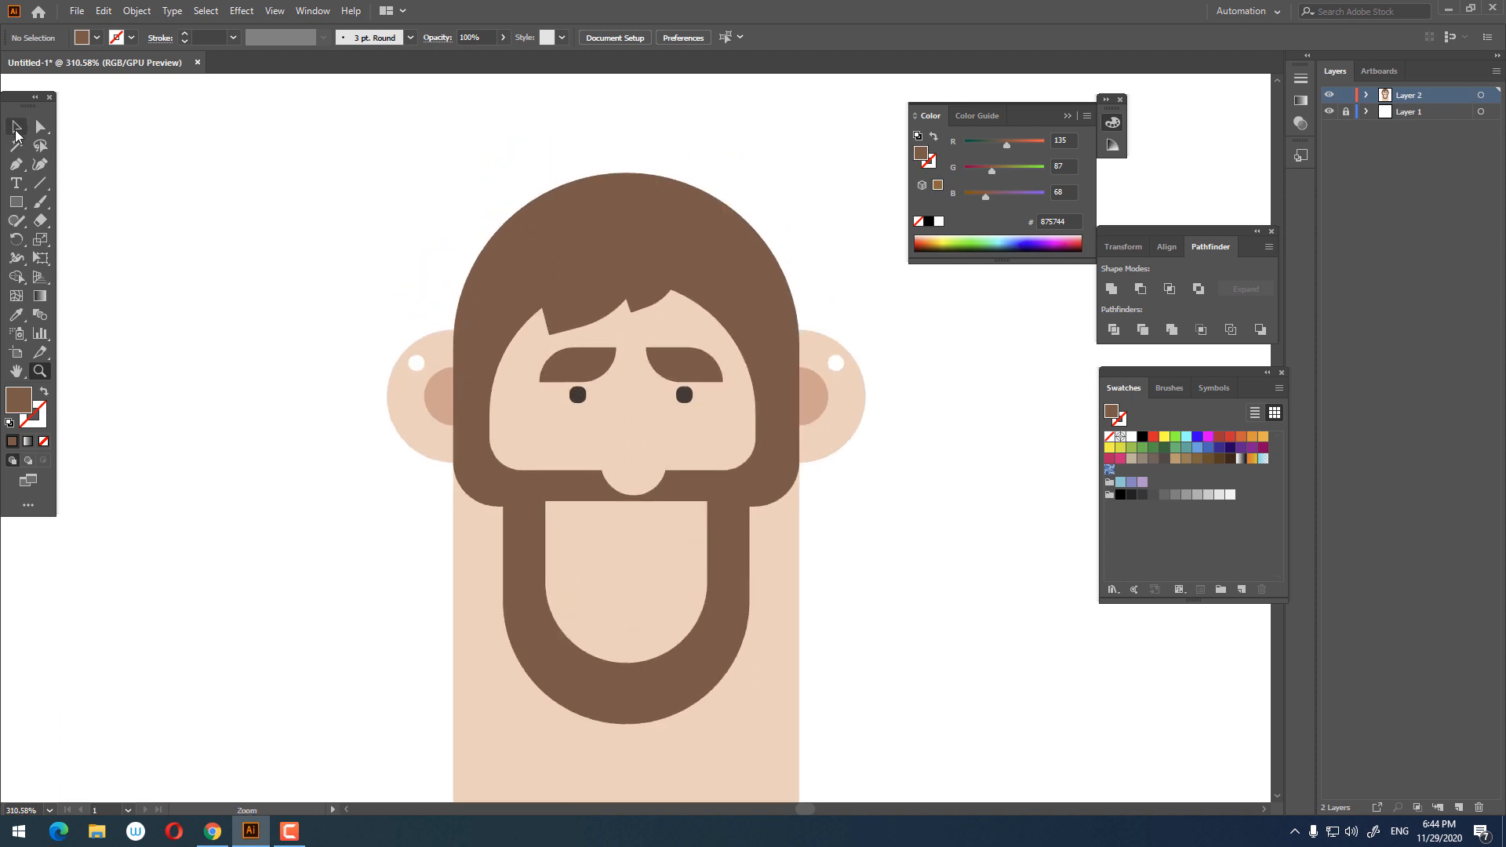
{"action": "left_click", "coordinate": [16, 128]}
{"action": "left_click", "coordinate": [632, 471]}
{"action": "left_click", "coordinate": [713, 412], "text": "shift"}
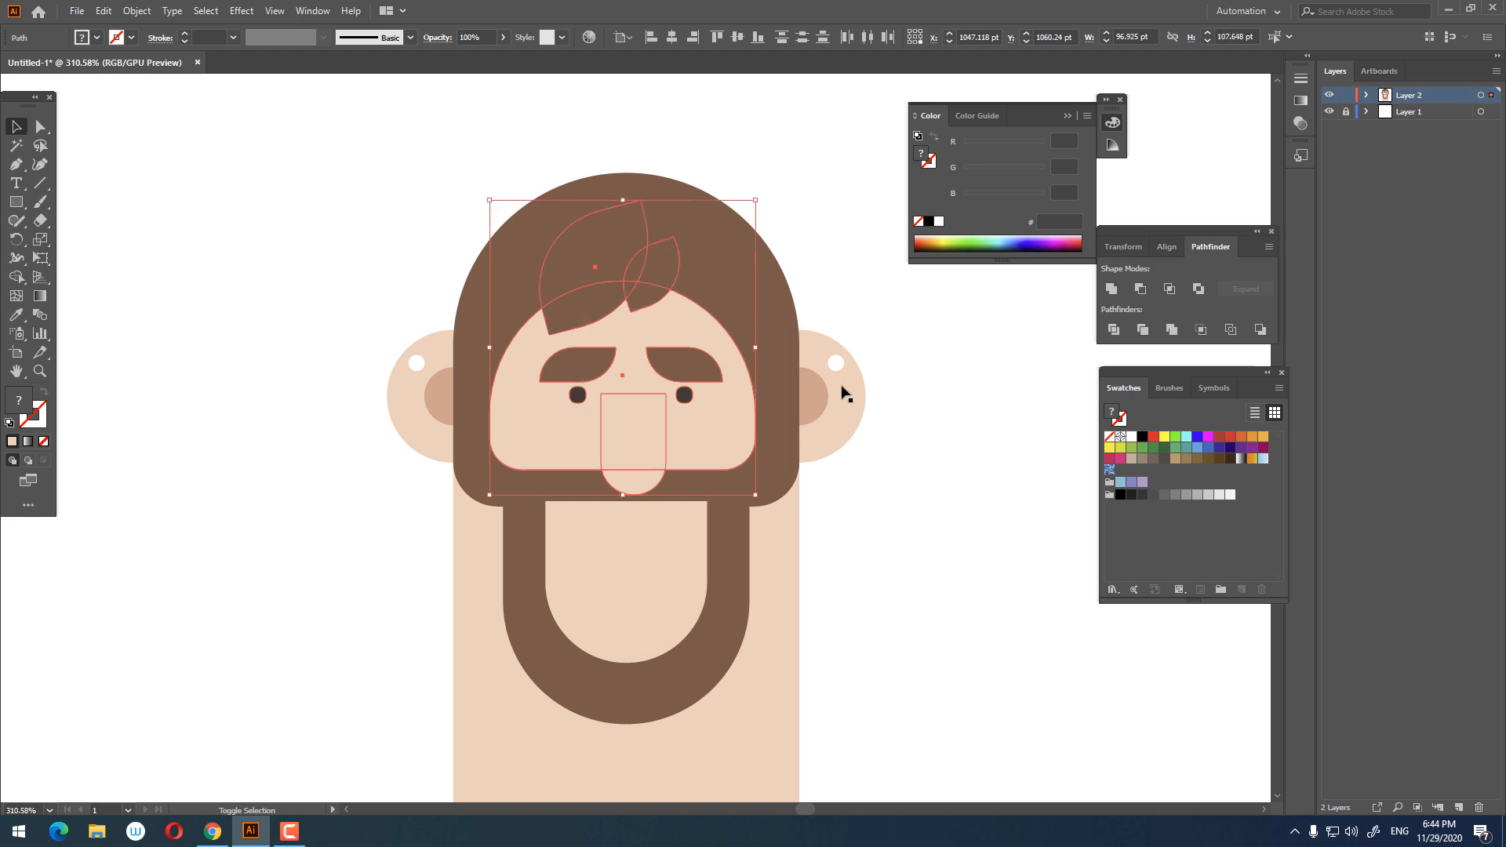
{"action": "key", "text": "Up"}
{"action": "key", "text": "Up"}
{"action": "key", "text": "Up"}
{"action": "key", "text": "Up"}
{"action": "key", "text": "Up"}
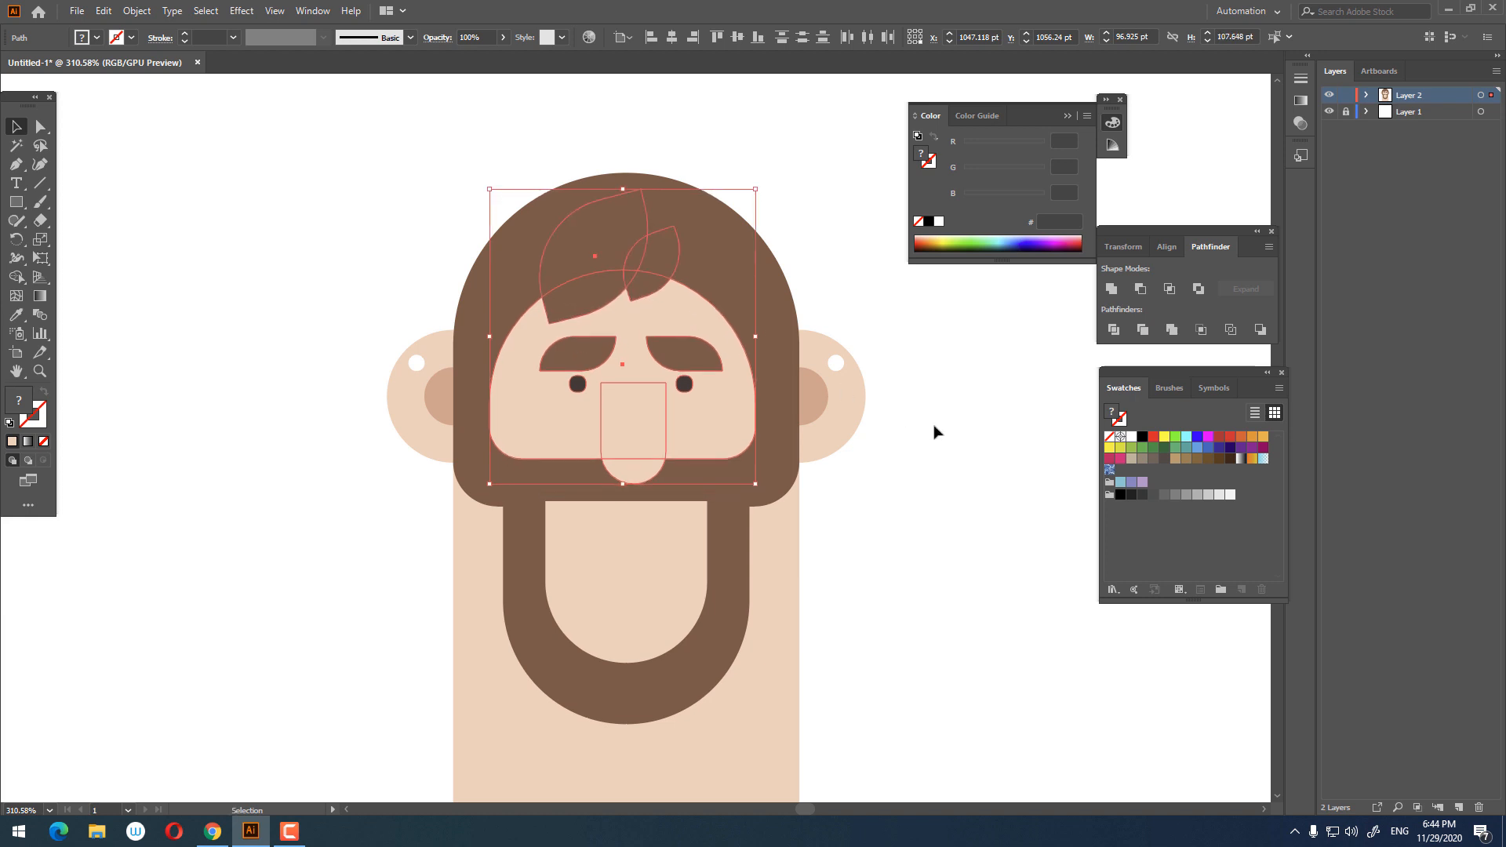
{"action": "key", "text": "Up"}
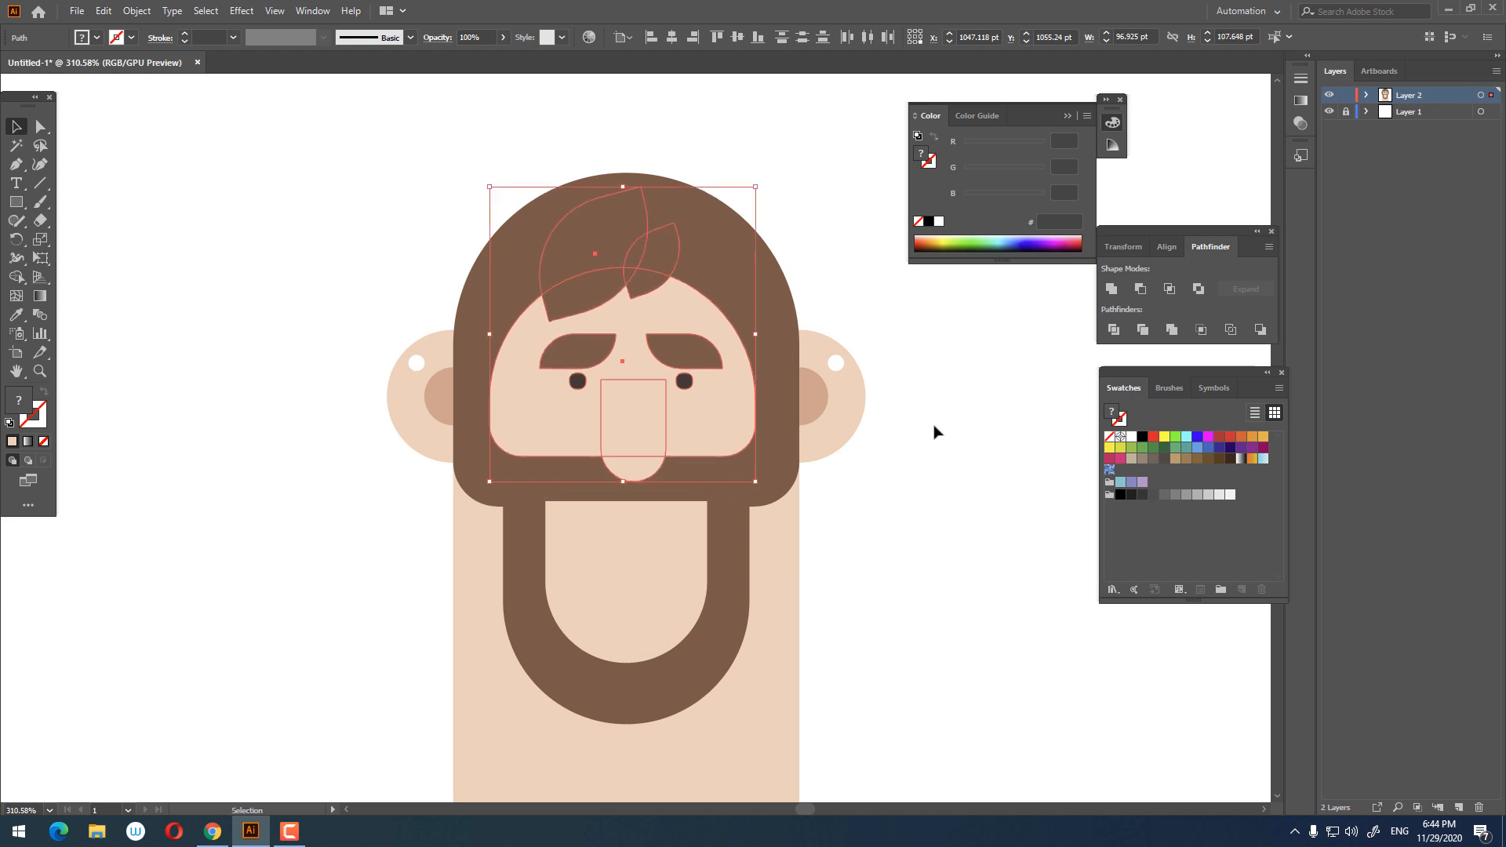
Step: Draw a small rectangle about 29 by 25 pt on the left cheek beside the nose
{"action": "left_click", "coordinate": [884, 539]}
{"action": "key", "text": "z"}
{"action": "left_click_drag", "start_coordinate": [883, 539], "coordinate": [813, 472]}
{"action": "left_click_drag", "start_coordinate": [560, 368], "coordinate": [649, 538]}
{"action": "left_click", "coordinate": [596, 440]}
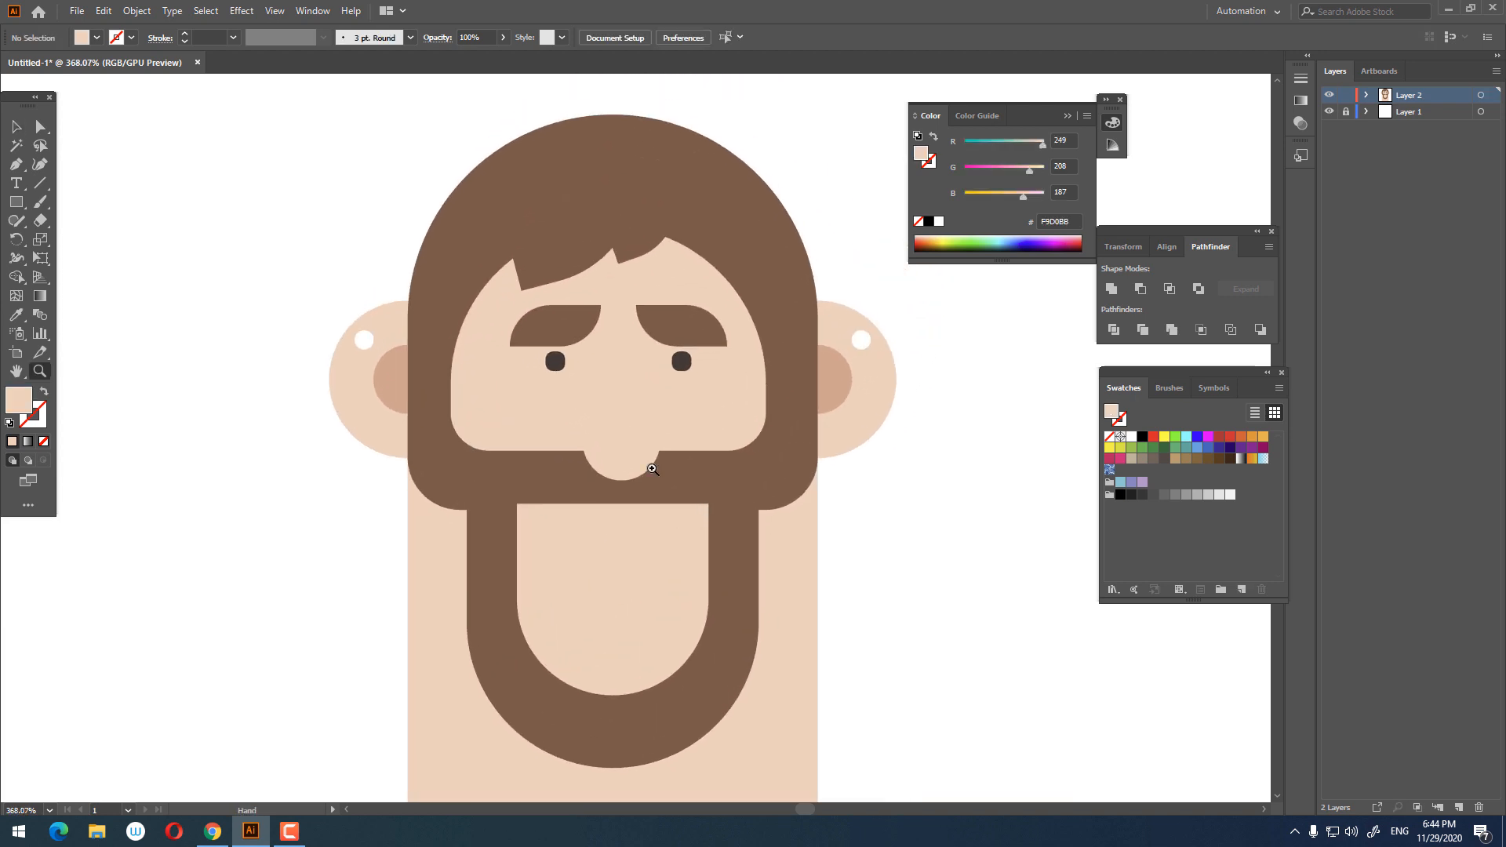
{"action": "left_click_drag", "start_coordinate": [837, 427], "coordinate": [742, 406]}
{"action": "left_click_drag", "start_coordinate": [775, 430], "coordinate": [730, 429]}
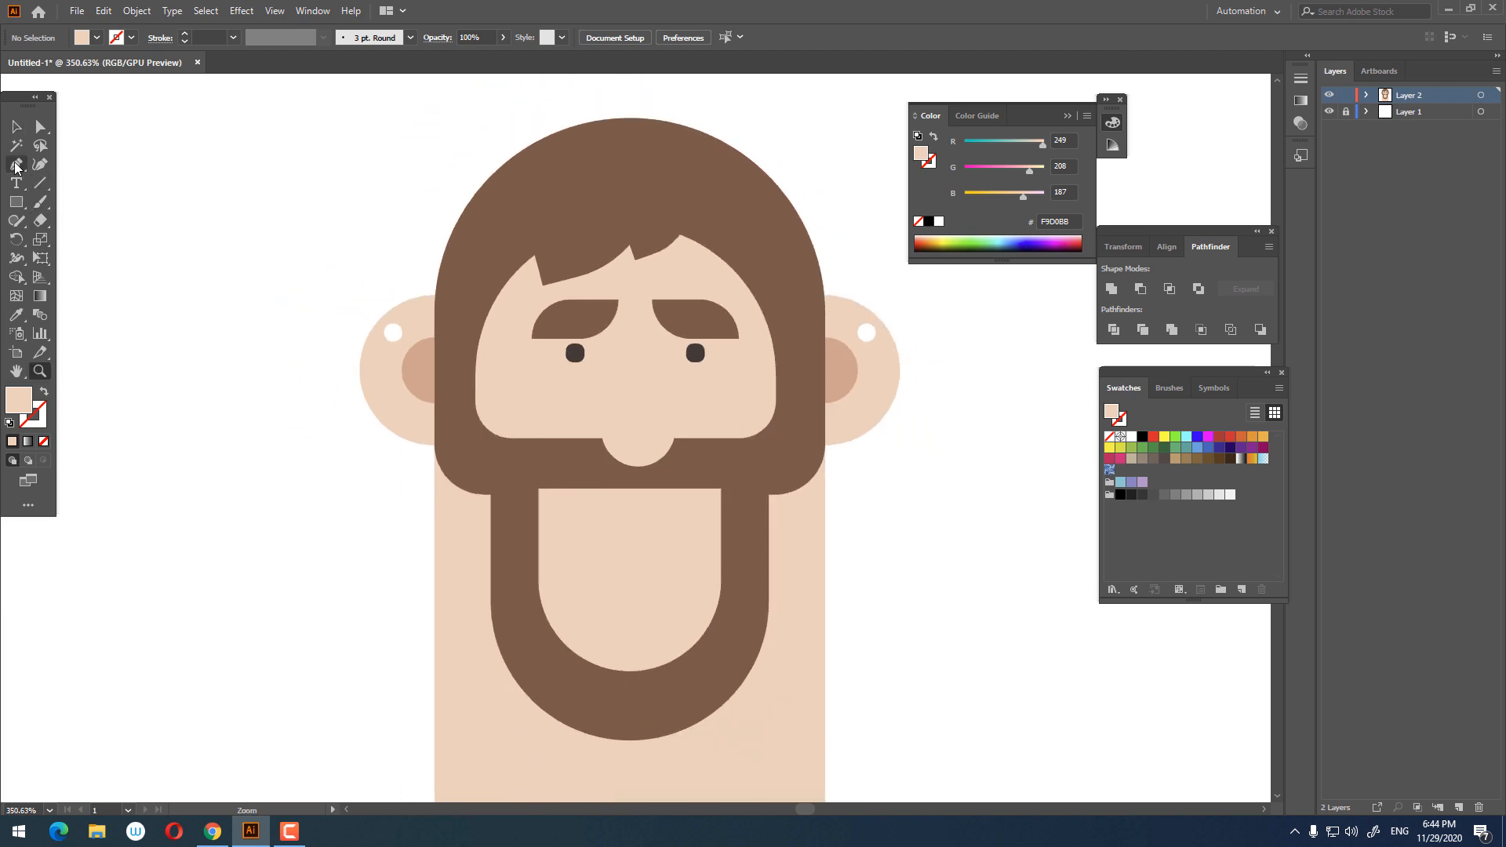
{"action": "key", "text": "z"}
{"action": "left_click_drag", "start_coordinate": [520, 427], "coordinate": [585, 454]}
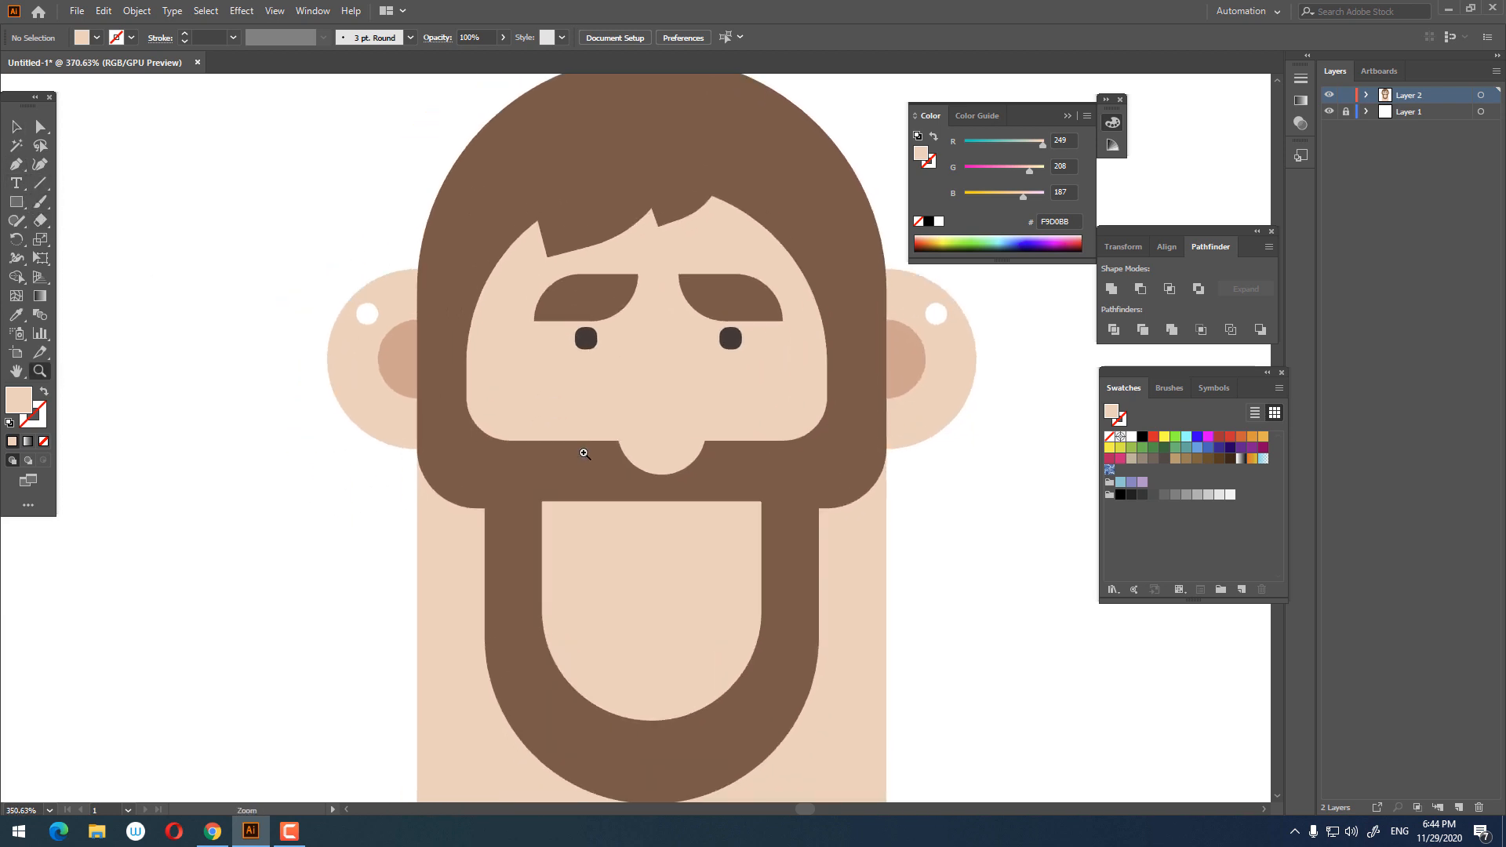
{"action": "left_click", "coordinate": [16, 201]}
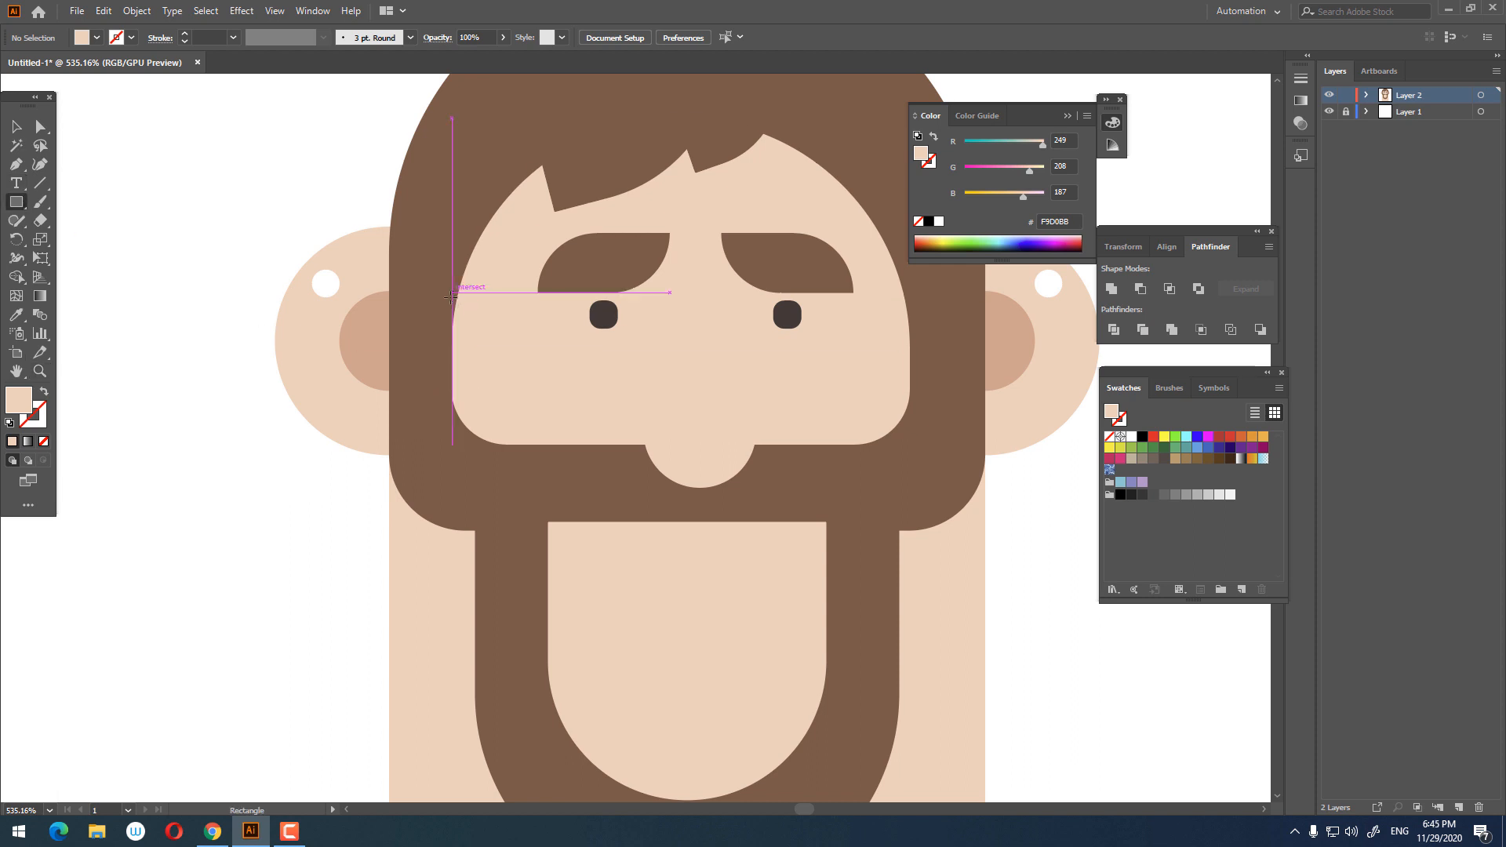
{"action": "left_click_drag", "start_coordinate": [451, 328], "coordinate": [590, 444]}
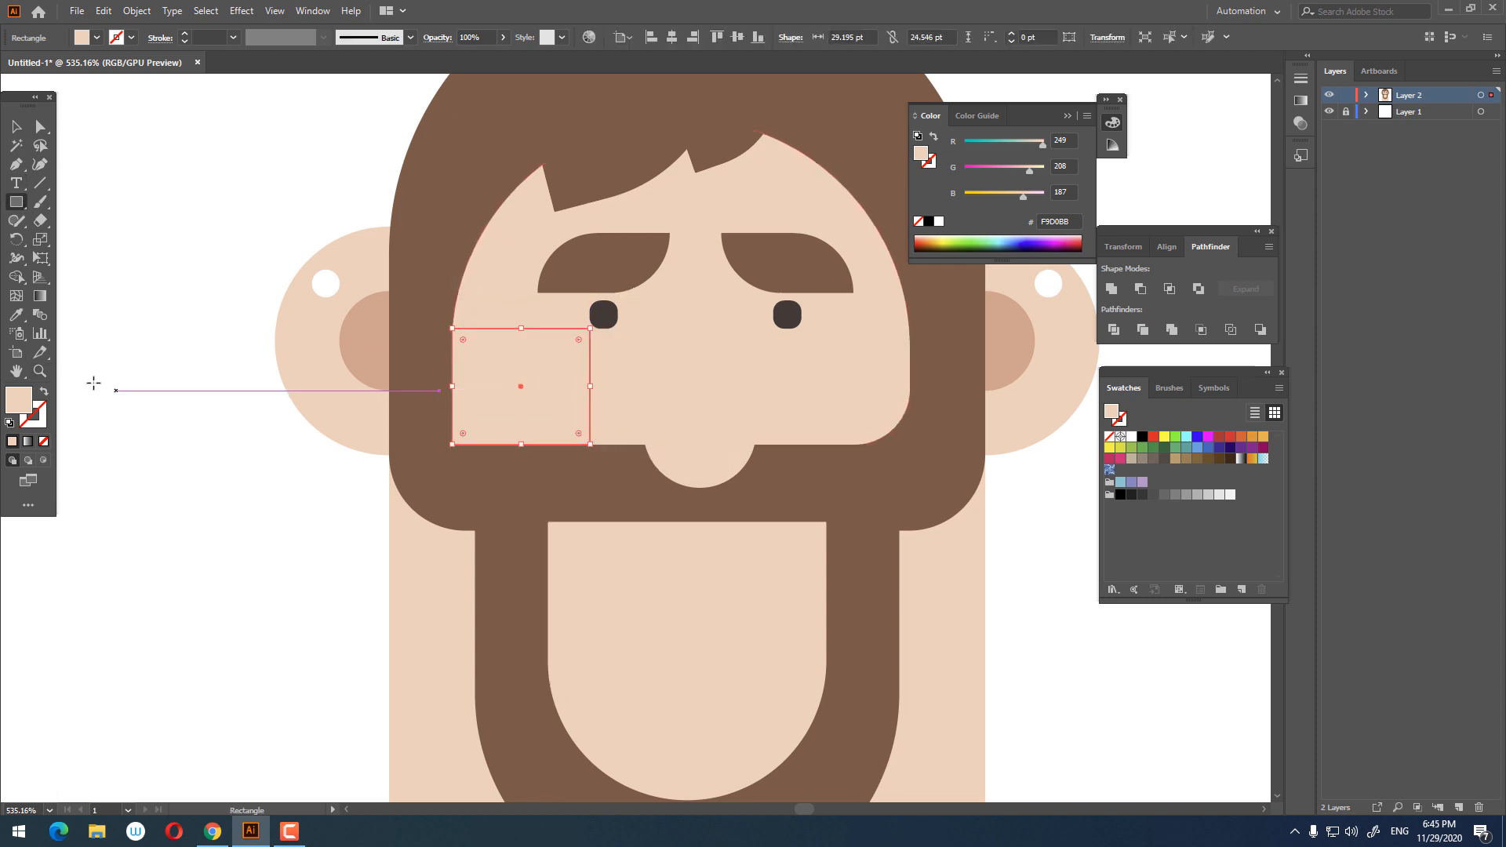
Step: Fill the cheek rectangle with the darker pink colour sampled from the inner ear
{"action": "left_click", "coordinate": [17, 314]}
{"action": "left_click", "coordinate": [380, 335]}
{"action": "key", "text": "z"}
{"action": "left_click_drag", "start_coordinate": [588, 372], "coordinate": [673, 446]}
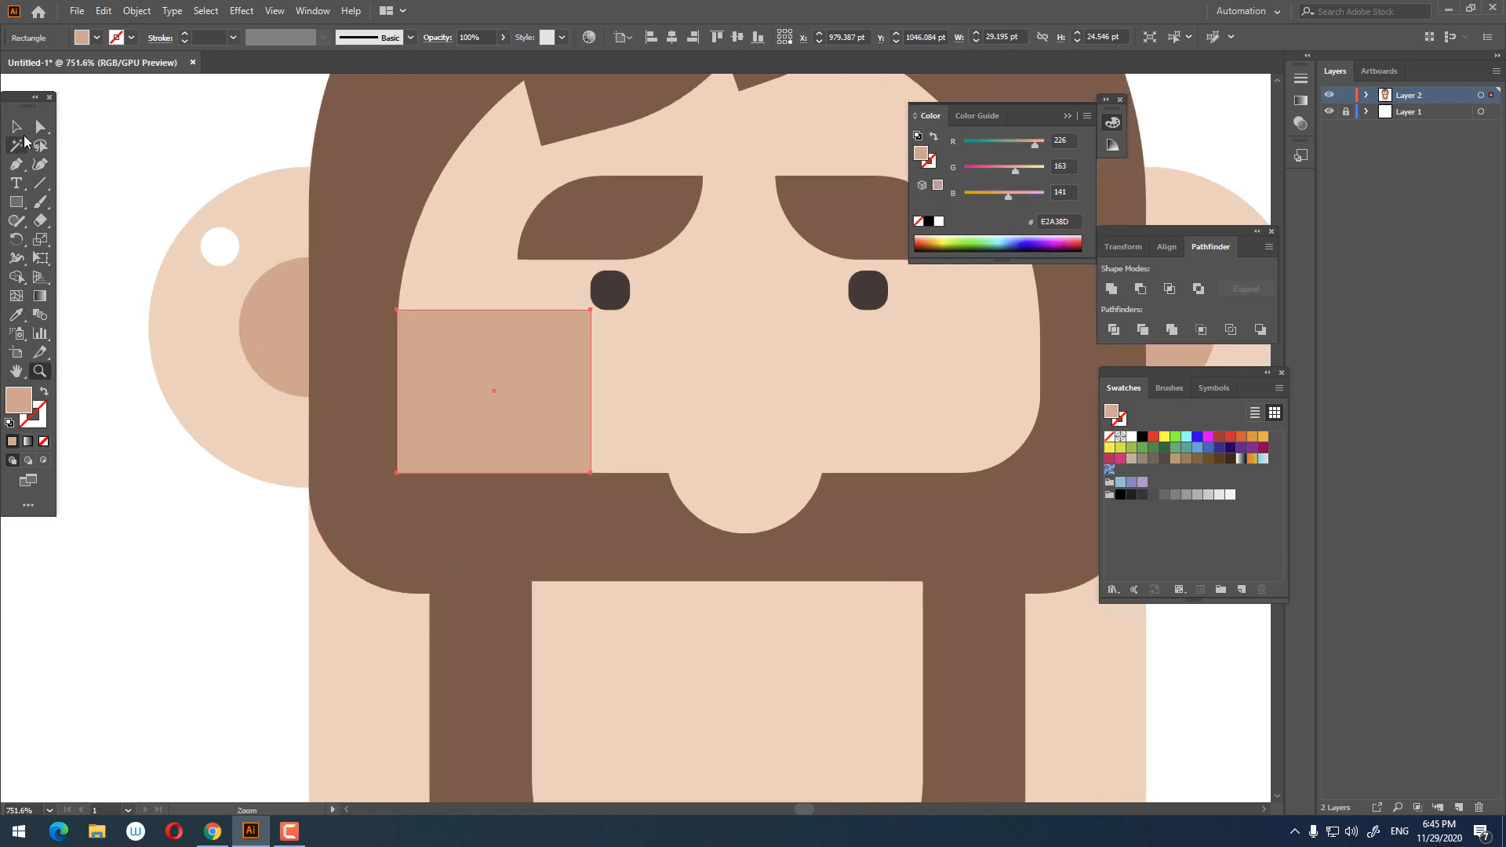
Step: Round the rectangle's lower left corner to about 19 pt
{"action": "left_click", "coordinate": [40, 126]}
{"action": "left_click", "coordinate": [397, 472]}
{"action": "left_click_drag", "start_coordinate": [407, 466], "coordinate": [517, 436]}
{"action": "left_click", "coordinate": [497, 398]}
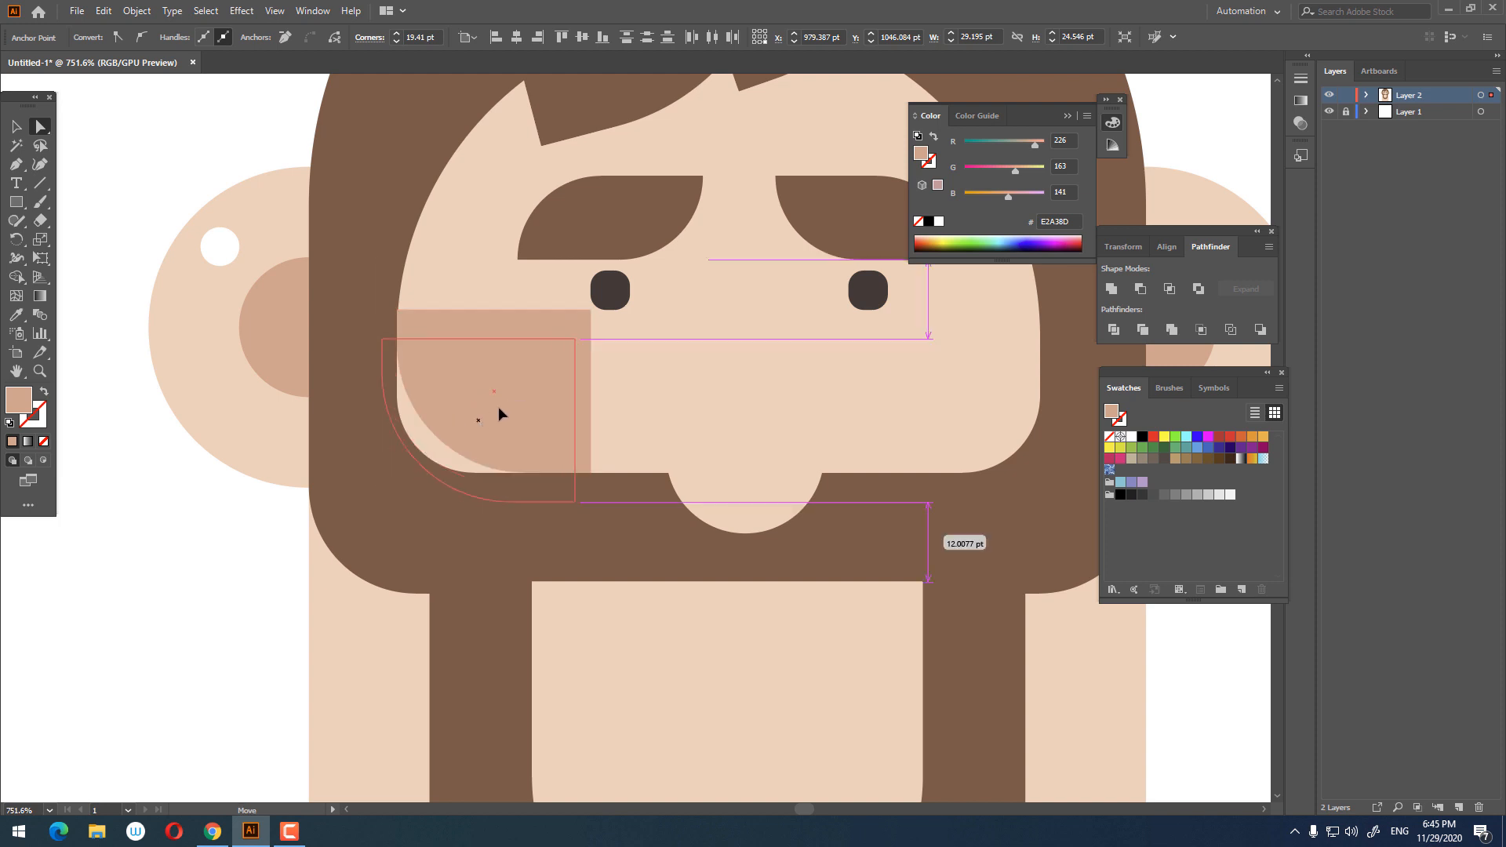
{"action": "left_click_drag", "start_coordinate": [526, 349], "coordinate": [472, 401]}
{"action": "key", "text": "z"}
{"action": "left_click_drag", "start_coordinate": [630, 370], "coordinate": [568, 420]}
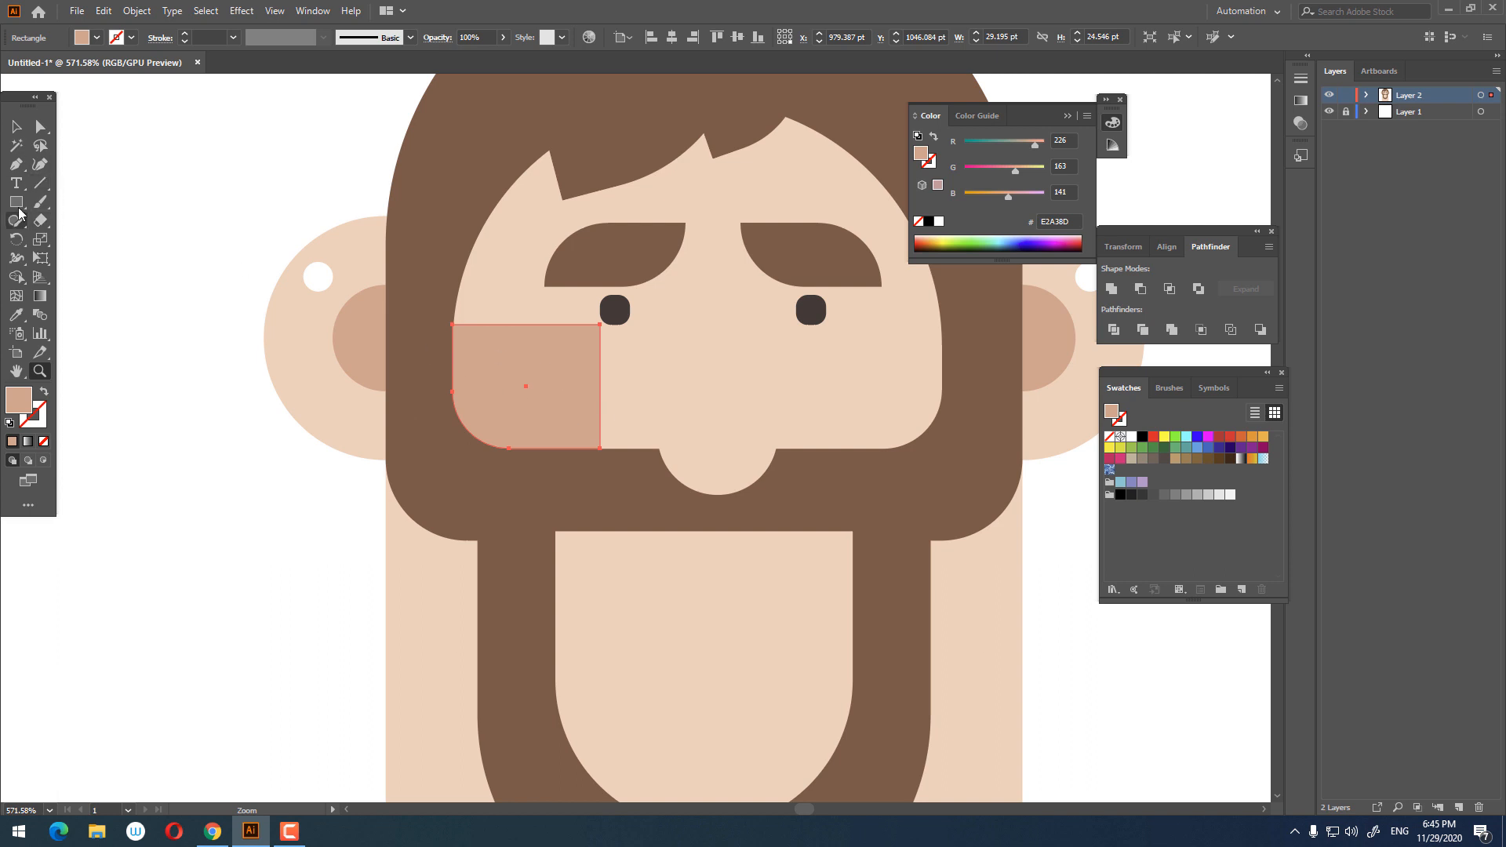
Step: Draw a circle over the cheek rectangle and enlarge it to about 47 pt wide
{"action": "left_click_drag", "start_coordinate": [19, 208], "coordinate": [71, 243]}
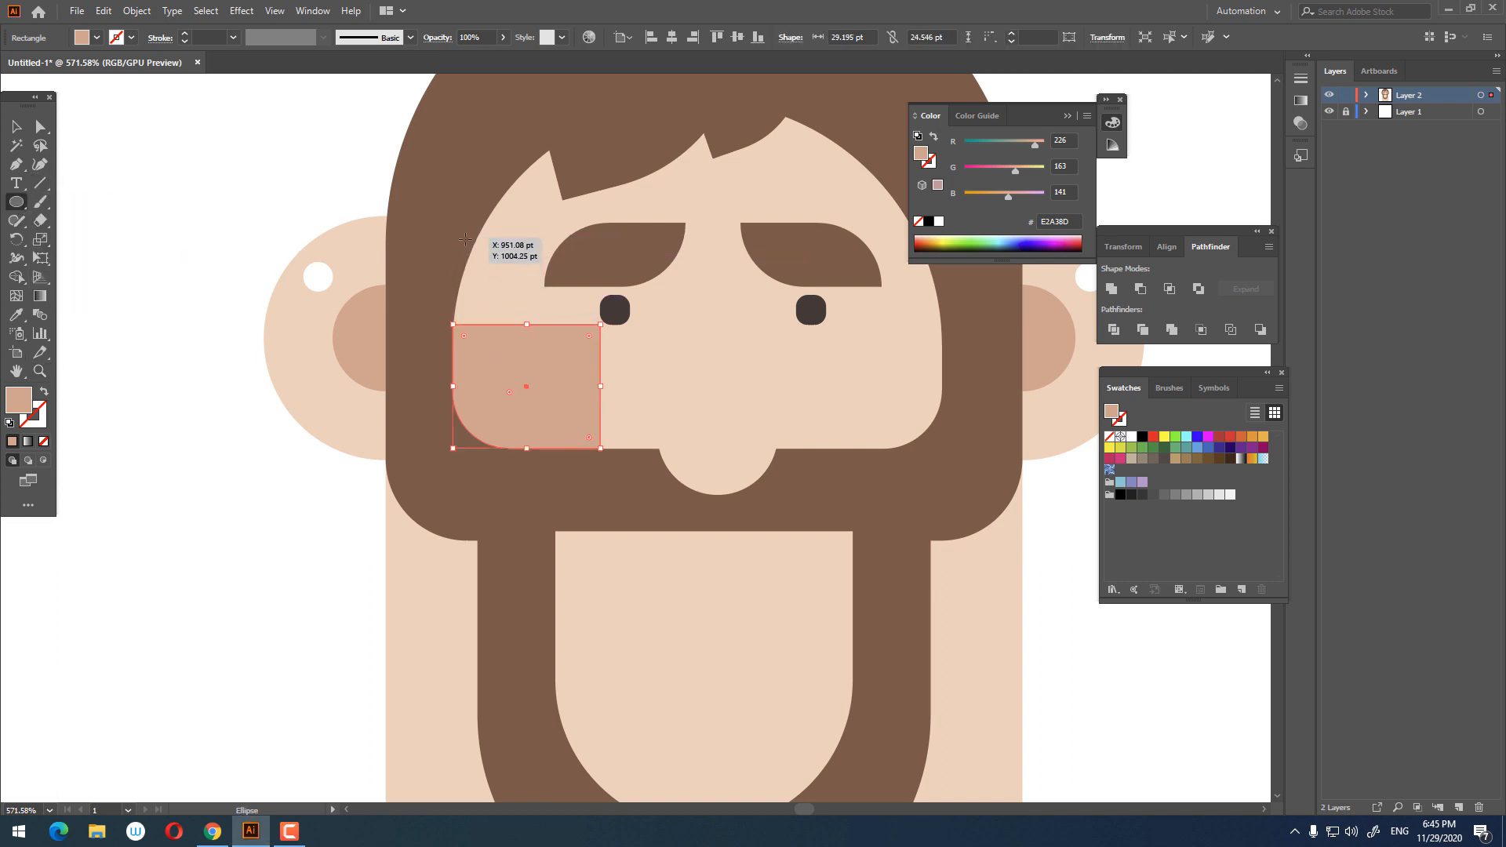
{"action": "left_click_drag", "start_coordinate": [465, 239], "coordinate": [631, 449]}
{"action": "left_click", "coordinate": [16, 126]}
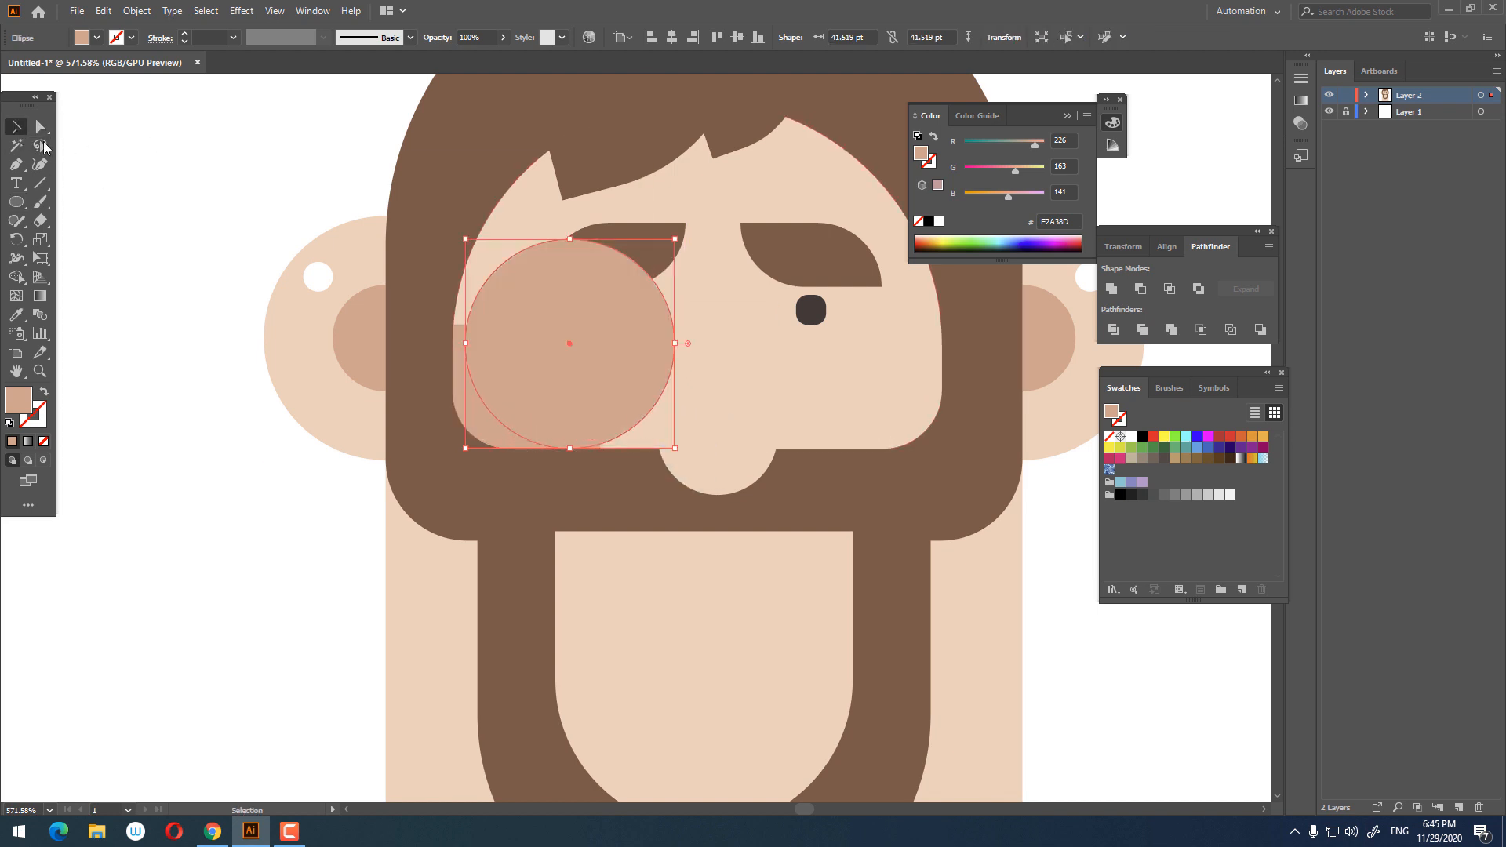
{"action": "left_click_drag", "start_coordinate": [571, 345], "coordinate": [559, 316]}
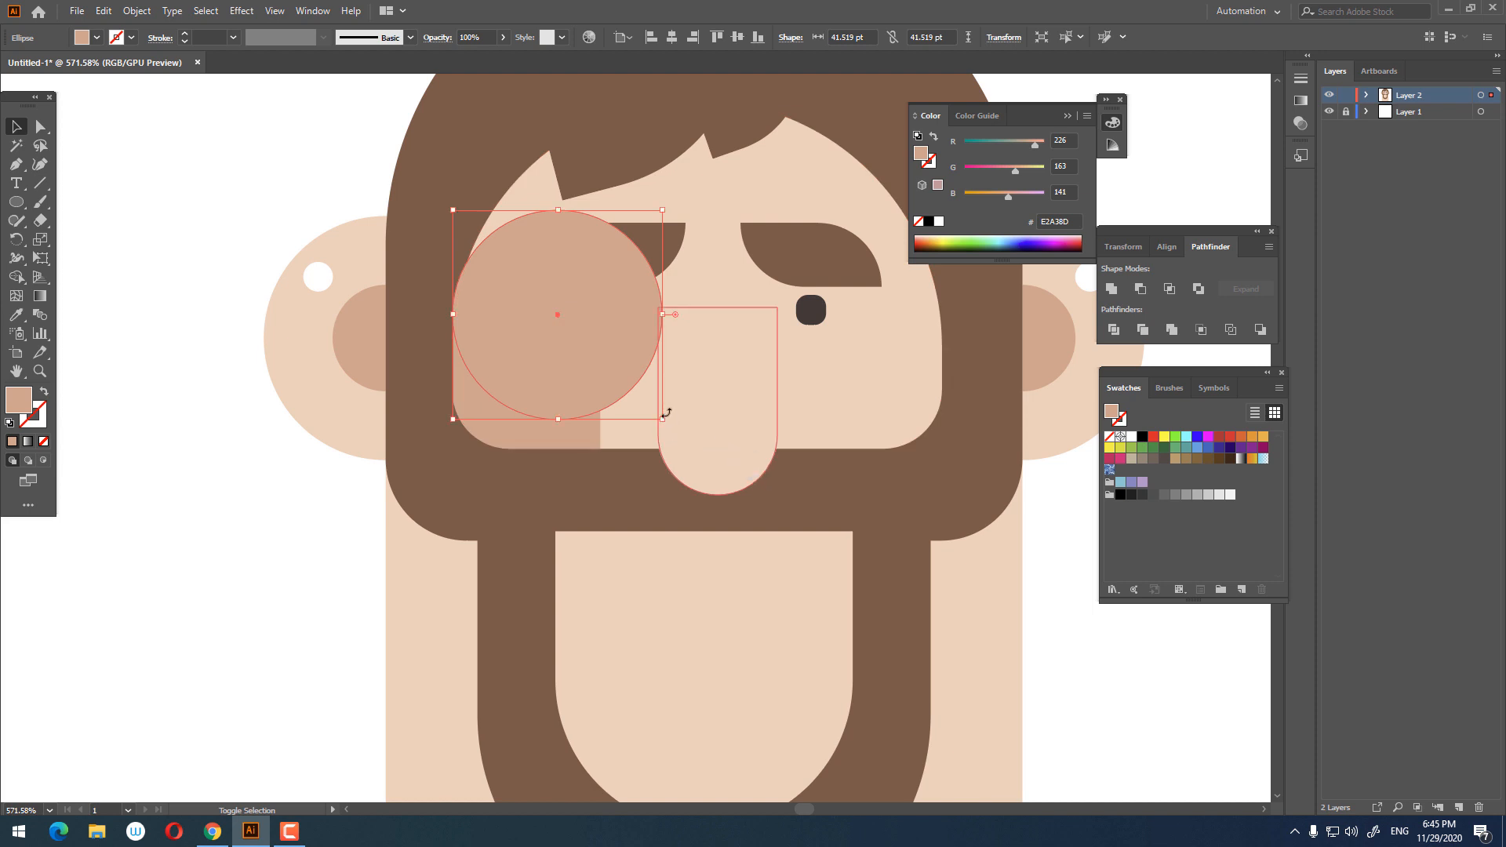
{"action": "left_click_drag", "start_coordinate": [662, 418], "coordinate": [693, 448]}
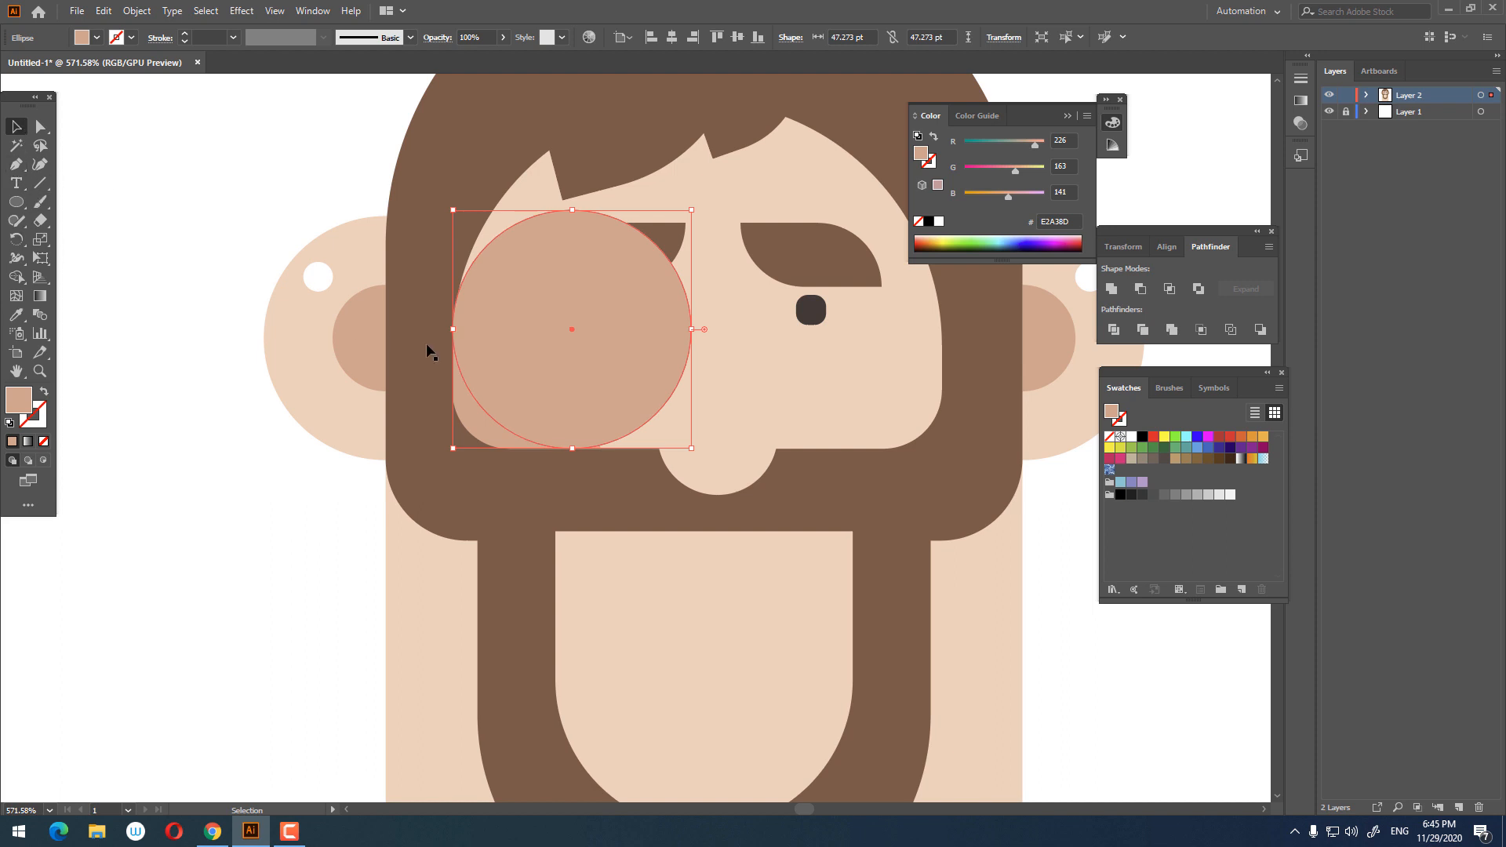
Step: Divide the overlapping circle and rounded rectangle, then delete the outer pieces to leave a crescent cheek shadow
{"action": "left_click", "coordinate": [485, 430], "text": "shift"}
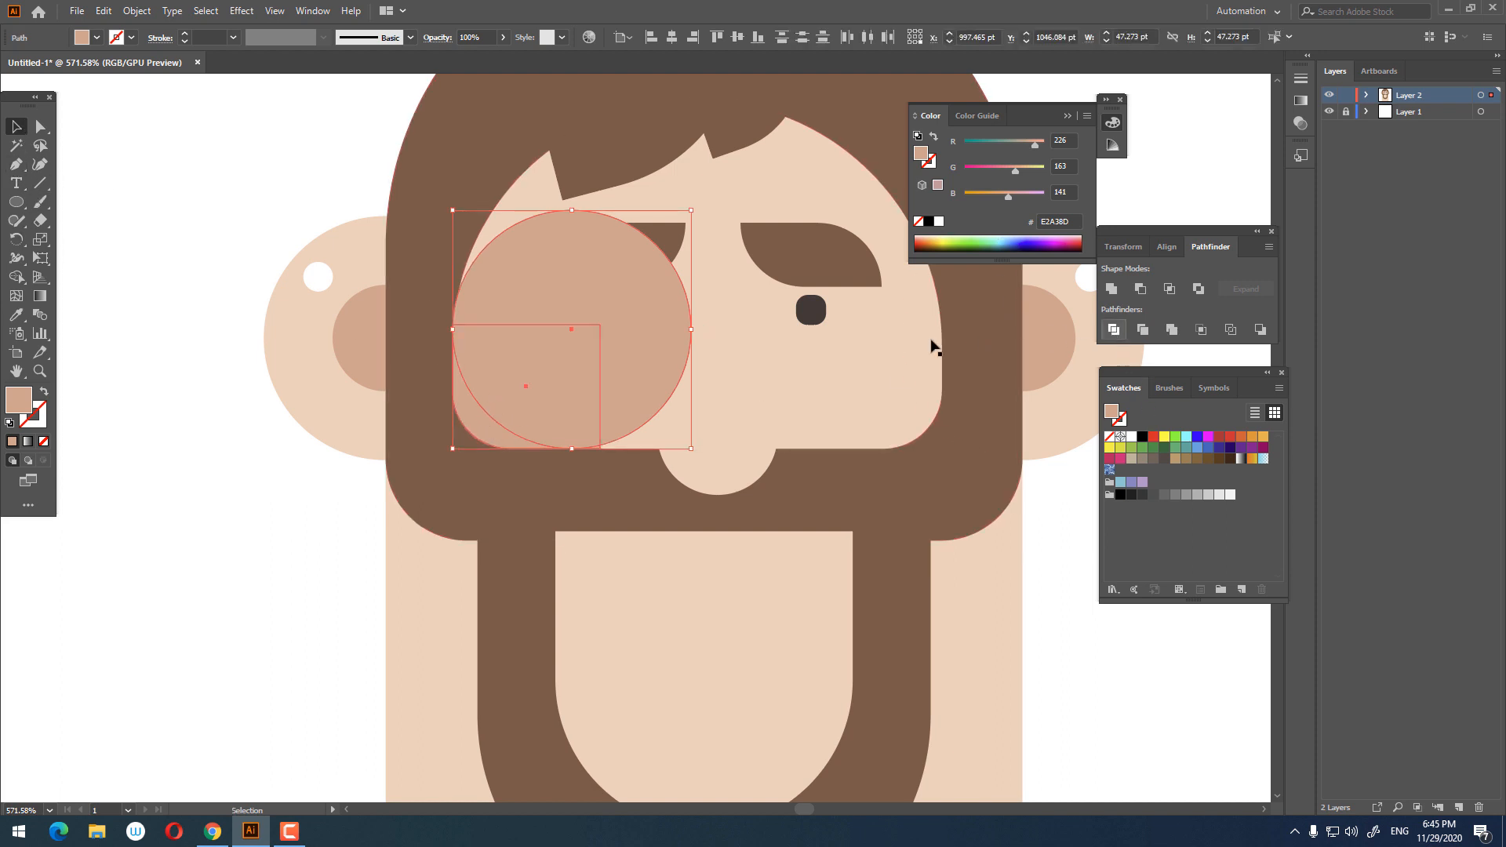
{"action": "right_click", "coordinate": [640, 332]}
{"action": "left_click", "coordinate": [704, 463]}
{"action": "left_click", "coordinate": [369, 573]}
{"action": "left_click", "coordinate": [516, 363]}
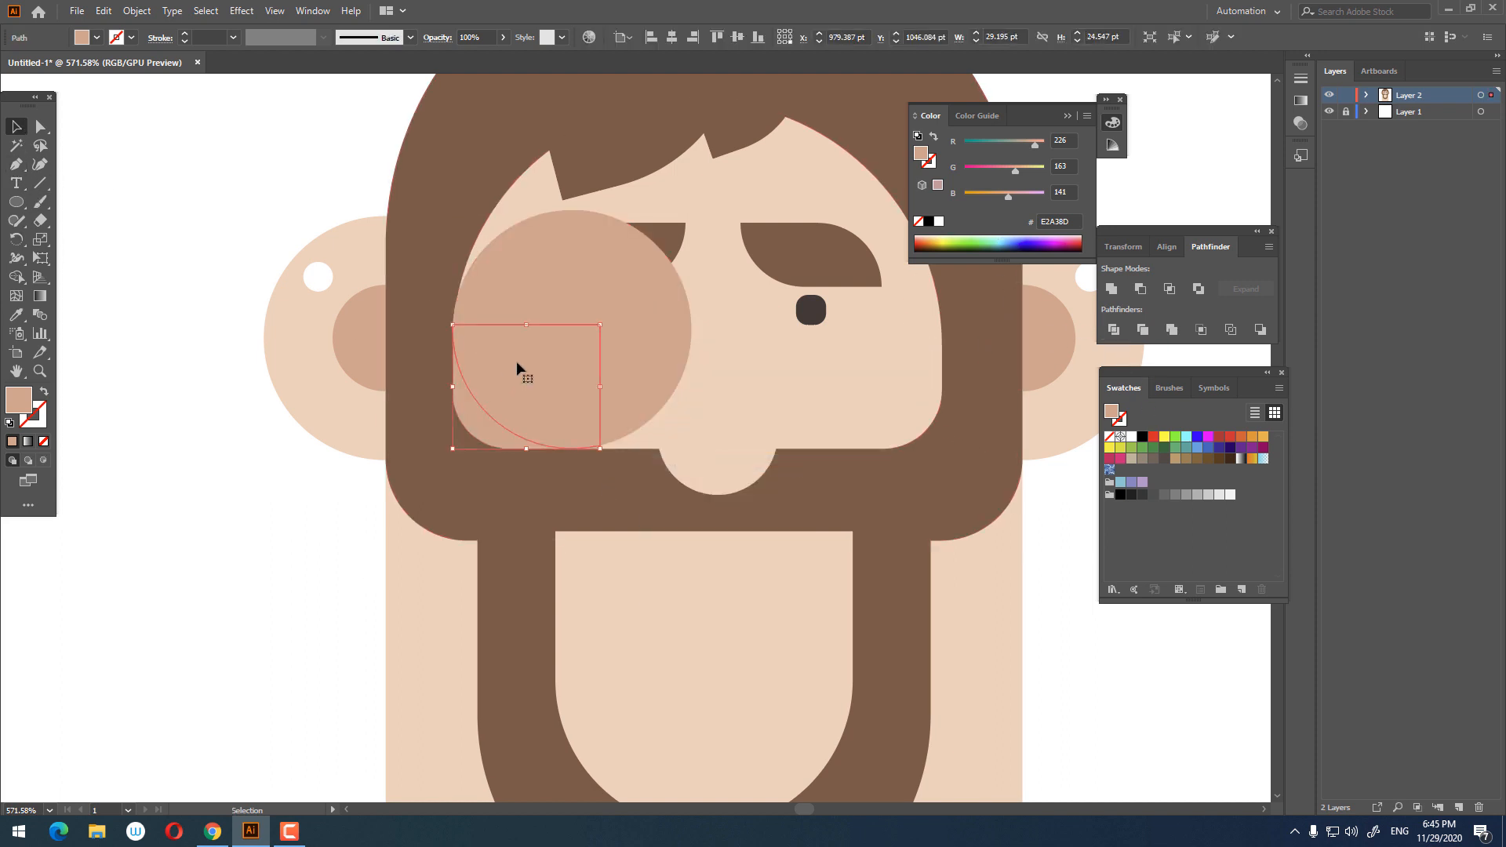
{"action": "key", "text": "Delete"}
{"action": "left_click", "coordinate": [614, 309]}
{"action": "key", "text": "Delete"}
{"action": "key", "text": "z"}
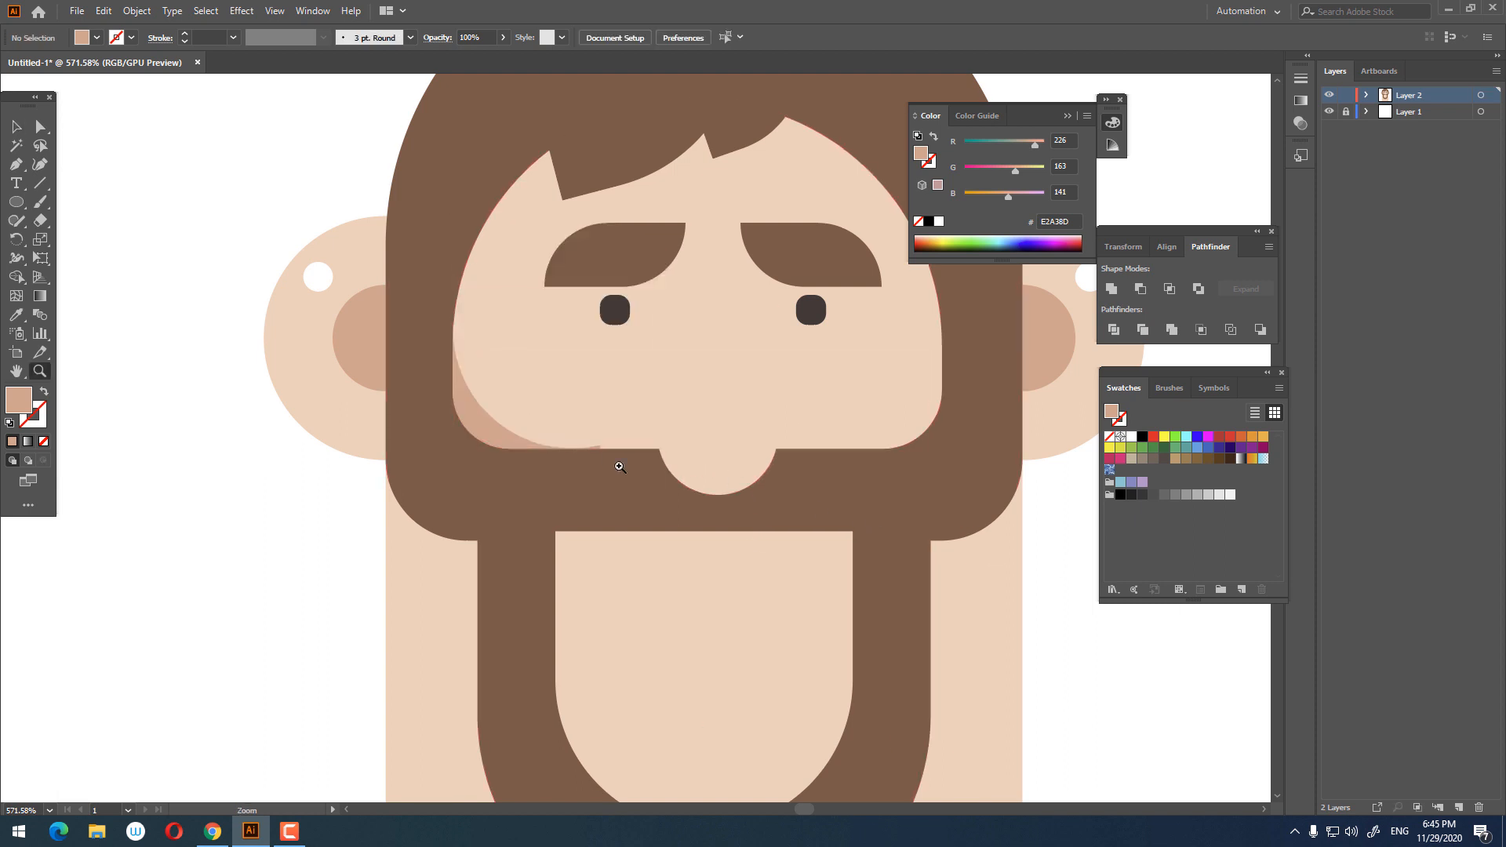
Step: Delete the tiny leftover sliver along the cheek shadow's lower edge
{"action": "left_click", "coordinate": [619, 466]}
{"action": "left_click", "coordinate": [571, 409]}
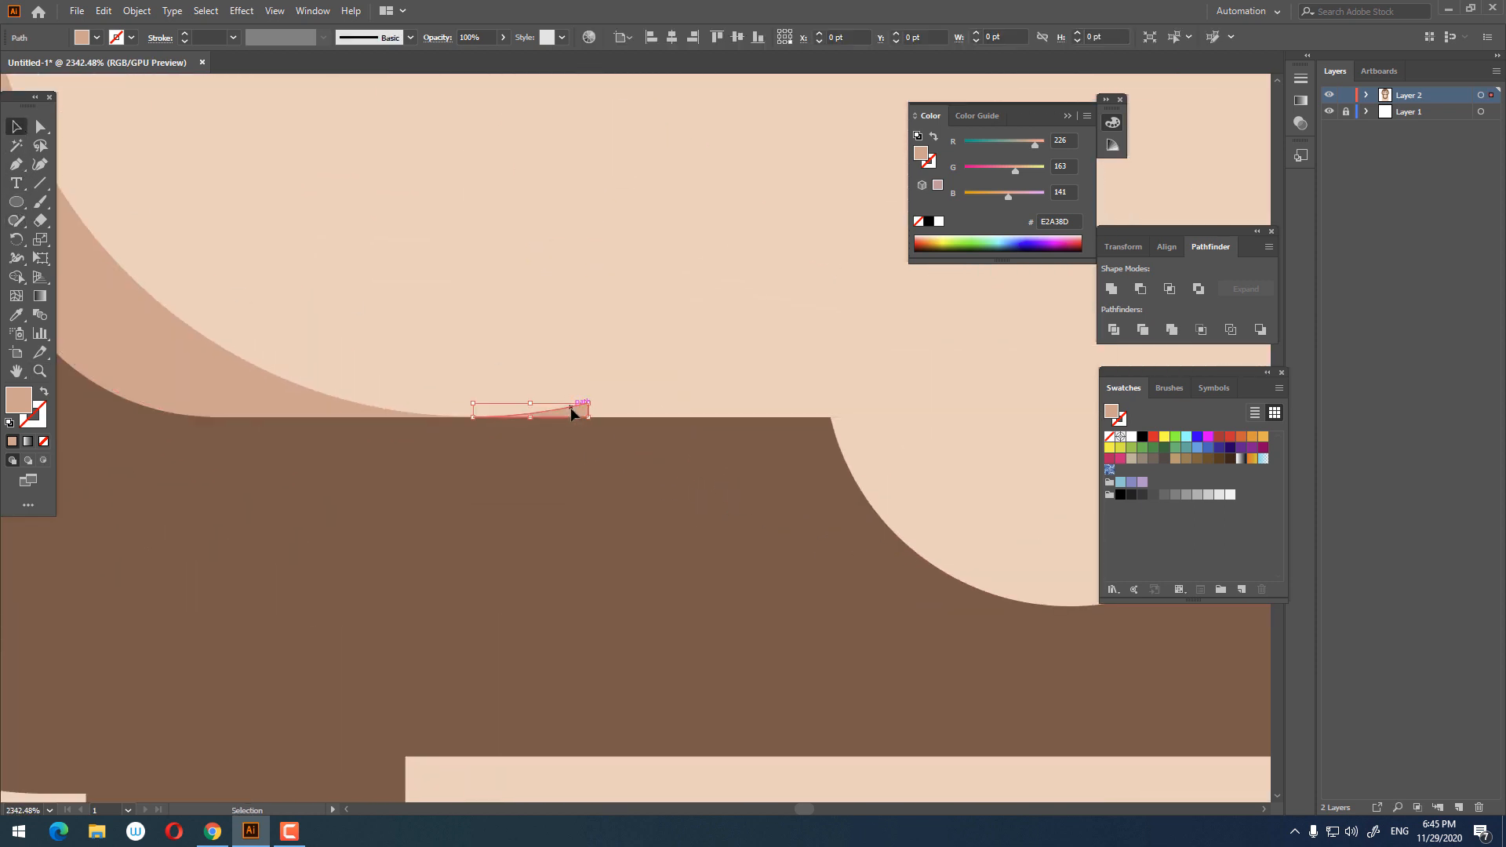
{"action": "key", "text": "Delete"}
Step: Delete a leftover overlapping piece lying on top of the cheek shadow
{"action": "key", "text": "z"}
{"action": "left_click_drag", "start_coordinate": [552, 333], "coordinate": [243, 371]}
{"action": "key", "text": "space"}
{"action": "left_click_drag", "start_coordinate": [449, 326], "coordinate": [336, 387]}
{"action": "left_click_drag", "start_coordinate": [391, 315], "coordinate": [600, 313]}
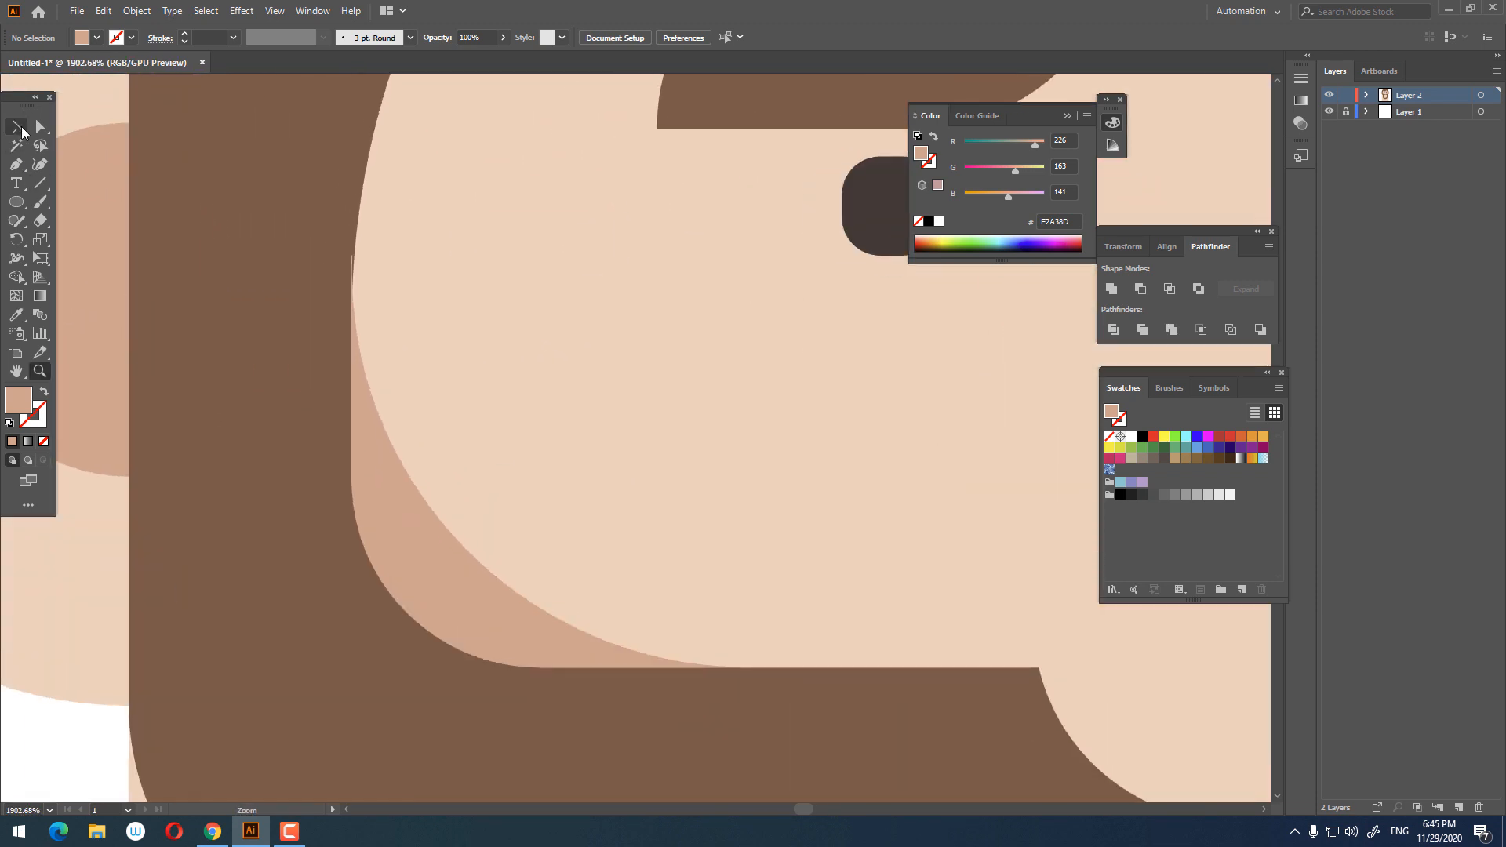
{"action": "left_click", "coordinate": [21, 129]}
{"action": "left_click", "coordinate": [353, 270]}
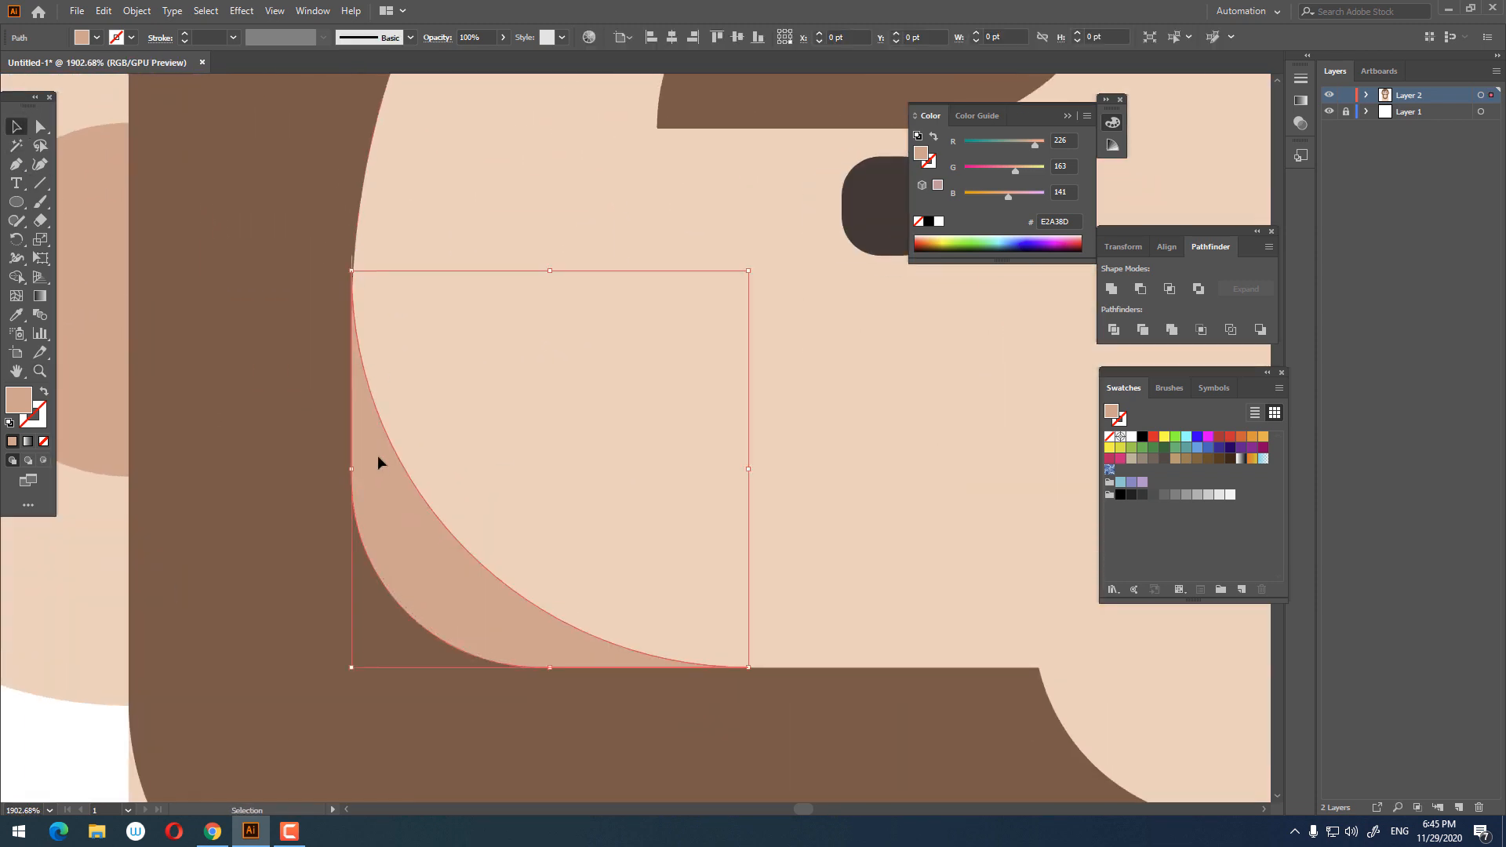
{"action": "left_click", "coordinate": [353, 261]}
{"action": "key", "text": "Delete"}
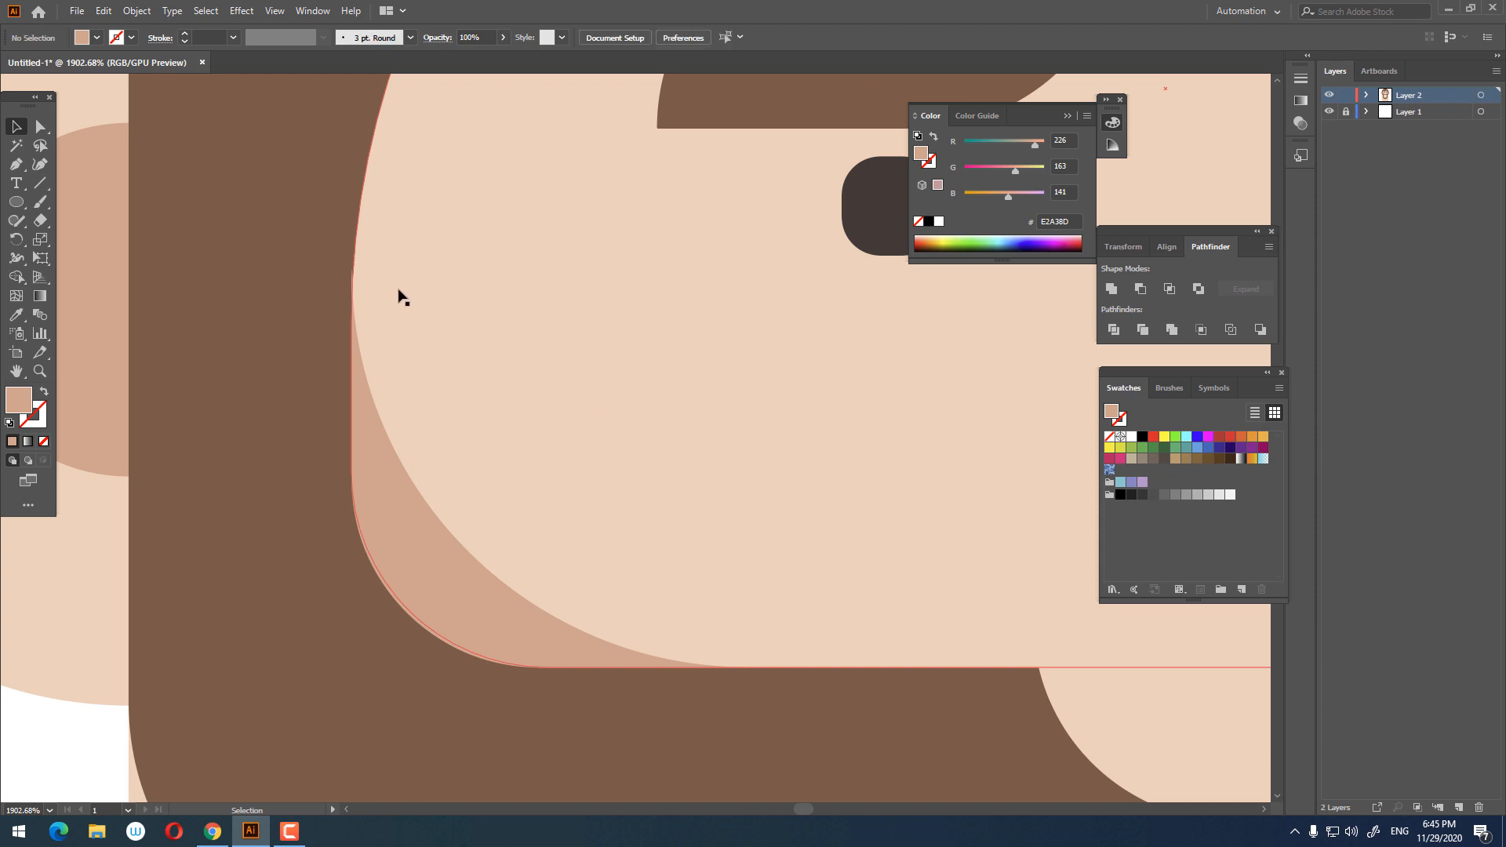
Step: Copy the left cheek shadow, paste it in front, and move the copy over to the right side of the face
{"action": "left_click", "coordinate": [379, 516]}
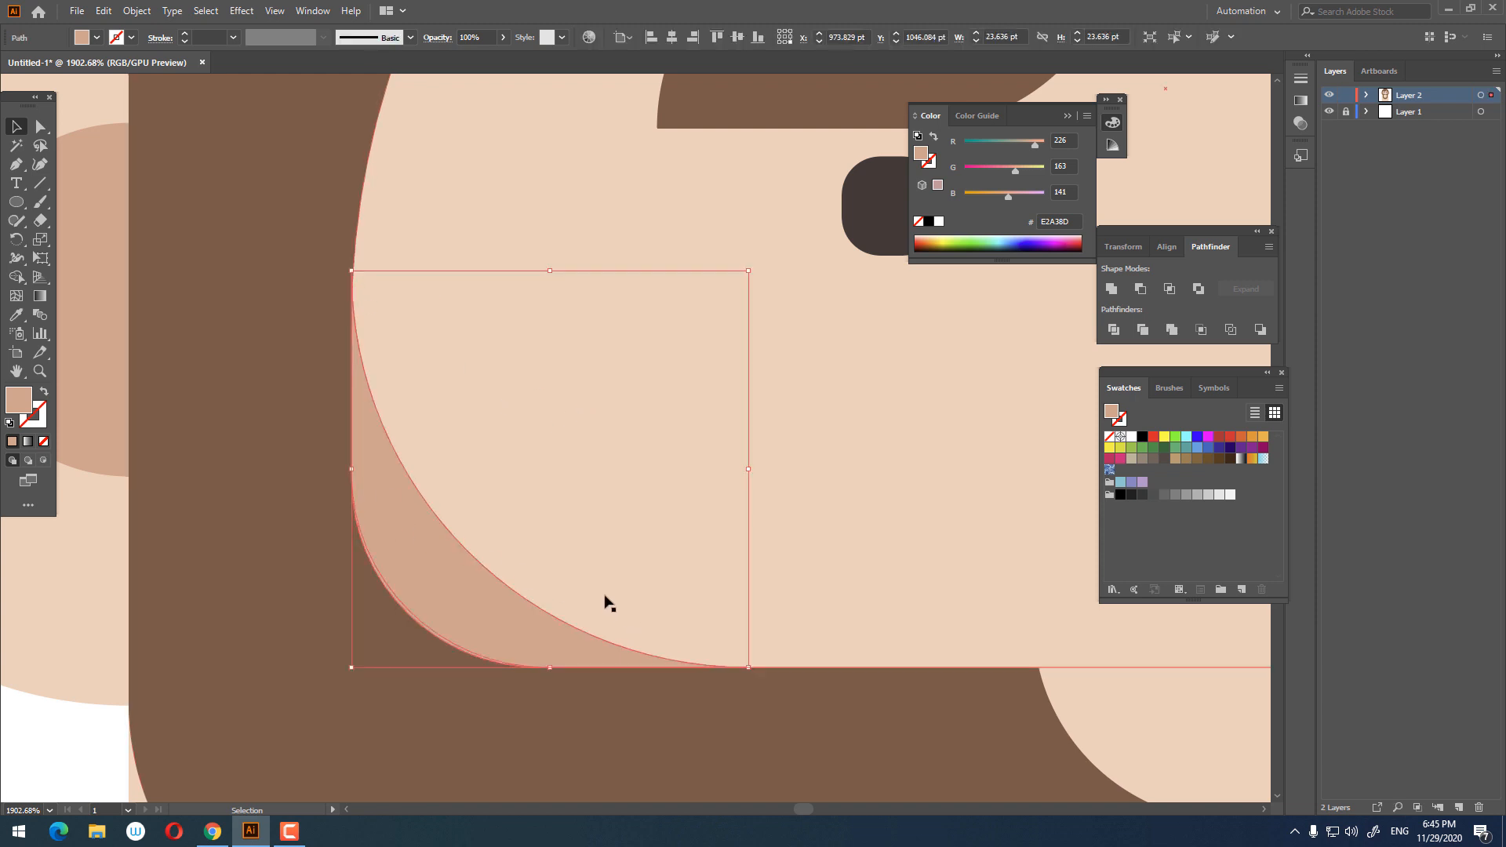
{"action": "key", "text": "z"}
{"action": "left_click_drag", "start_coordinate": [657, 440], "coordinate": [151, 447]}
{"action": "left_click_drag", "start_coordinate": [769, 445], "coordinate": [883, 510]}
{"action": "left_click_drag", "start_coordinate": [838, 536], "coordinate": [816, 442]}
{"action": "left_click", "coordinate": [217, 325]}
{"action": "key", "text": "z"}
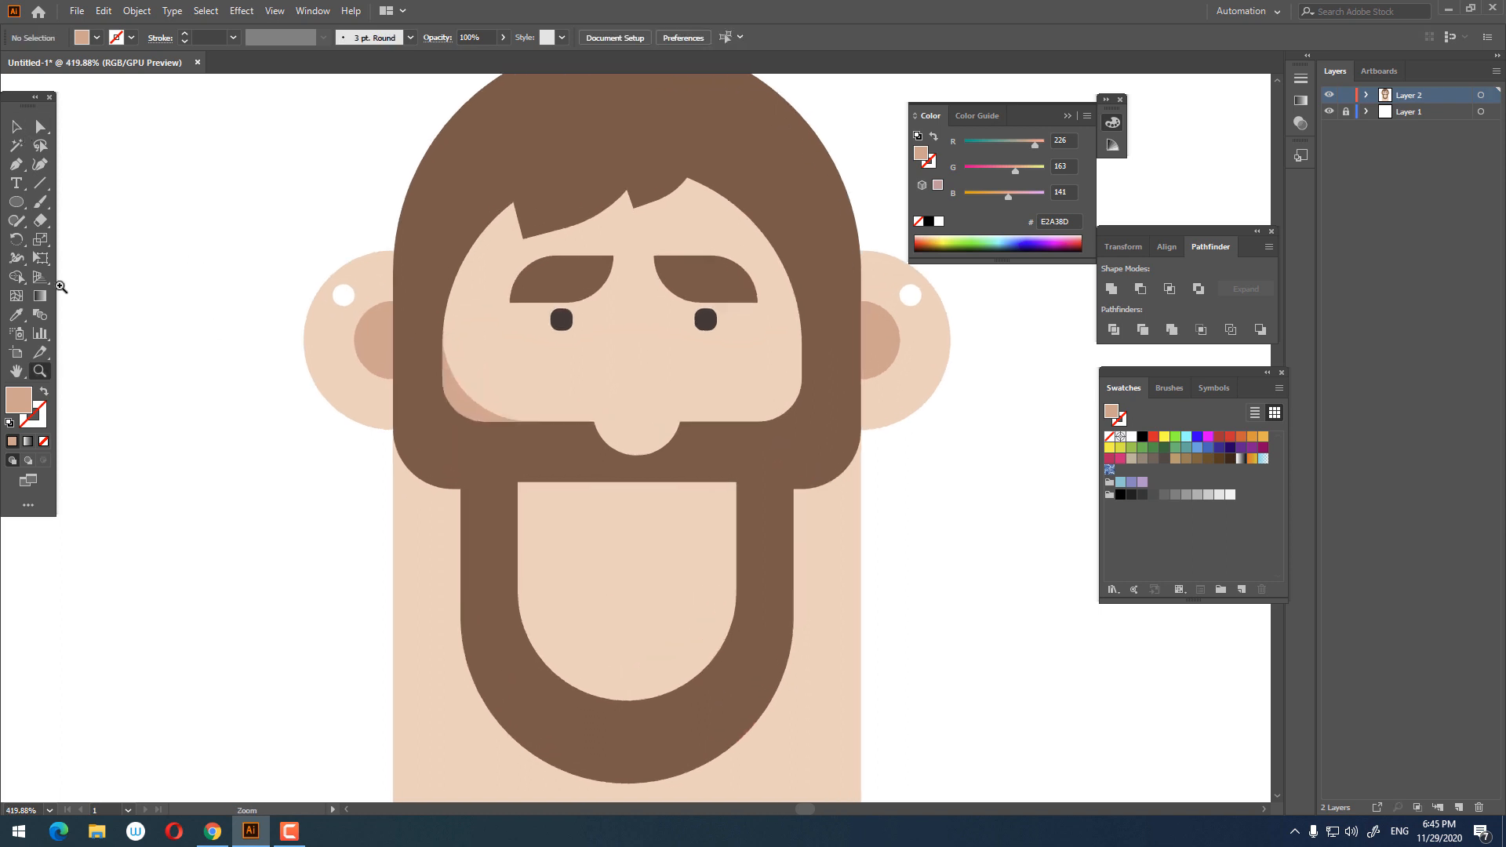
{"action": "left_click", "coordinate": [444, 400]}
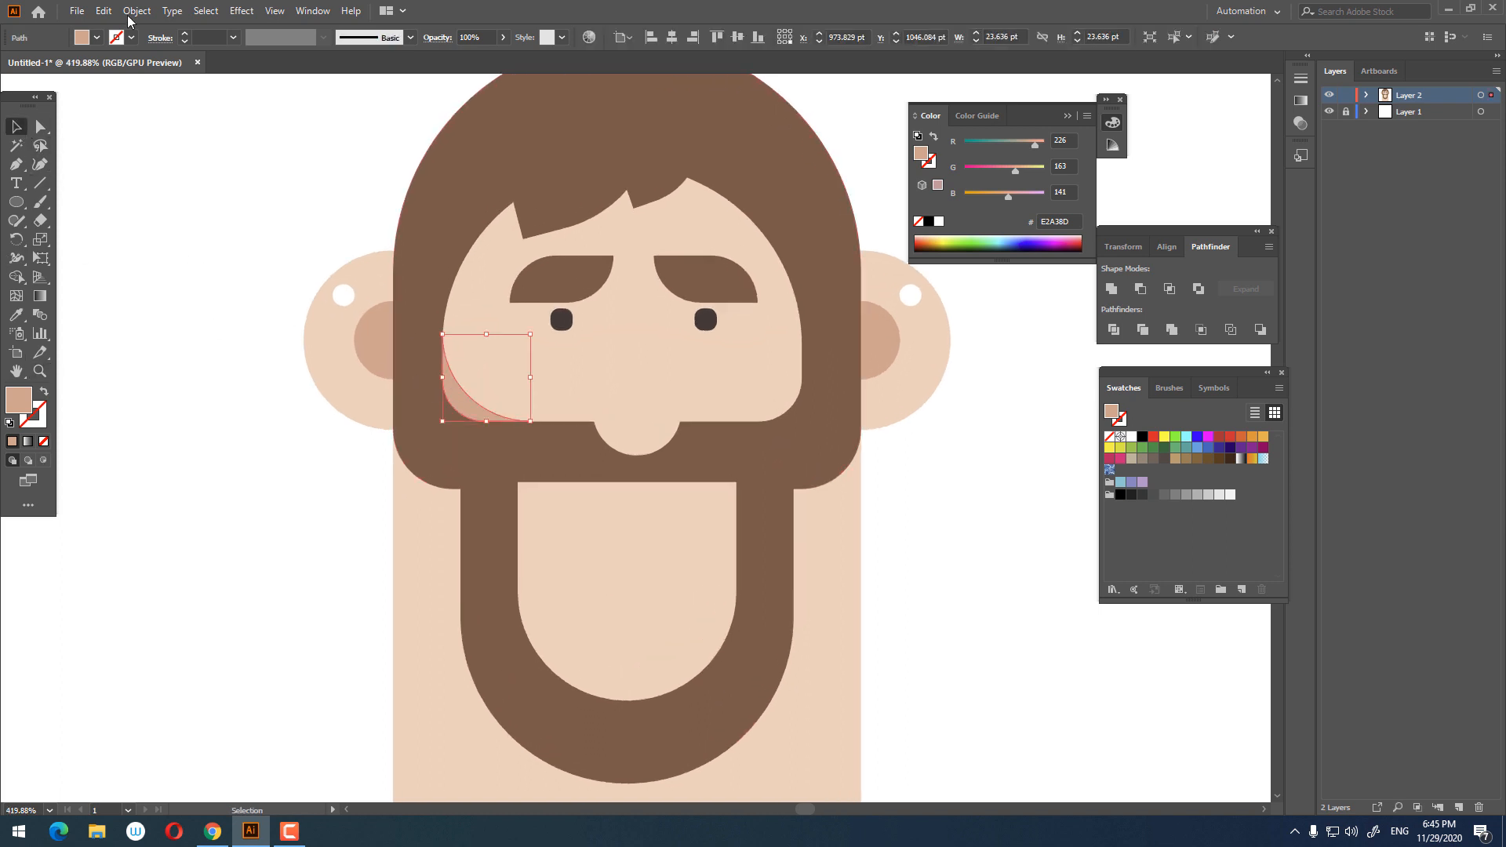
{"action": "left_click", "coordinate": [103, 10]}
{"action": "left_click", "coordinate": [129, 85]}
{"action": "left_click", "coordinate": [103, 10]}
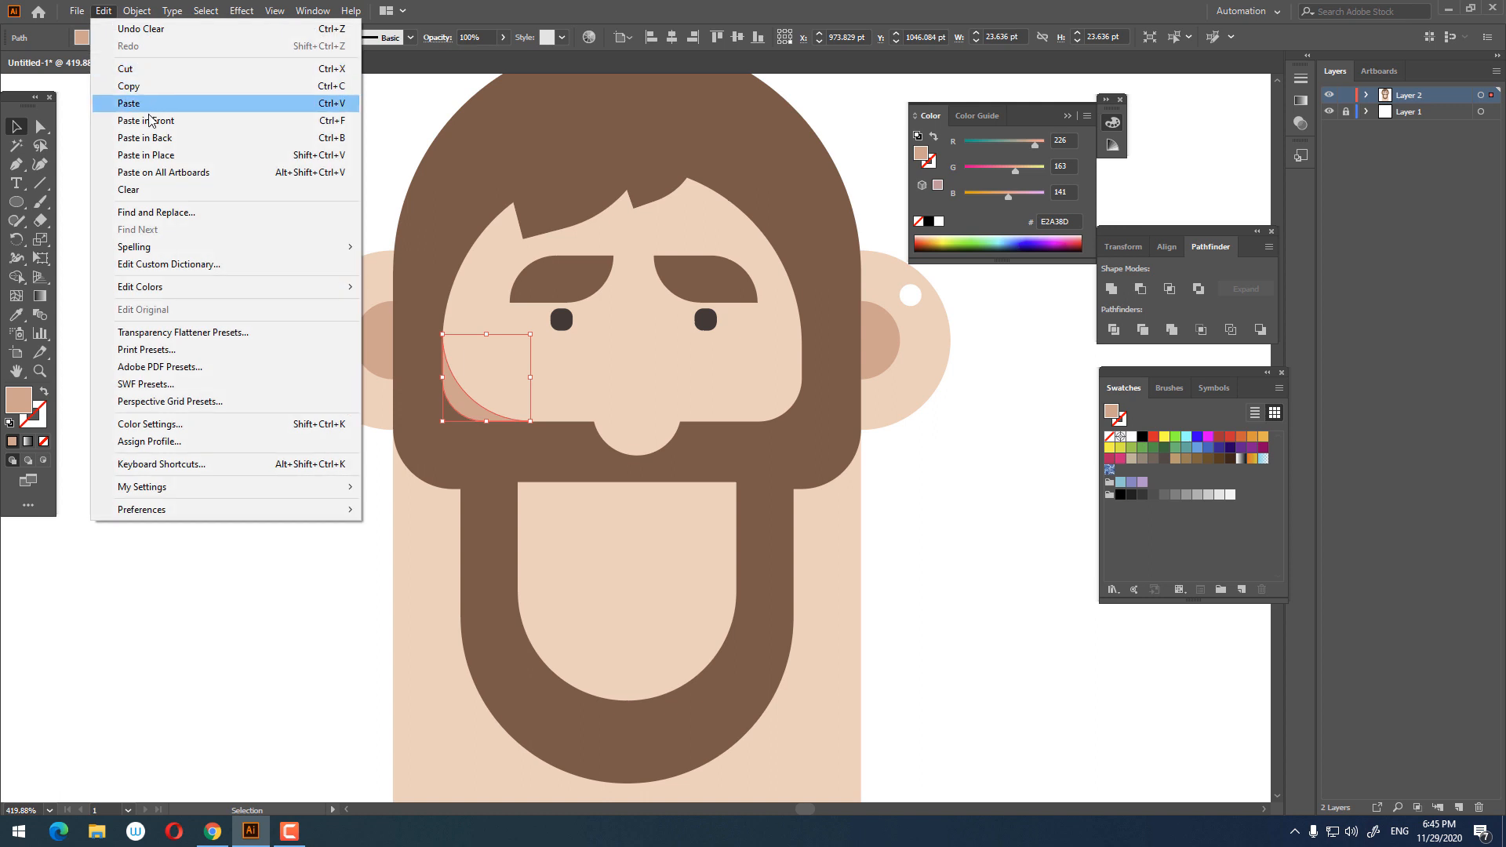
{"action": "left_click", "coordinate": [156, 120]}
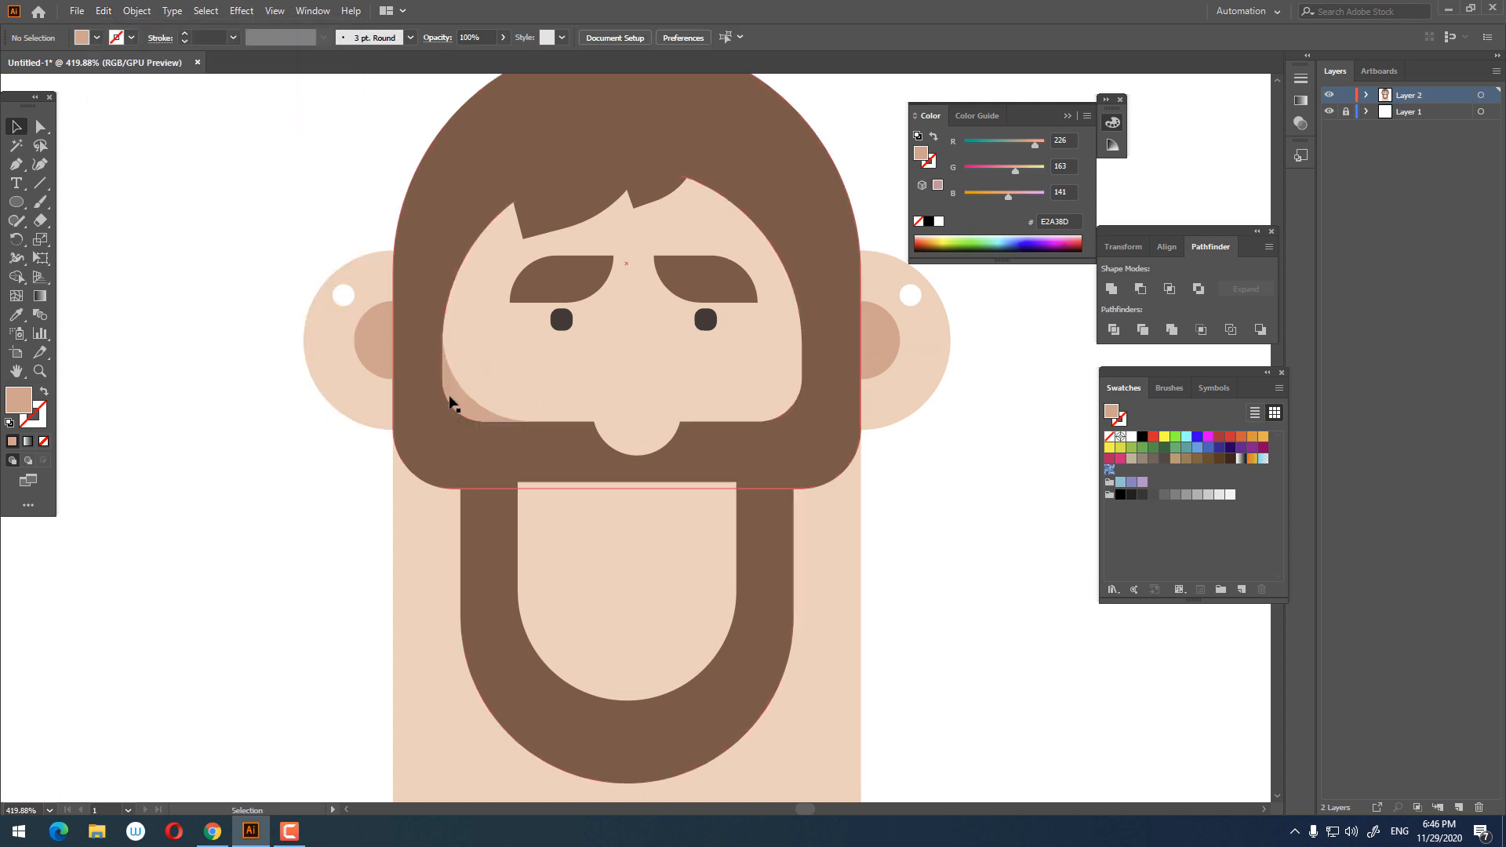
{"action": "left_click_drag", "start_coordinate": [447, 400], "coordinate": [772, 396]}
Step: Reflect the cheek shadow copy across the vertical axis and position it against the face's right edge
{"action": "right_click", "coordinate": [771, 390]}
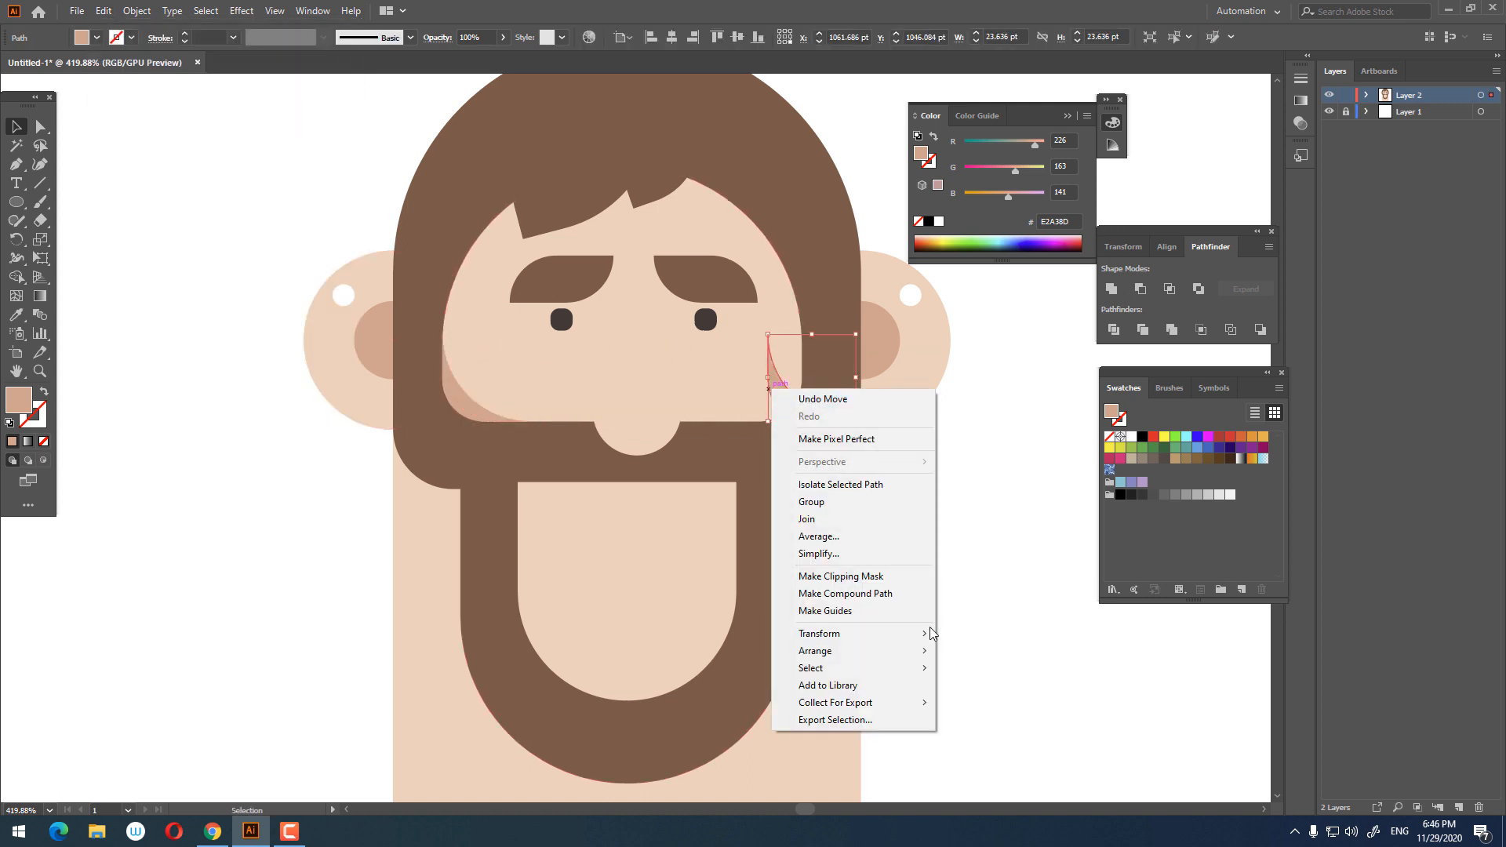
{"action": "mouse_move", "coordinate": [925, 633]}
{"action": "left_click", "coordinate": [976, 690]}
{"action": "key", "text": "Return"}
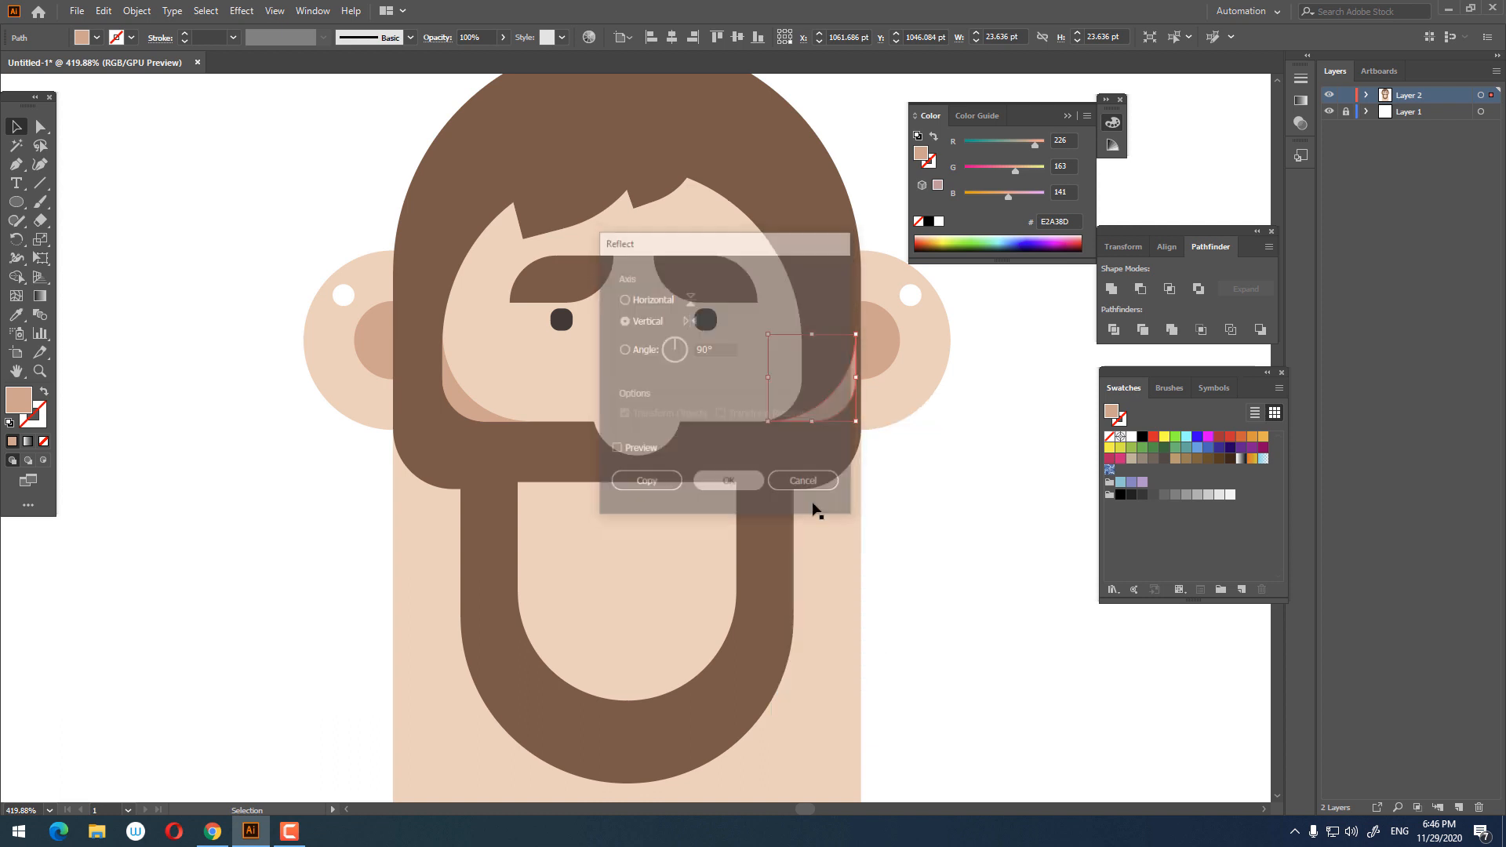
{"action": "left_click_drag", "start_coordinate": [828, 396], "coordinate": [925, 494]}
{"action": "left_click", "coordinate": [1069, 555]}
{"action": "key", "text": "z"}
{"action": "key", "text": "space"}
{"action": "left_click_drag", "start_coordinate": [918, 510], "coordinate": [826, 480]}
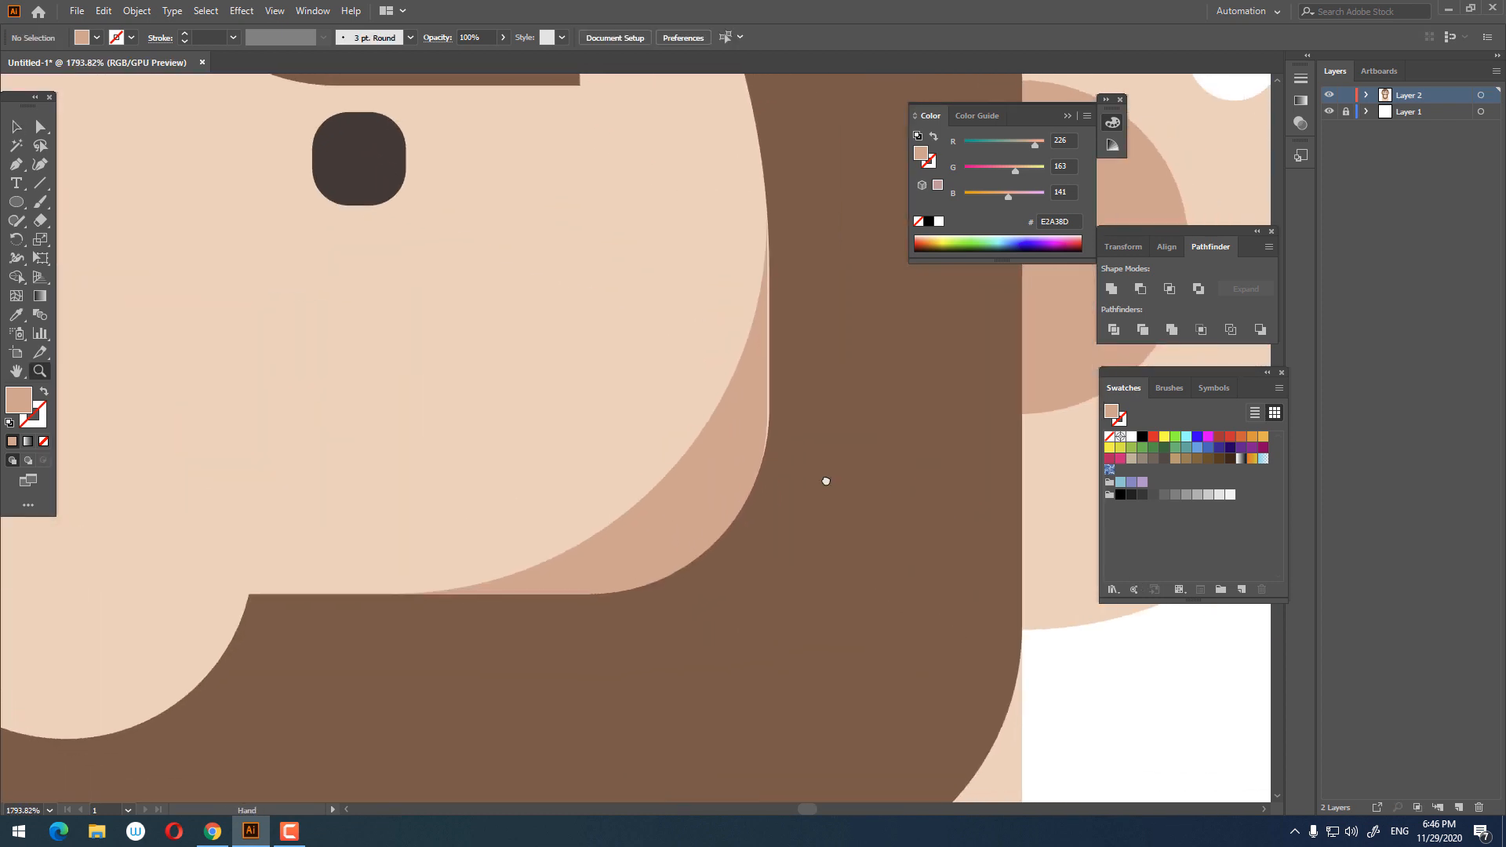
{"action": "left_click", "coordinate": [15, 126]}
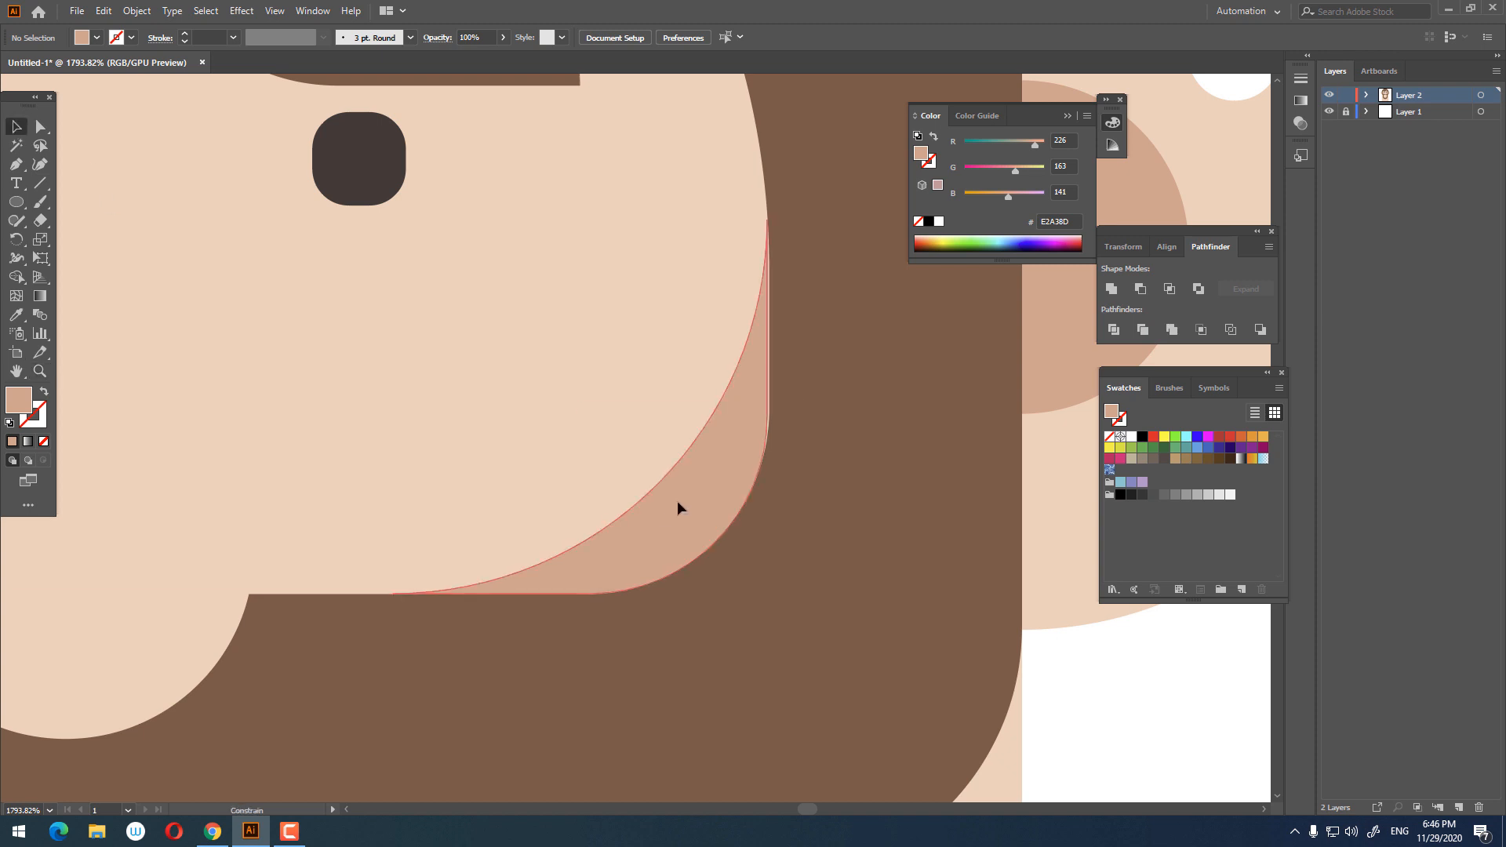
{"action": "left_click_drag", "start_coordinate": [677, 502], "coordinate": [680, 502]}
{"action": "left_click", "coordinate": [1102, 744]}
Step: Copy the nose, paste it behind the original, and nudge the copy slightly downward
{"action": "key", "text": "z"}
{"action": "left_click_drag", "start_coordinate": [838, 540], "coordinate": [572, 463]}
{"action": "key", "text": "space"}
{"action": "left_click_drag", "start_coordinate": [600, 578], "coordinate": [632, 453]}
{"action": "mouse_move", "coordinate": [632, 453]}
{"action": "left_mouse_down"}
{"action": "mouse_move", "coordinate": [562, 420]}
{"action": "mouse_move", "coordinate": [620, 439]}
{"action": "left_mouse_up"}
{"action": "left_click", "coordinate": [15, 124]}
{"action": "left_click", "coordinate": [679, 431]}
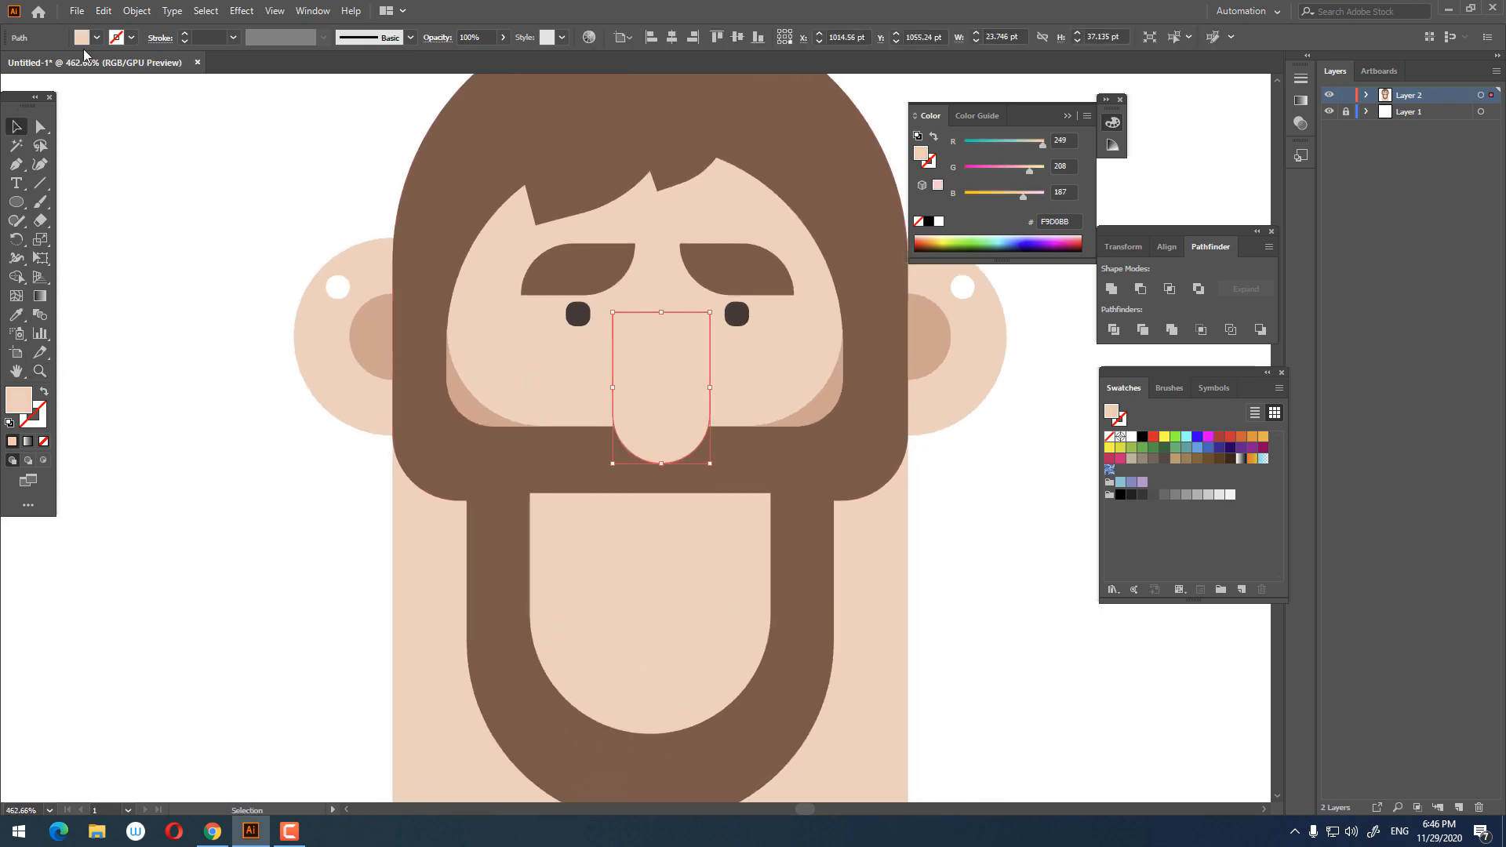
{"action": "left_click", "coordinate": [104, 11]}
{"action": "left_click", "coordinate": [118, 87]}
{"action": "left_click", "coordinate": [105, 11]}
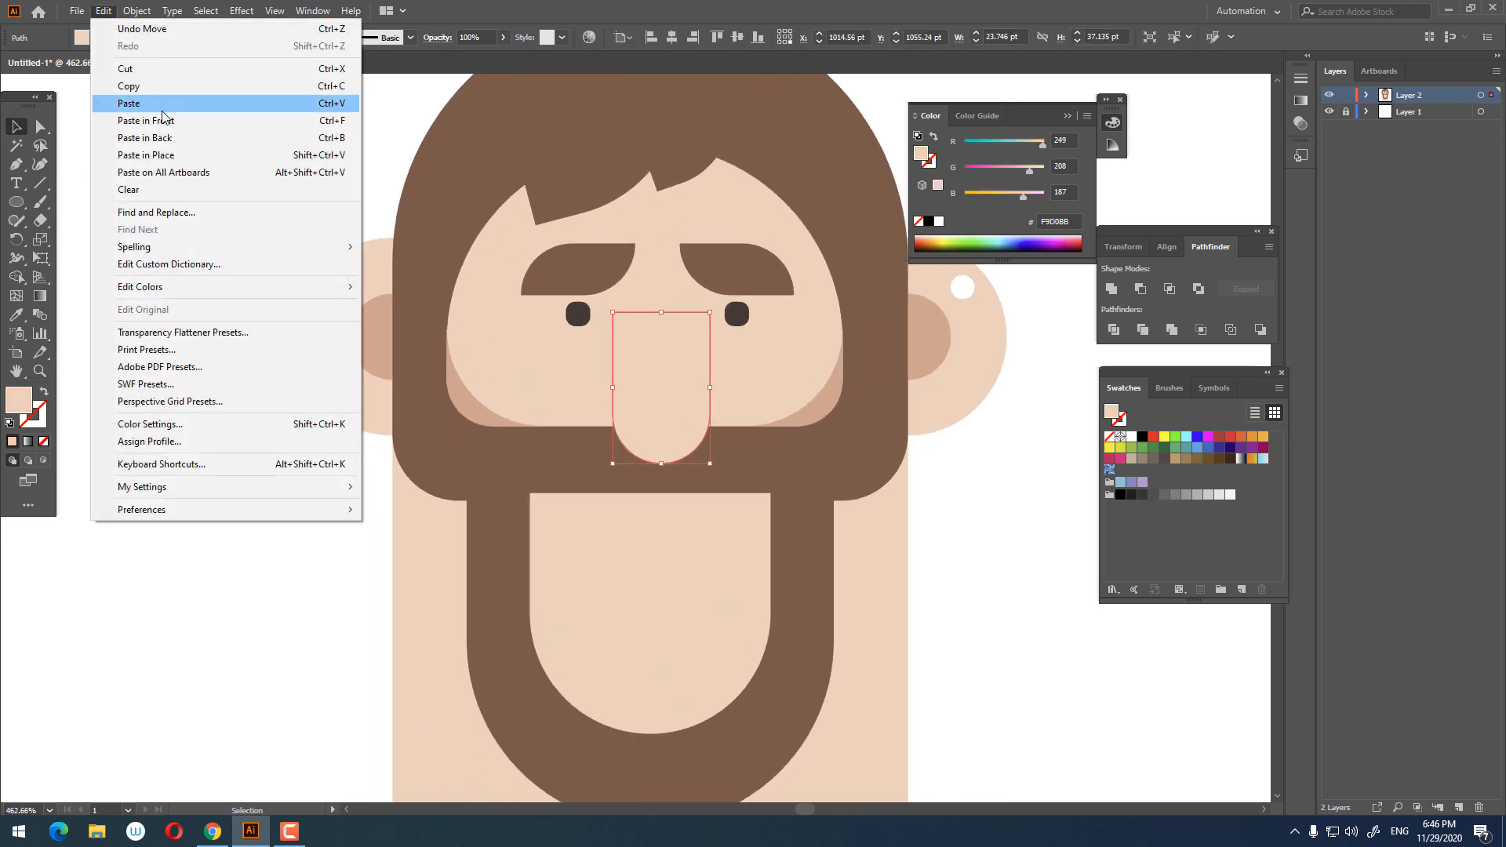
{"action": "left_click", "coordinate": [149, 120]}
{"action": "left_click", "coordinate": [638, 407], "text": "shift"}
{"action": "left_click_drag", "start_coordinate": [657, 426], "coordinate": [659, 419]}
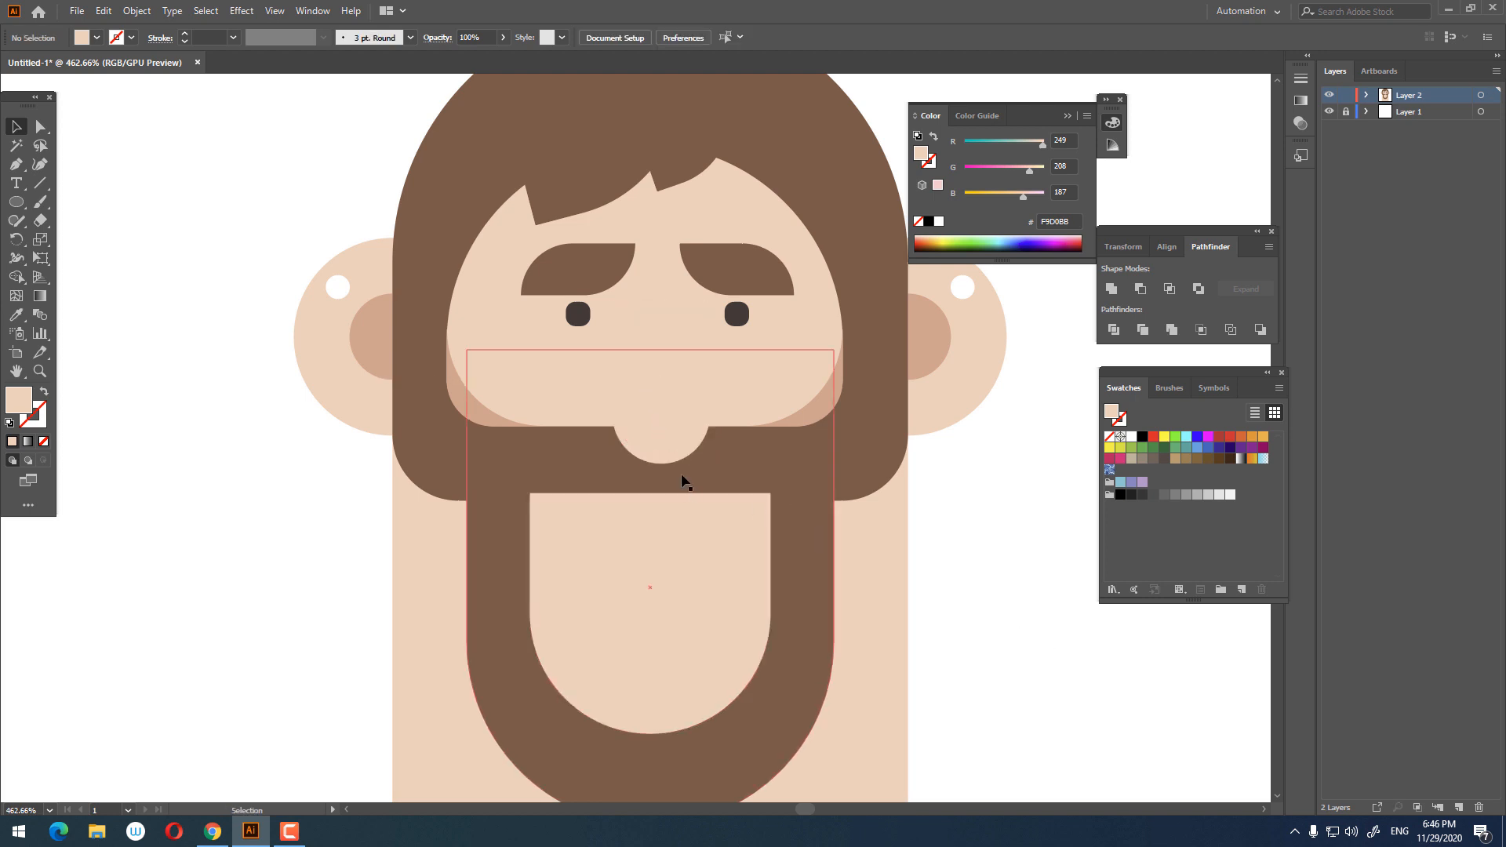
{"action": "key", "text": "Down"}
{"action": "key", "text": "Down"}
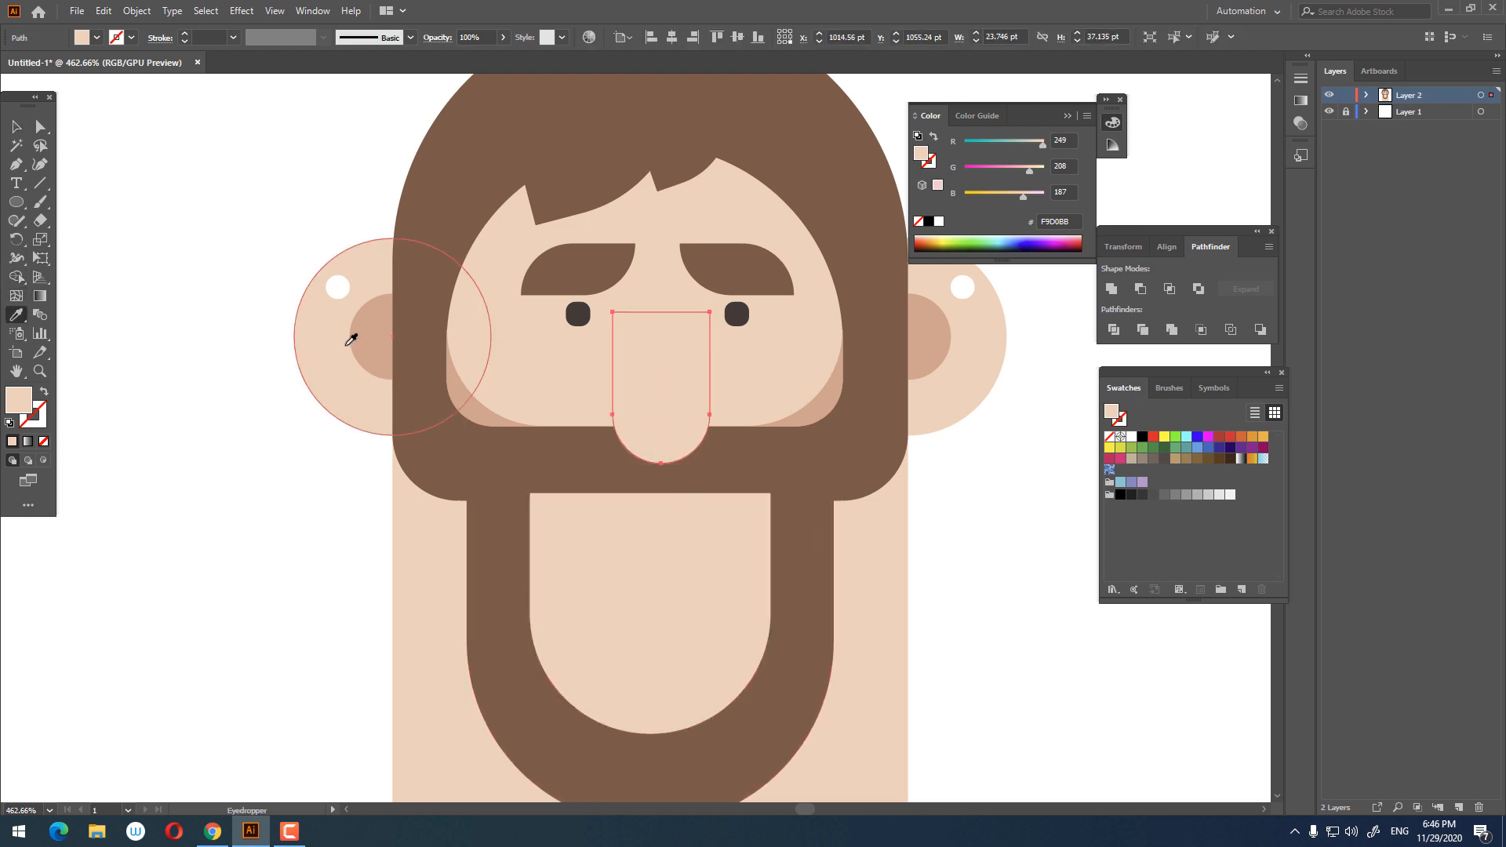
Step: Fill the nose copy with the cheek shadow colour and adjust the front nose's position slightly
{"action": "left_click", "coordinate": [375, 339]}
{"action": "key", "text": "z"}
{"action": "left_click_drag", "start_coordinate": [585, 332], "coordinate": [694, 392]}
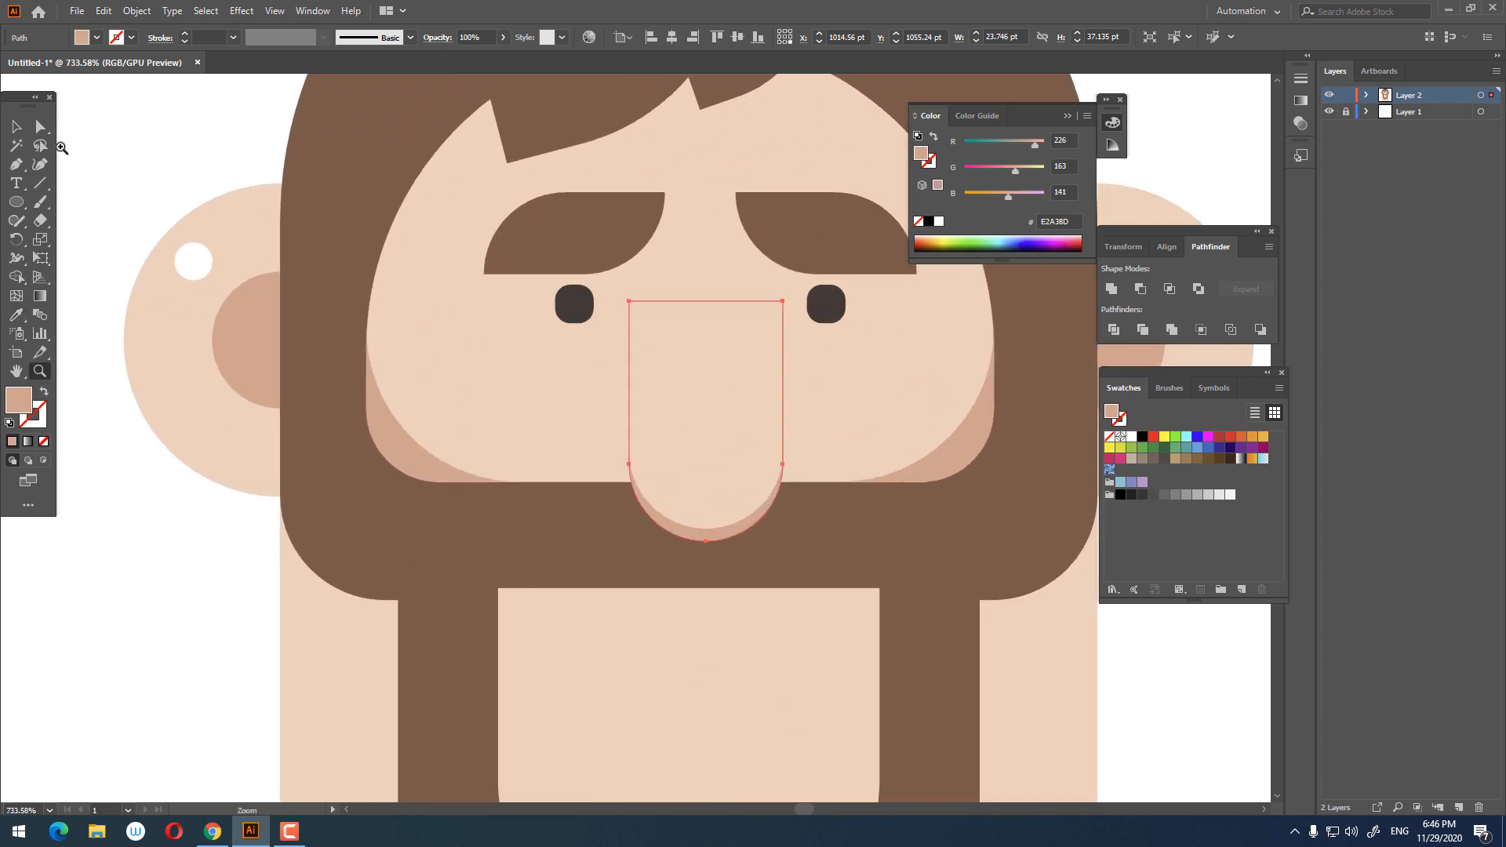
{"action": "key", "text": "v"}
{"action": "left_click", "coordinate": [742, 477]}
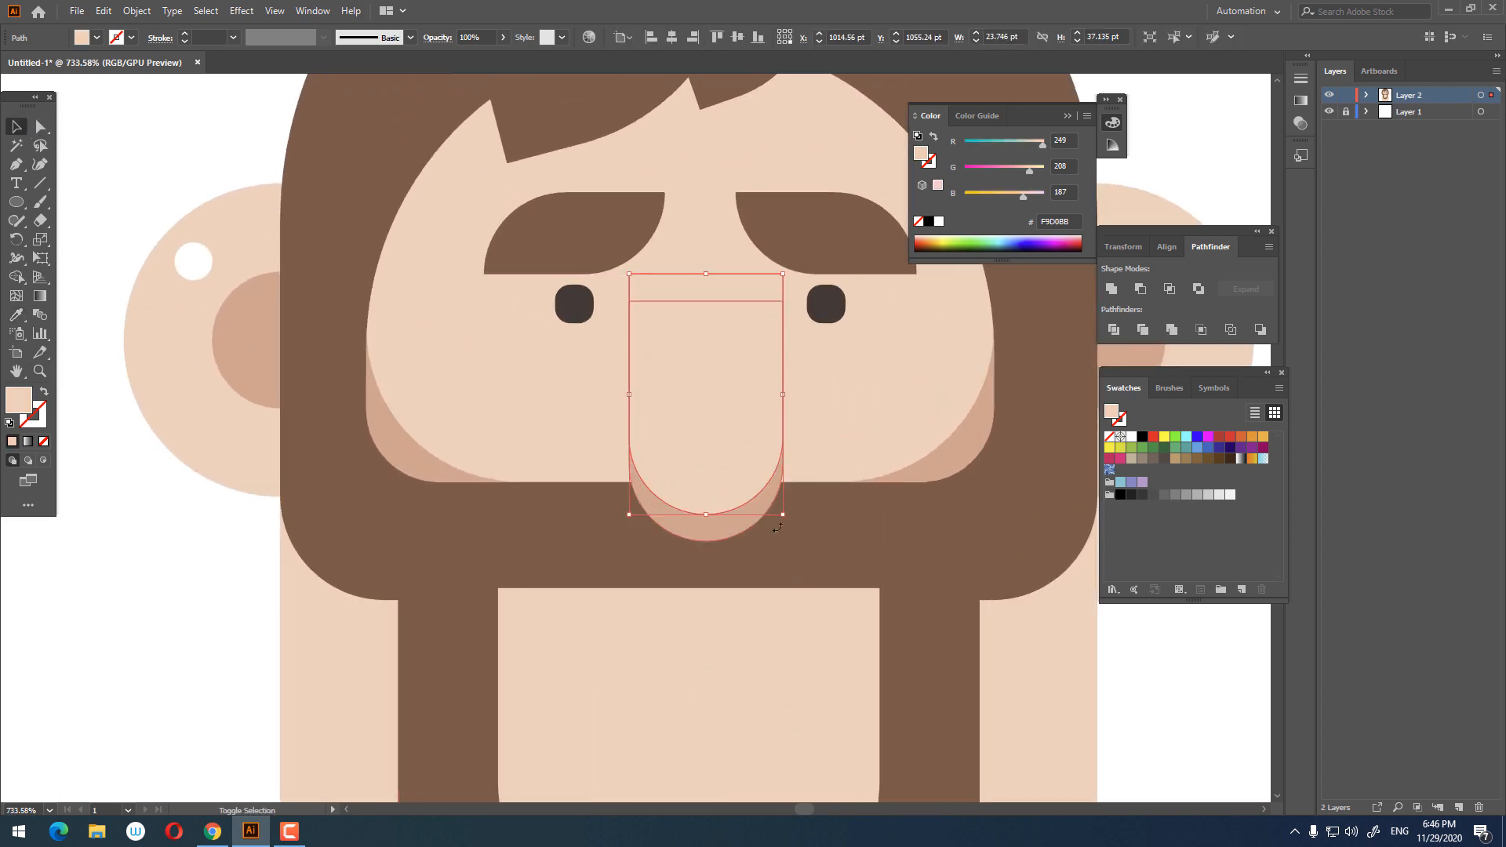
{"action": "left_click_drag", "start_coordinate": [797, 523], "coordinate": [797, 523]}
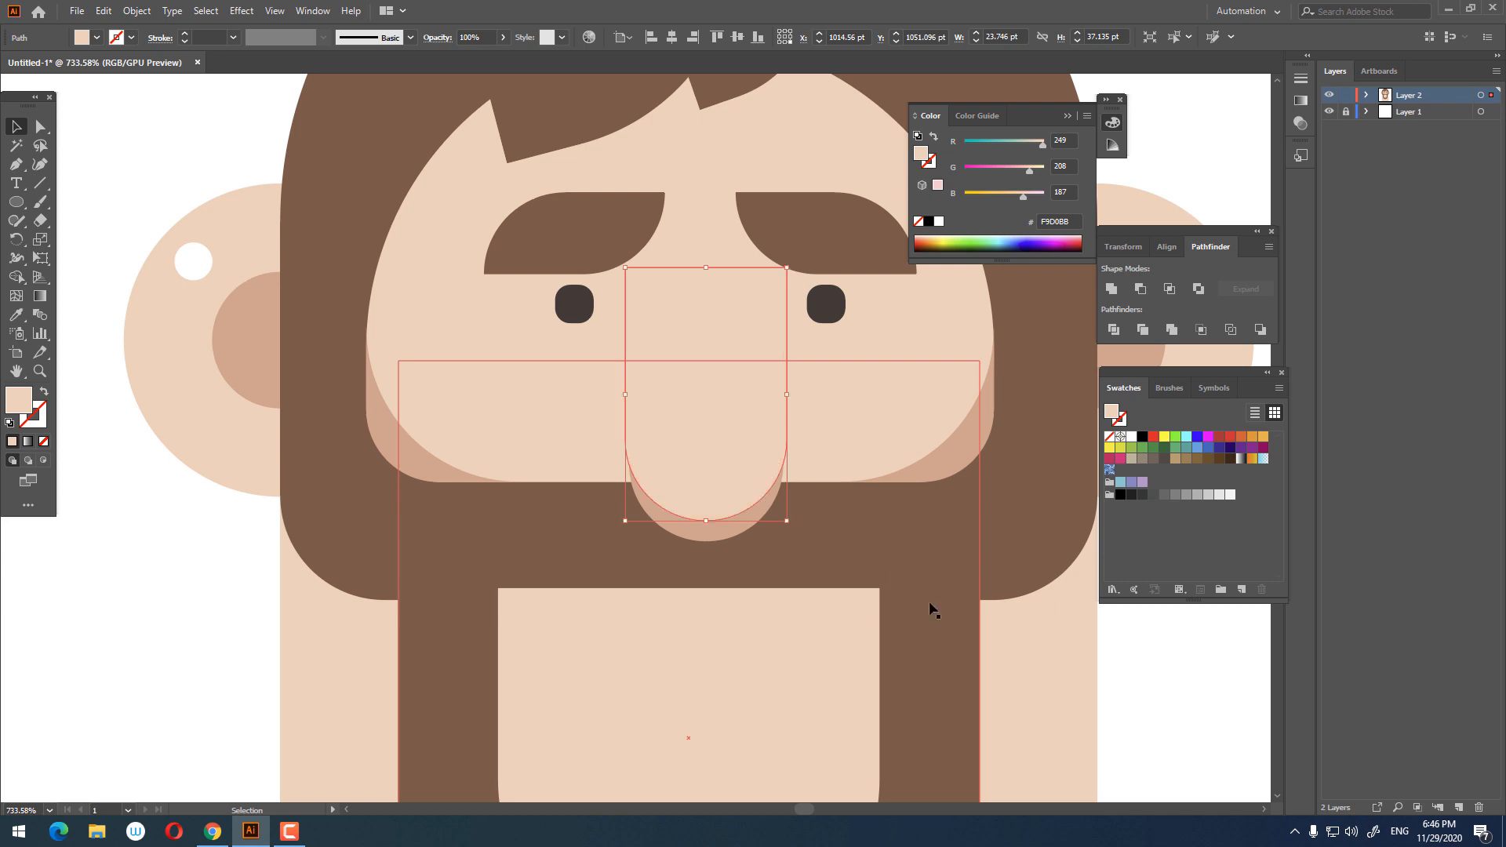
Step: Fill the body rectangle below the face with the cheek shadow colour
{"action": "left_click", "coordinate": [964, 609]}
{"action": "scroll", "coordinate": [965, 609], "scroll_direction": "down", "scroll_amount": 4}
{"action": "left_click_drag", "start_coordinate": [832, 626], "coordinate": [468, 427]}
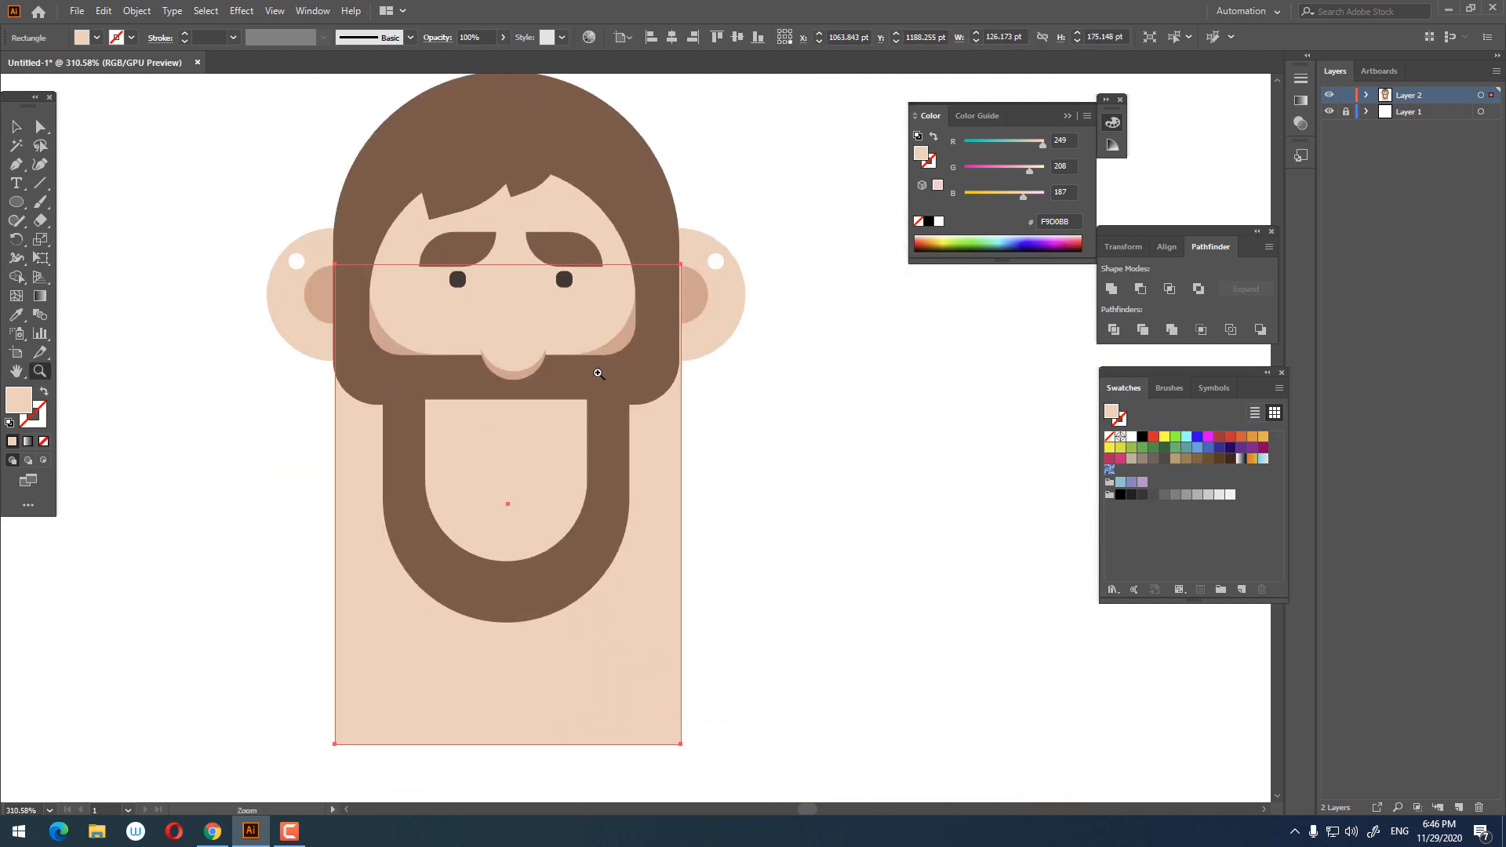
{"action": "scroll", "coordinate": [549, 408], "scroll_direction": "down", "scroll_amount": 2}
{"action": "scroll", "coordinate": [614, 391], "scroll_direction": "up", "scroll_amount": 1}
{"action": "left_click", "coordinate": [15, 130]}
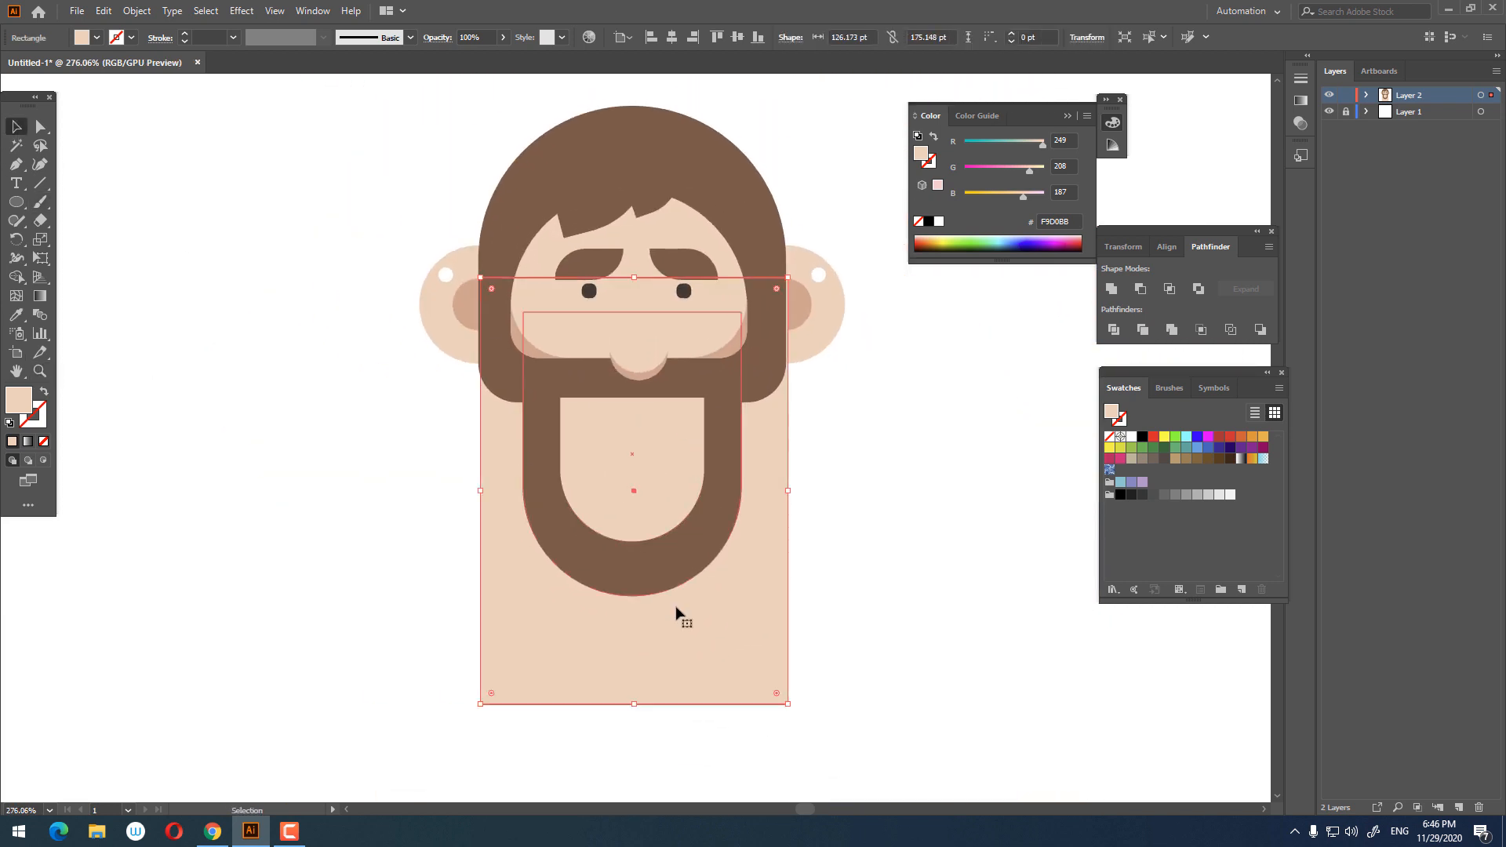
{"action": "left_click", "coordinate": [16, 315]}
{"action": "left_click", "coordinate": [743, 349]}
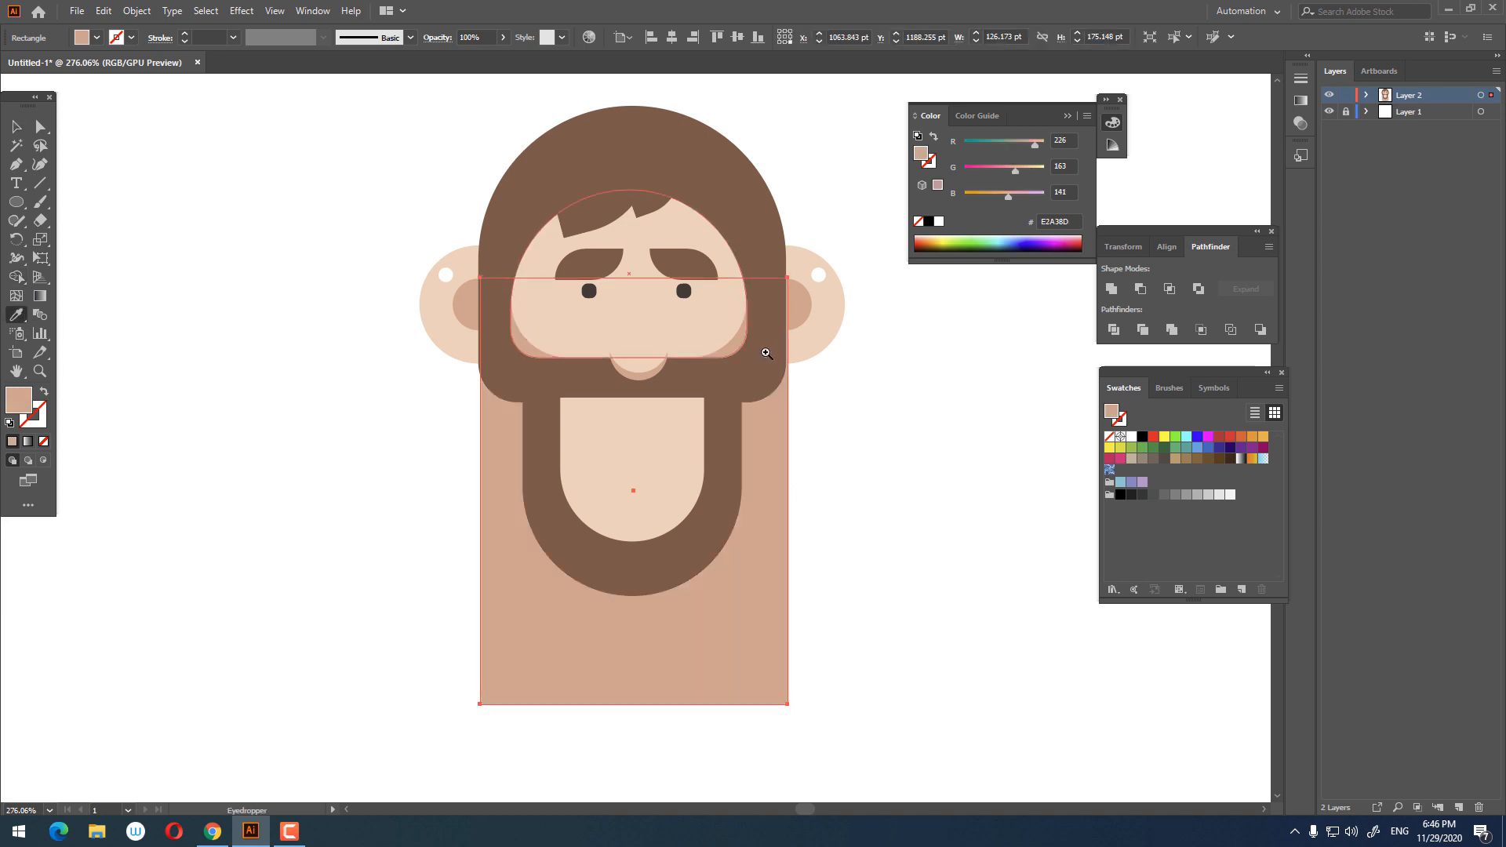
Step: Lower the top anchors of the chin skin shape inside the beard to turn it into a half-circle mouth
{"action": "scroll", "coordinate": [766, 350], "scroll_direction": "down", "scroll_amount": 2}
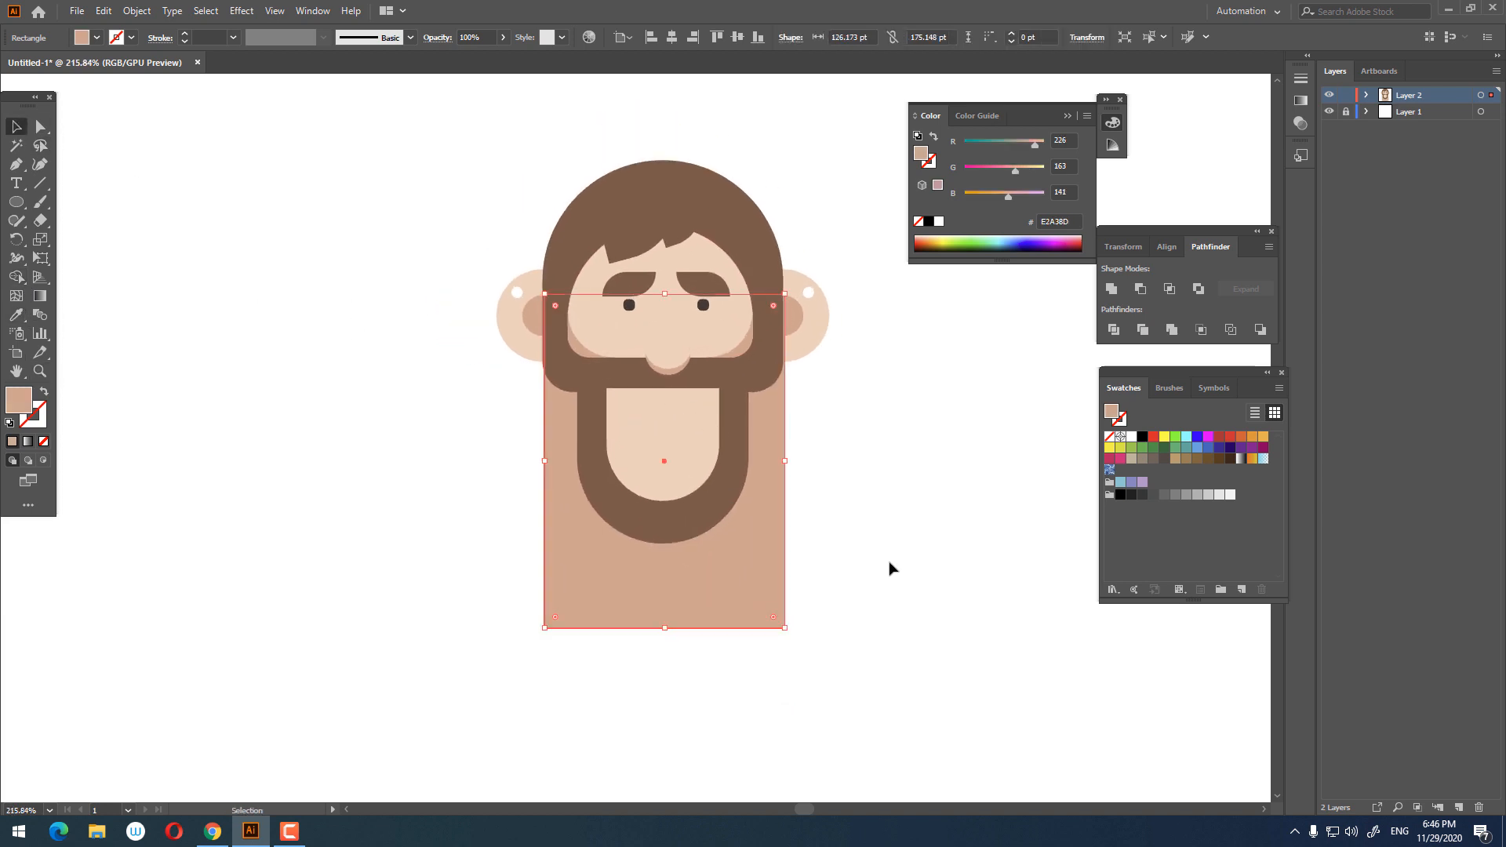
{"action": "key", "text": "ctrl+shift+a"}
{"action": "scroll", "coordinate": [797, 473], "scroll_direction": "up", "scroll_amount": 6}
{"action": "left_click", "coordinate": [17, 127]}
{"action": "left_click", "coordinate": [696, 484]}
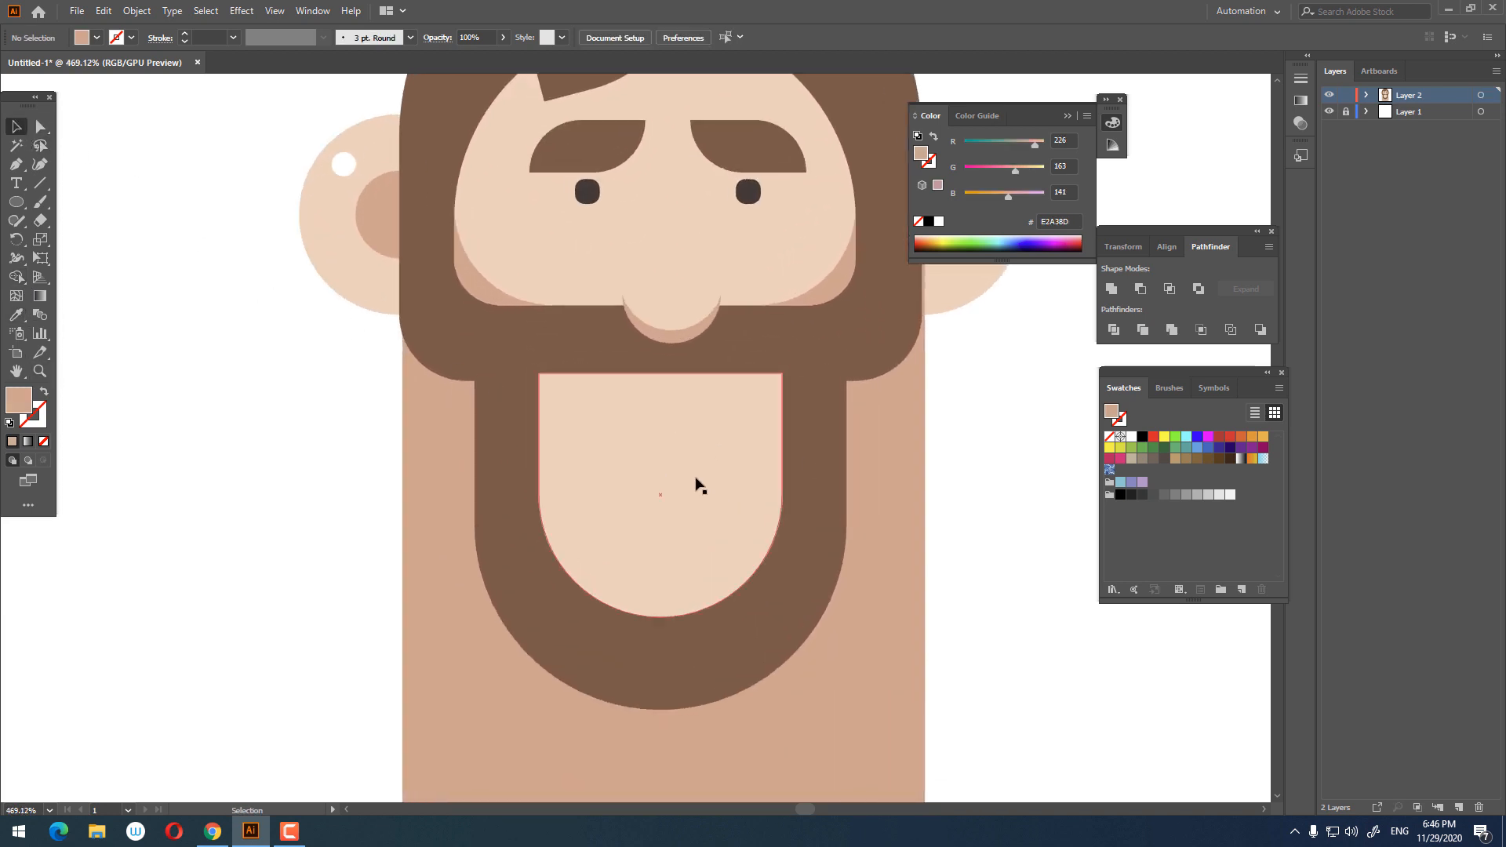
{"action": "double_click", "coordinate": [651, 459]}
{"action": "left_click", "coordinate": [41, 125]}
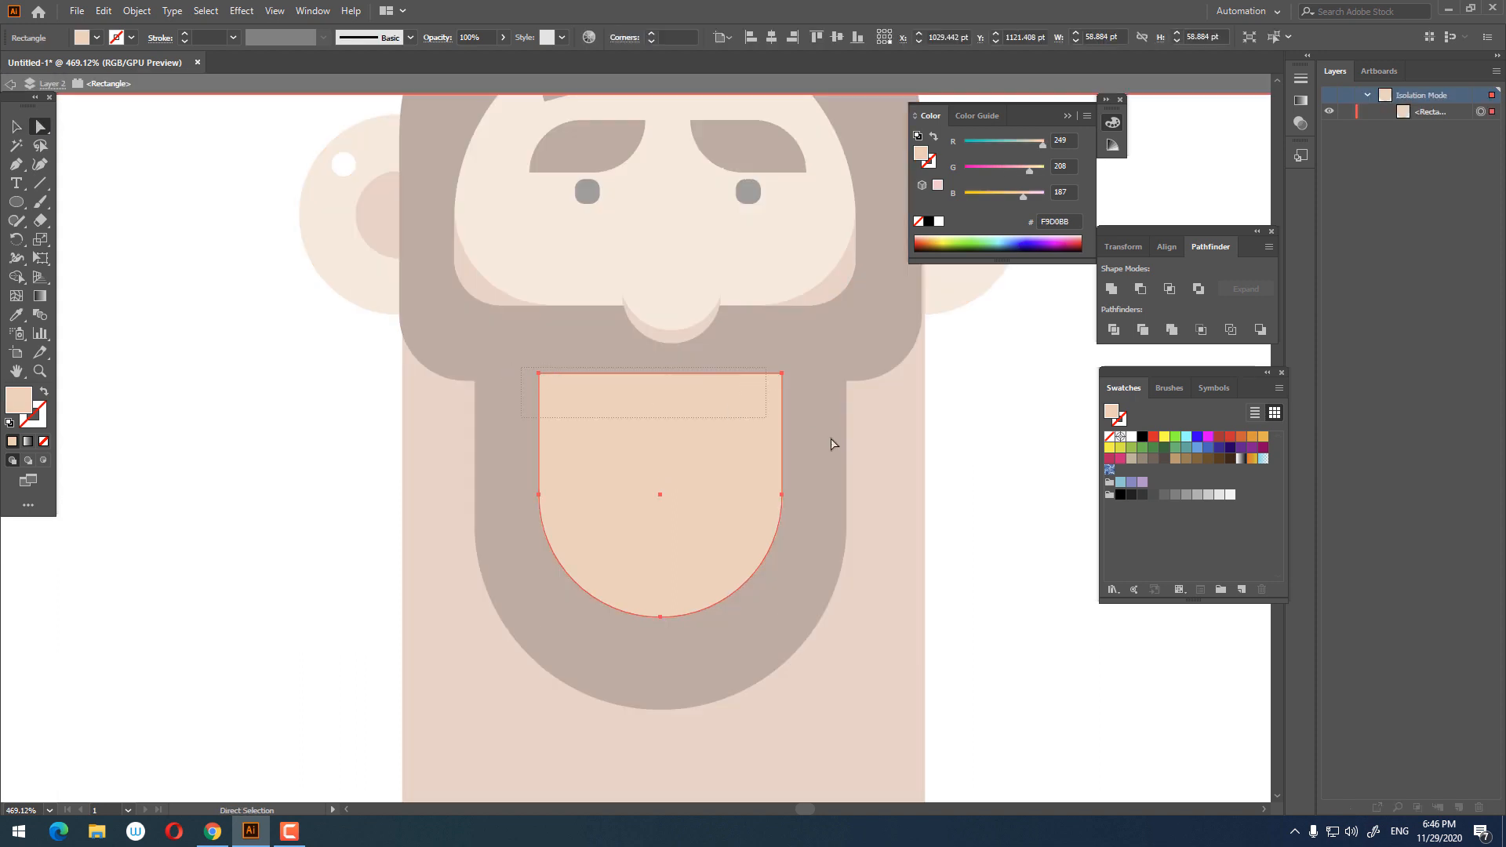
{"action": "left_click_drag", "start_coordinate": [832, 444], "coordinate": [829, 444]}
{"action": "key", "text": "Down"}
{"action": "key", "text": "Down"}
{"action": "key", "text": "Down"}
{"action": "key", "text": "Down"}
{"action": "key", "text": "Down"}
{"action": "key", "text": "Down"}
{"action": "key", "text": "Down"}
{"action": "key", "text": "Down"}
{"action": "key", "text": "Down"}
{"action": "key", "text": "Down"}
{"action": "key", "text": "Down"}
{"action": "key", "text": "Down"}
{"action": "key", "text": "Down"}
{"action": "key", "text": "Down"}
{"action": "key", "text": "Down"}
{"action": "key", "text": "Down"}
{"action": "key", "text": "Down"}
{"action": "key", "text": "Down"}
{"action": "key", "text": "Down"}
{"action": "key", "text": "Down"}
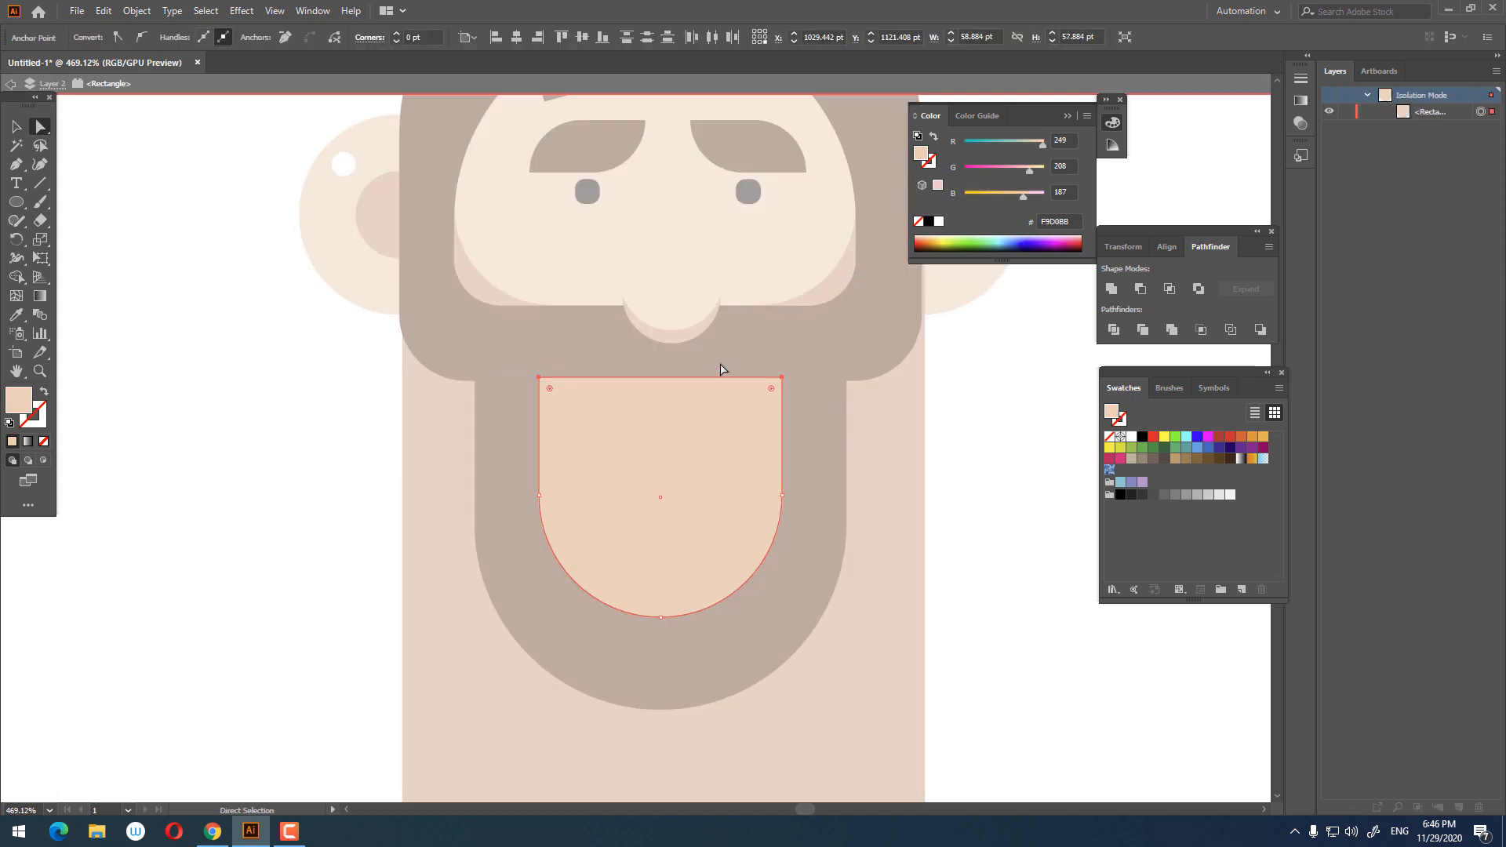
{"action": "key", "text": "Down"}
{"action": "key", "text": "Down"}
{"action": "key", "text": "Down"}
{"action": "key", "text": "Down"}
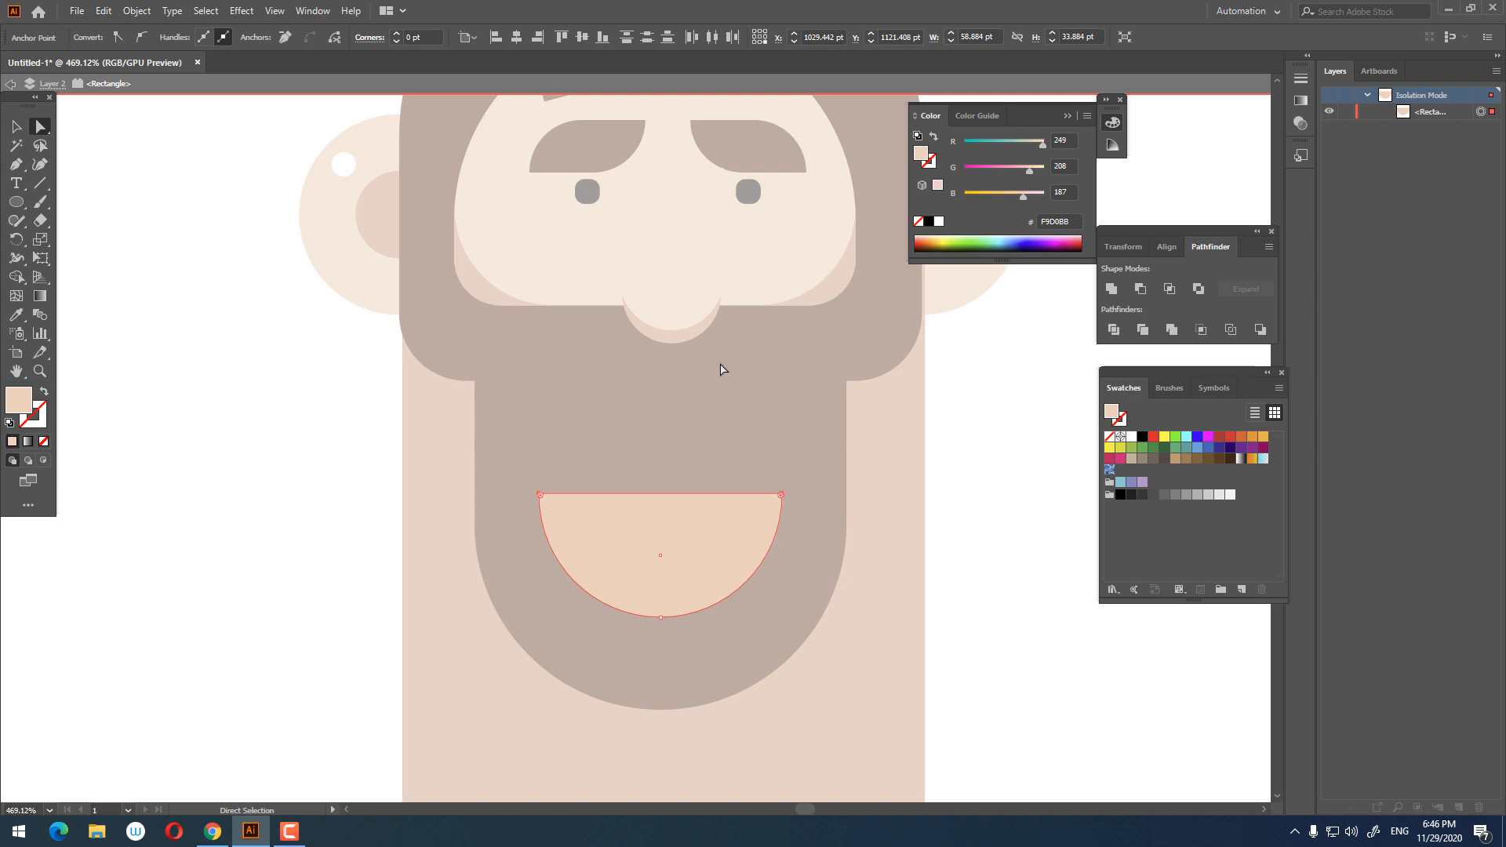
{"action": "left_click", "coordinate": [16, 126]}
{"action": "double_click", "coordinate": [1113, 709]}
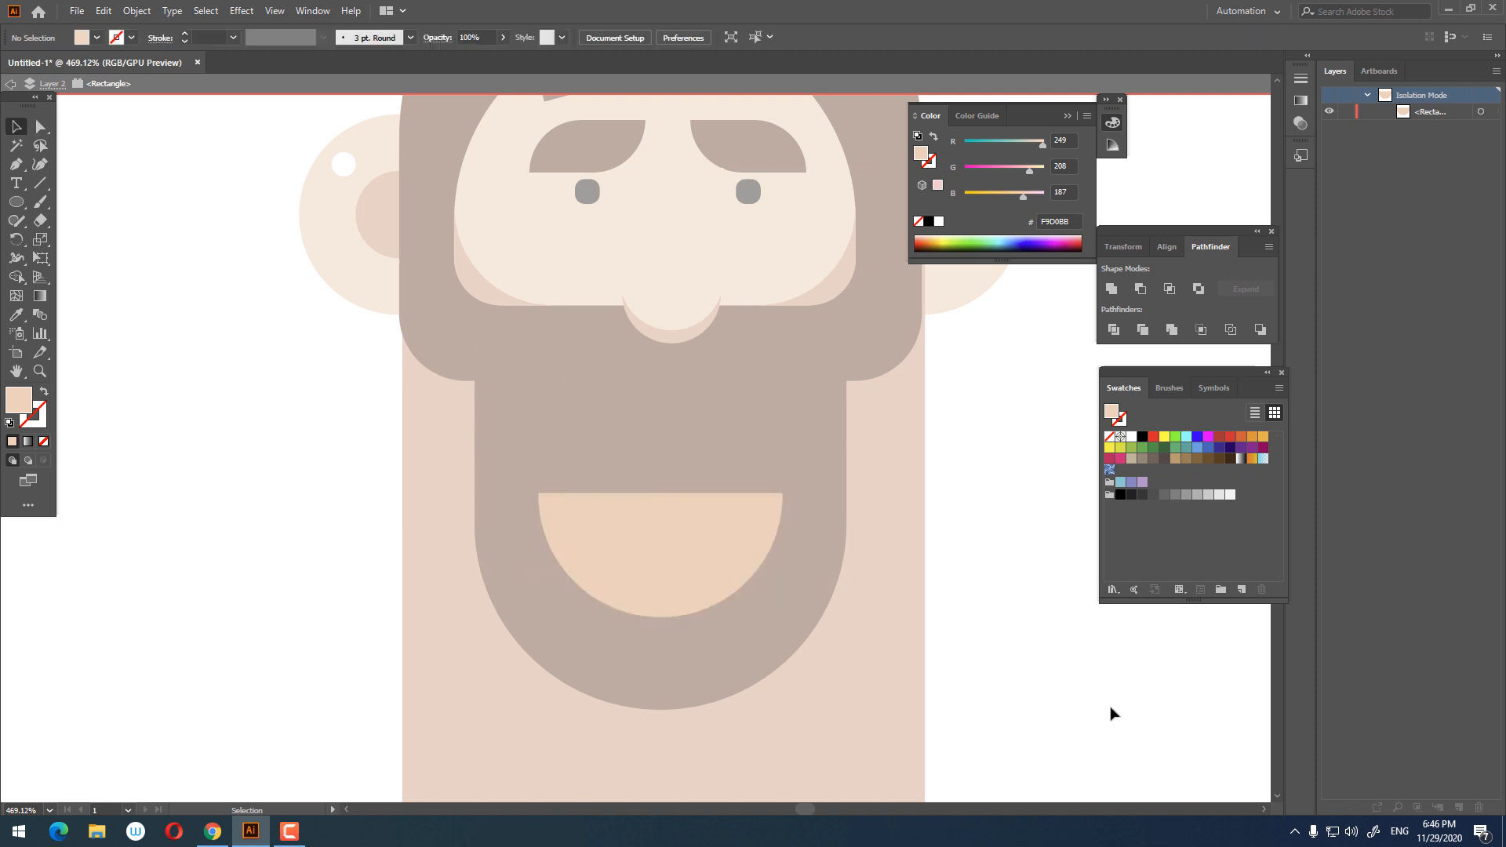
Step: Move the half-circle mouth up so it sits just below the moustache
{"action": "left_click_drag", "start_coordinate": [710, 540], "coordinate": [713, 446]}
{"action": "key", "text": "z"}
{"action": "left_click", "coordinate": [884, 625], "text": "alt"}
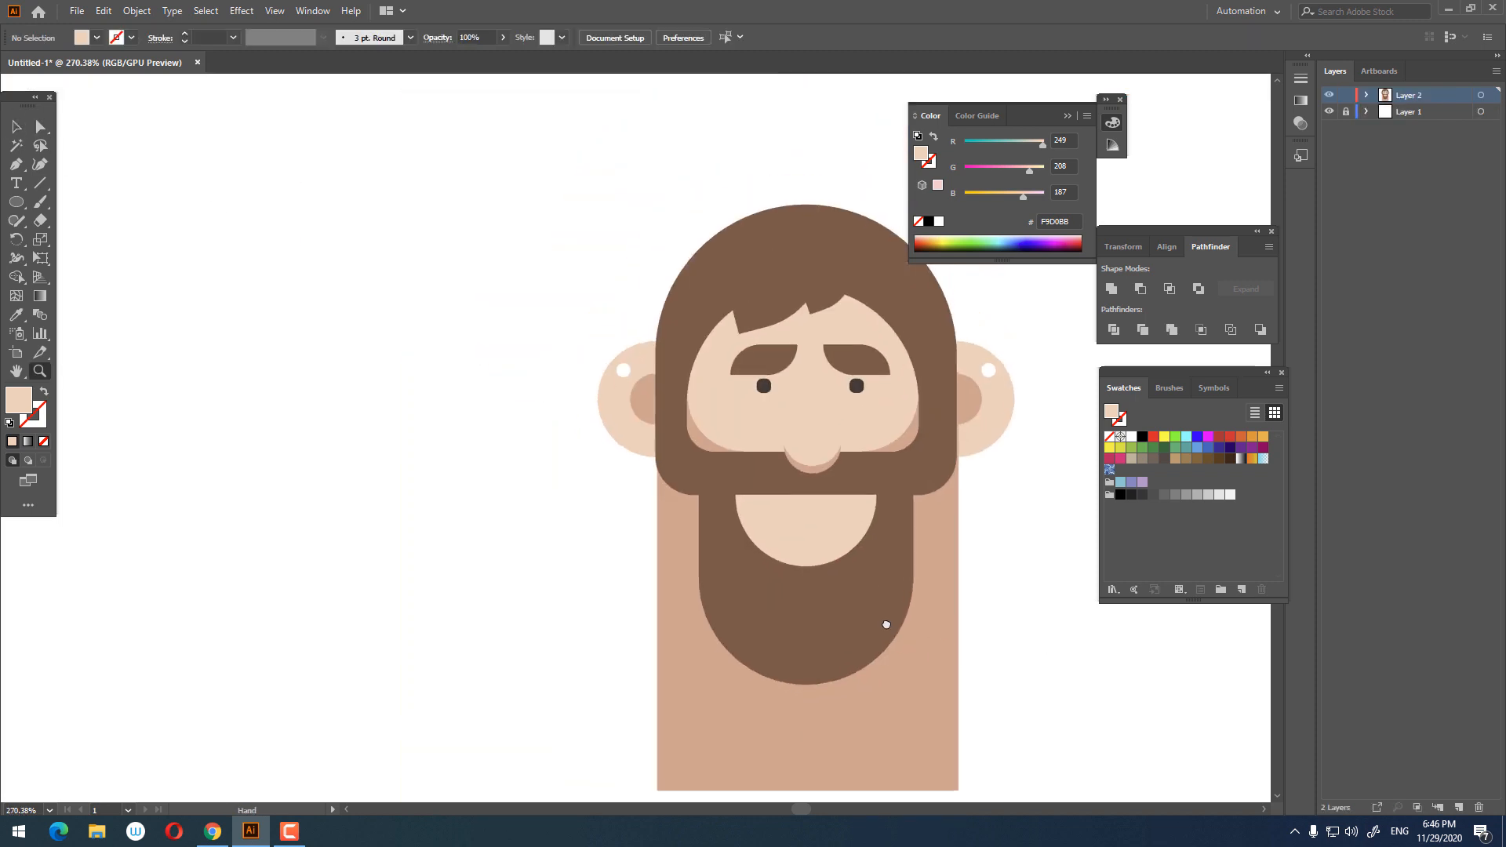
{"action": "left_click", "coordinate": [717, 561], "text": "alt"}
{"action": "left_click", "coordinate": [808, 532]}
{"action": "key", "text": "ctrl+plus"}
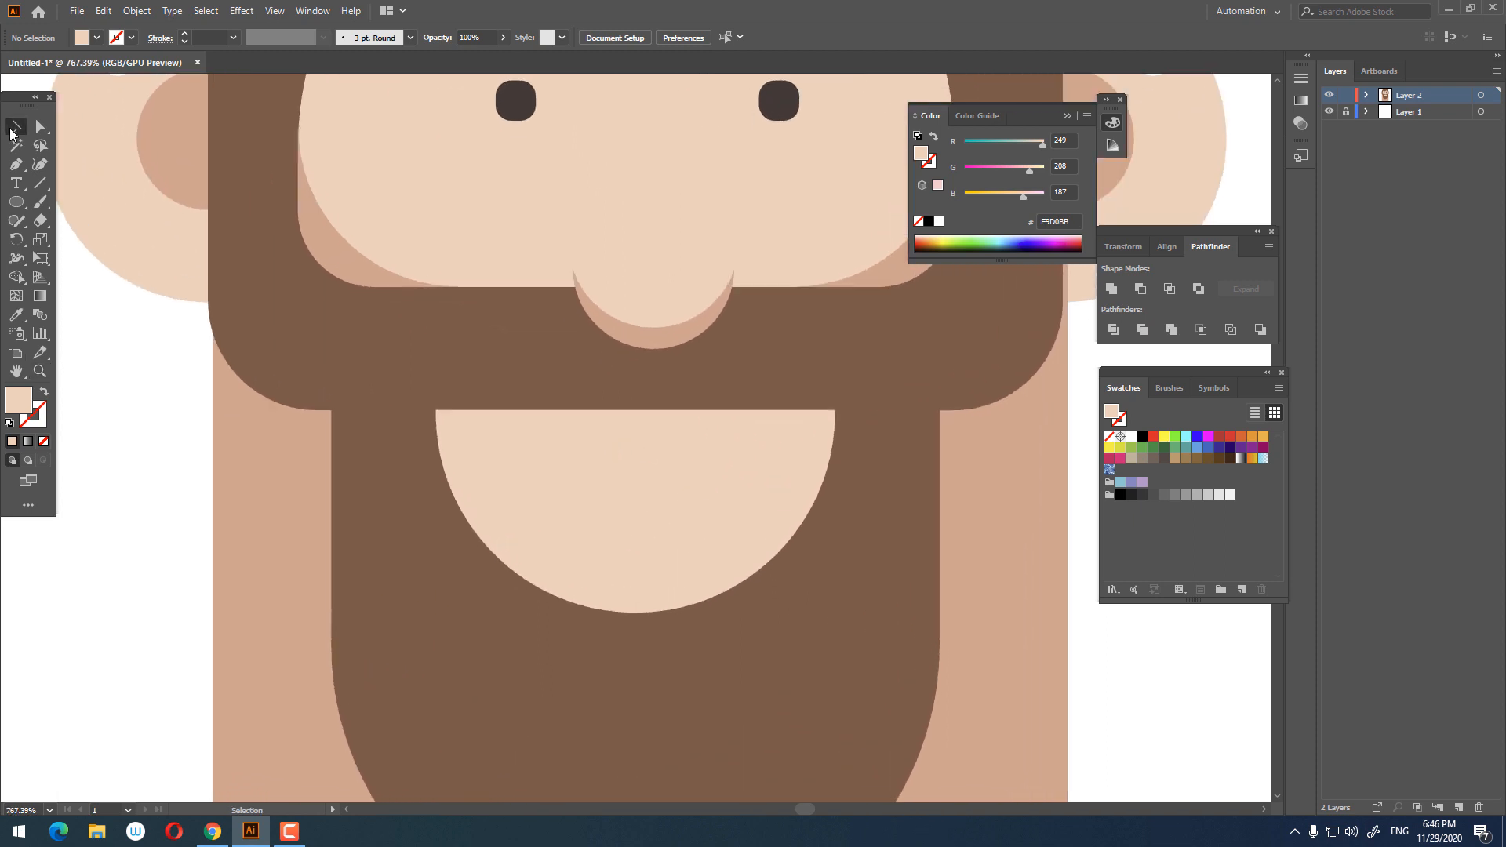
Step: Paste a copy of the mouth in front and scale it down to about 46 by 23 pt
{"action": "left_click", "coordinate": [15, 127]}
{"action": "left_click", "coordinate": [655, 480]}
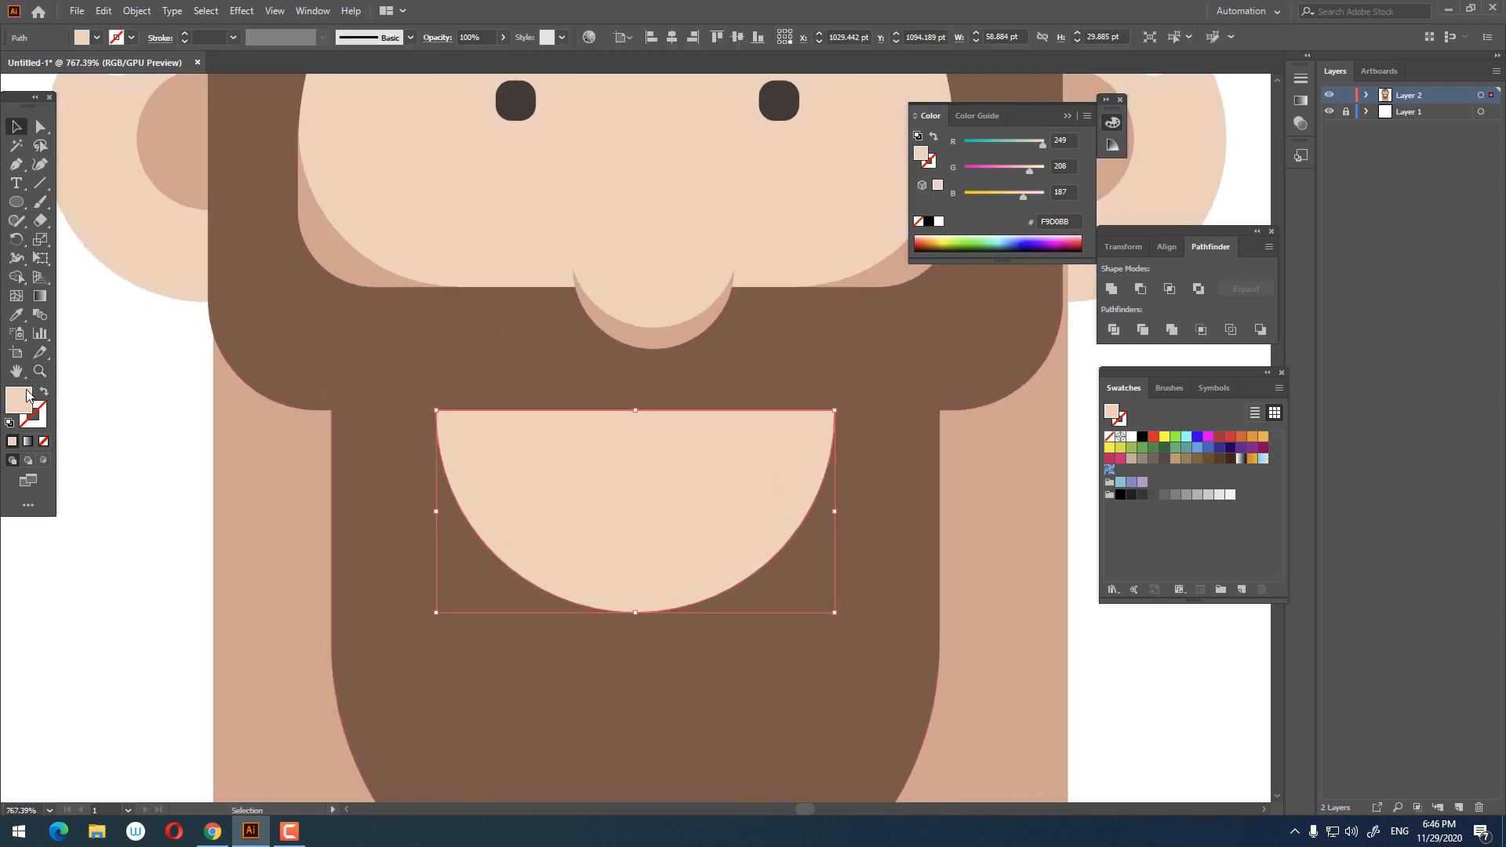
{"action": "left_click", "coordinate": [102, 11]}
{"action": "left_click", "coordinate": [149, 86]}
{"action": "left_click", "coordinate": [103, 11]}
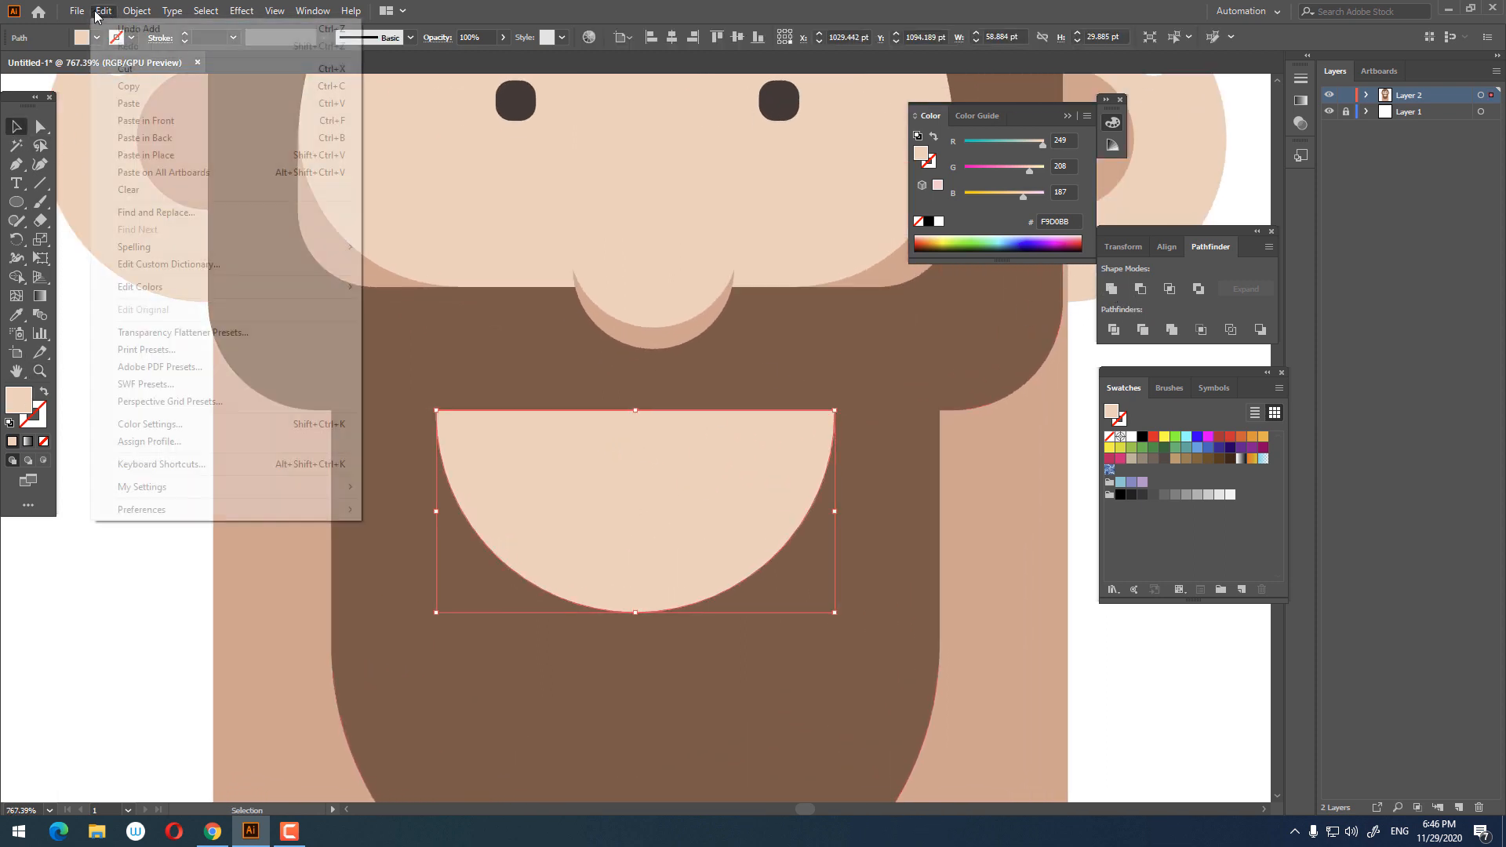
{"action": "left_click", "coordinate": [172, 123]}
{"action": "left_click_drag", "start_coordinate": [832, 613], "coordinate": [791, 594]}
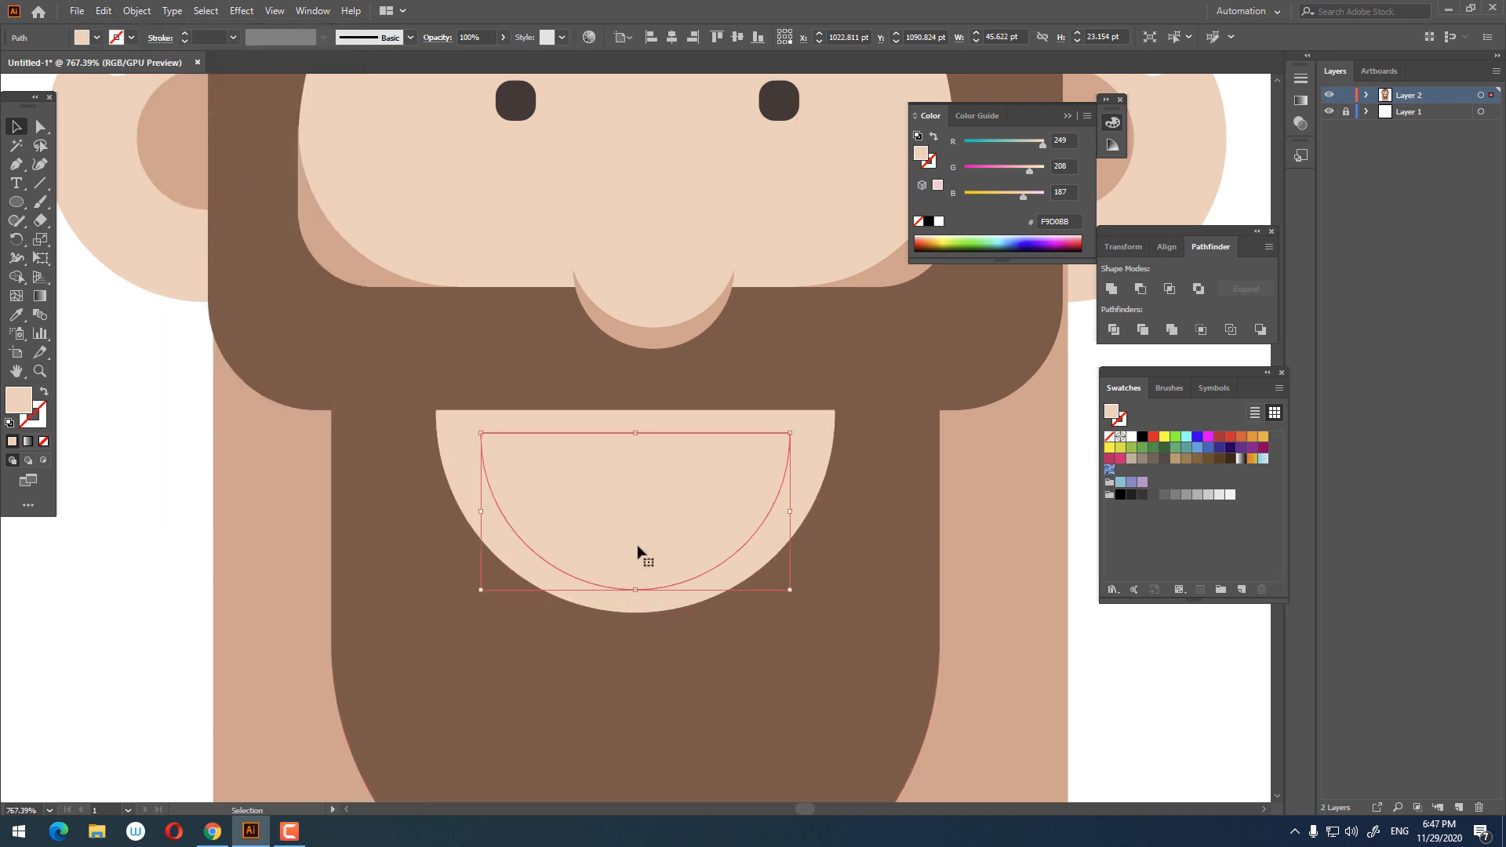
Step: Fill the smaller mouth copy with a dark brown, #5B4F49
{"action": "double_click", "coordinate": [15, 404]}
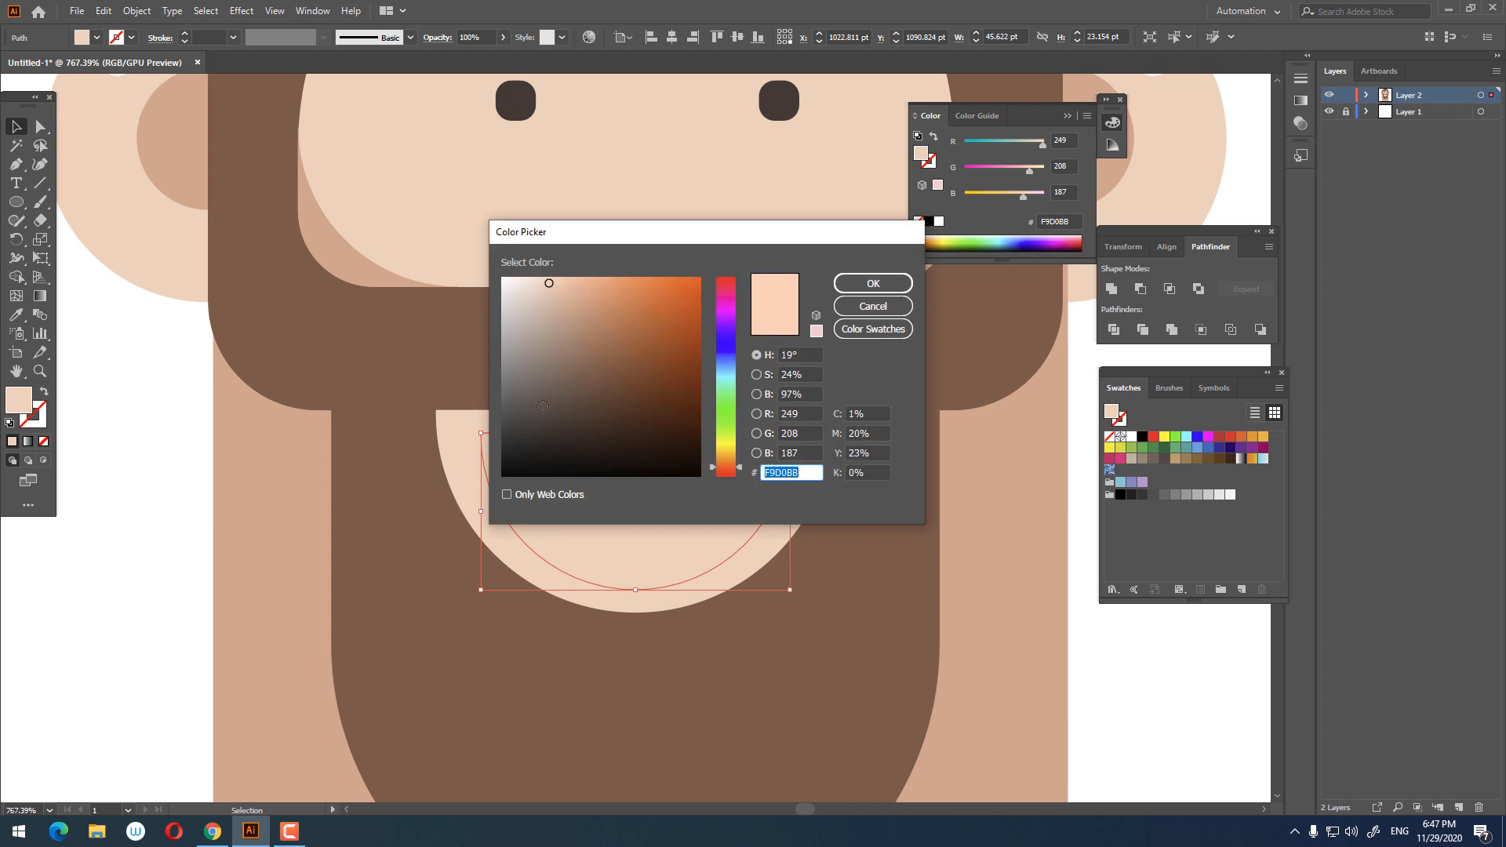
{"action": "left_click", "coordinate": [538, 407]}
{"action": "left_click", "coordinate": [871, 283]}
Step: Inside the isolated dark mouth, draw a rectangle across its top edge and fill it with off-white #F4ECE9 for the teeth
{"action": "key", "text": "z"}
{"action": "left_click_drag", "start_coordinate": [765, 369], "coordinate": [393, 358]}
{"action": "left_click", "coordinate": [16, 125]}
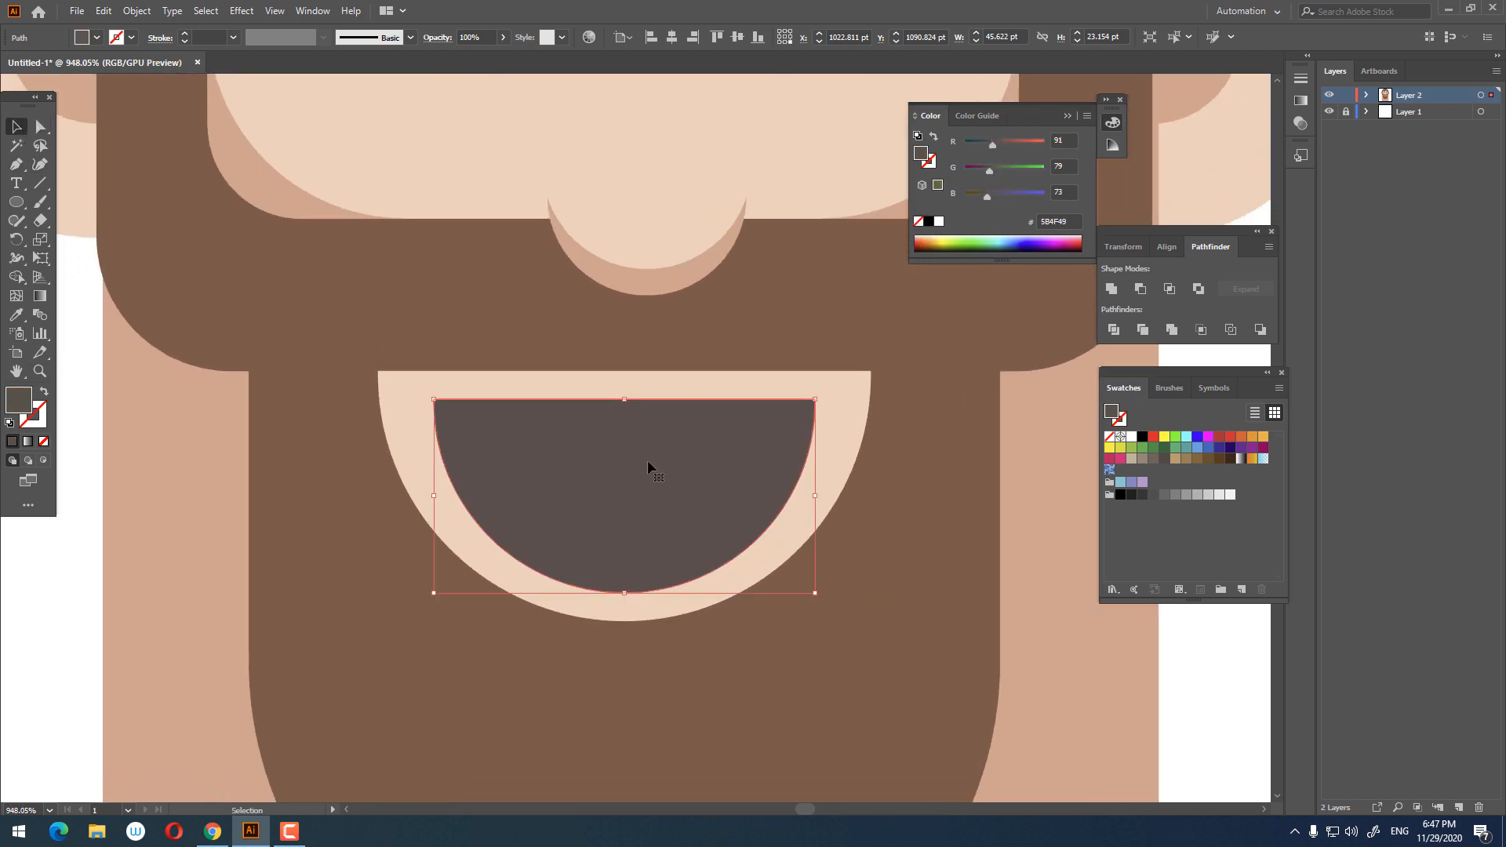
{"action": "double_click", "coordinate": [647, 459]}
{"action": "left_click", "coordinate": [41, 128]}
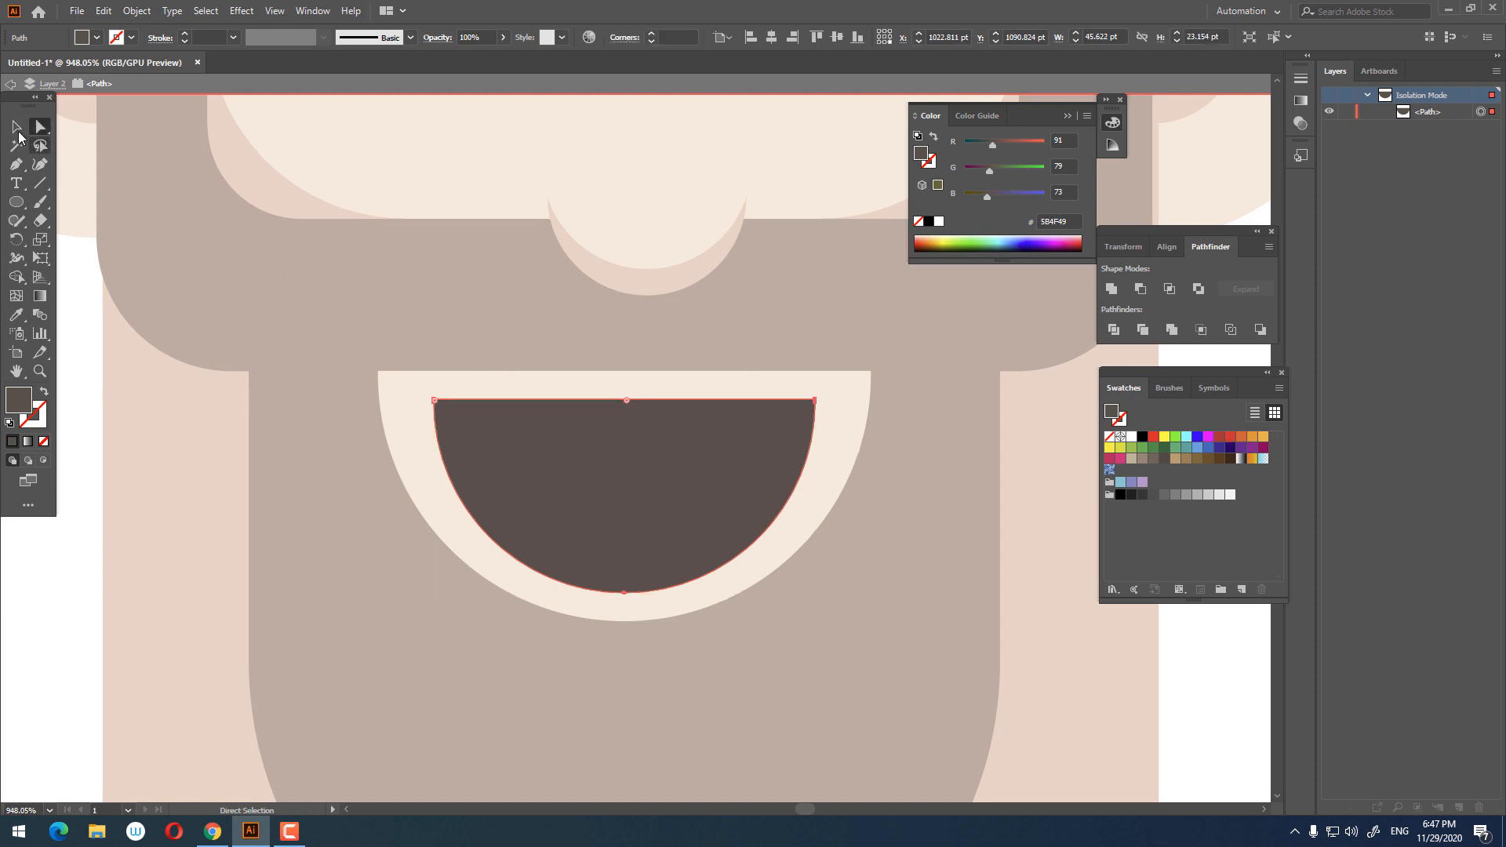
{"action": "left_click", "coordinate": [18, 129]}
{"action": "right_click", "coordinate": [19, 189]}
{"action": "right_click", "coordinate": [20, 204]}
{"action": "left_click", "coordinate": [86, 205]}
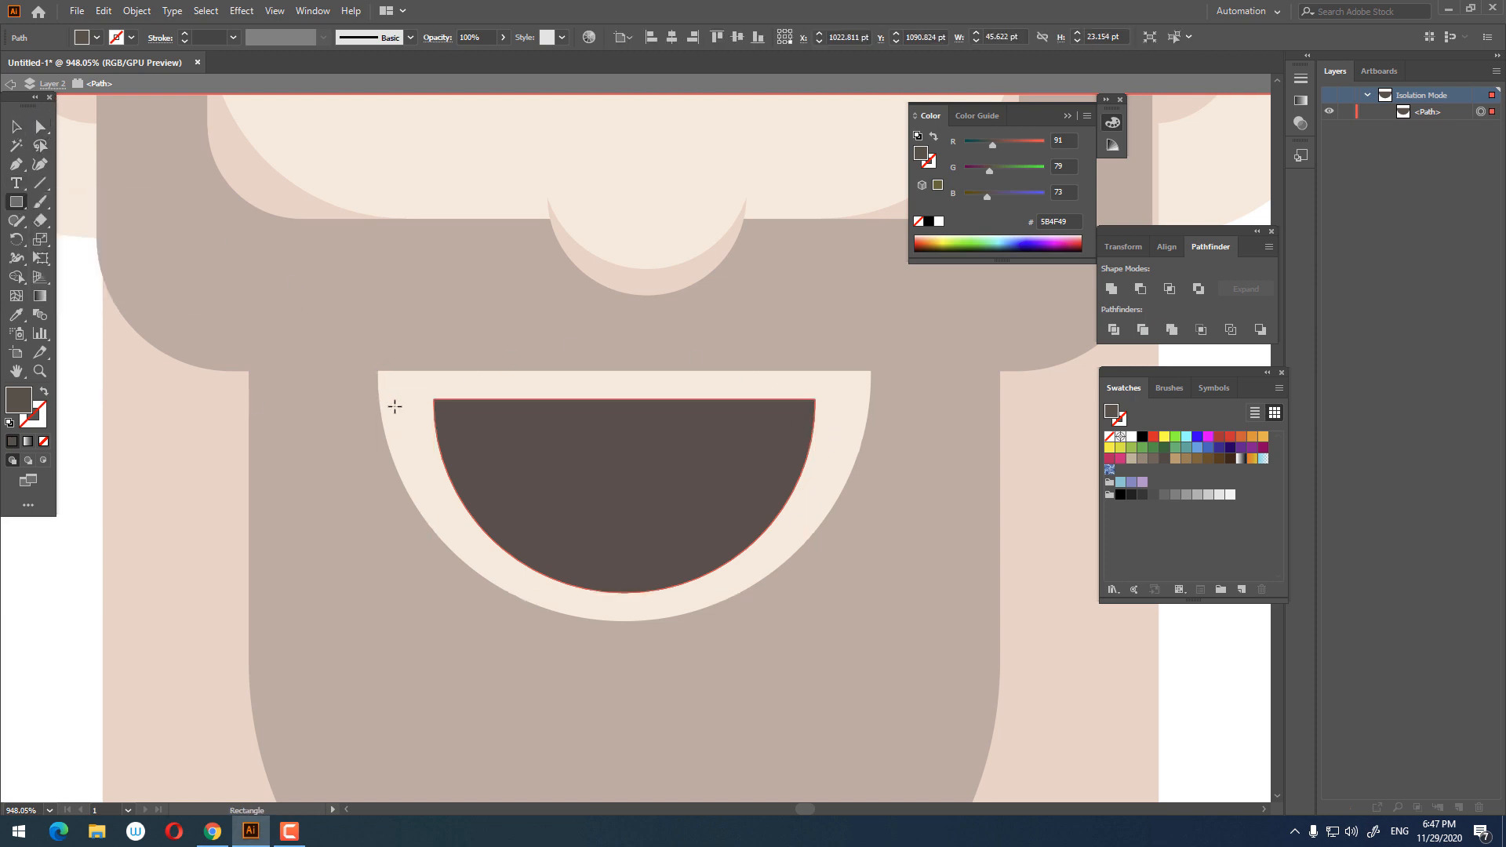
{"action": "mouse_move", "coordinate": [400, 401]}
{"action": "left_mouse_down"}
{"action": "mouse_move", "coordinate": [834, 505]}
{"action": "mouse_move", "coordinate": [860, 449]}
{"action": "left_mouse_up"}
{"action": "double_click", "coordinate": [26, 408]}
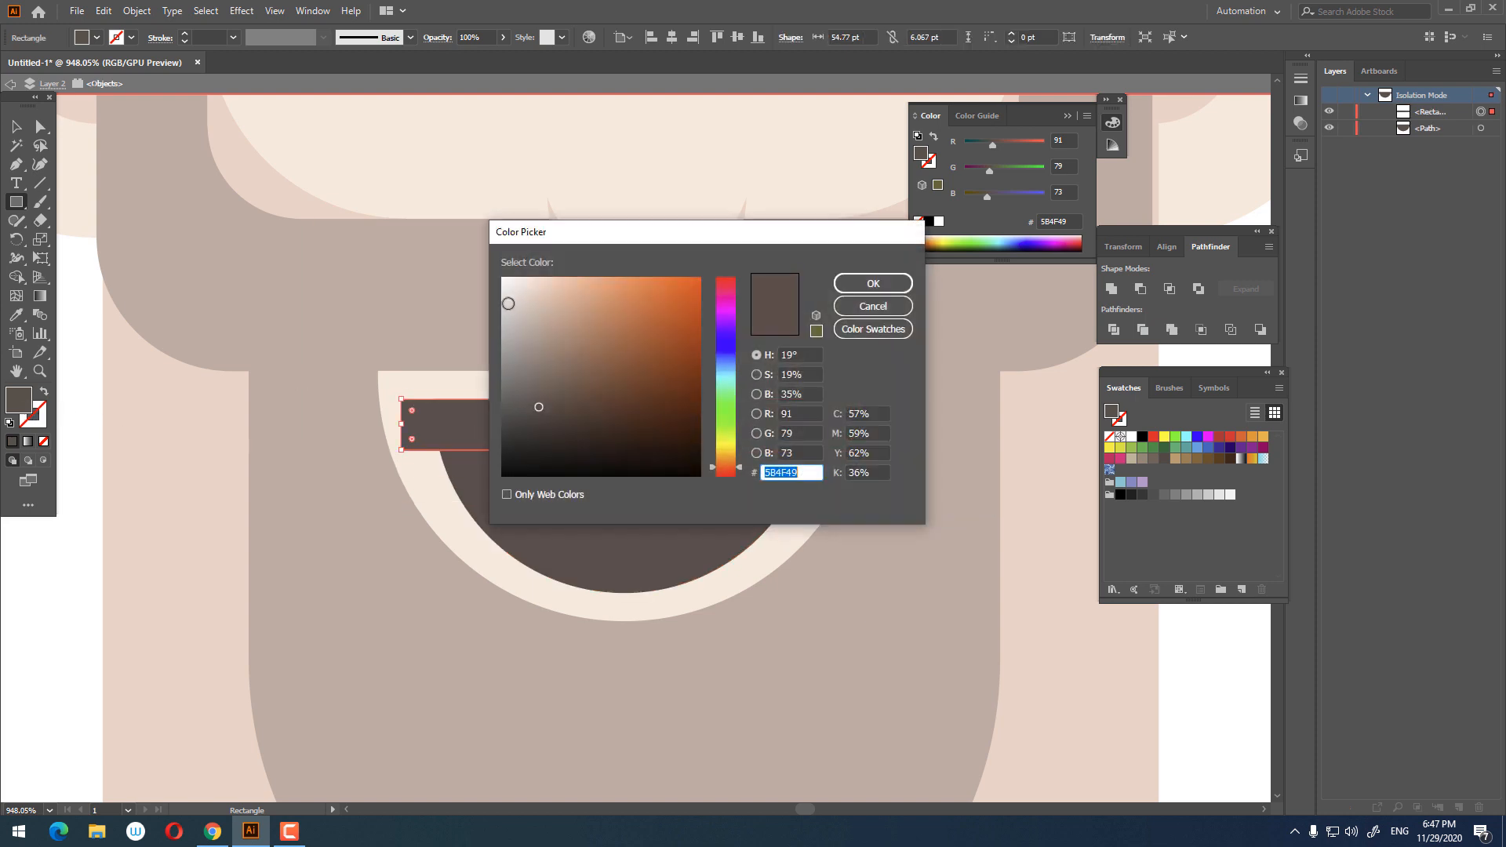
{"action": "left_click", "coordinate": [512, 291]}
{"action": "left_click", "coordinate": [872, 284]}
Step: Stretch the teeth rectangle's top edge upward to about 7.6 pt tall
{"action": "key", "text": "z"}
{"action": "left_click_drag", "start_coordinate": [753, 303], "coordinate": [609, 346]}
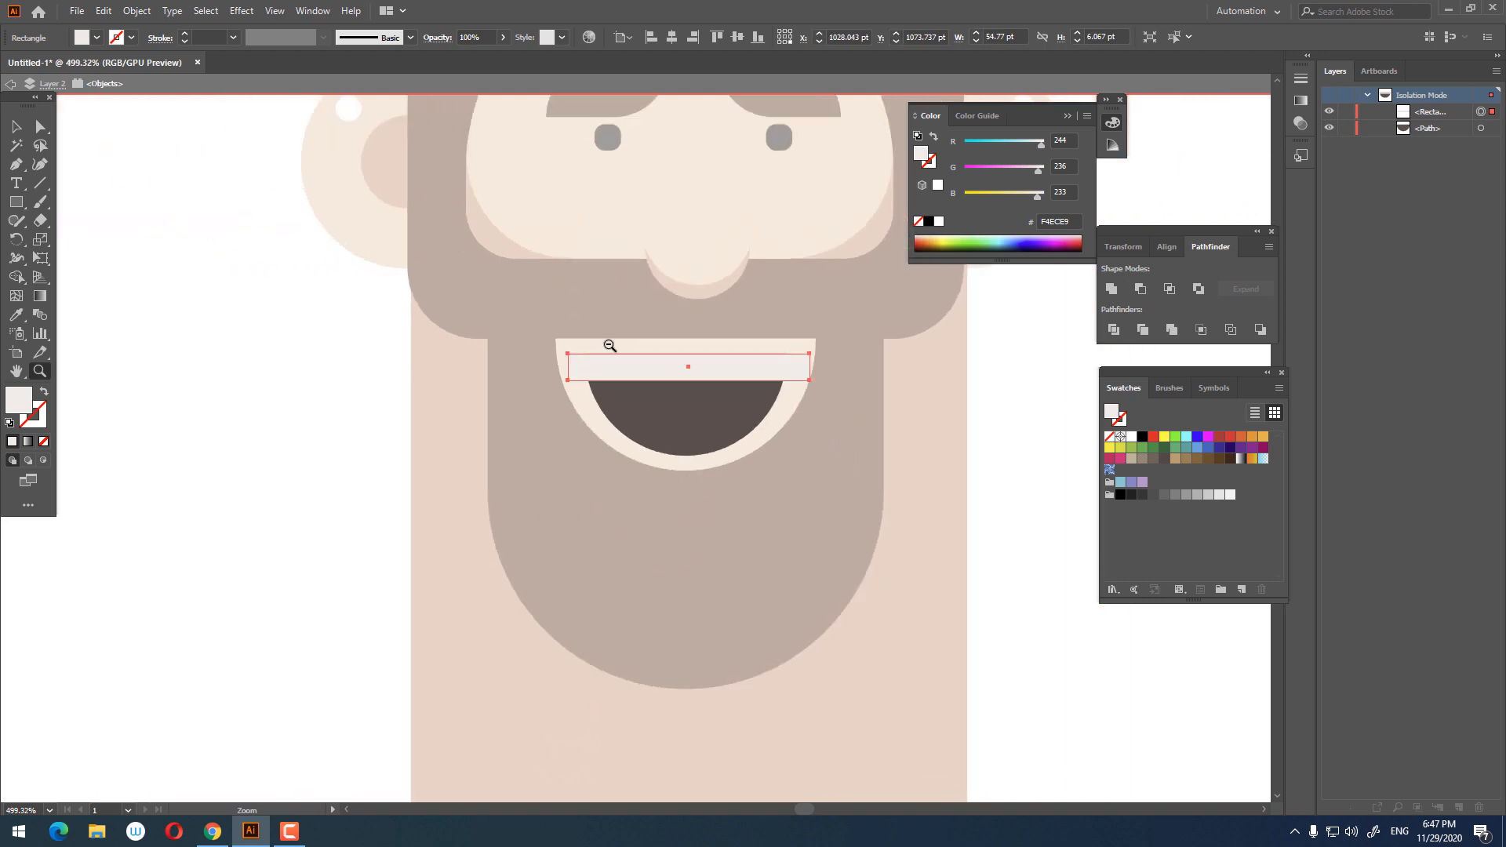
{"action": "left_click", "coordinate": [17, 126]}
{"action": "double_click", "coordinate": [170, 271]}
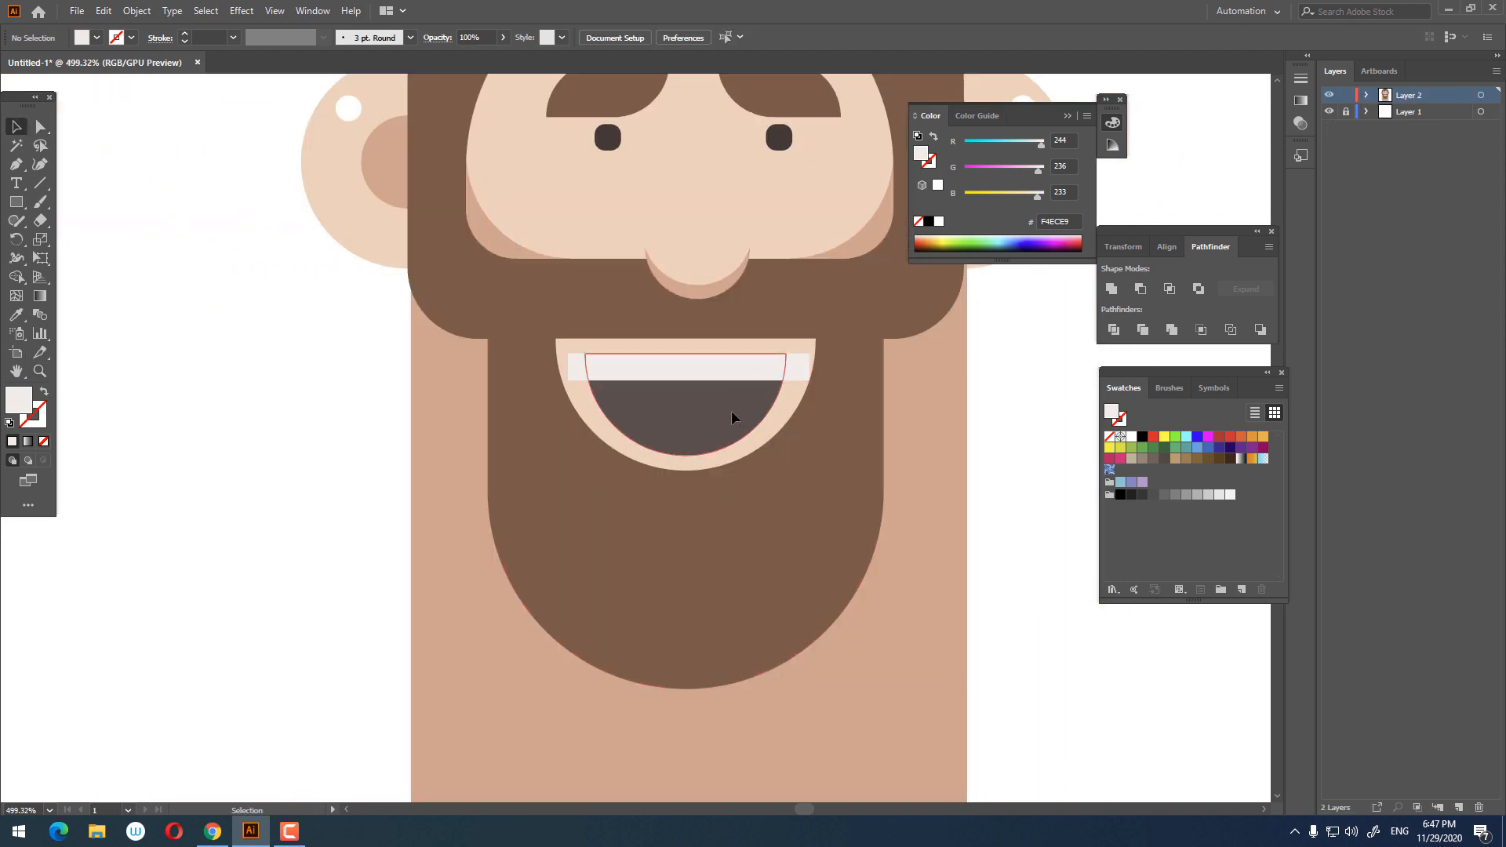
{"action": "double_click", "coordinate": [732, 411]}
{"action": "double_click", "coordinate": [1055, 497]}
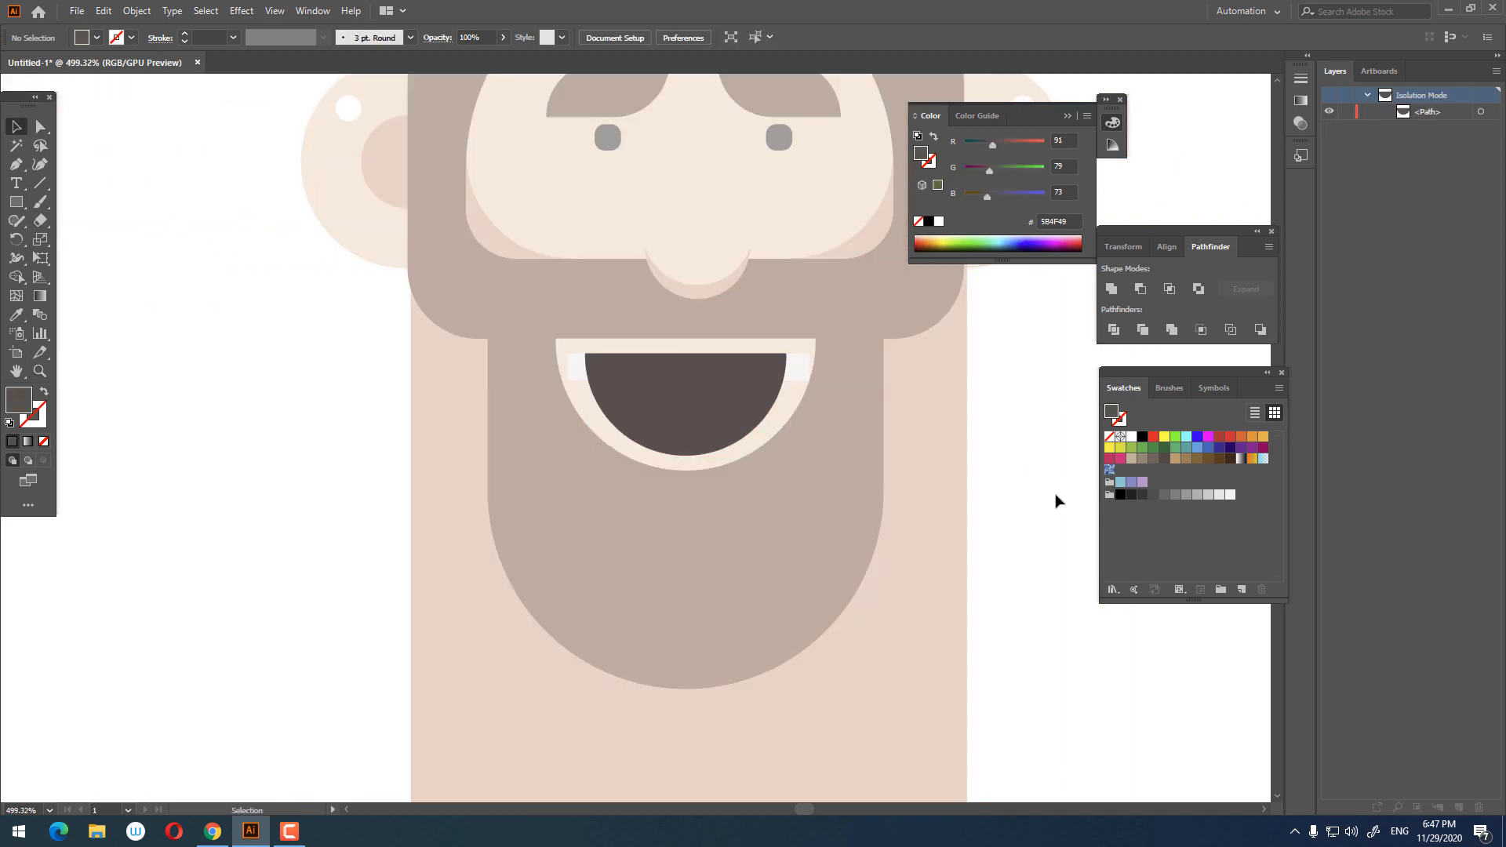
{"action": "left_click", "coordinate": [712, 364]}
{"action": "left_click_drag", "start_coordinate": [694, 355], "coordinate": [694, 347]}
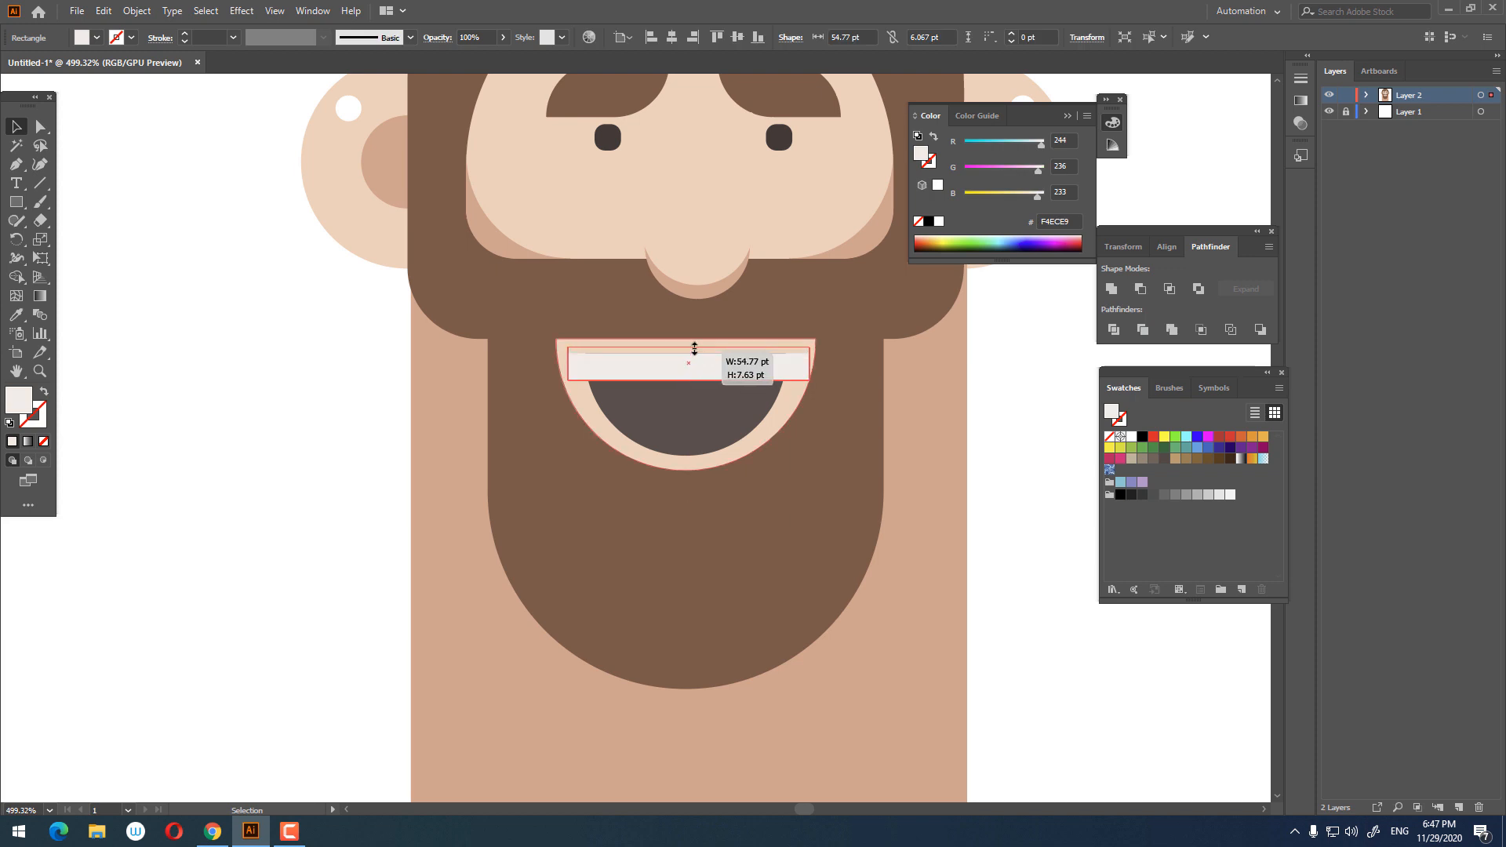
Step: Divide the teeth rectangle against the mouth shapes and ungroup the resulting pieces
{"action": "left_click", "coordinate": [723, 416], "text": "shift"}
{"action": "right_click", "coordinate": [695, 406]}
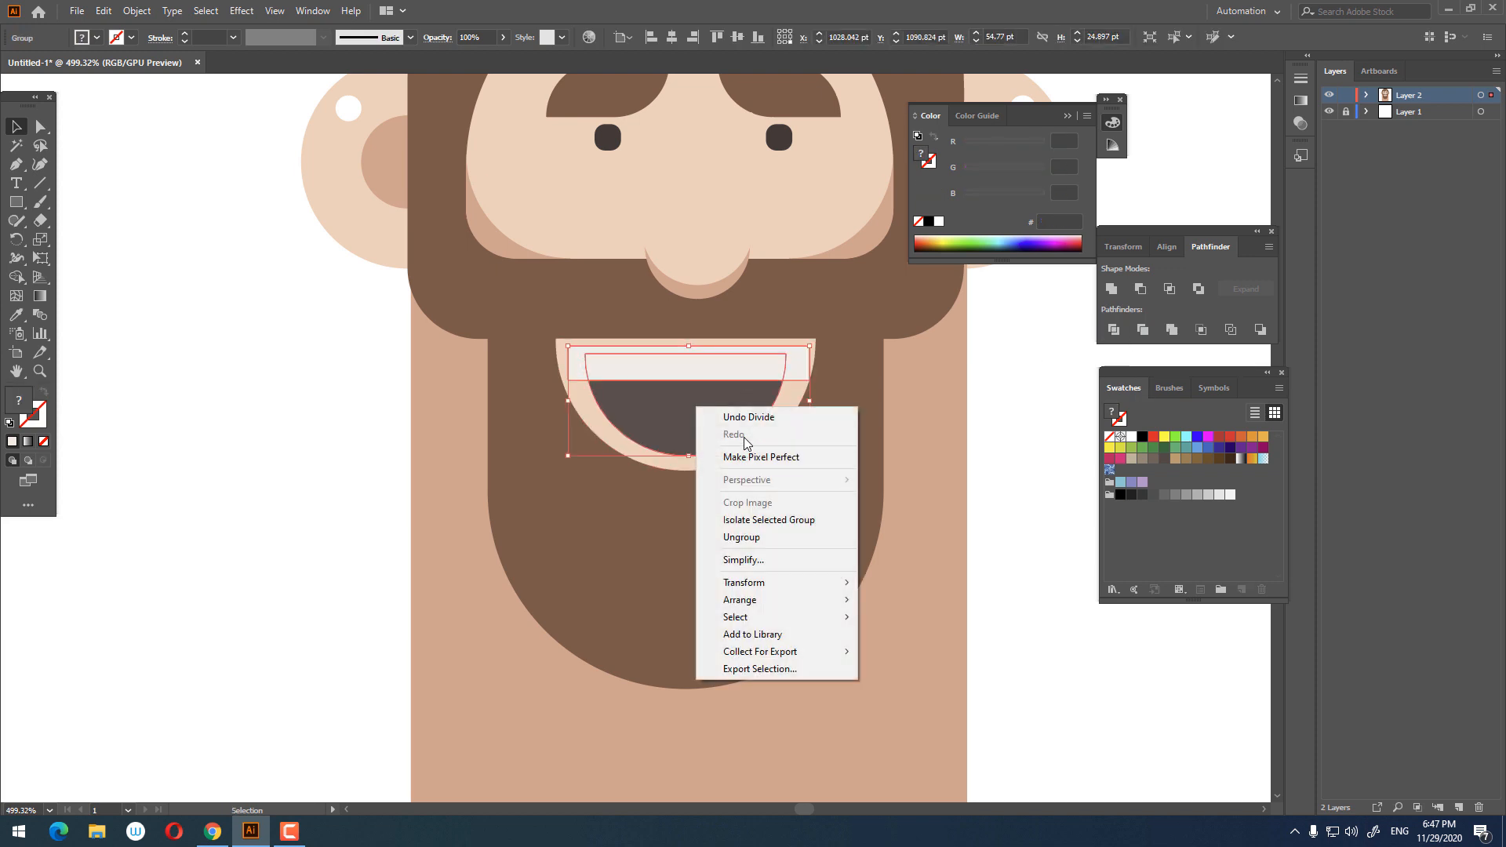
{"action": "left_click", "coordinate": [775, 539]}
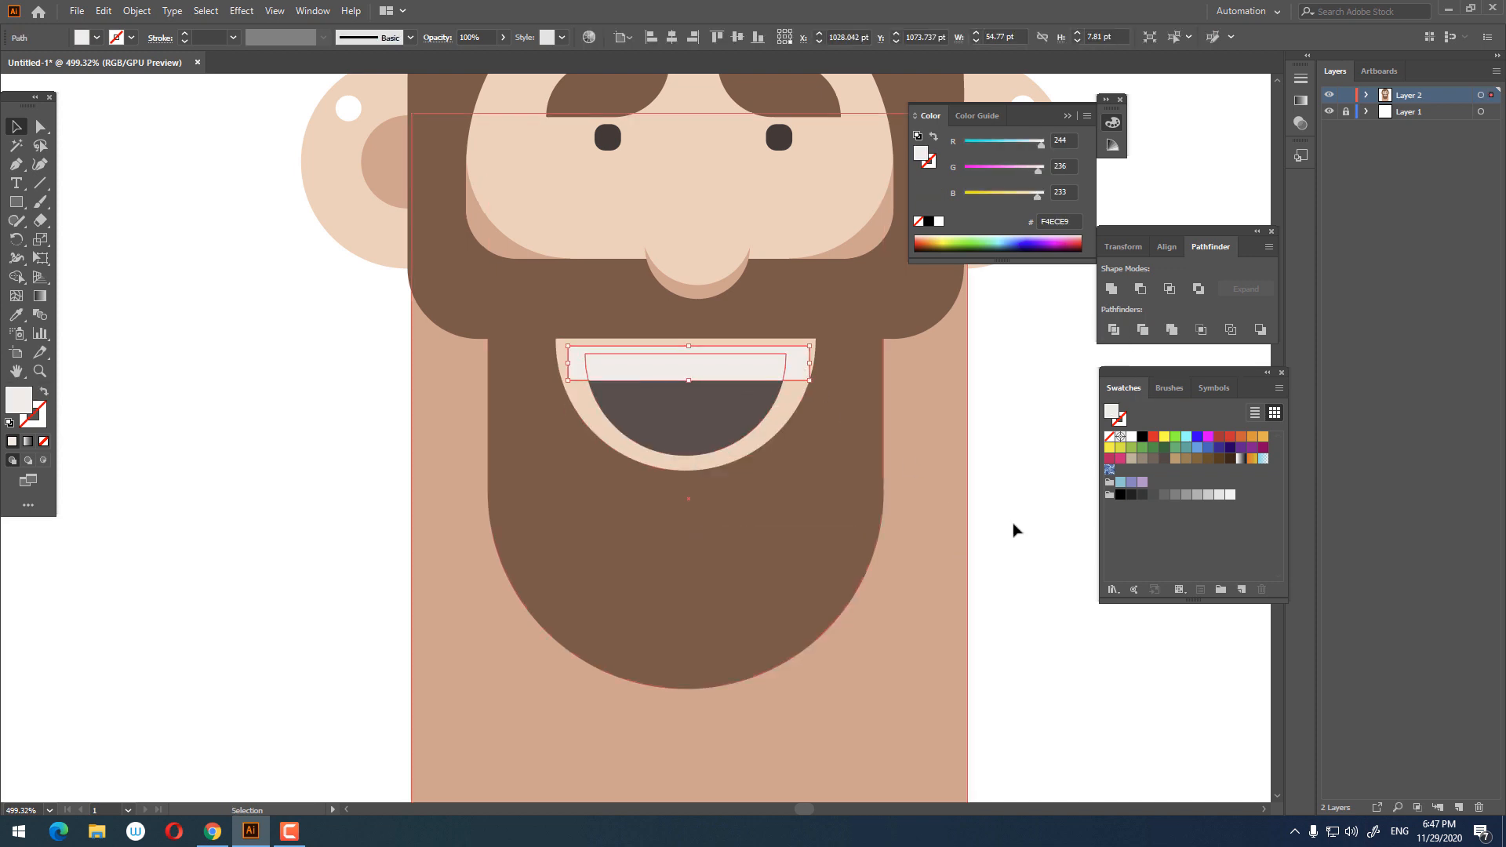
{"action": "left_click", "coordinate": [1039, 568]}
Step: Fill the outer mouth ring with the skin colour sampled from the body with the Eyedropper
{"action": "key", "text": "z"}
{"action": "left_click_drag", "start_coordinate": [868, 411], "coordinate": [693, 484]}
{"action": "left_click_drag", "start_coordinate": [693, 484], "coordinate": [606, 536]}
{"action": "left_click_drag", "start_coordinate": [696, 437], "coordinate": [856, 479]}
{"action": "left_click", "coordinate": [16, 126]}
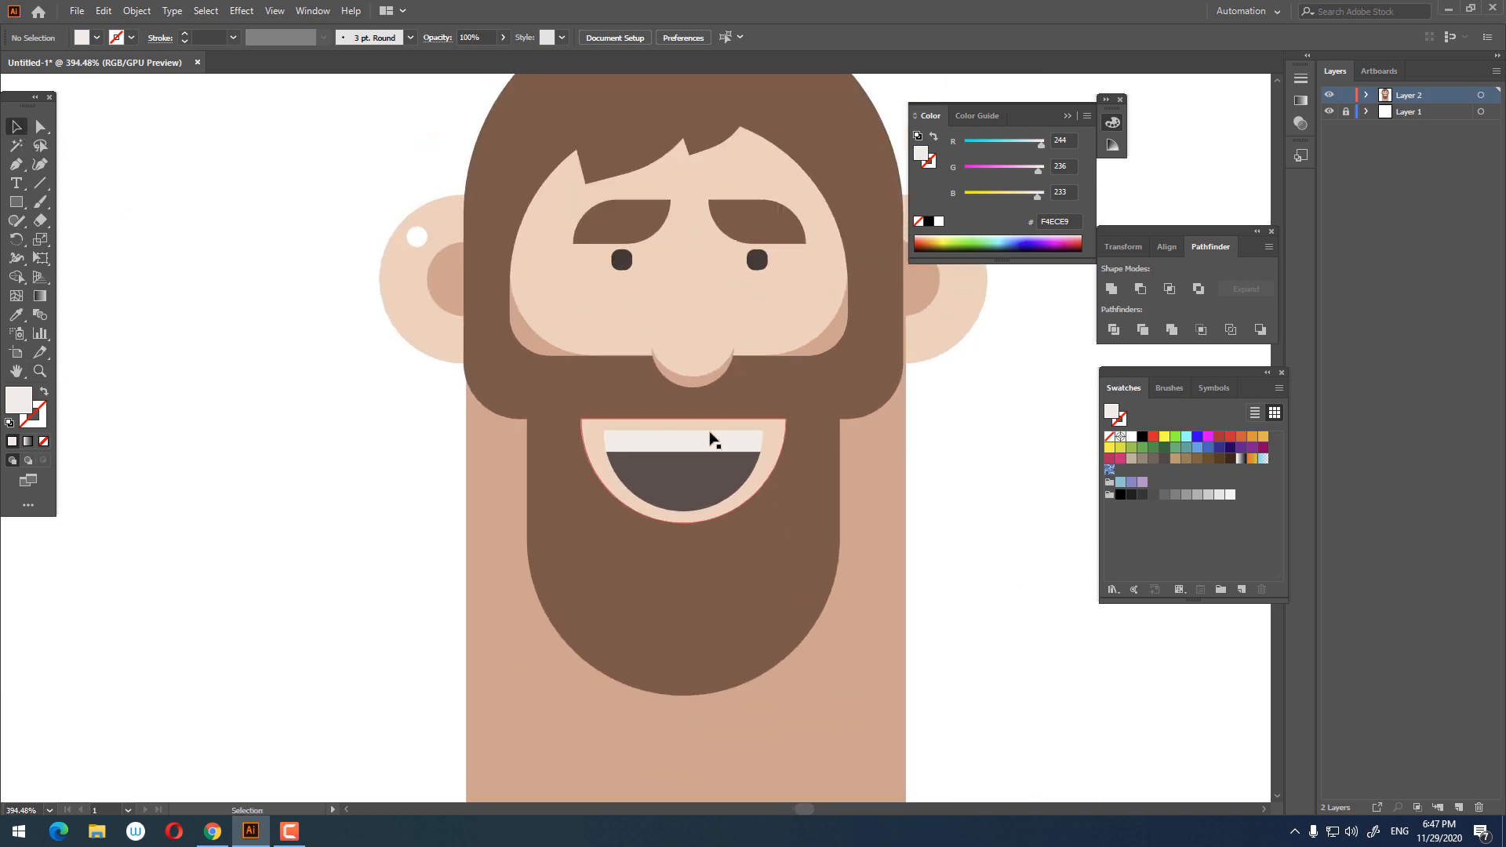
{"action": "left_click", "coordinate": [774, 429]}
{"action": "left_click", "coordinate": [608, 713]}
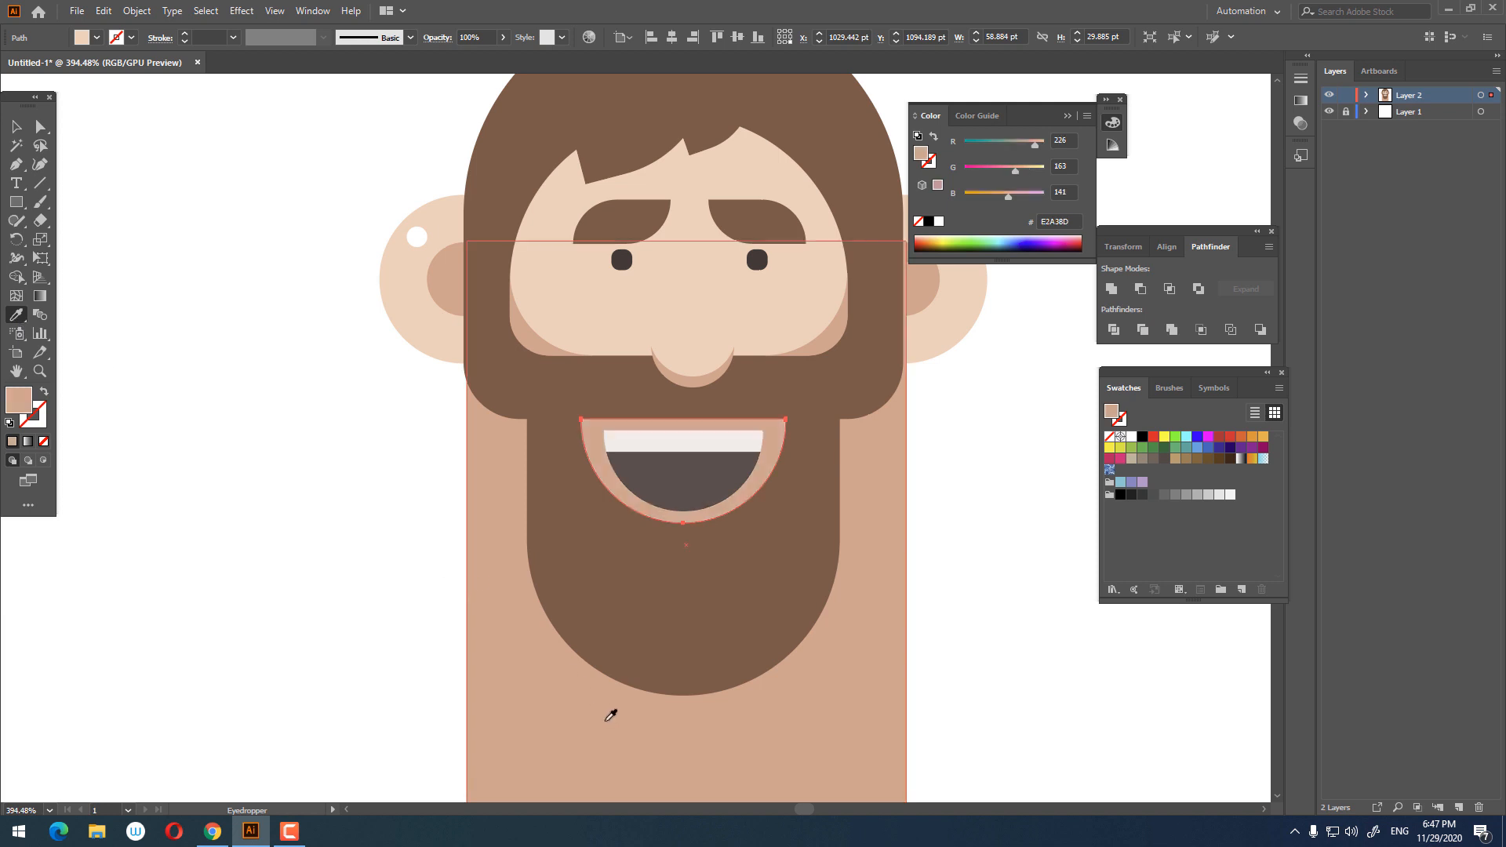
Step: Unite the moustache band and the beard into a single shape
{"action": "key", "text": "z"}
{"action": "left_click", "coordinate": [587, 643], "text": "alt"}
{"action": "left_click_drag", "start_coordinate": [587, 643], "coordinate": [625, 650]}
{"action": "left_click_drag", "start_coordinate": [748, 659], "coordinate": [639, 617]}
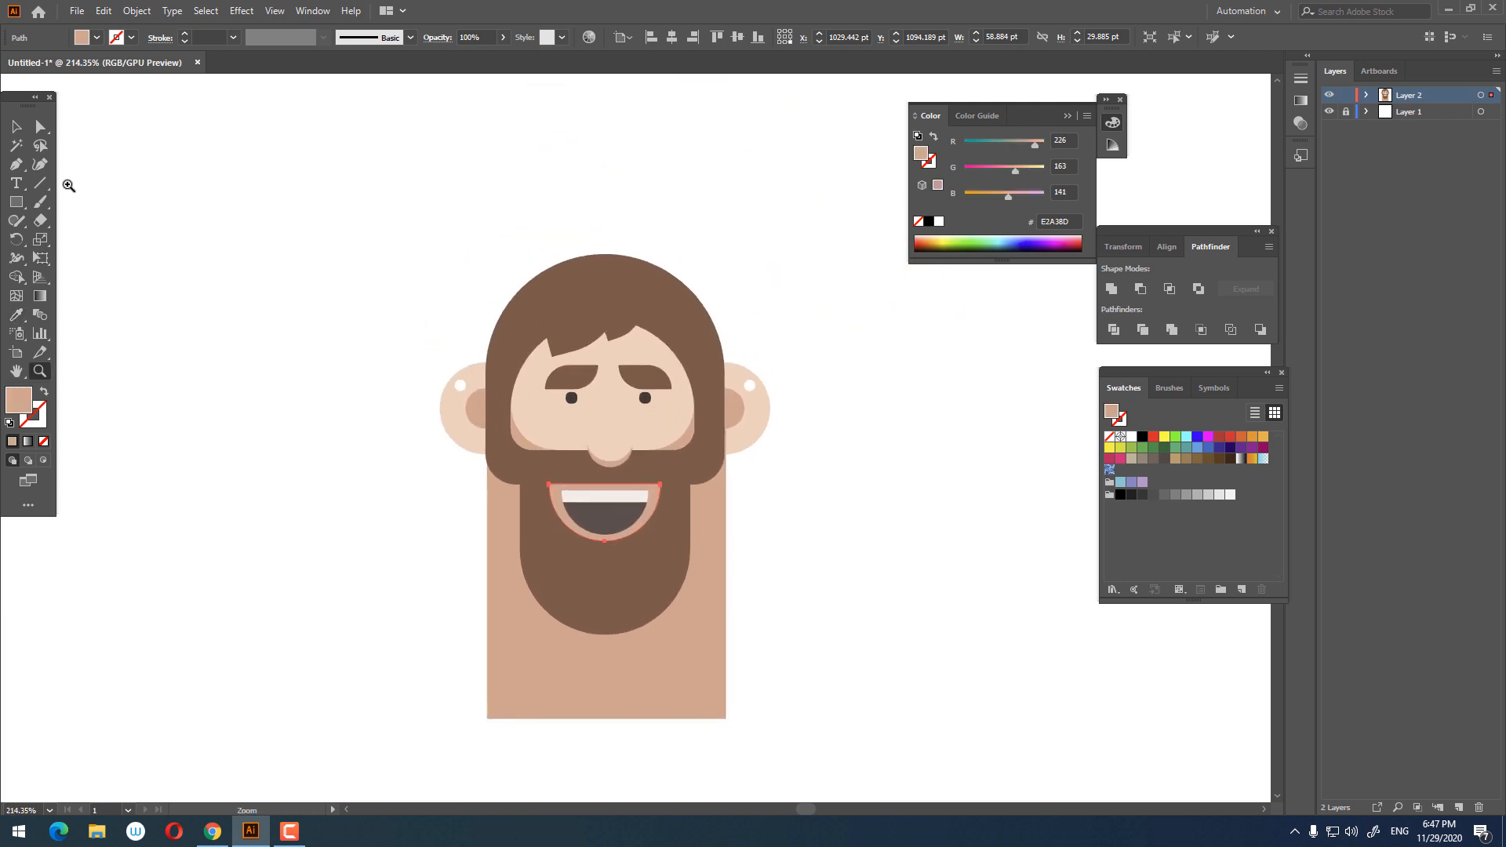
{"action": "left_click", "coordinate": [844, 405]}
{"action": "key", "text": "z"}
{"action": "left_click_drag", "start_coordinate": [565, 363], "coordinate": [672, 410]}
{"action": "left_click_drag", "start_coordinate": [644, 410], "coordinate": [609, 360]}
{"action": "left_click_drag", "start_coordinate": [615, 375], "coordinate": [682, 505]}
{"action": "left_click_drag", "start_coordinate": [732, 614], "coordinate": [753, 525]}
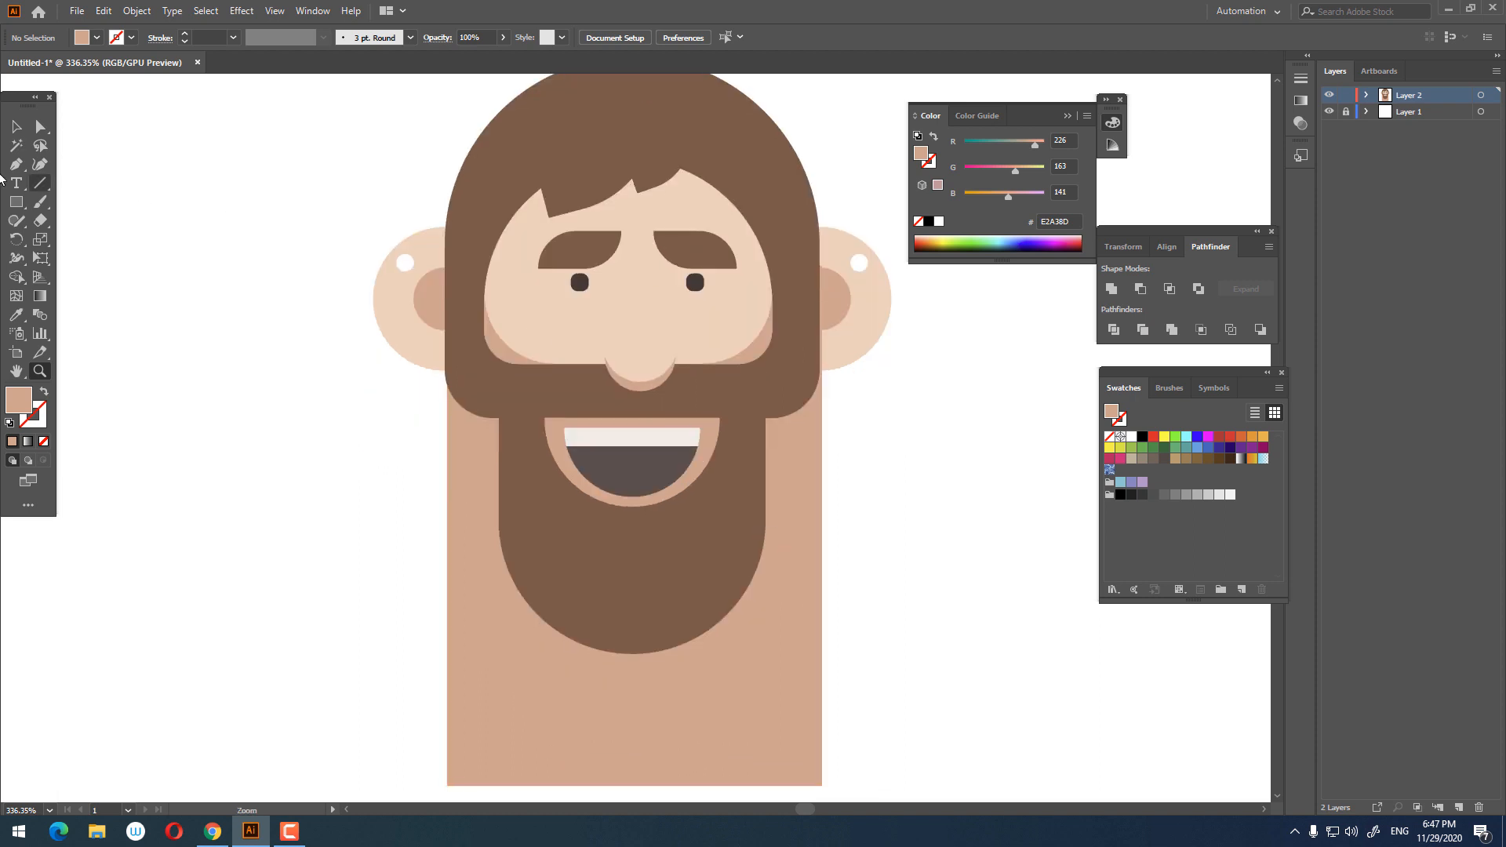
{"action": "left_click", "coordinate": [750, 585]}
{"action": "left_click", "coordinate": [807, 369], "text": "shift"}
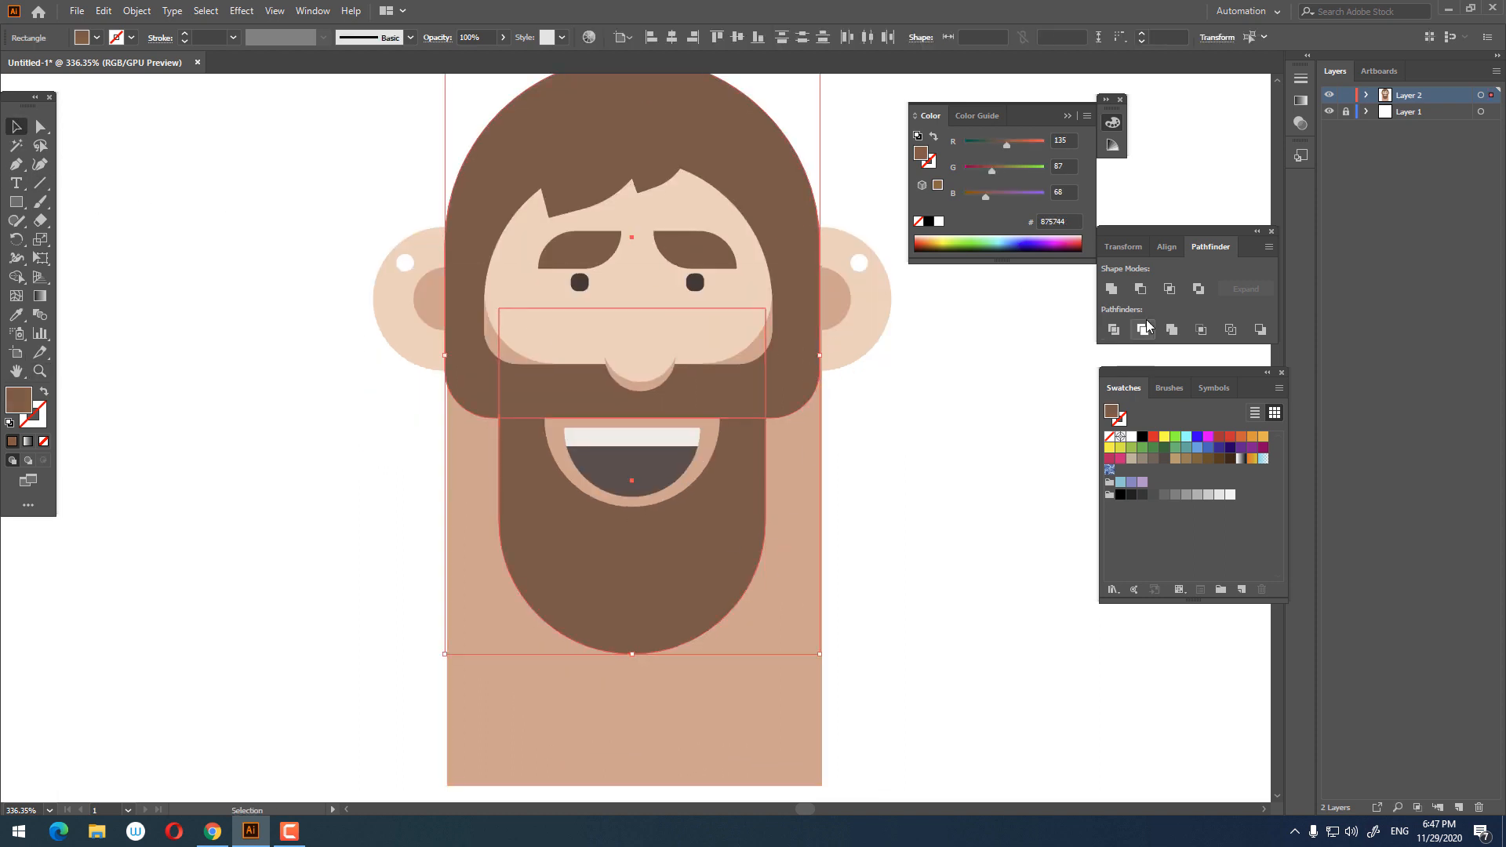
{"action": "left_click", "coordinate": [1111, 289]}
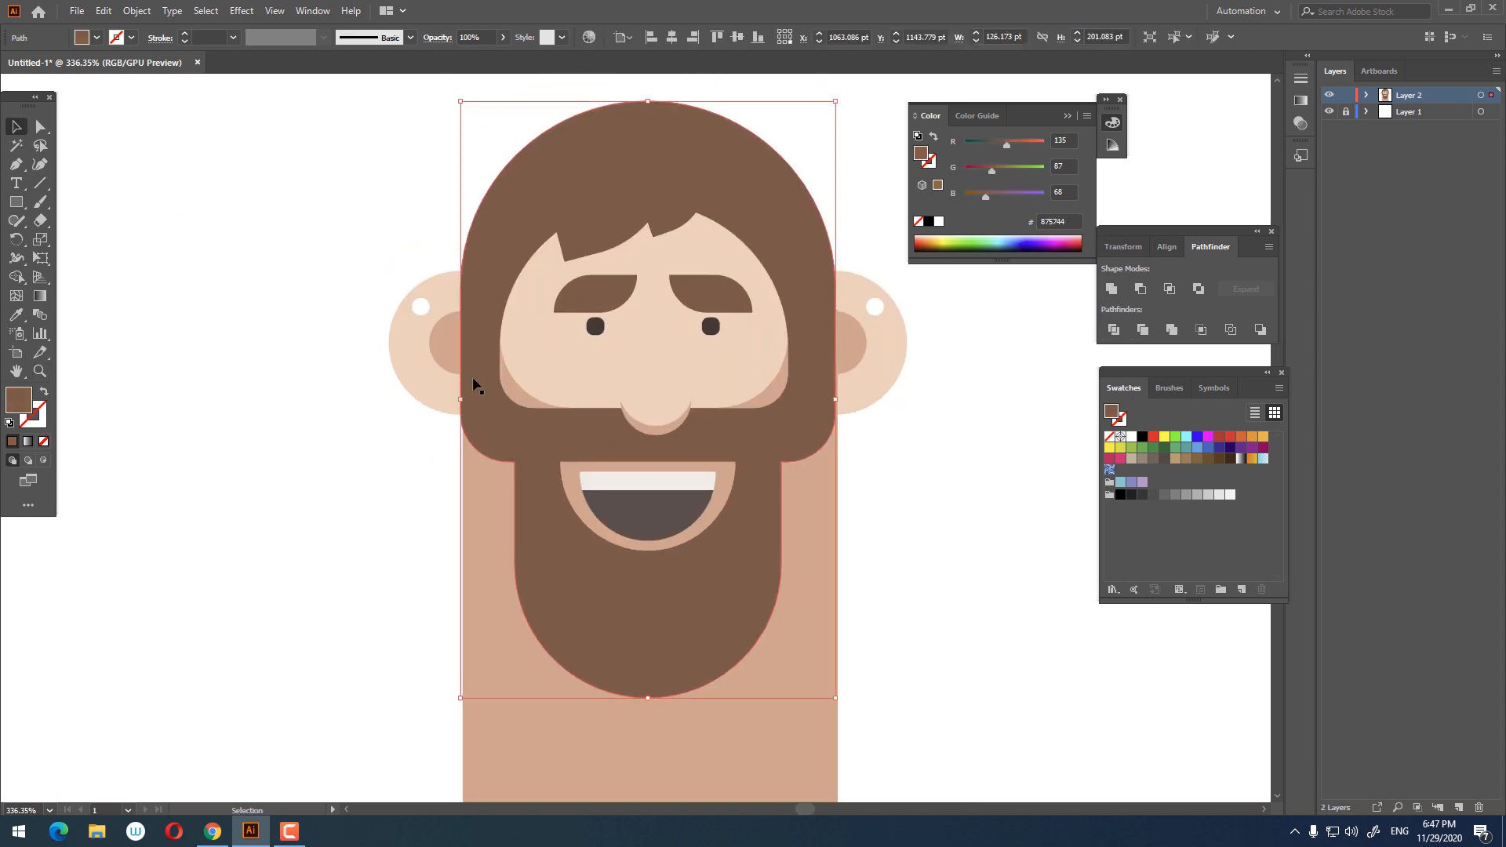
Step: Delete the inner corner anchors where the moustache meets the beard on both sides
{"action": "key", "text": "a"}
{"action": "key", "text": "z"}
{"action": "left_click_drag", "start_coordinate": [783, 545], "coordinate": [844, 574]}
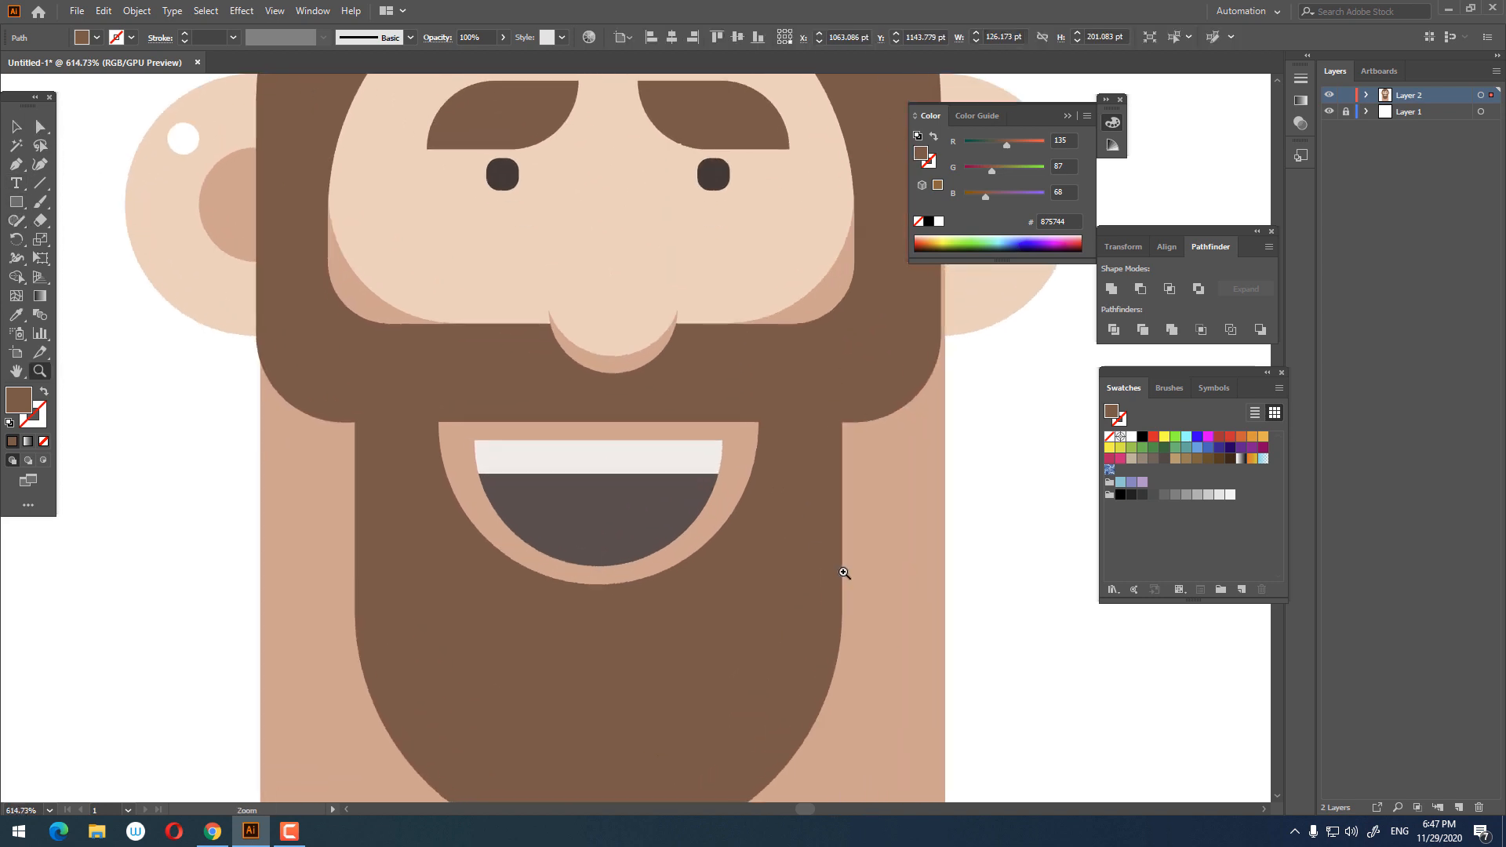
{"action": "left_click", "coordinate": [44, 129]}
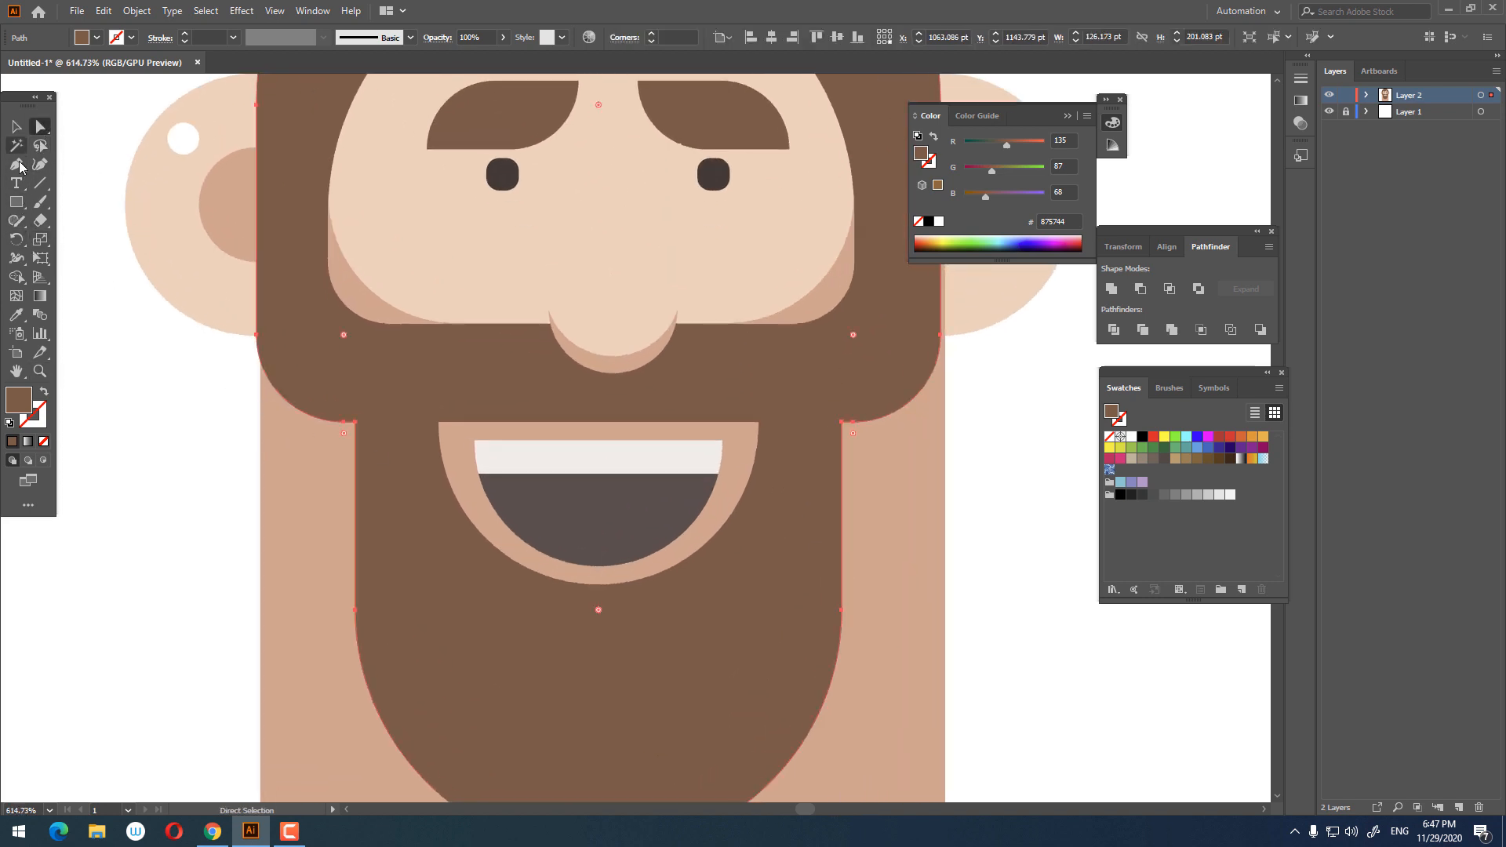
{"action": "left_click", "coordinate": [13, 165]}
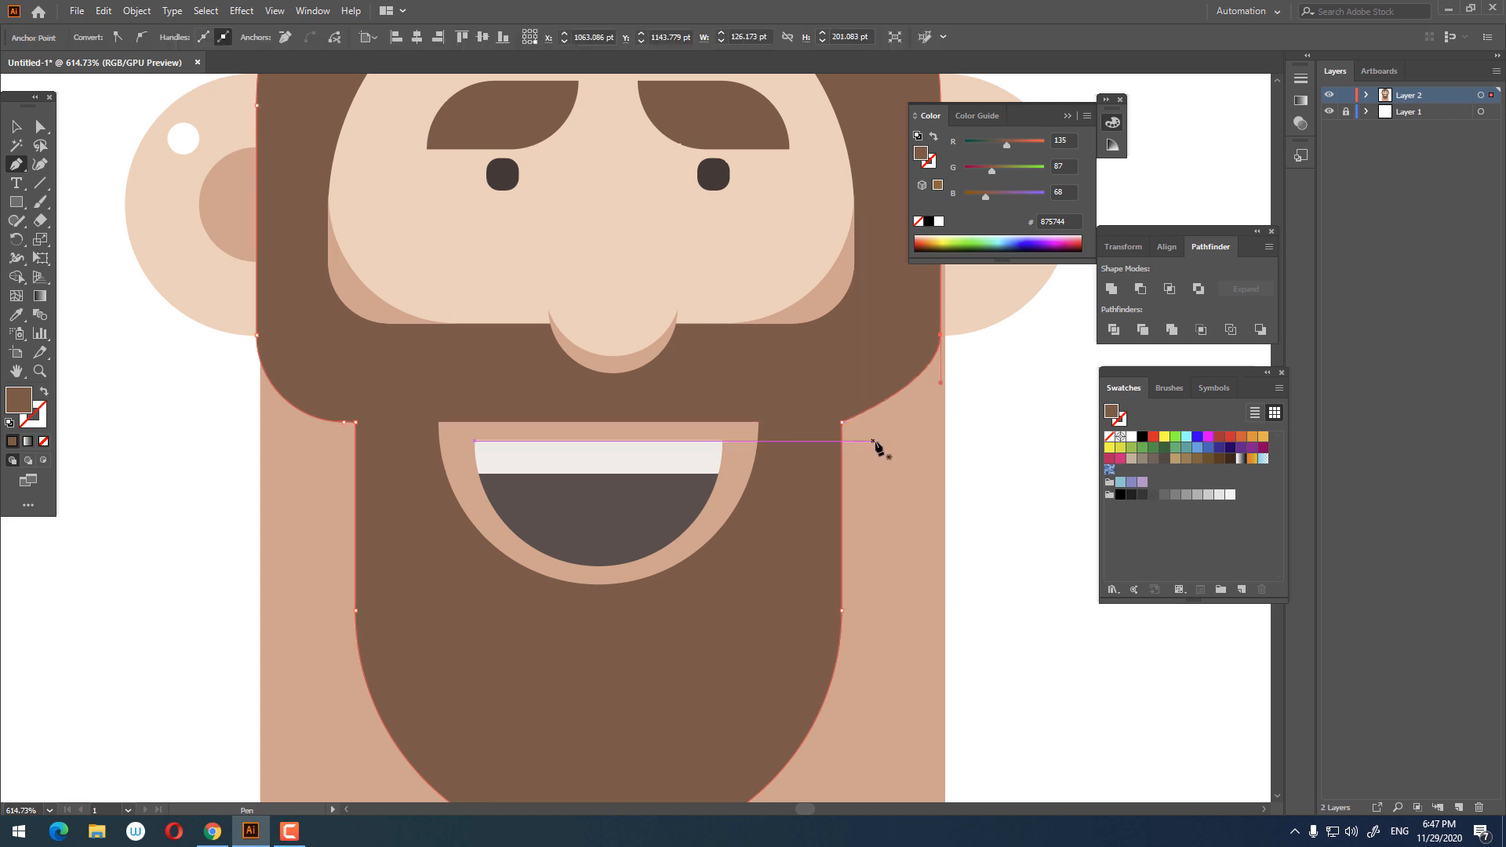
{"action": "left_click", "coordinate": [853, 424]}
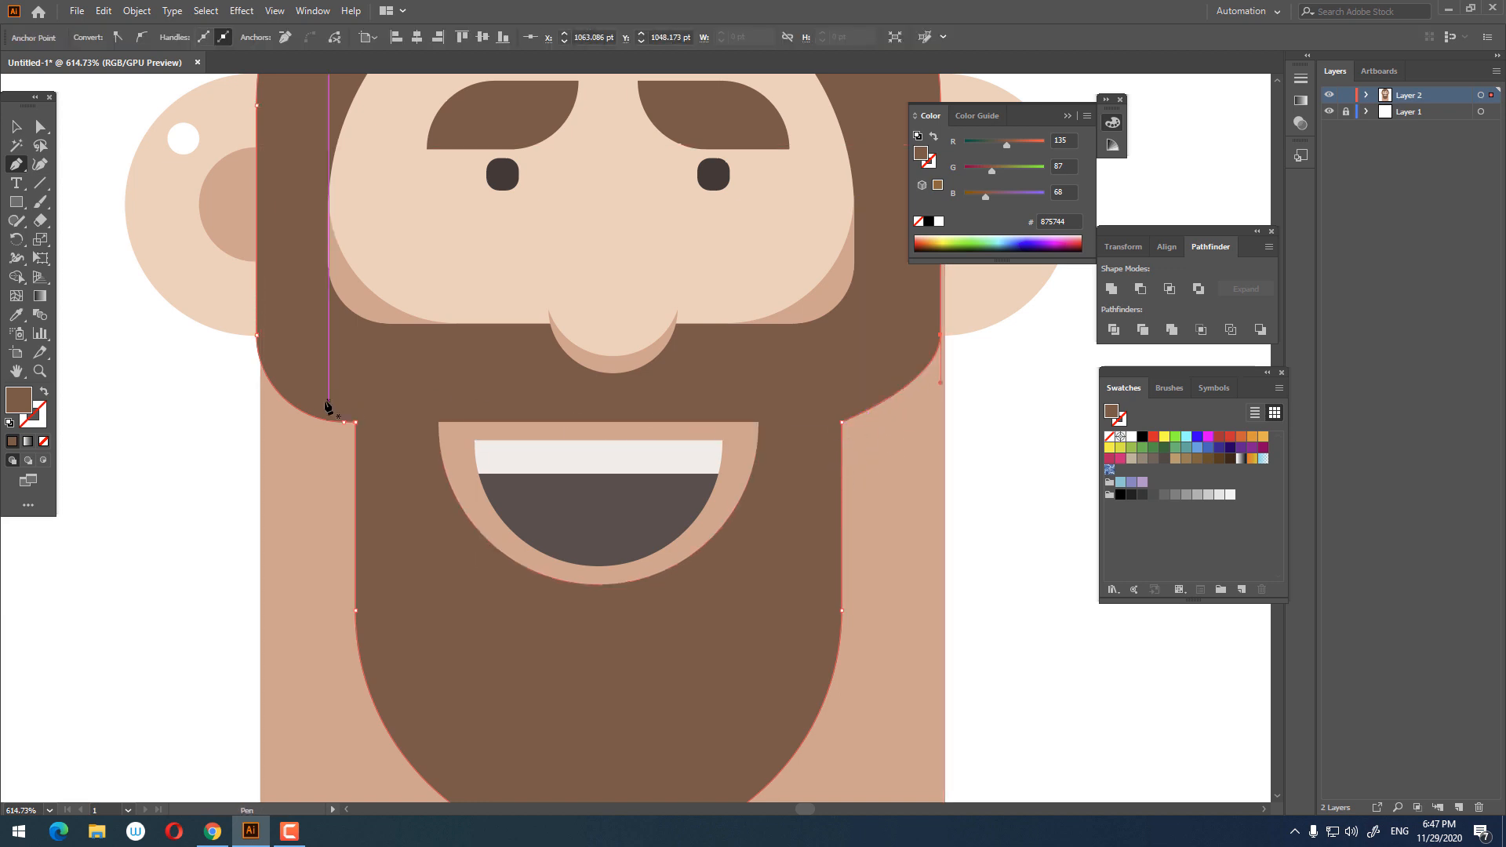
{"action": "left_click", "coordinate": [344, 422]}
{"action": "key", "text": "z"}
{"action": "left_click_drag", "start_coordinate": [820, 470], "coordinate": [745, 516]}
{"action": "left_click", "coordinate": [42, 129]}
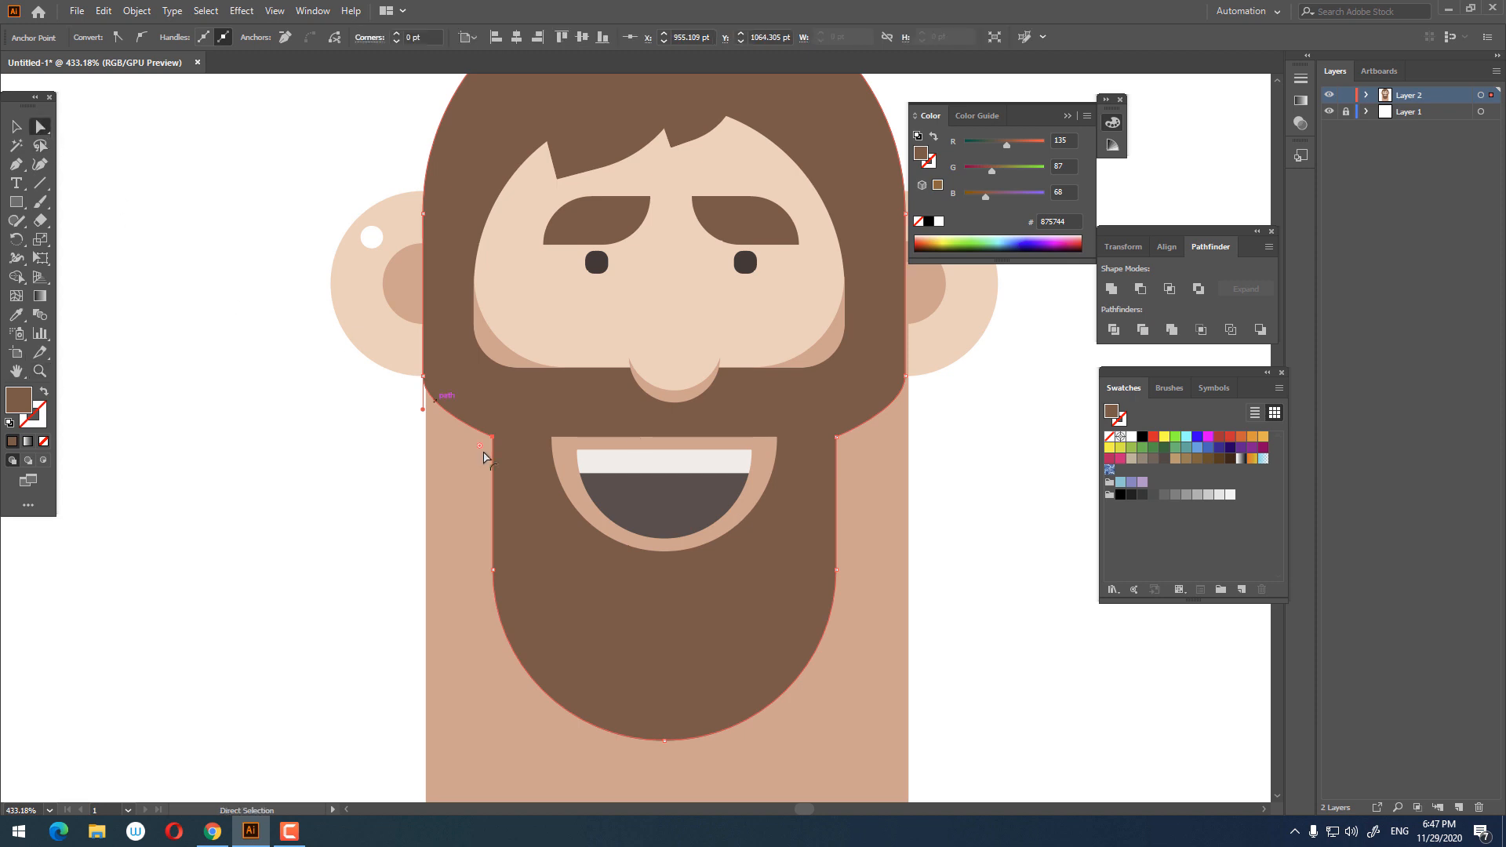
{"action": "left_click_drag", "start_coordinate": [839, 446], "coordinate": [983, 540]}
{"action": "left_click", "coordinate": [983, 536]}
{"action": "key", "text": "z"}
{"action": "left_click_drag", "start_coordinate": [987, 471], "coordinate": [849, 475]}
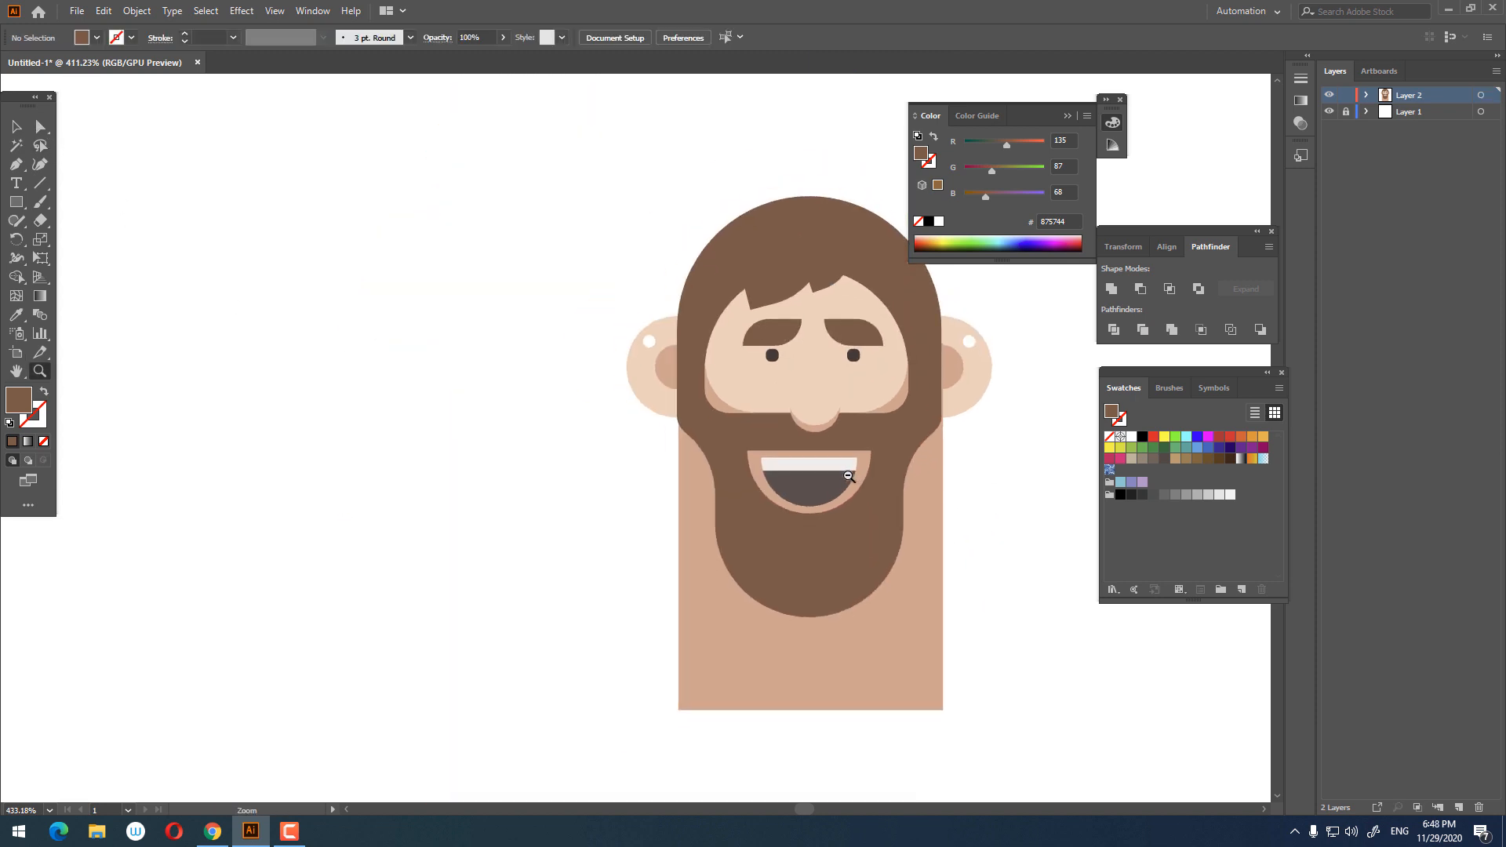
{"action": "left_click_drag", "start_coordinate": [917, 439], "coordinate": [747, 495]}
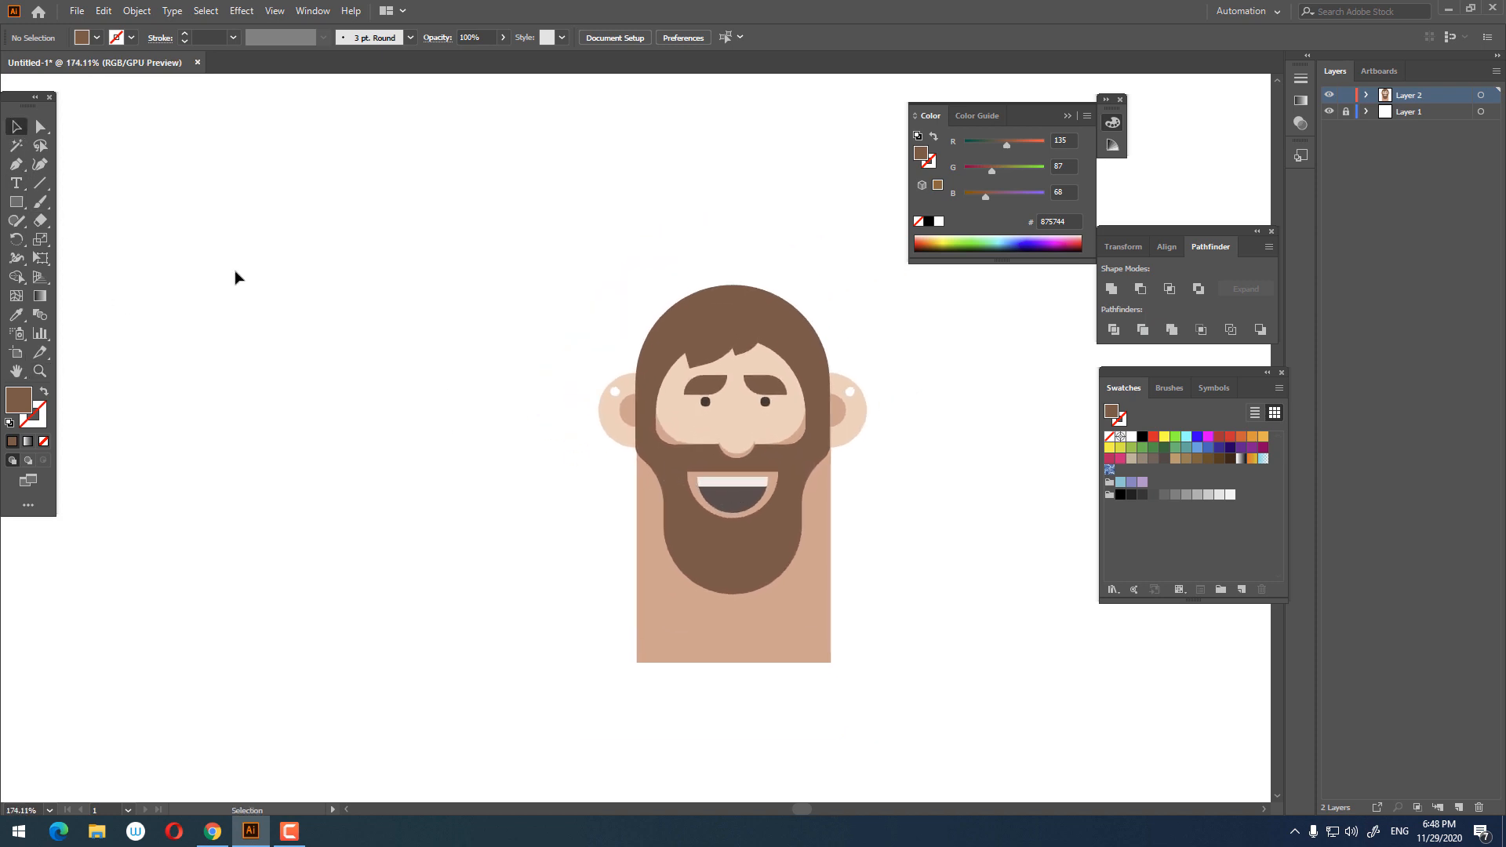
{"action": "left_click_drag", "start_coordinate": [773, 402], "coordinate": [808, 404]}
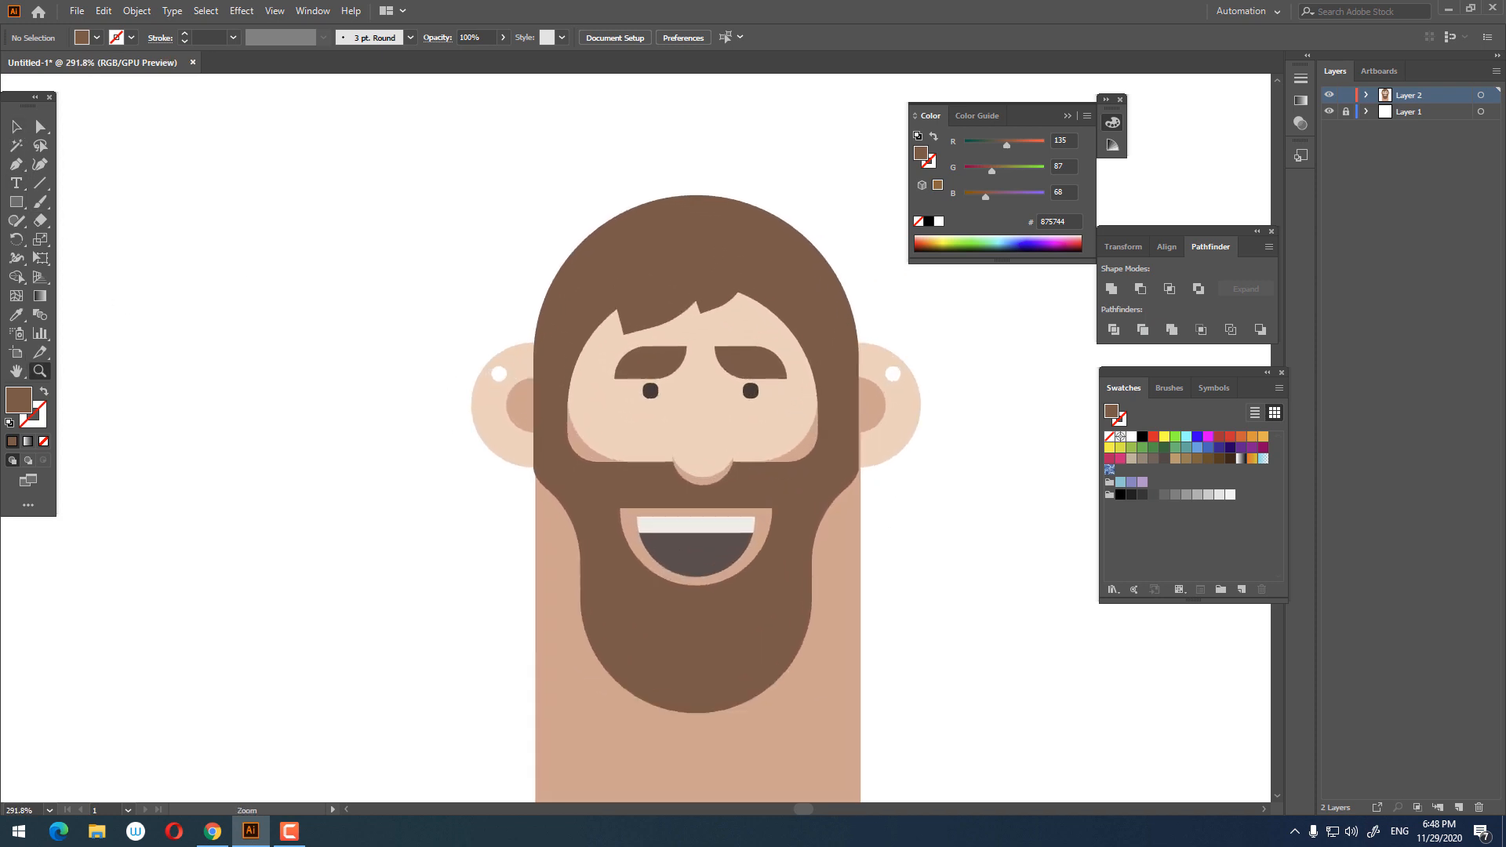
Step: Copy the hair fringe piece and paste the copy at the bottom of the beard
{"action": "left_click", "coordinate": [660, 303]}
{"action": "left_click", "coordinate": [1112, 292]}
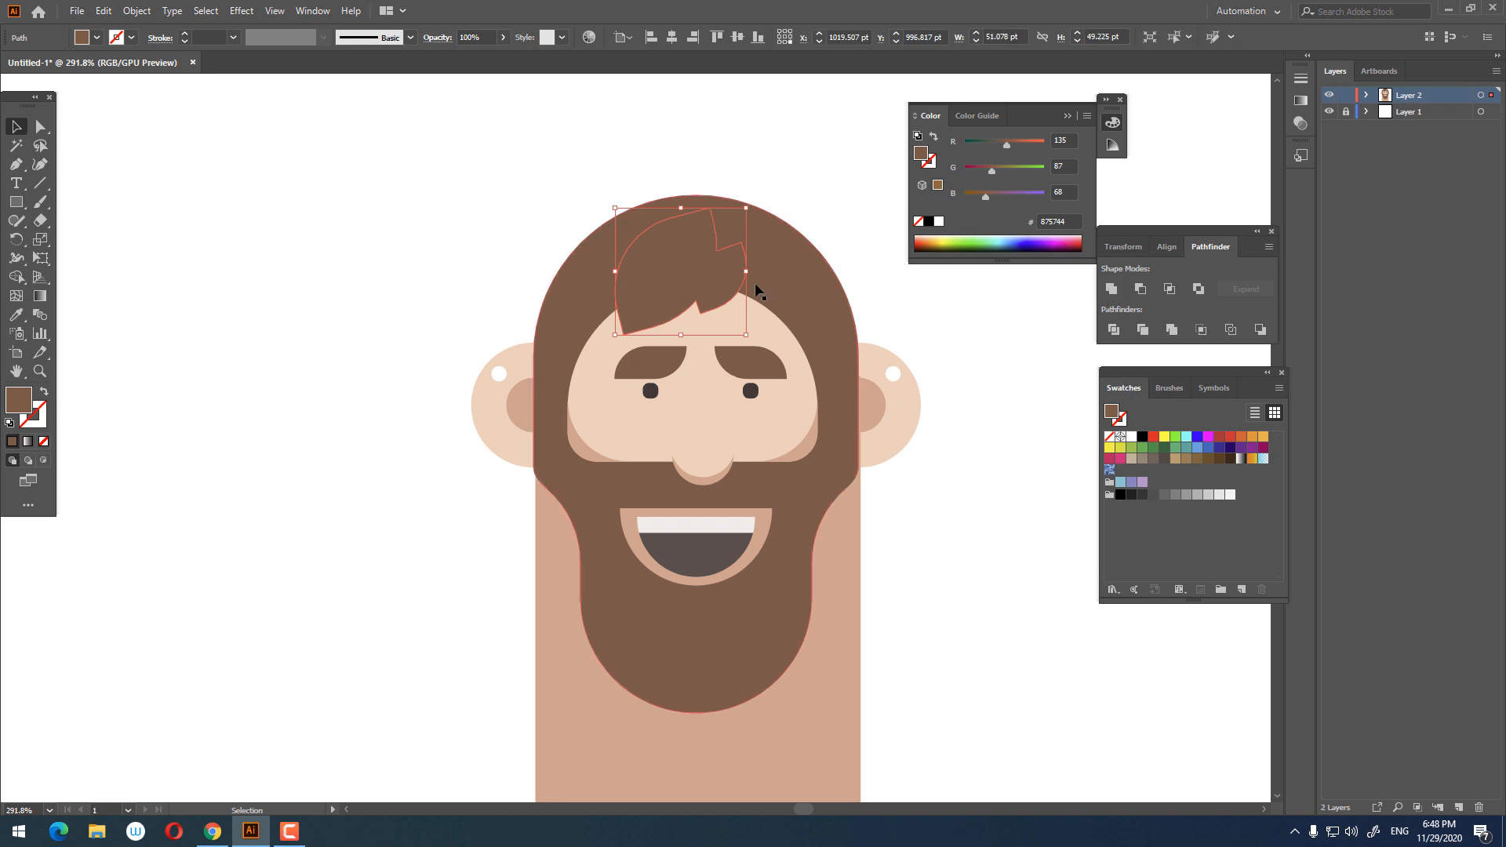
{"action": "left_click", "coordinate": [103, 11]}
{"action": "left_click", "coordinate": [126, 87]}
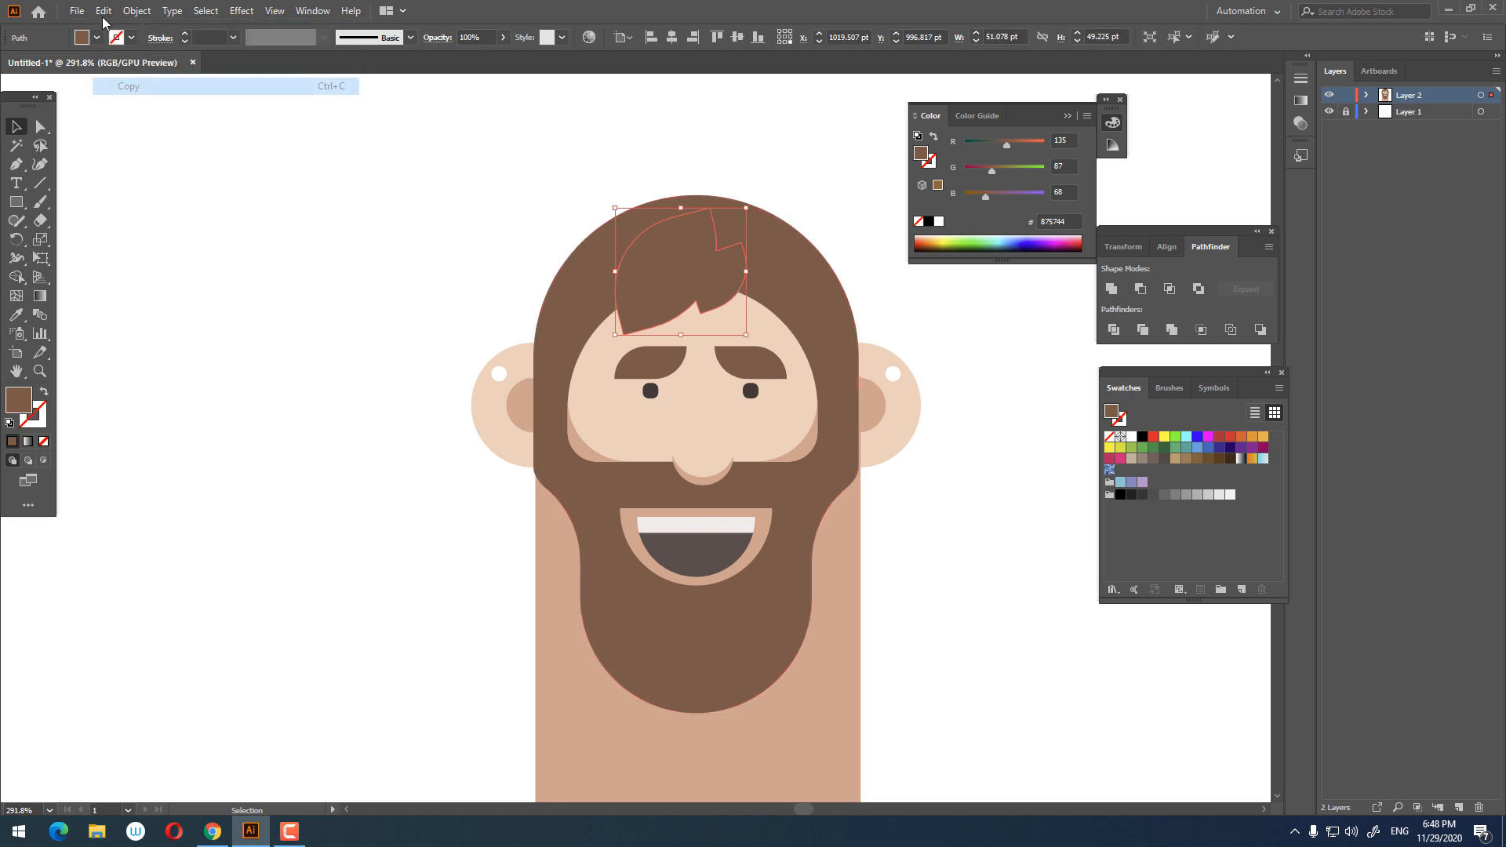
{"action": "left_click", "coordinate": [103, 10]}
{"action": "left_click", "coordinate": [146, 120]}
{"action": "left_click_drag", "start_coordinate": [709, 284], "coordinate": [810, 624]}
Step: Reposition the pasted fringe copy so it hangs as a pointed tip from the beard's bottom
{"action": "left_click", "coordinate": [943, 734]}
{"action": "key", "text": "z"}
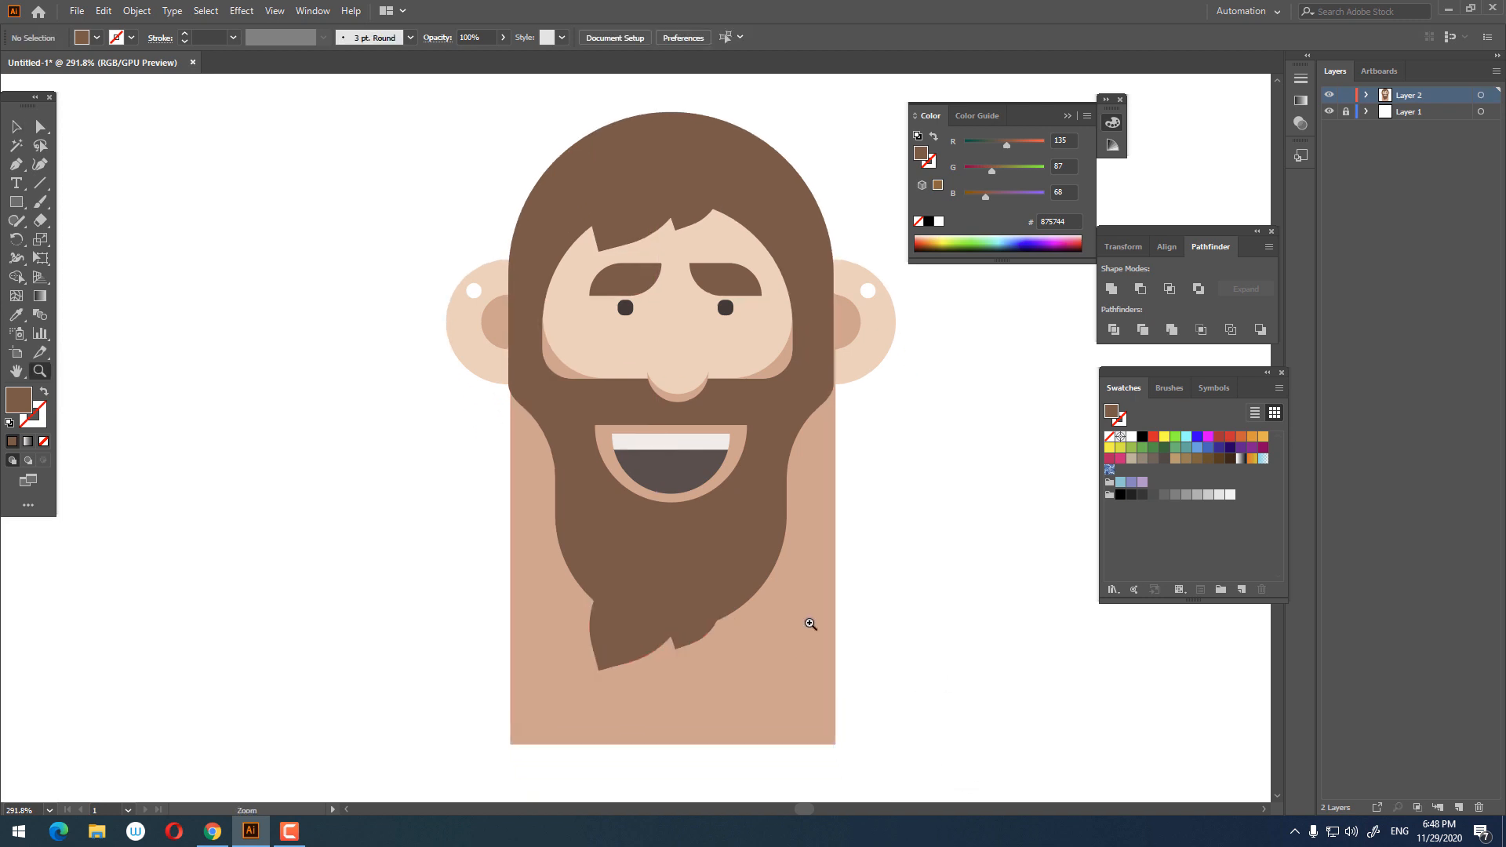
{"action": "left_click", "coordinate": [585, 517]}
{"action": "key", "text": "v"}
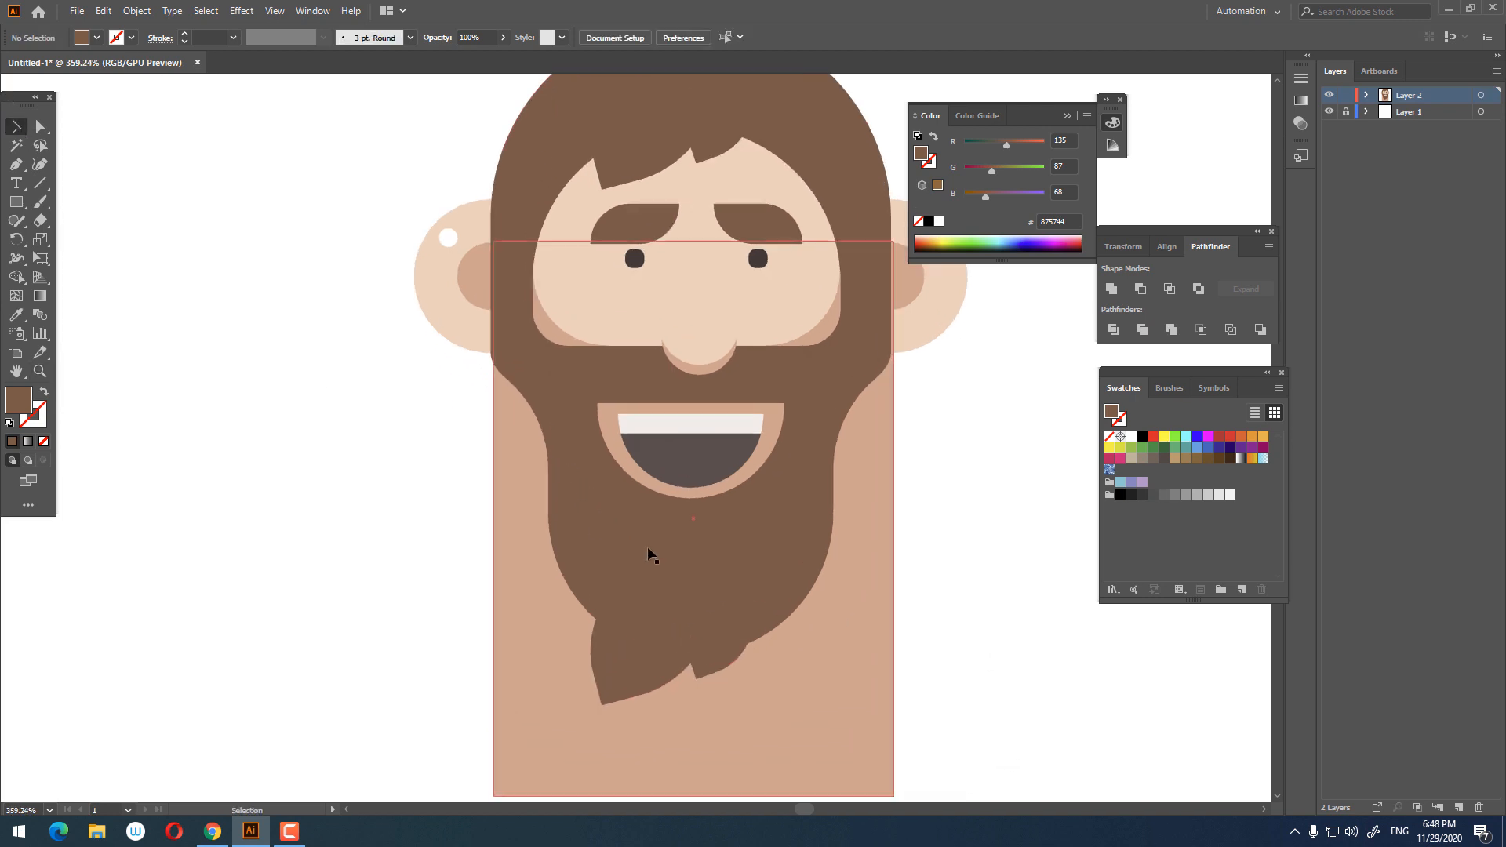
{"action": "left_click_drag", "start_coordinate": [657, 641], "coordinate": [696, 623]}
{"action": "left_click", "coordinate": [992, 698]}
{"action": "key", "text": "z"}
{"action": "mouse_move", "coordinate": [968, 629]}
{"action": "left_mouse_down"}
{"action": "mouse_move", "coordinate": [879, 630]}
{"action": "mouse_move", "coordinate": [979, 630]}
{"action": "left_mouse_up"}
{"action": "left_click_drag", "start_coordinate": [708, 656], "coordinate": [792, 655]}
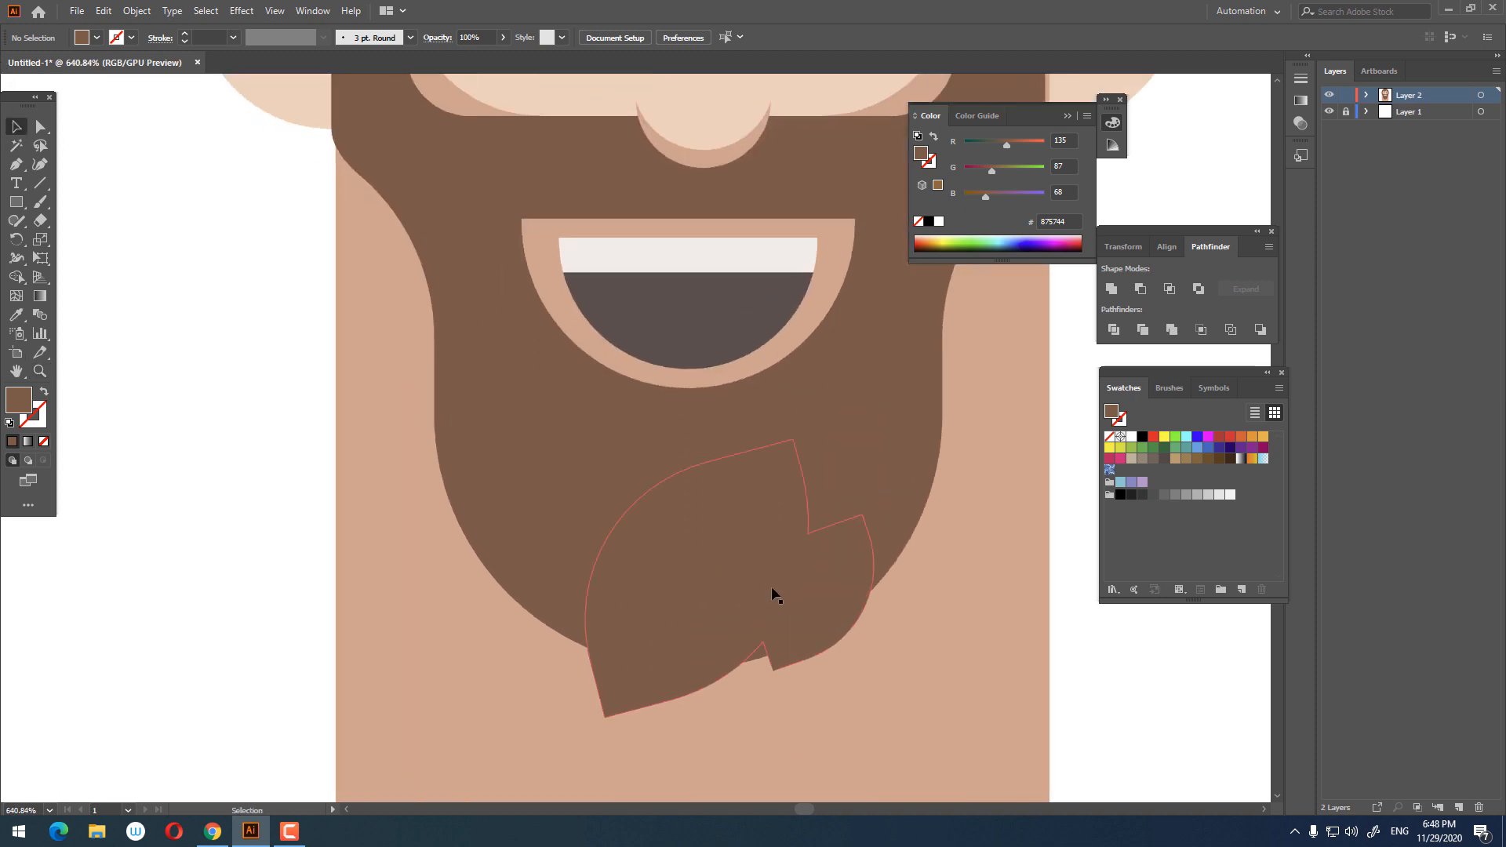
{"action": "left_click_drag", "start_coordinate": [772, 588], "coordinate": [768, 608]}
Step: Draw a brown rectangle about 147 by 18 pt across the bottom of the body
{"action": "left_click", "coordinate": [1122, 727]}
{"action": "key", "text": "z"}
{"action": "left_click_drag", "start_coordinate": [893, 533], "coordinate": [542, 580]}
{"action": "left_click_drag", "start_coordinate": [702, 578], "coordinate": [775, 607]}
{"action": "left_click_drag", "start_coordinate": [775, 607], "coordinate": [733, 584]}
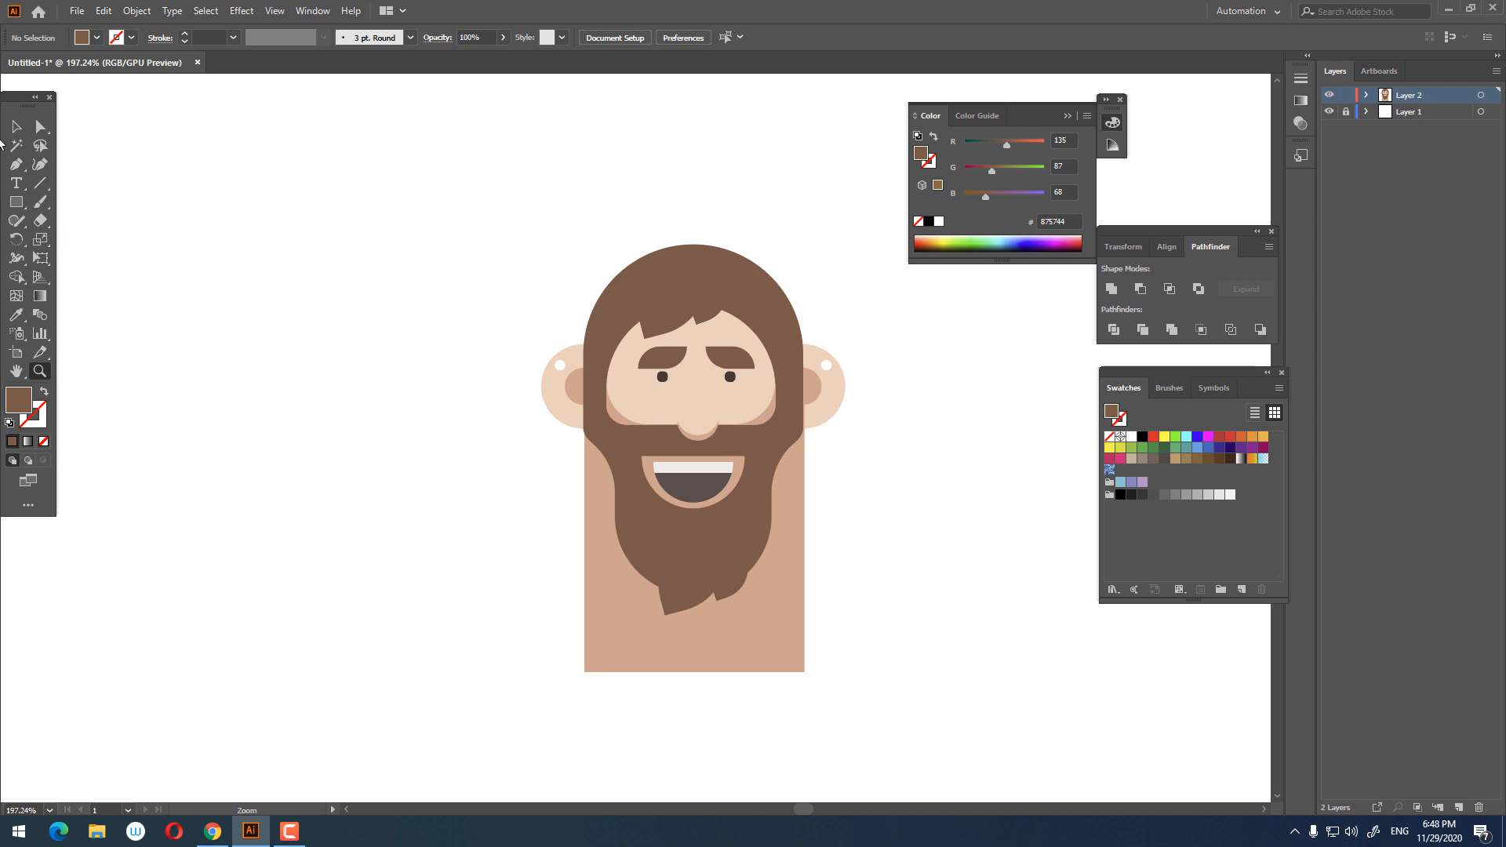
{"action": "left_click_drag", "start_coordinate": [877, 573], "coordinate": [879, 601]}
{"action": "left_click_drag", "start_coordinate": [873, 555], "coordinate": [887, 557]}
{"action": "left_click_drag", "start_coordinate": [706, 345], "coordinate": [737, 361]}
{"action": "left_click_drag", "start_coordinate": [769, 421], "coordinate": [715, 371]}
{"action": "left_click_drag", "start_coordinate": [632, 330], "coordinate": [704, 400]}
{"action": "left_click_drag", "start_coordinate": [349, 280], "coordinate": [252, 146]}
{"action": "left_click_drag", "start_coordinate": [598, 286], "coordinate": [521, 293]}
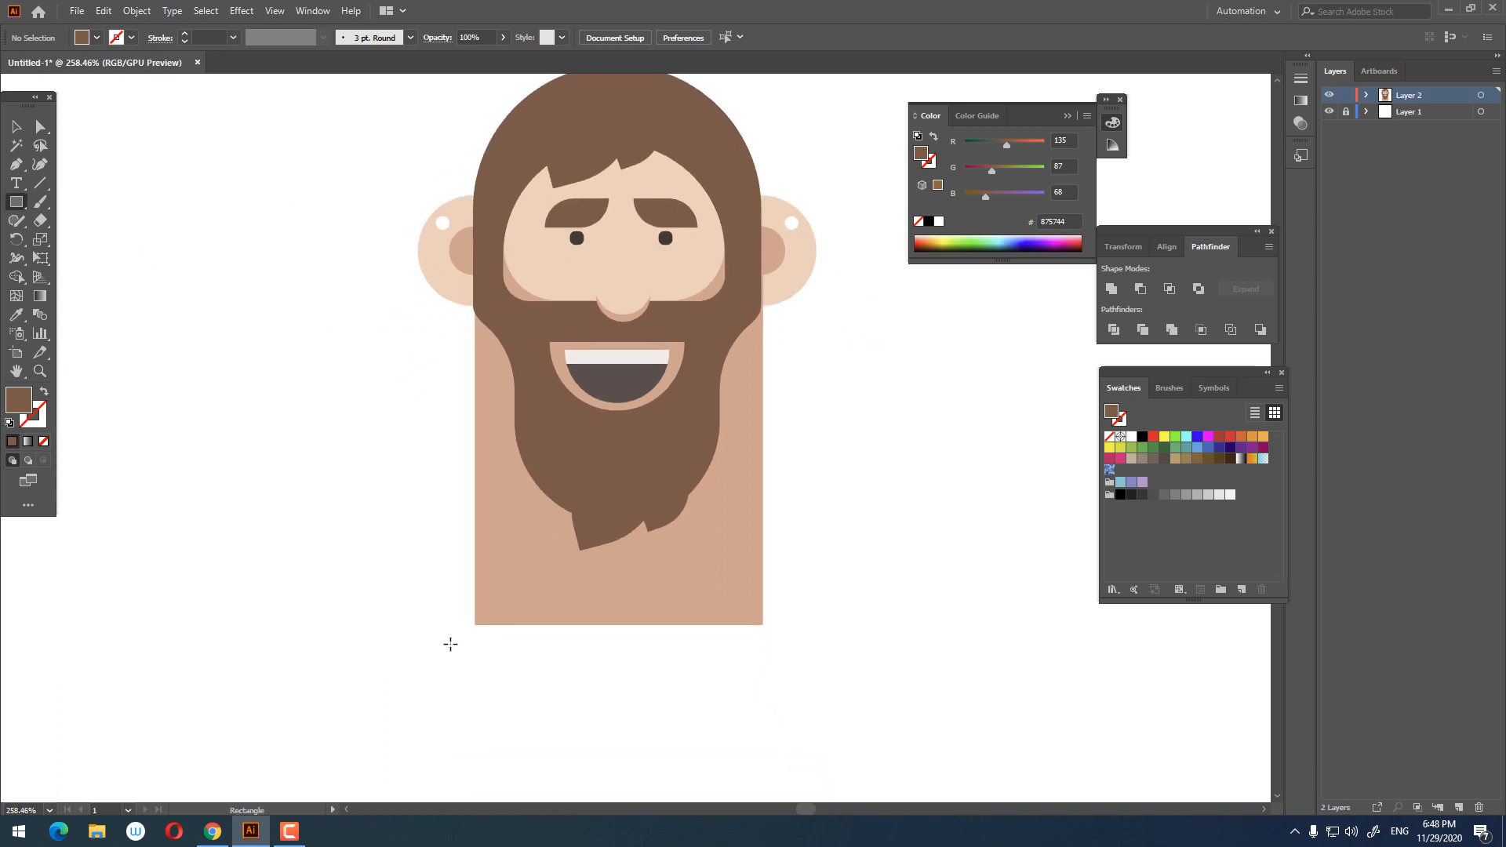
{"action": "left_click_drag", "start_coordinate": [449, 625], "coordinate": [787, 666]}
{"action": "key", "text": "z"}
{"action": "left_click_drag", "start_coordinate": [826, 496], "coordinate": [729, 526]}
{"action": "left_click", "coordinate": [16, 127]}
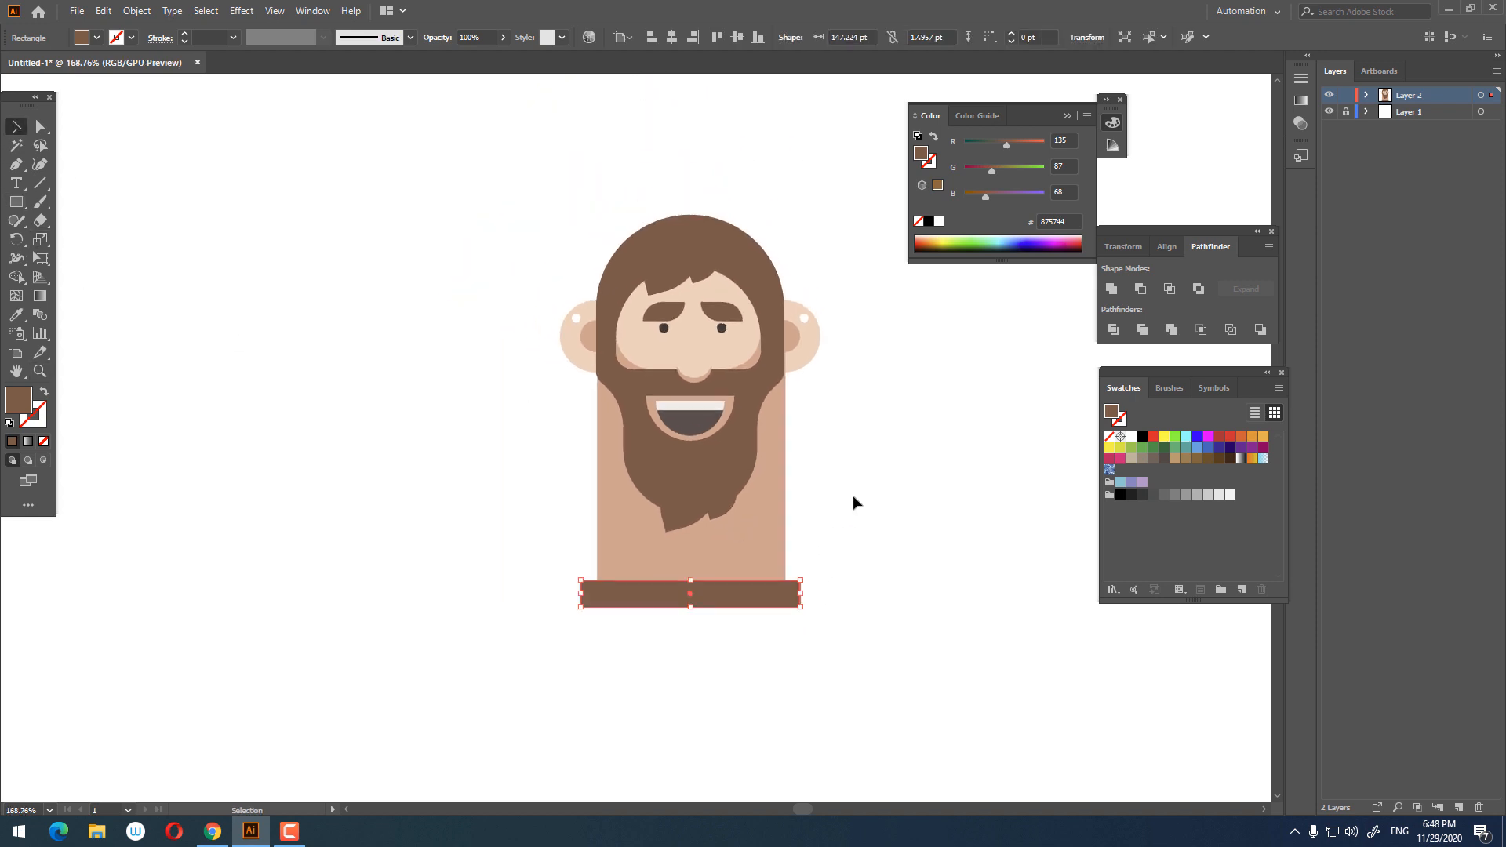
Step: Send the body rectangle to the back so it sits behind the beard and the beard tip
{"action": "left_click", "coordinate": [864, 427]}
{"action": "key", "text": "z"}
{"action": "left_click_drag", "start_coordinate": [791, 462], "coordinate": [846, 555]}
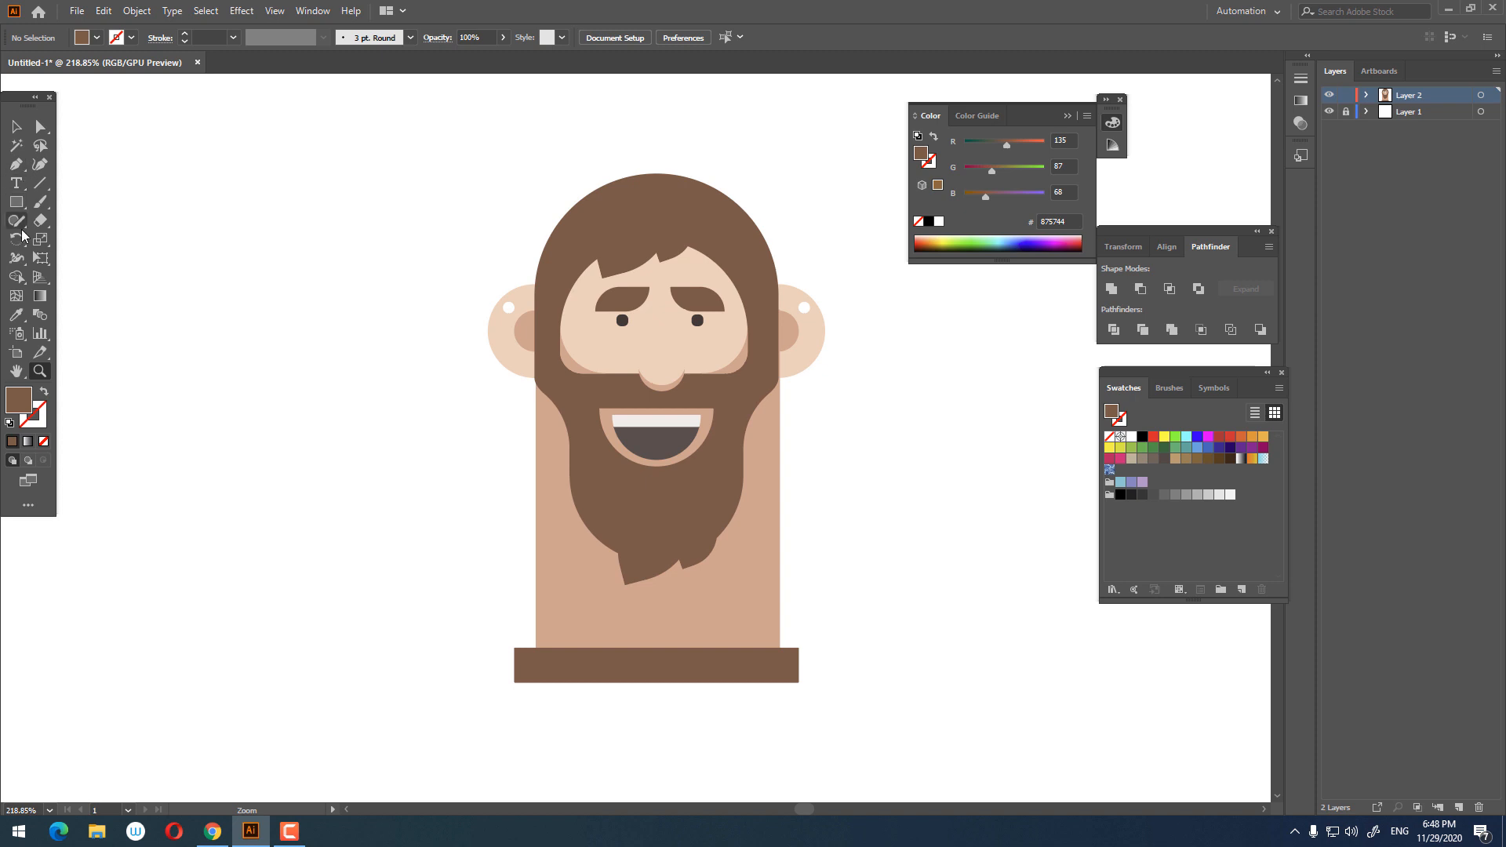
{"action": "left_click_drag", "start_coordinate": [642, 465], "coordinate": [658, 528]}
{"action": "left_click_drag", "start_coordinate": [710, 681], "coordinate": [832, 693]}
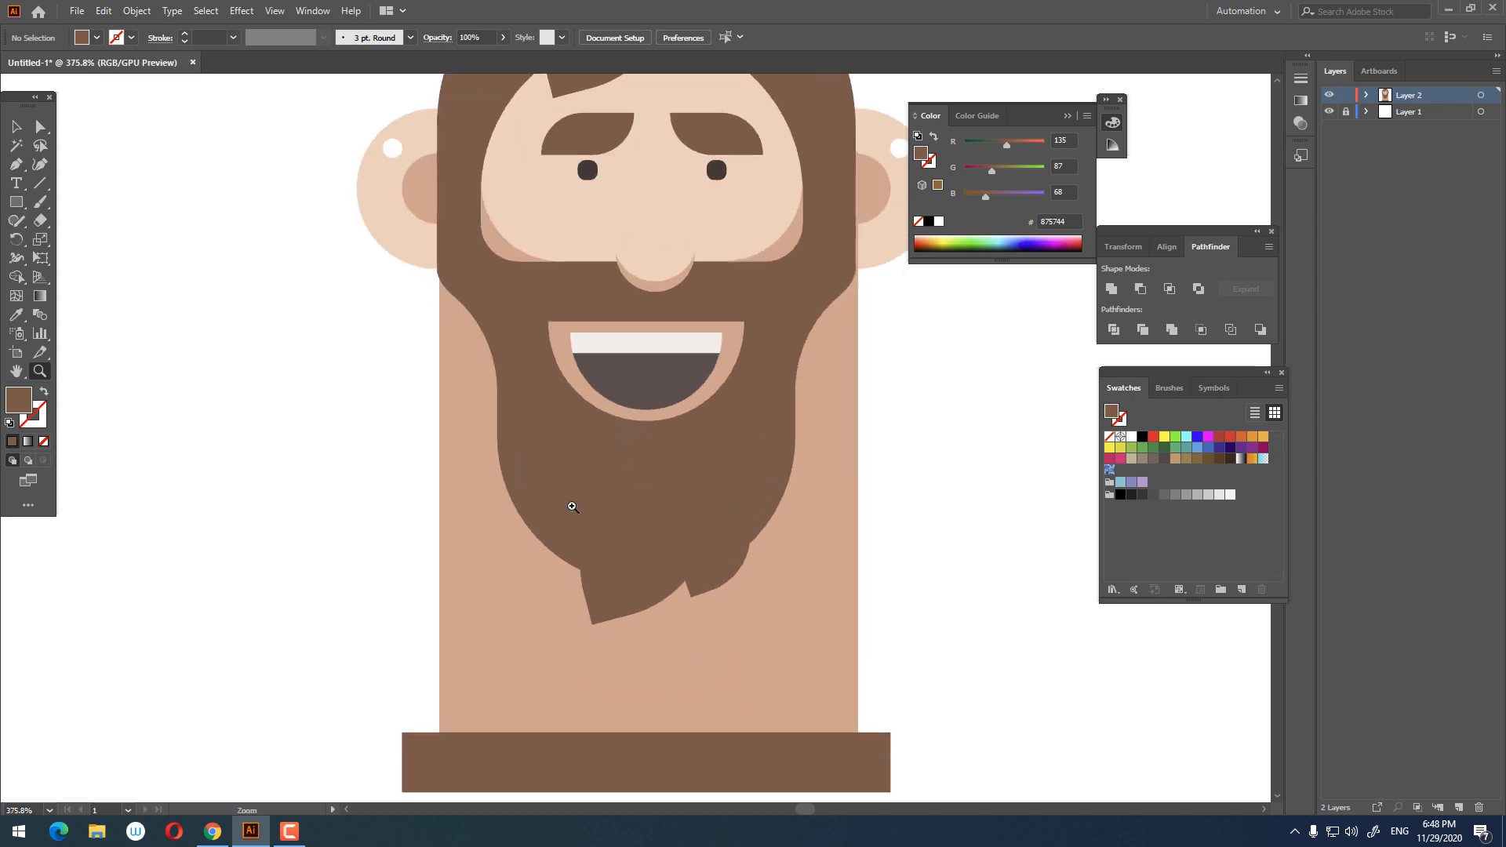
{"action": "left_click", "coordinate": [605, 573]}
{"action": "left_click", "coordinate": [544, 510], "text": "shift"}
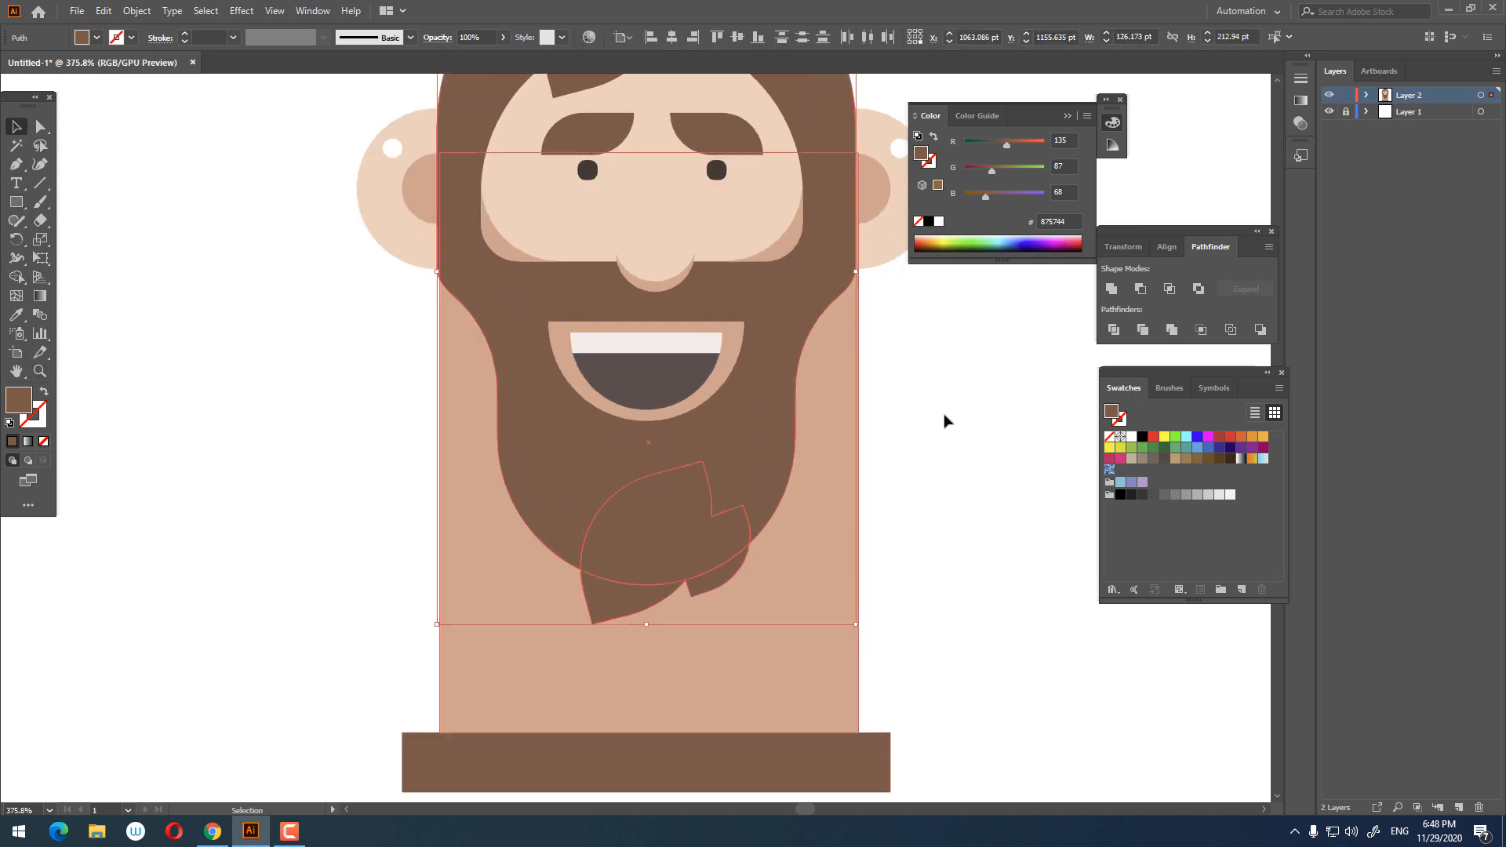
{"action": "right_click", "coordinate": [651, 450]}
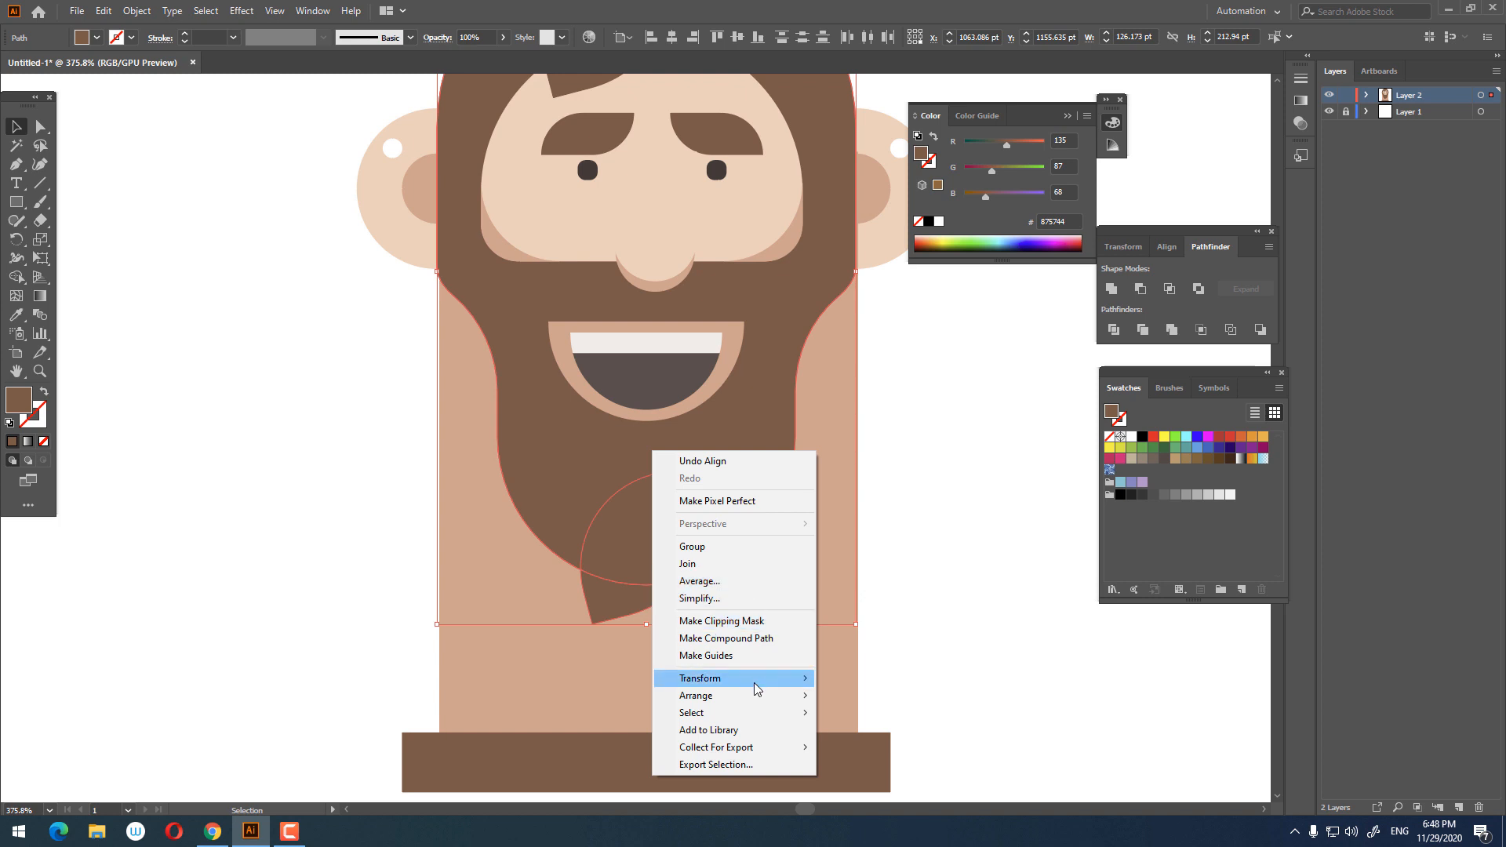
{"action": "mouse_move", "coordinate": [753, 696]}
{"action": "left_click", "coordinate": [876, 730]}
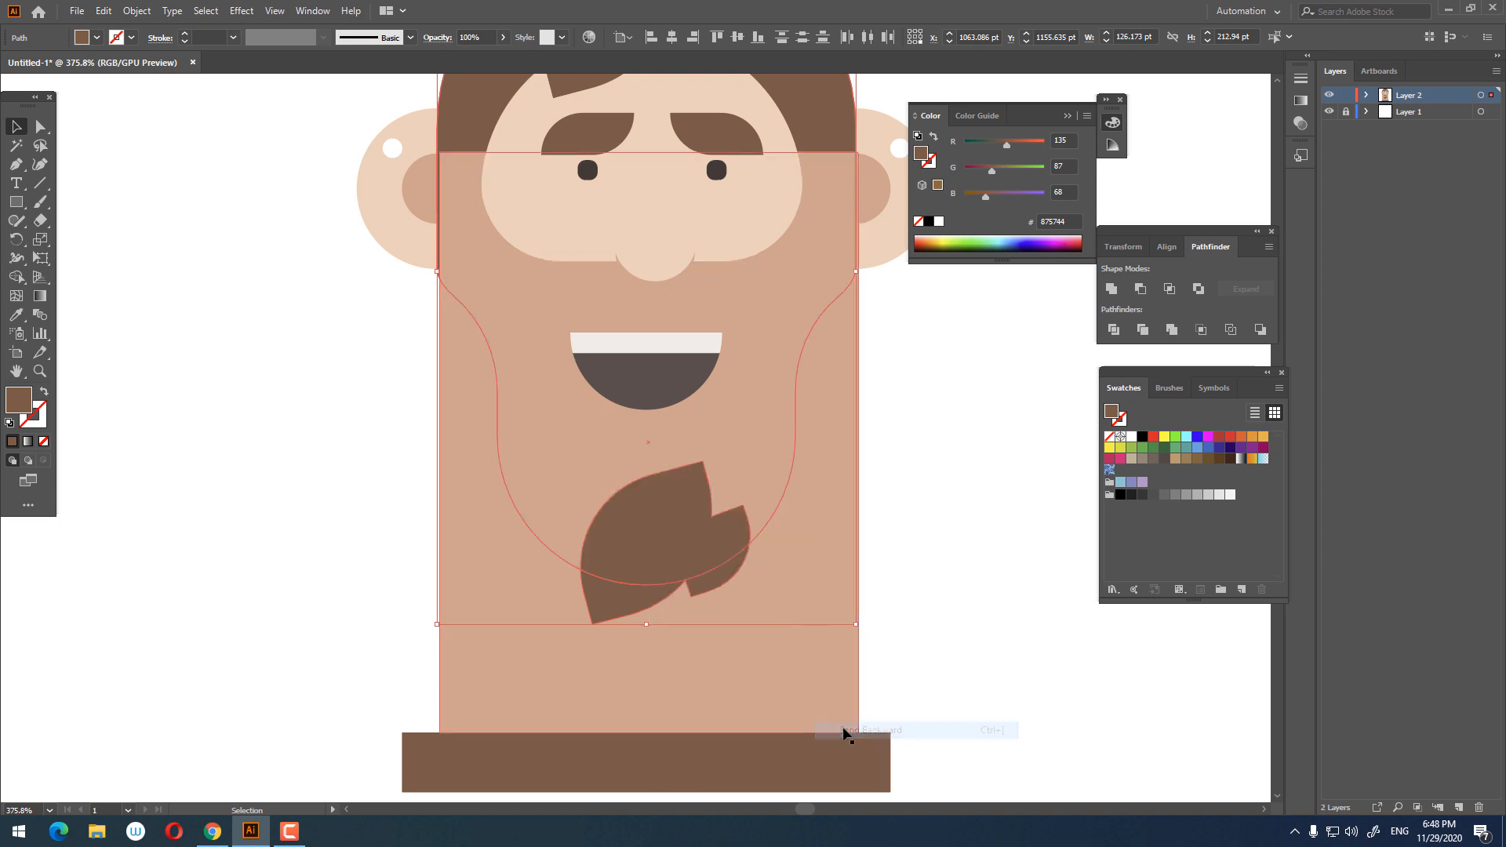
{"action": "scroll", "coordinate": [793, 716], "scroll_direction": "up", "scroll_amount": 1}
{"action": "right_click", "coordinate": [774, 744]}
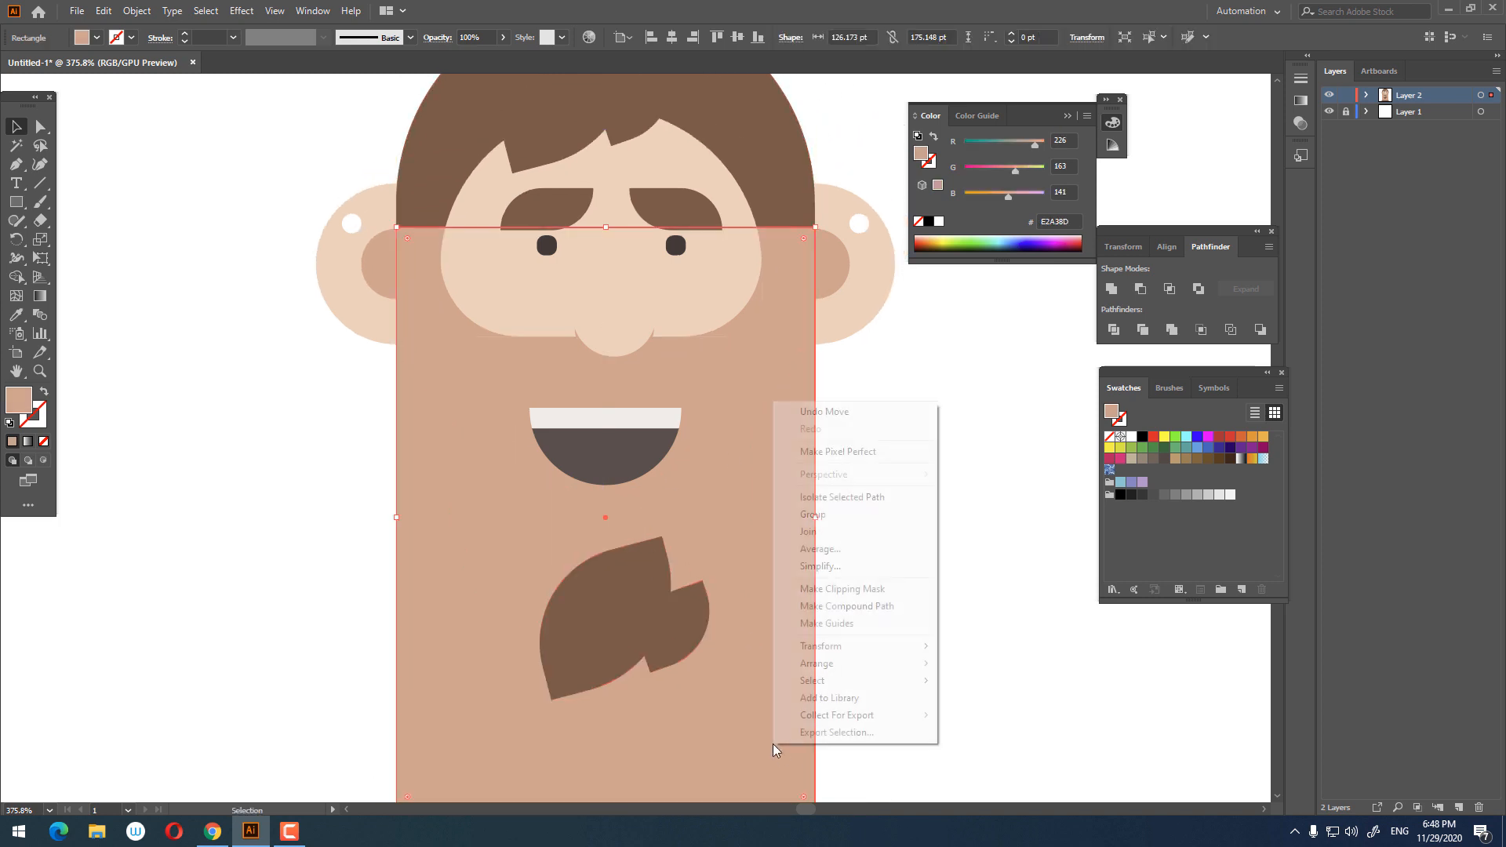
{"action": "mouse_move", "coordinate": [858, 662]}
{"action": "left_click", "coordinate": [1020, 716]}
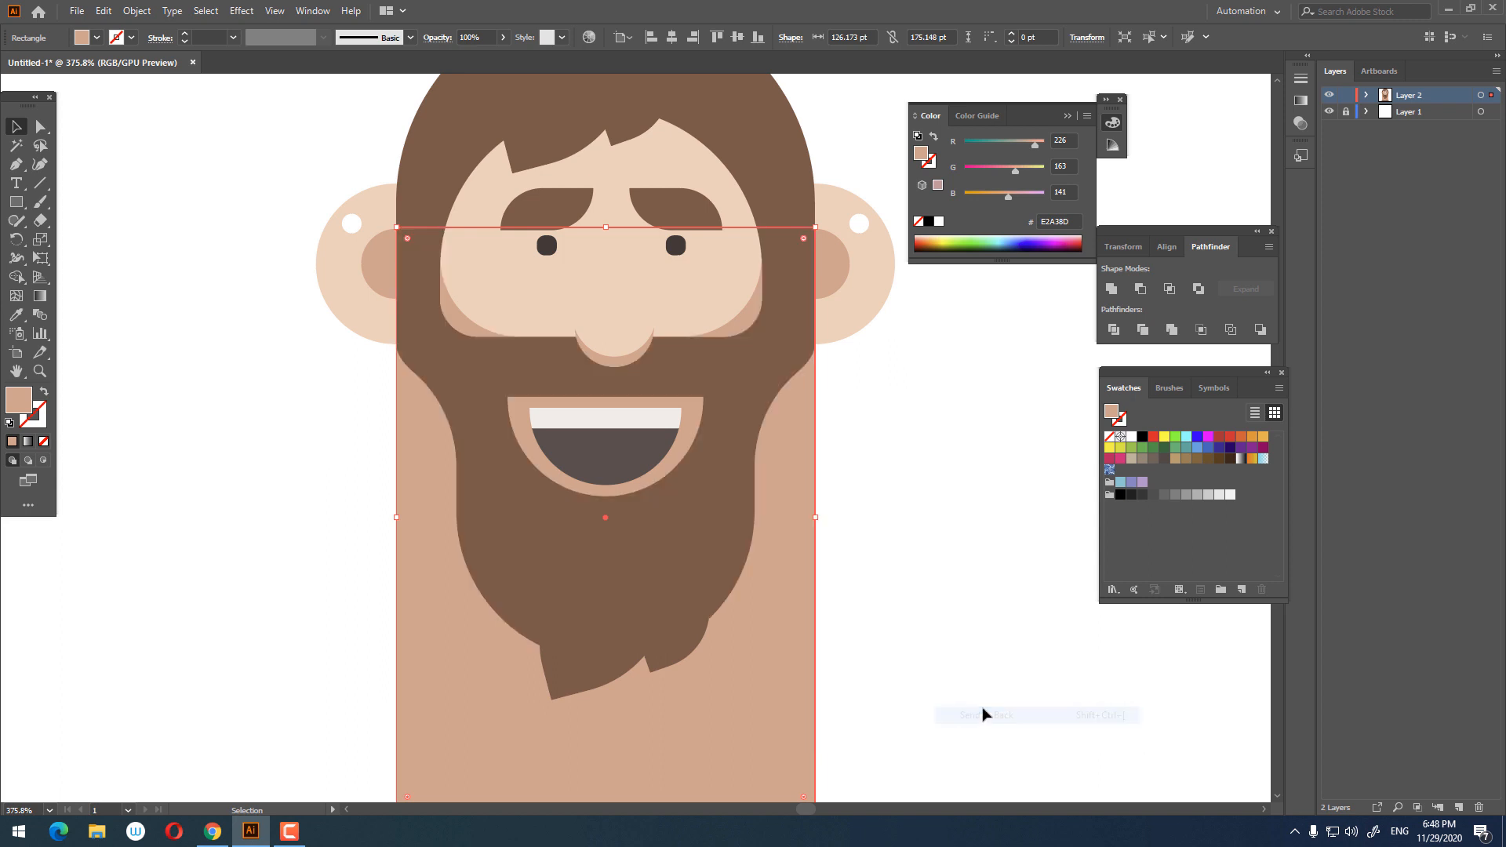
Step: Unite the beard and its pointed tip into a single shape with Pathfinder
{"action": "left_click", "coordinate": [578, 656]}
{"action": "left_click", "coordinate": [1112, 290]}
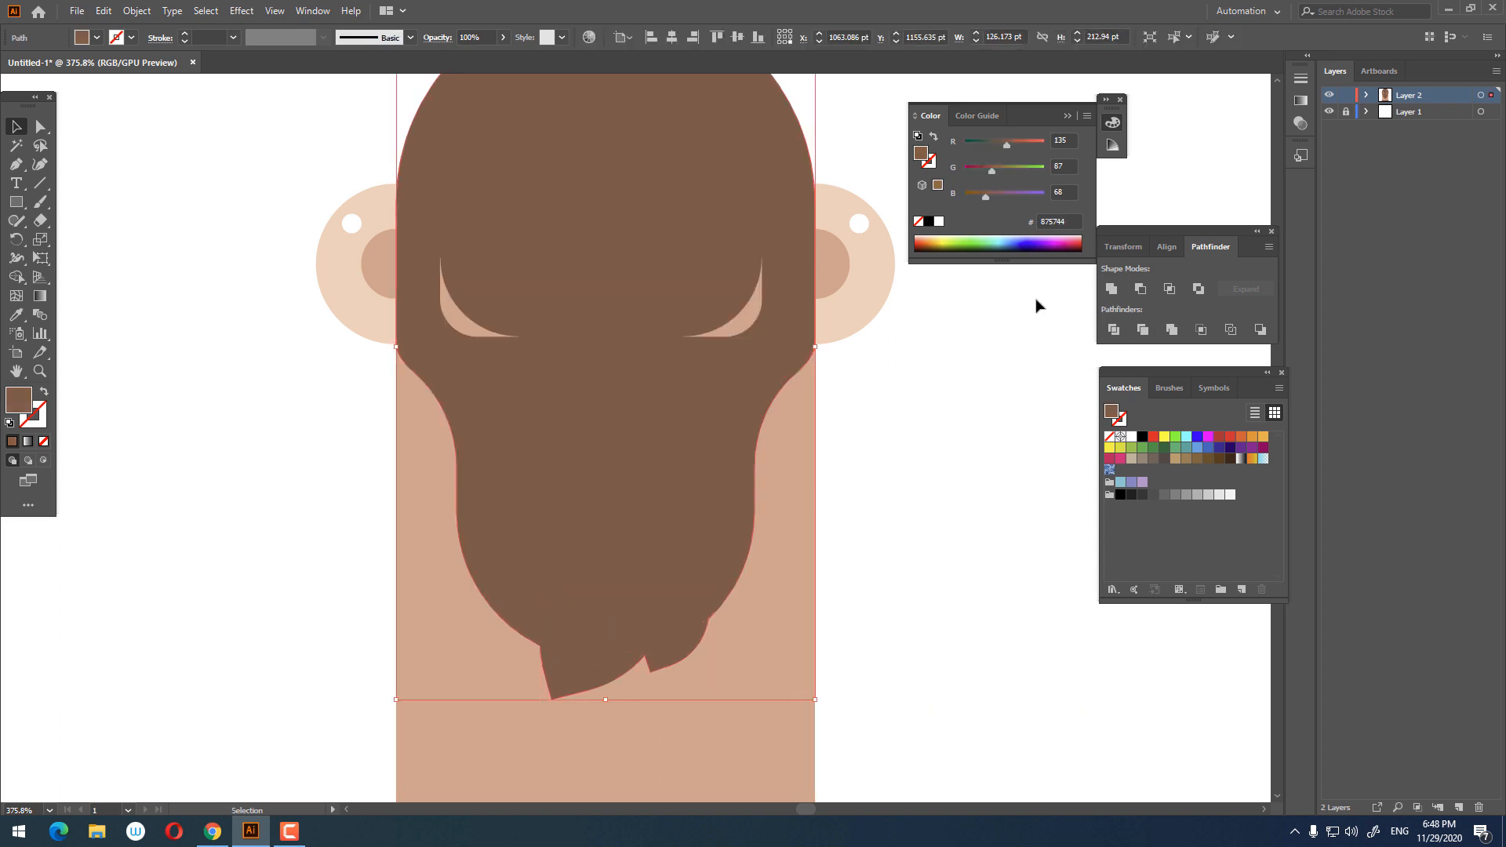
{"action": "key", "text": "ctrl+z"}
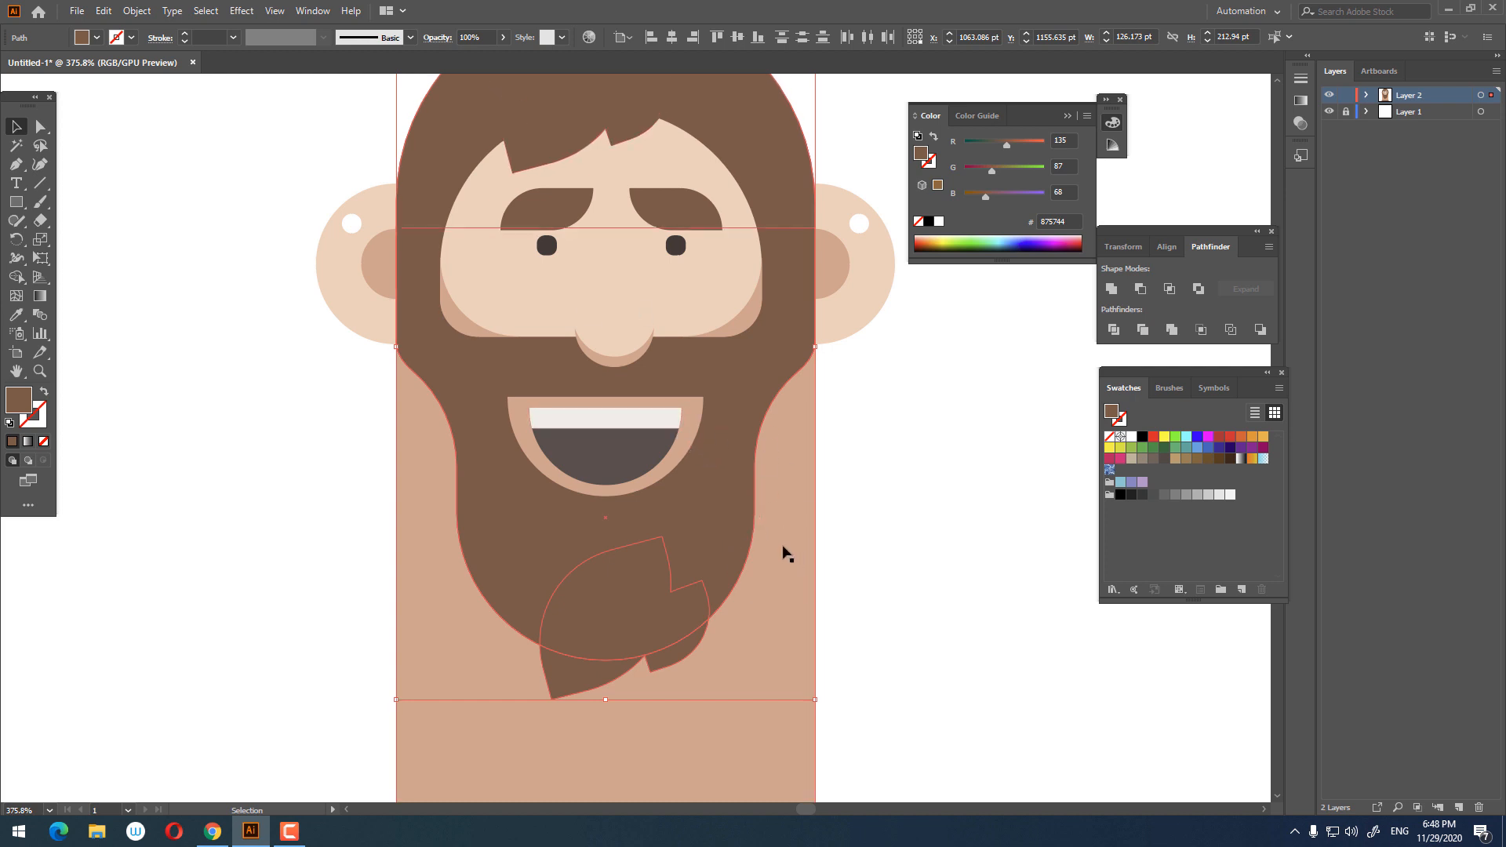
{"action": "left_click", "coordinate": [1118, 296]}
{"action": "key", "text": "z"}
{"action": "left_click_drag", "start_coordinate": [884, 374], "coordinate": [830, 451]}
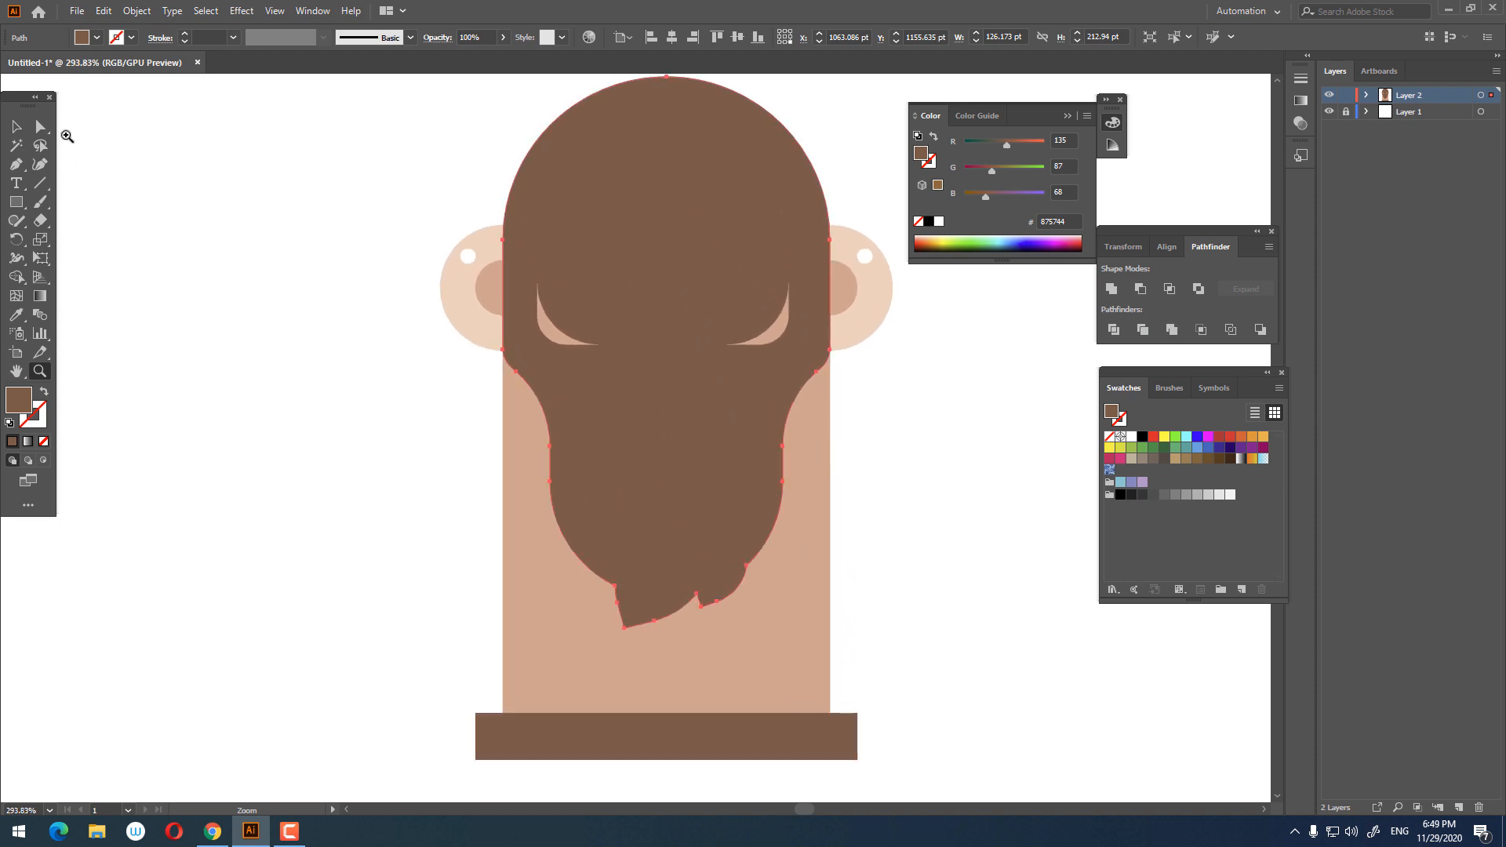
Step: Send the united beard backward until the face, eyes, nose and mouth show above it
{"action": "right_click", "coordinate": [703, 499]}
{"action": "mouse_move", "coordinate": [777, 410]}
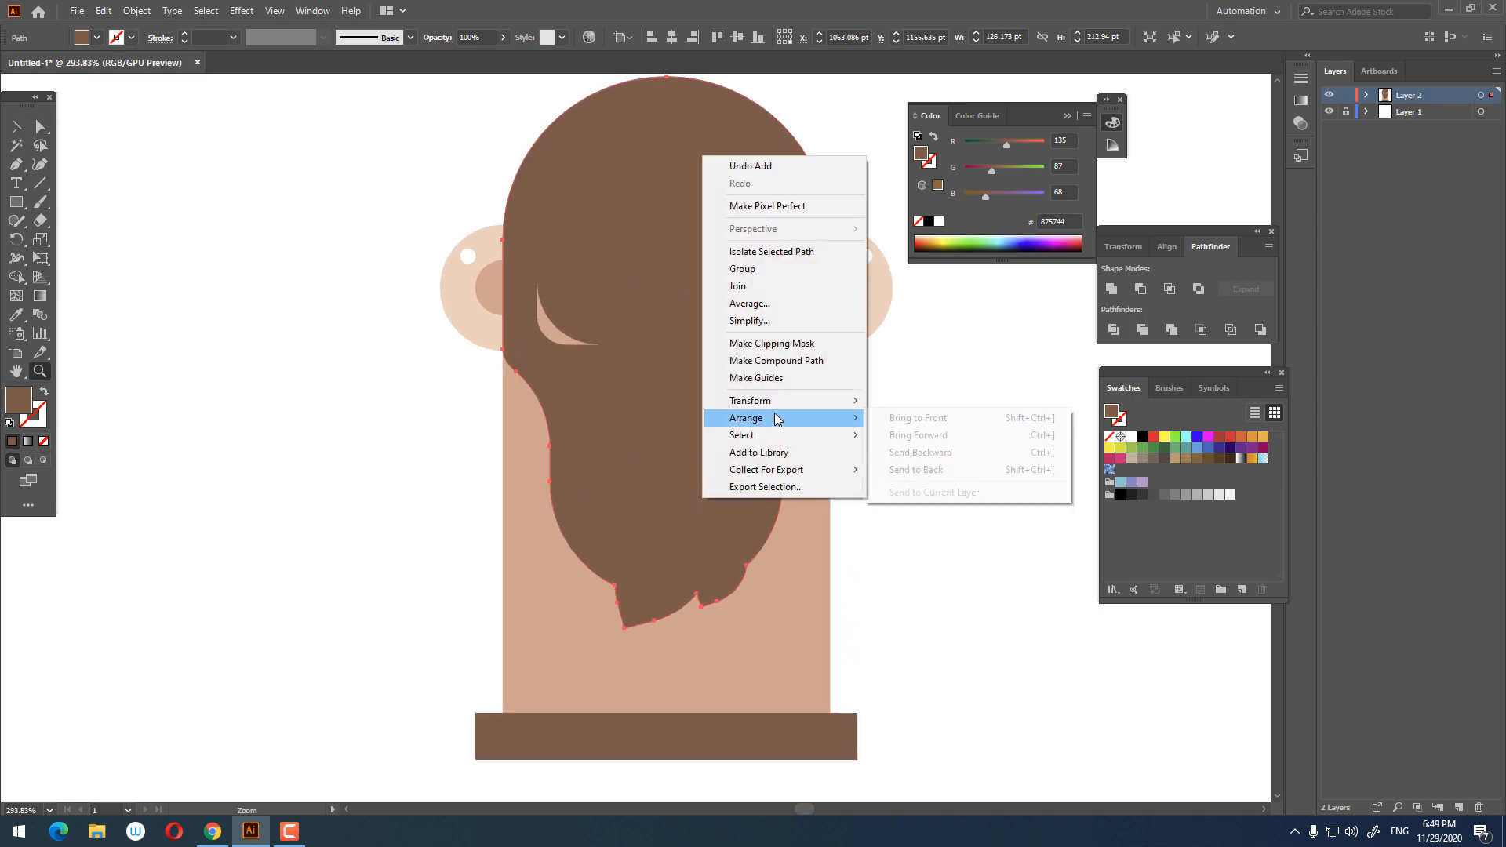
{"action": "left_click", "coordinate": [947, 455]}
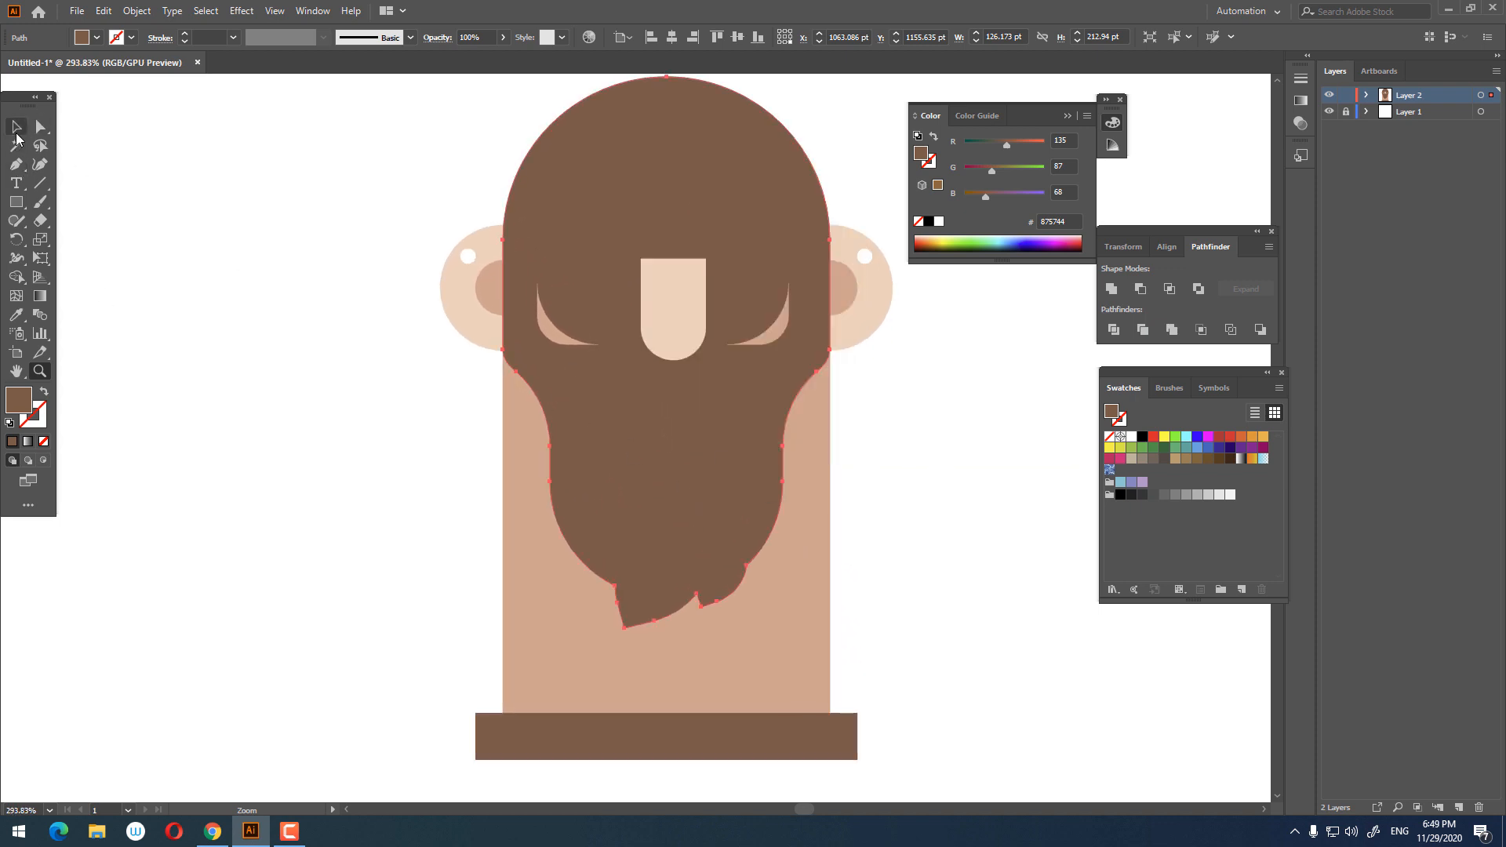
{"action": "left_click", "coordinate": [17, 130]}
{"action": "right_click", "coordinate": [687, 455]}
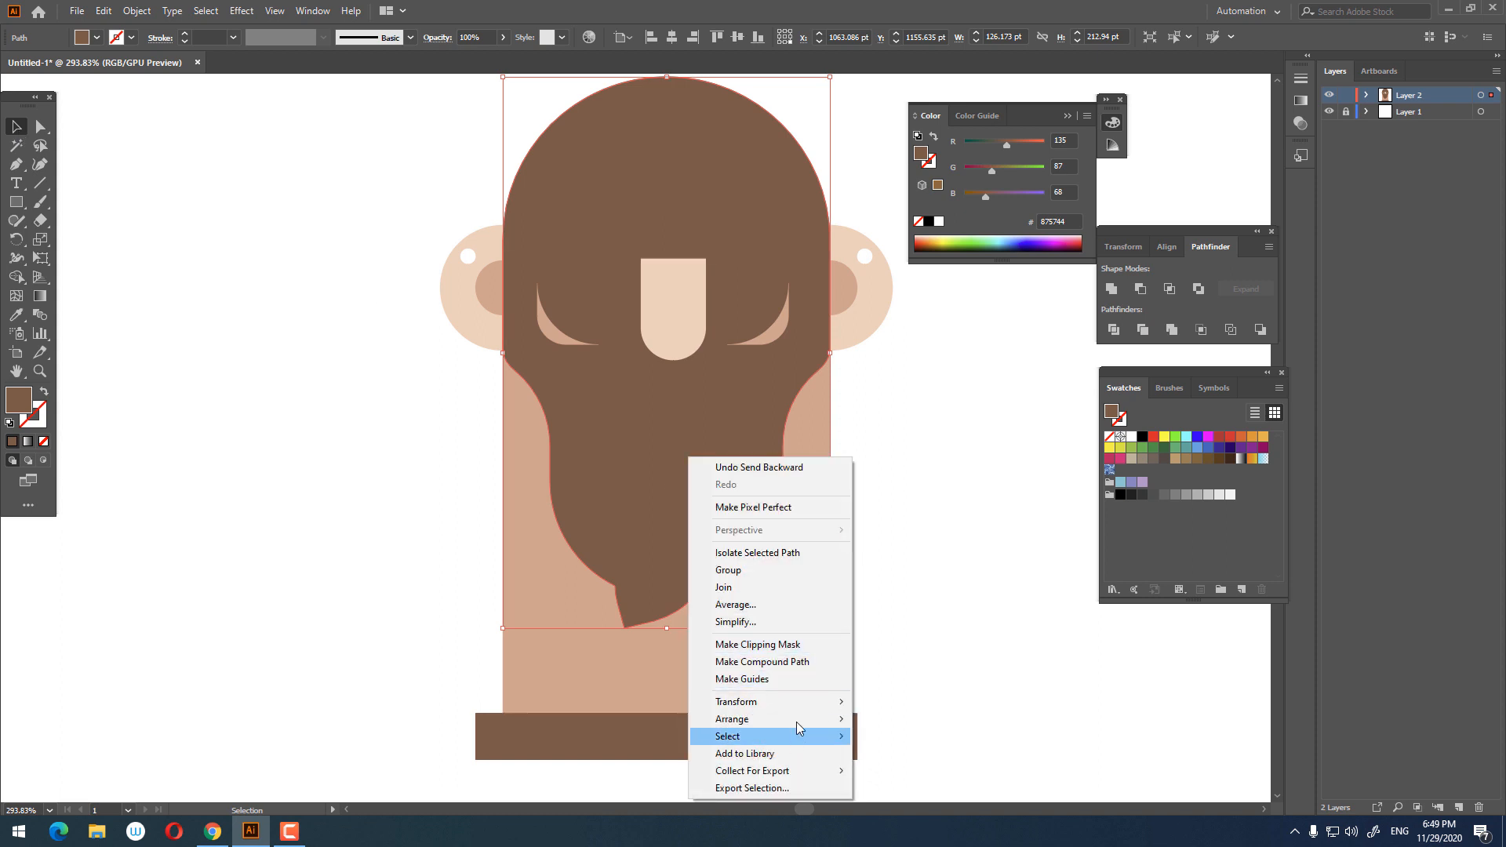
{"action": "mouse_move", "coordinate": [797, 722]}
{"action": "left_click", "coordinate": [1046, 756]}
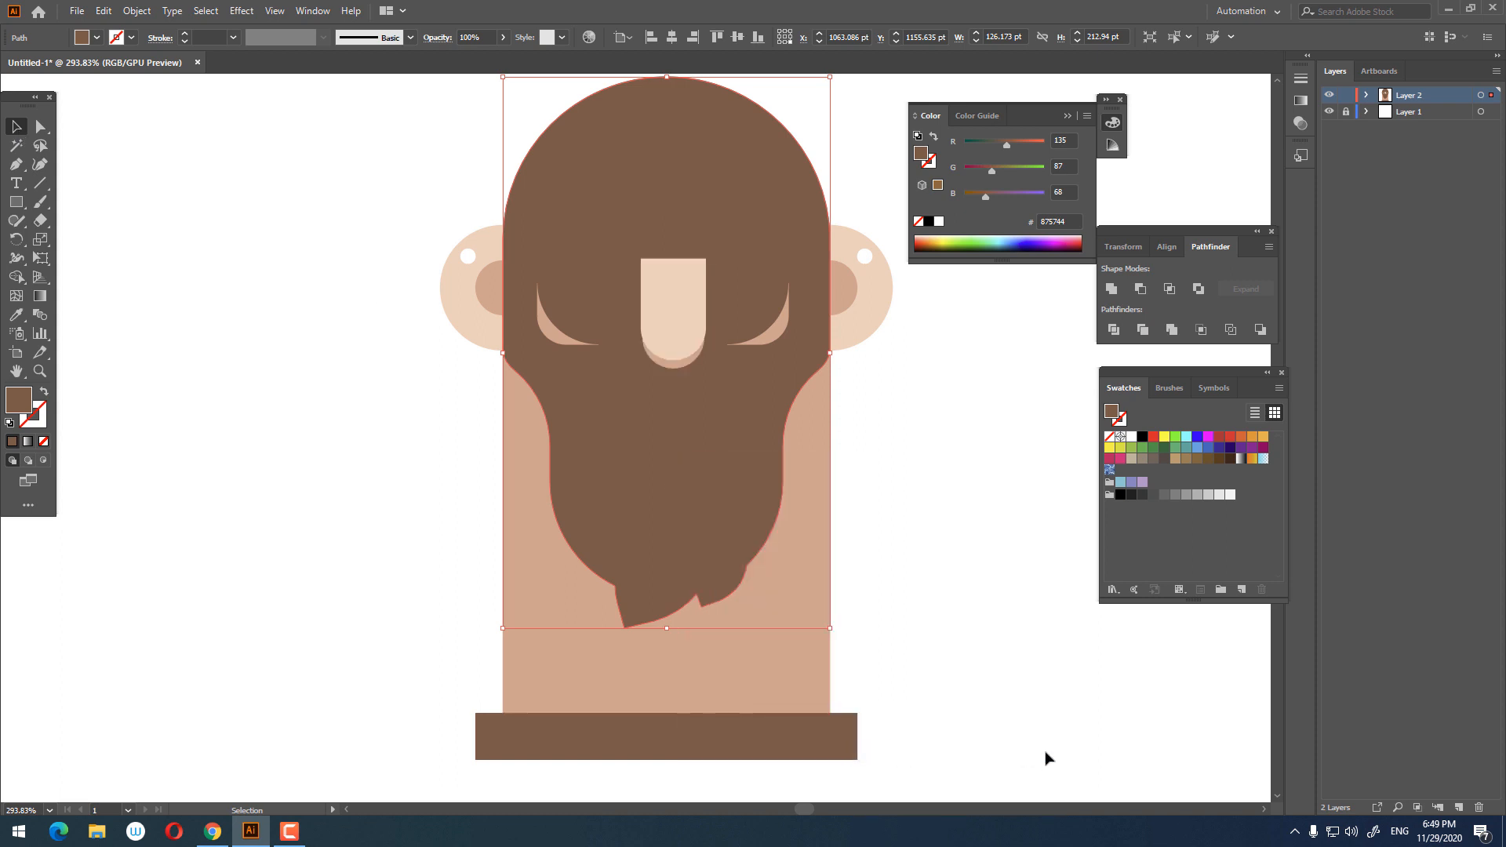
{"action": "key", "text": "a"}
{"action": "key", "text": "ctrl+bracketleft"}
{"action": "key", "text": "ctrl+bracketleft"}
{"action": "key", "text": "ctrl+bracketleft"}
{"action": "key", "text": "ctrl+bracketleft"}
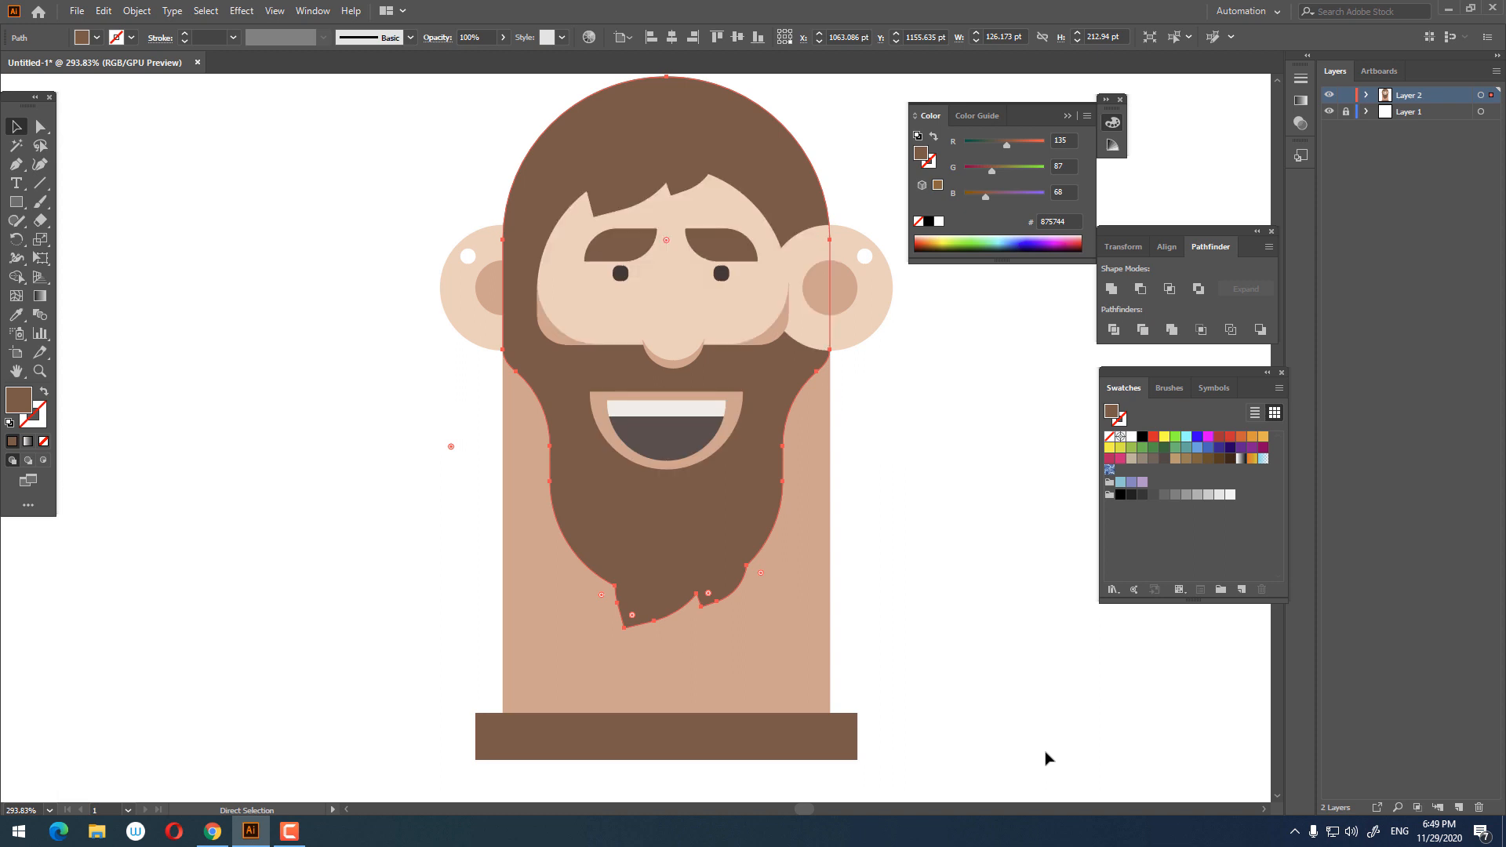
{"action": "key", "text": "ctrl+bracketright"}
{"action": "key", "text": "ctrl+bracketright"}
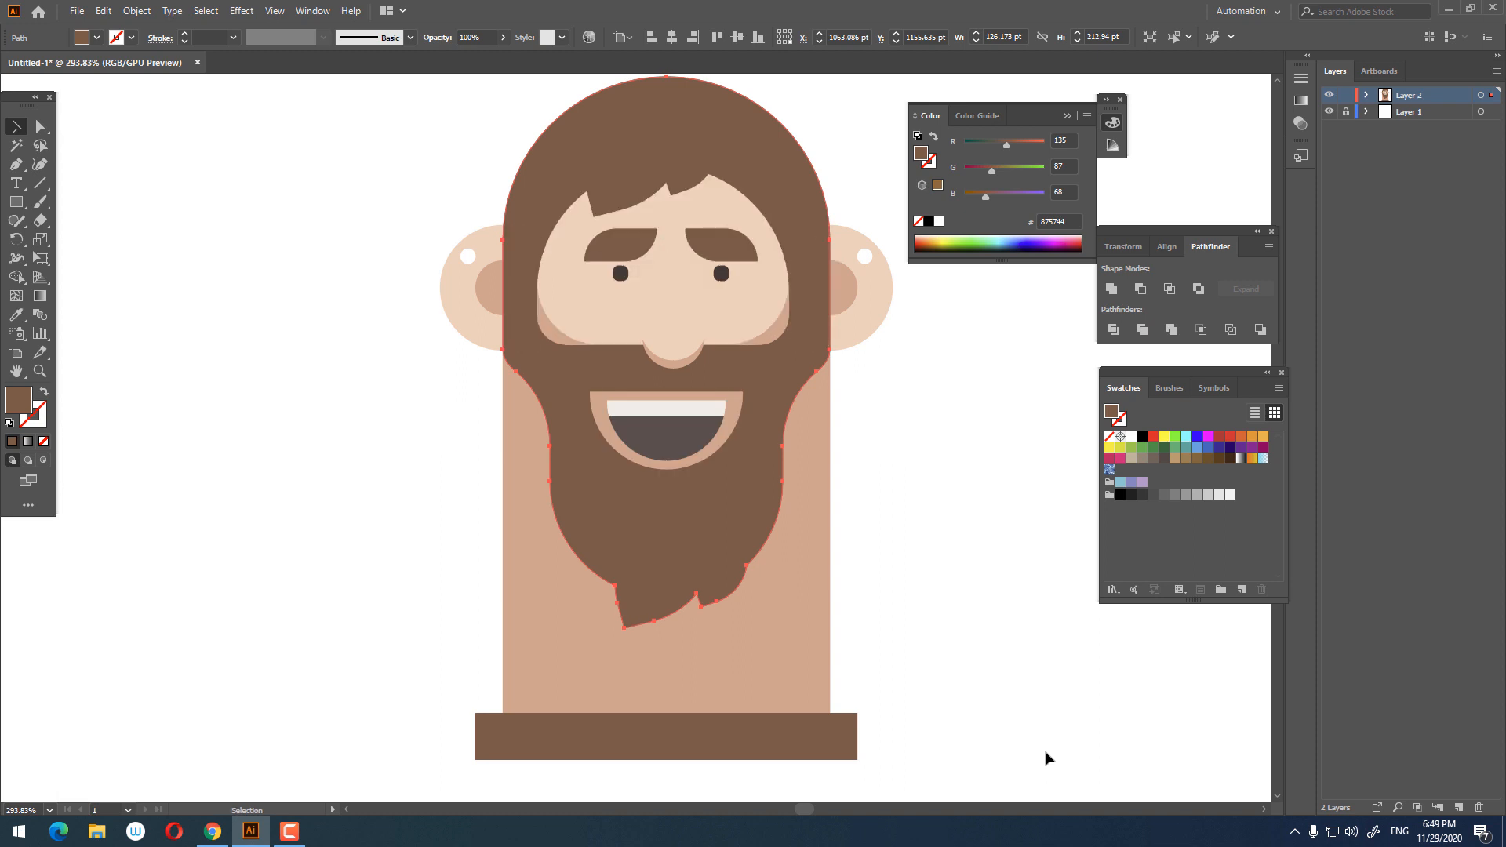
Step: Adjust the anchor and handle where the beard tip joins the beard's right side to smooth the outline
{"action": "key", "text": "v"}
{"action": "left_click", "coordinate": [859, 642]}
{"action": "left_click", "coordinate": [698, 549]}
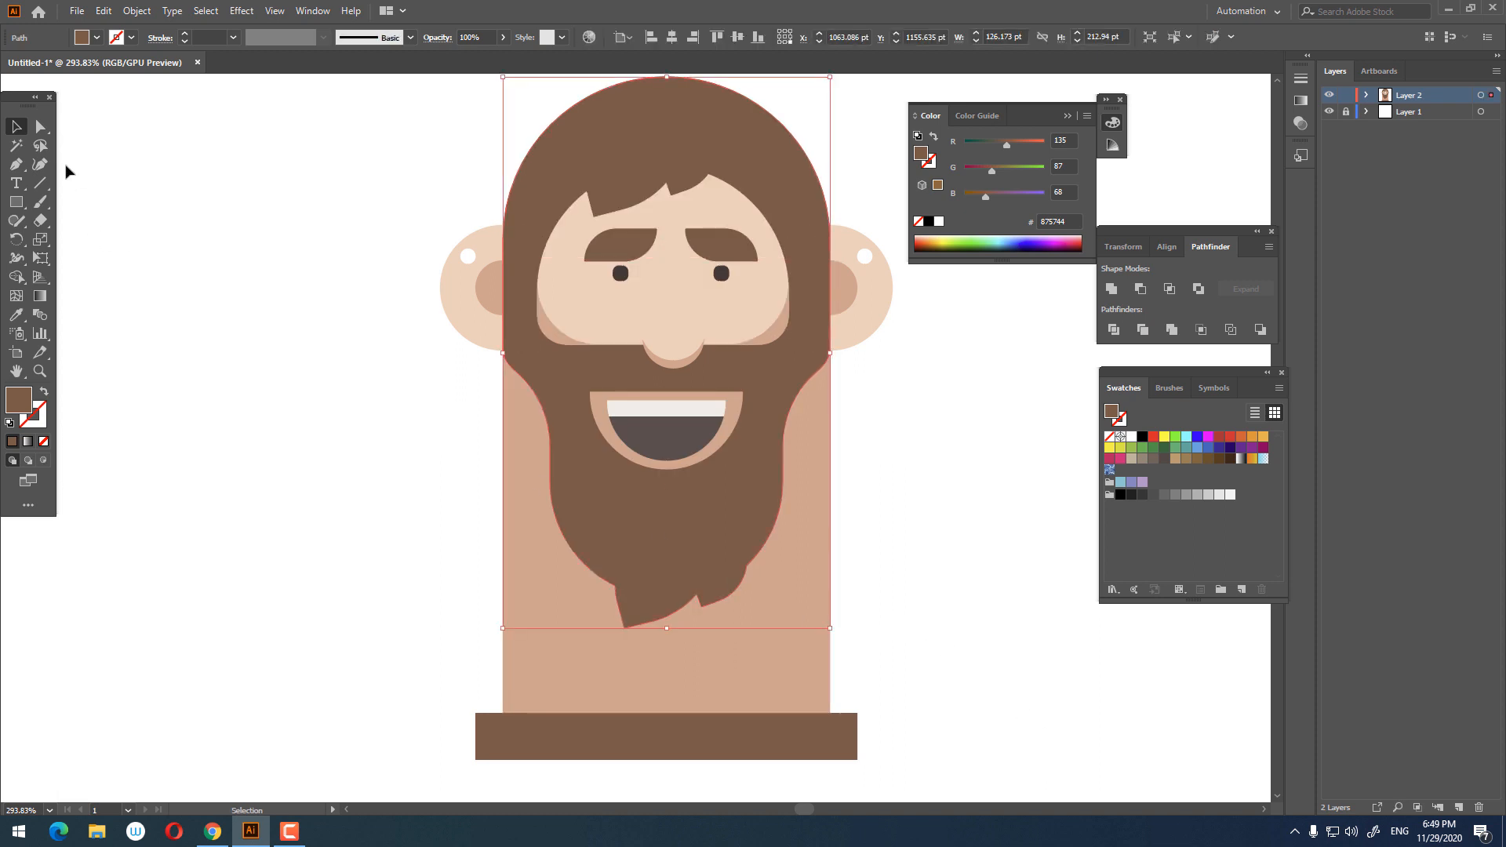
{"action": "left_click", "coordinate": [41, 127]}
{"action": "left_click", "coordinate": [615, 586]}
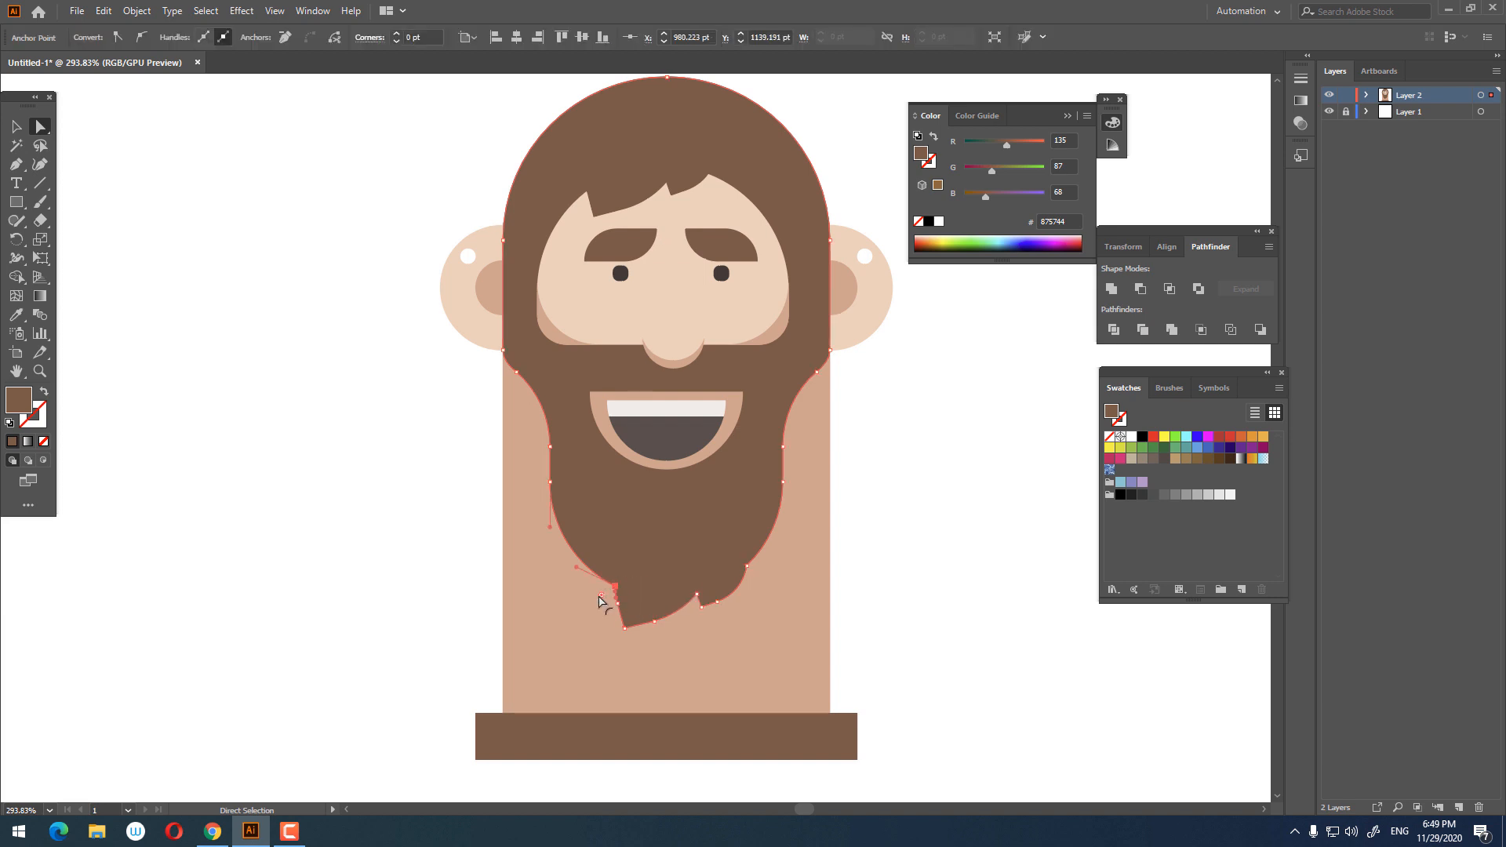
{"action": "left_click", "coordinate": [746, 566], "text": "shift"}
{"action": "left_click_drag", "start_coordinate": [760, 573], "coordinate": [790, 585]}
{"action": "left_click", "coordinate": [883, 609]}
{"action": "key", "text": "z"}
{"action": "left_click", "coordinate": [869, 616], "text": "alt"}
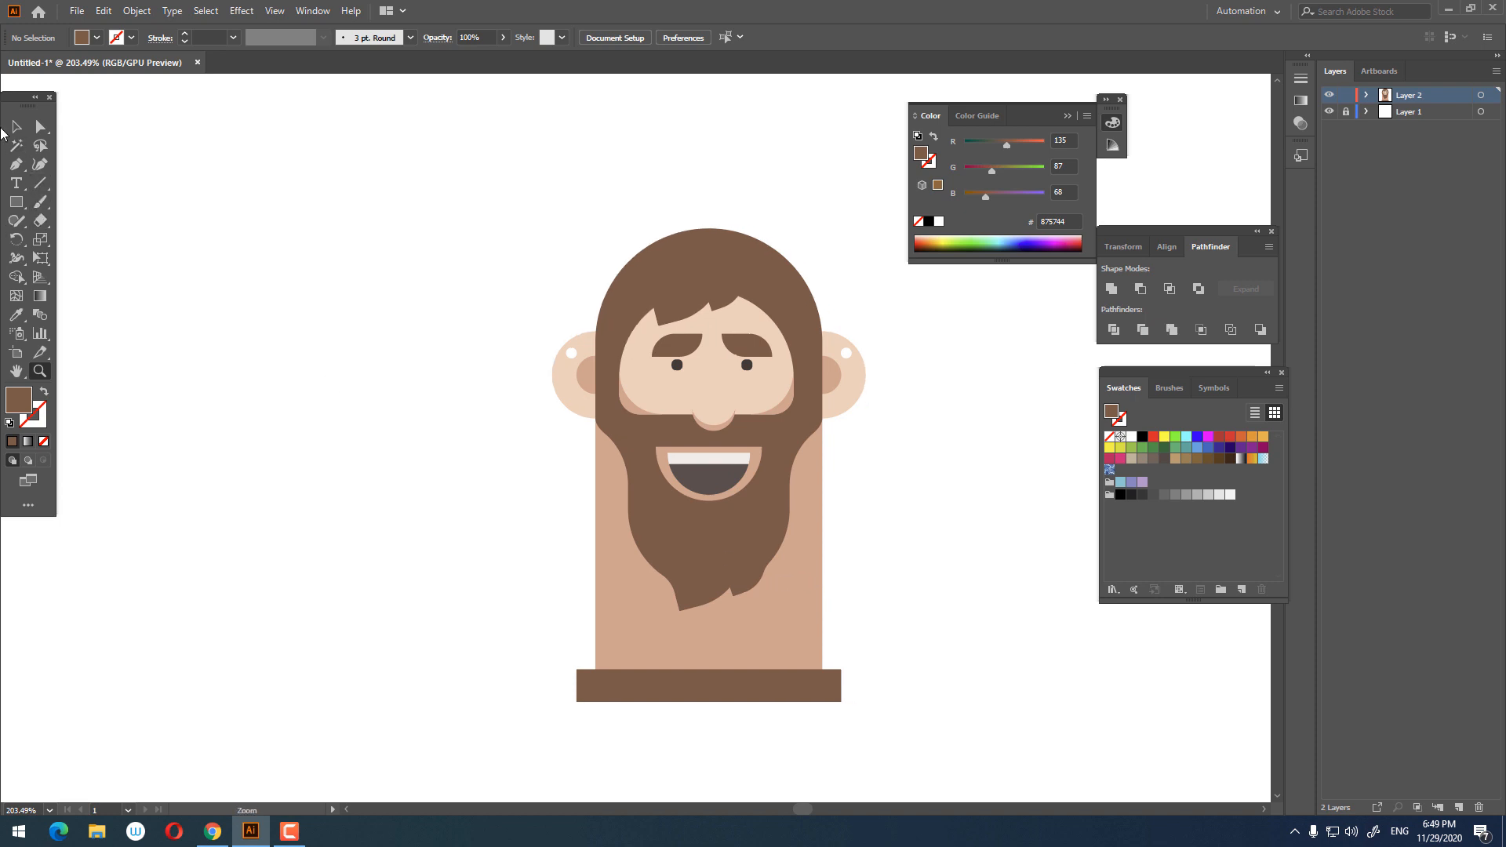
{"action": "left_click_drag", "start_coordinate": [836, 637], "coordinate": [864, 685]}
{"action": "key", "text": "z"}
{"action": "left_click_drag", "start_coordinate": [863, 685], "coordinate": [836, 645]}
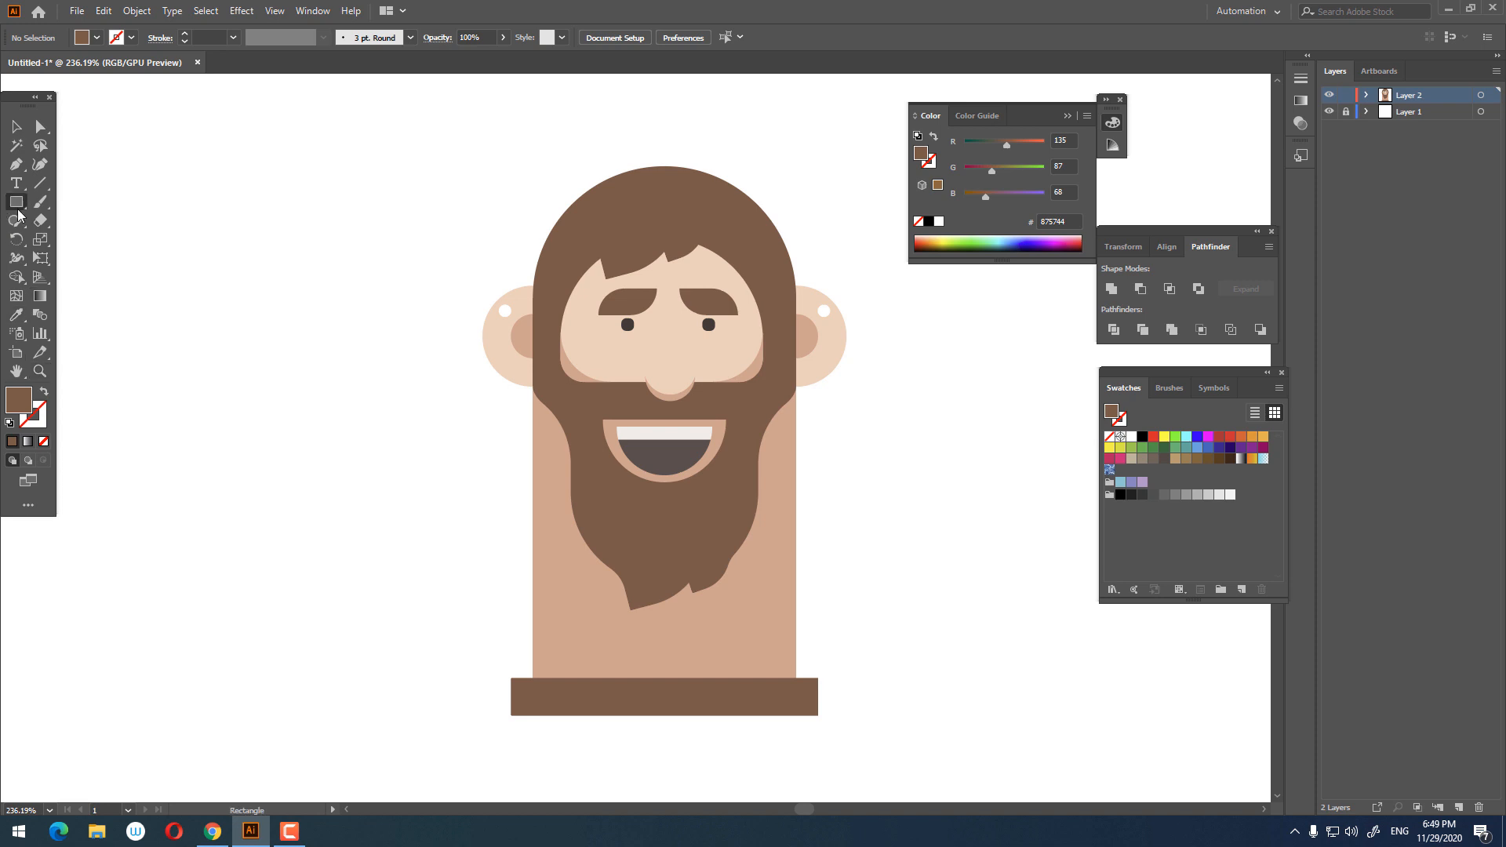
Step: Draw a neck rectangle about 29 by 37 pt below the beard, fill it with the face colour and send it behind the beard
{"action": "left_click_drag", "start_coordinate": [633, 583], "coordinate": [696, 660]}
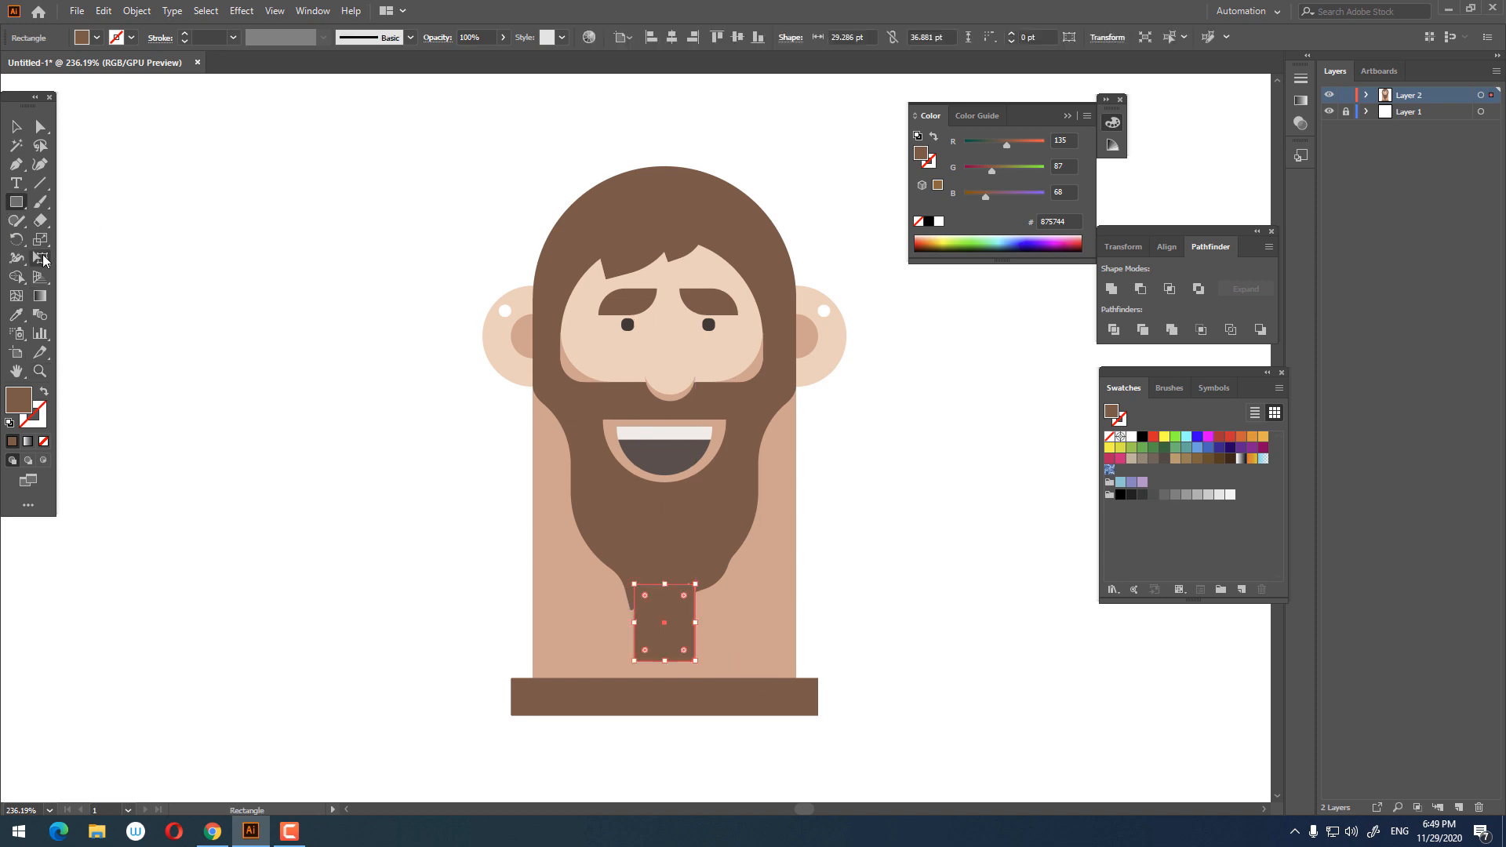
{"action": "left_click", "coordinate": [17, 314]}
{"action": "left_click", "coordinate": [655, 357]}
{"action": "left_click", "coordinate": [17, 127]}
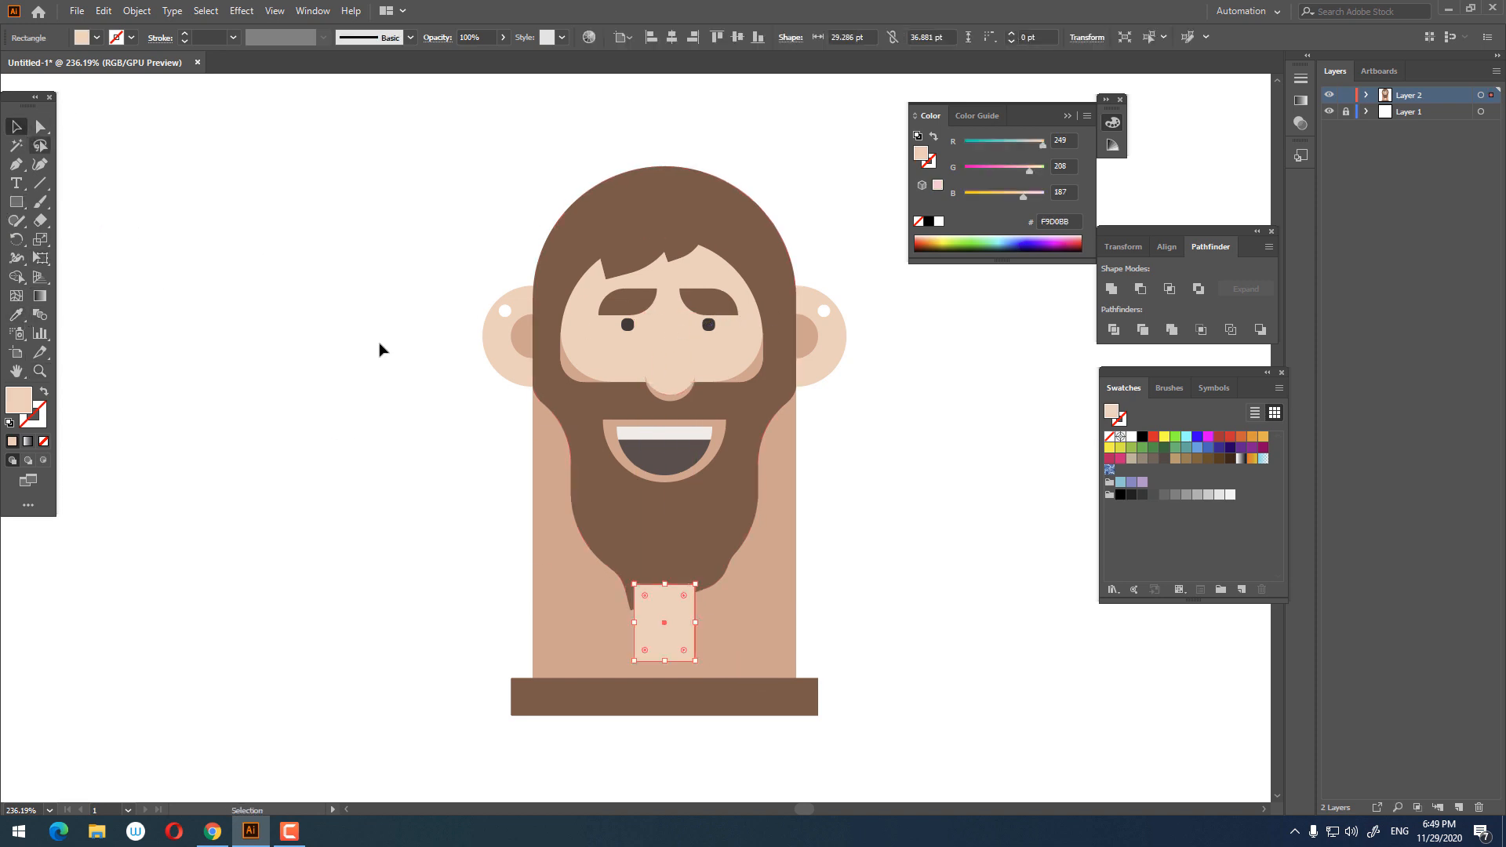
{"action": "key", "text": "ctrl+["}
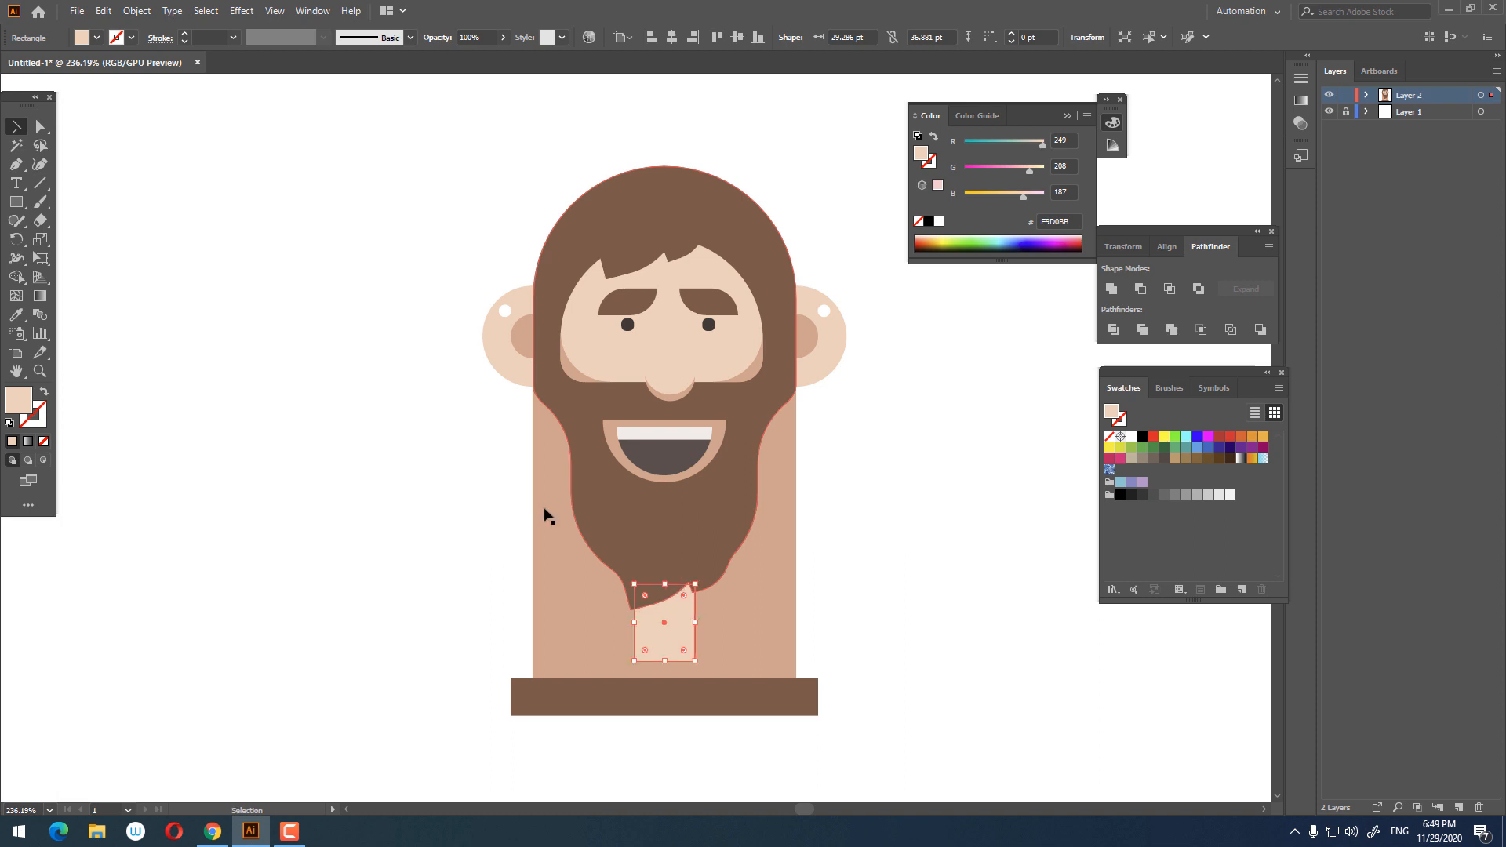
Step: Round the neck rectangle's bottom corners into a smooth curve
{"action": "left_click", "coordinate": [41, 127]}
{"action": "left_click_drag", "start_coordinate": [645, 650], "coordinate": [666, 672]}
{"action": "left_click", "coordinate": [16, 126]}
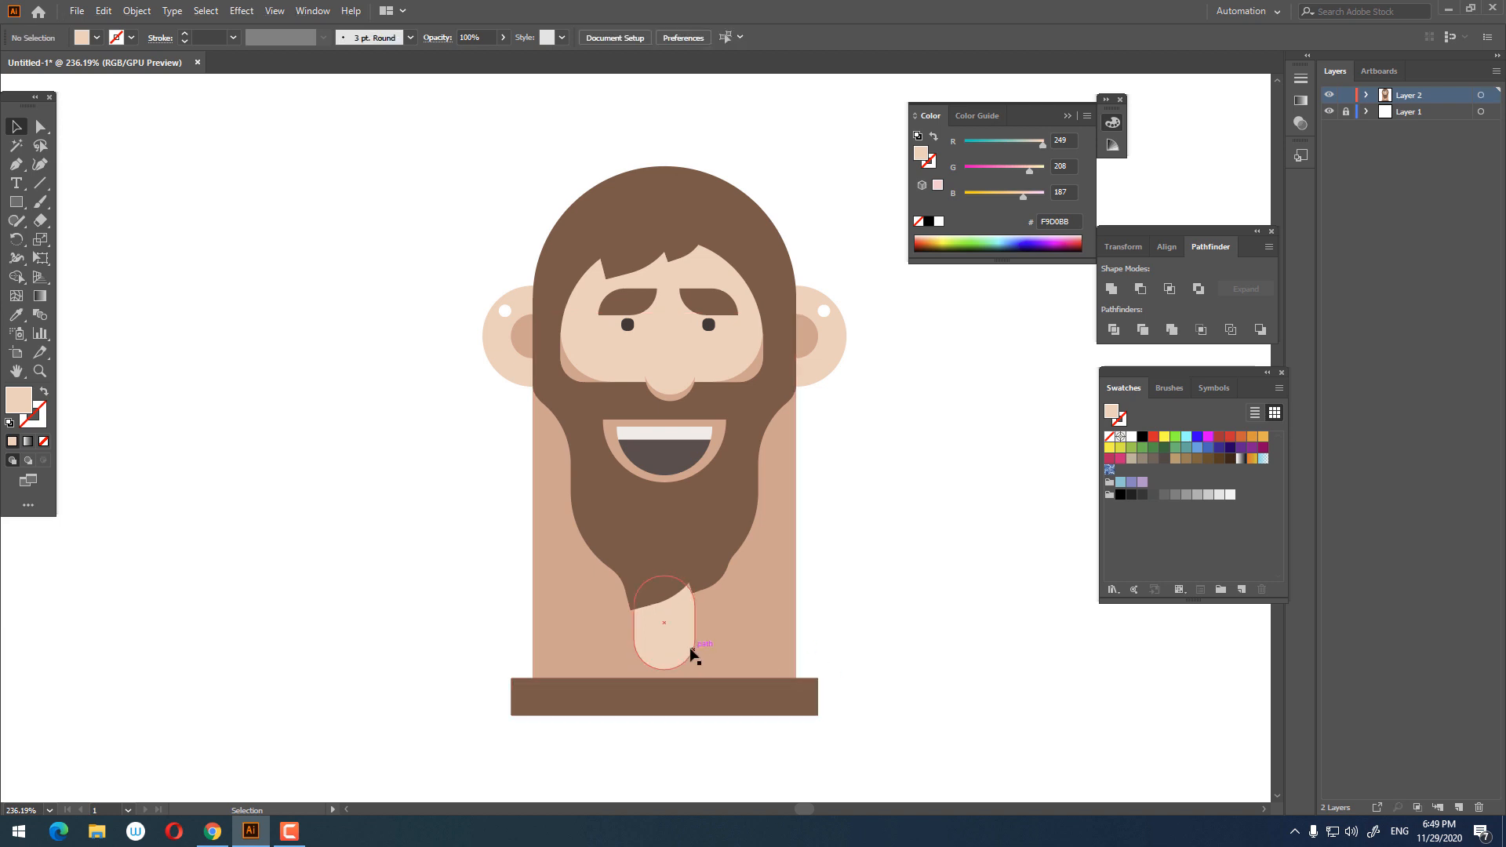
Step: Select all the character's shapes and group them together
{"action": "left_click", "coordinate": [904, 575]}
{"action": "left_click_drag", "start_coordinate": [907, 504], "coordinate": [888, 478]}
{"action": "key", "text": "z"}
{"action": "left_click_drag", "start_coordinate": [829, 418], "coordinate": [853, 516]}
{"action": "left_click_drag", "start_coordinate": [766, 487], "coordinate": [780, 487]}
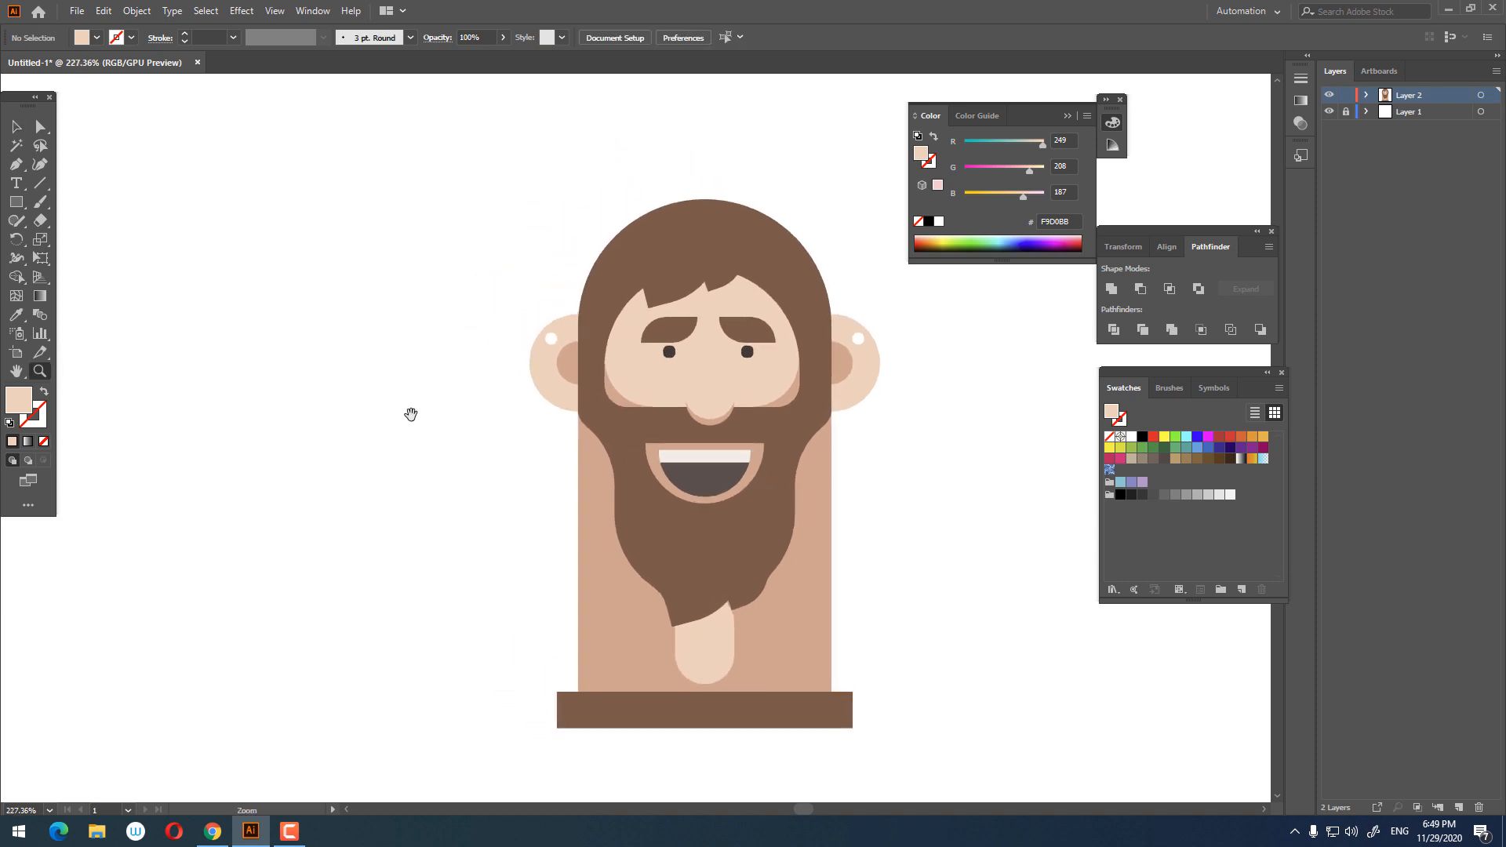
{"action": "left_click_drag", "start_coordinate": [965, 733], "coordinate": [317, 274]}
{"action": "right_click", "coordinate": [734, 491]}
{"action": "left_click", "coordinate": [809, 610]}
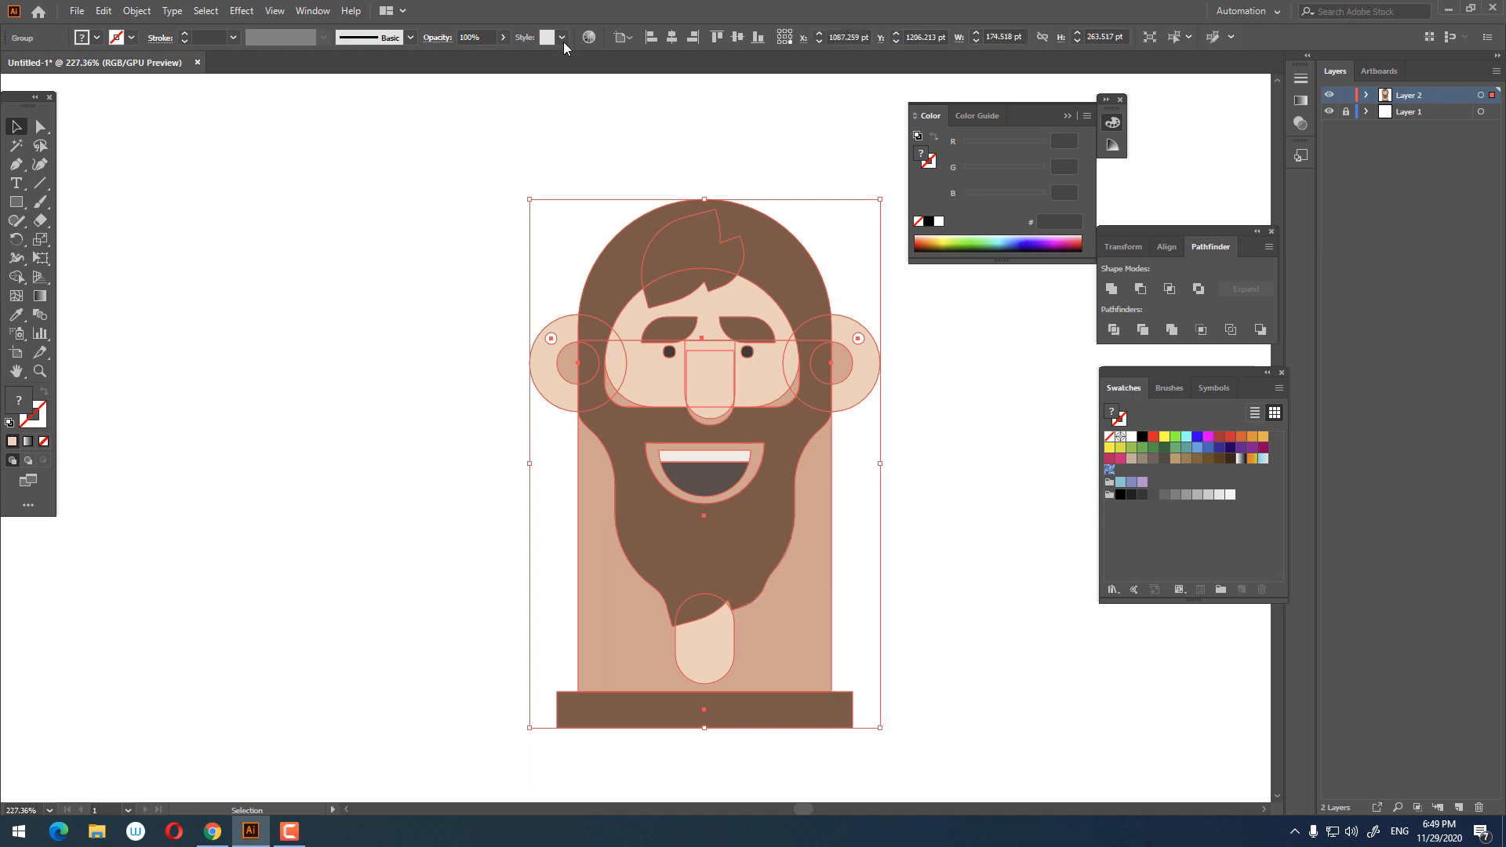
{"action": "left_click", "coordinate": [902, 422]}
{"action": "left_click_drag", "start_coordinate": [856, 527], "coordinate": [836, 669]}
{"action": "key", "text": "z"}
{"action": "left_click_drag", "start_coordinate": [841, 522], "coordinate": [864, 531]}
{"action": "key", "text": "v"}
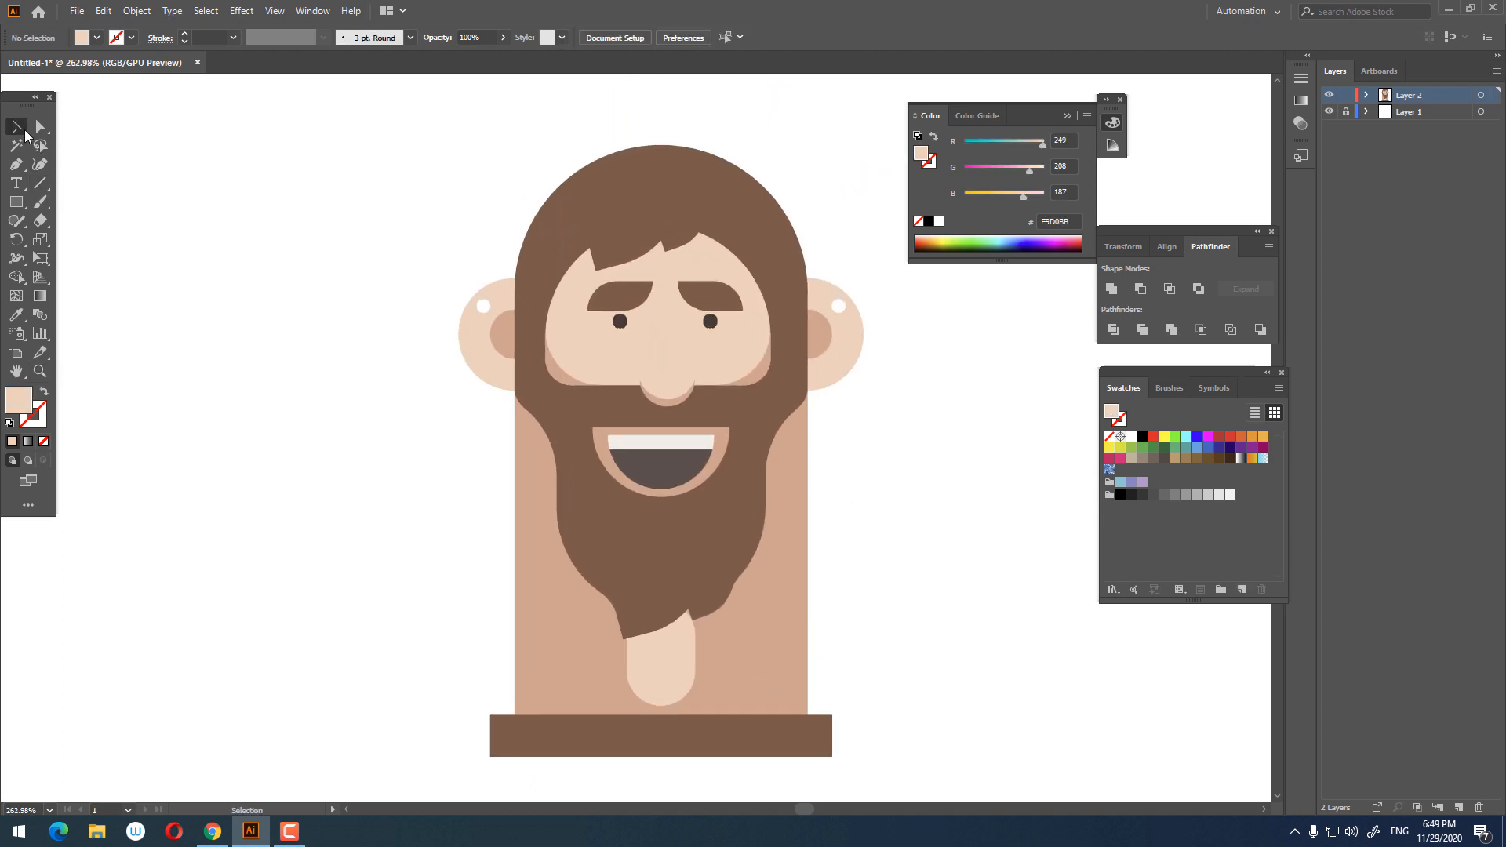